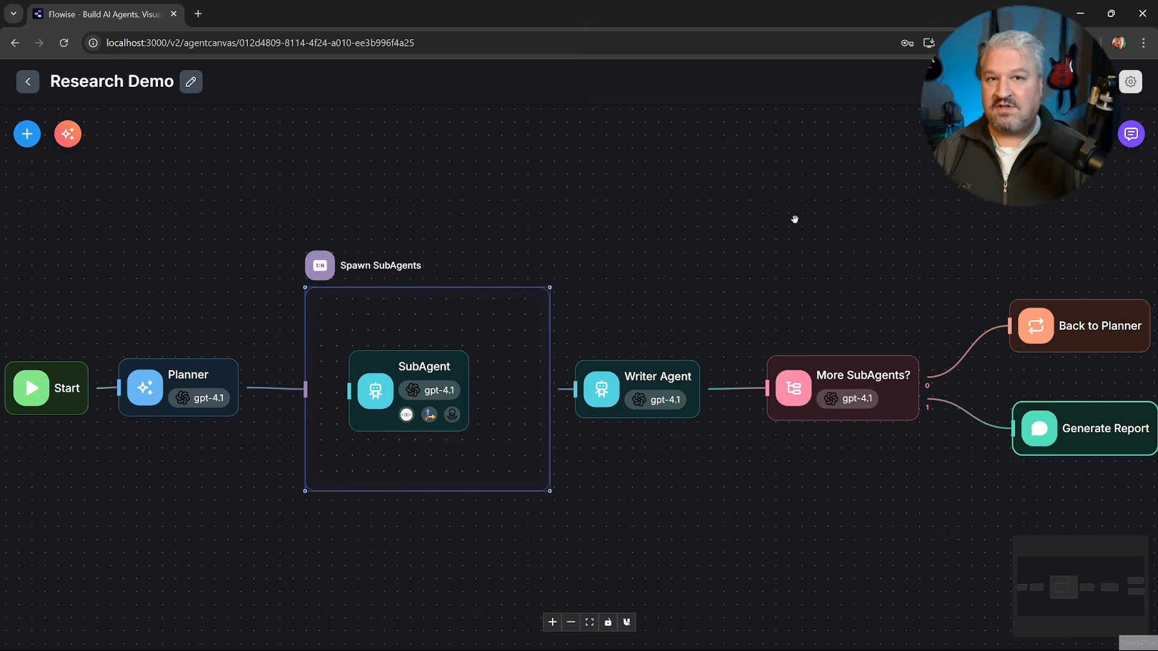
left_click_drag(795, 220, 797, 218)
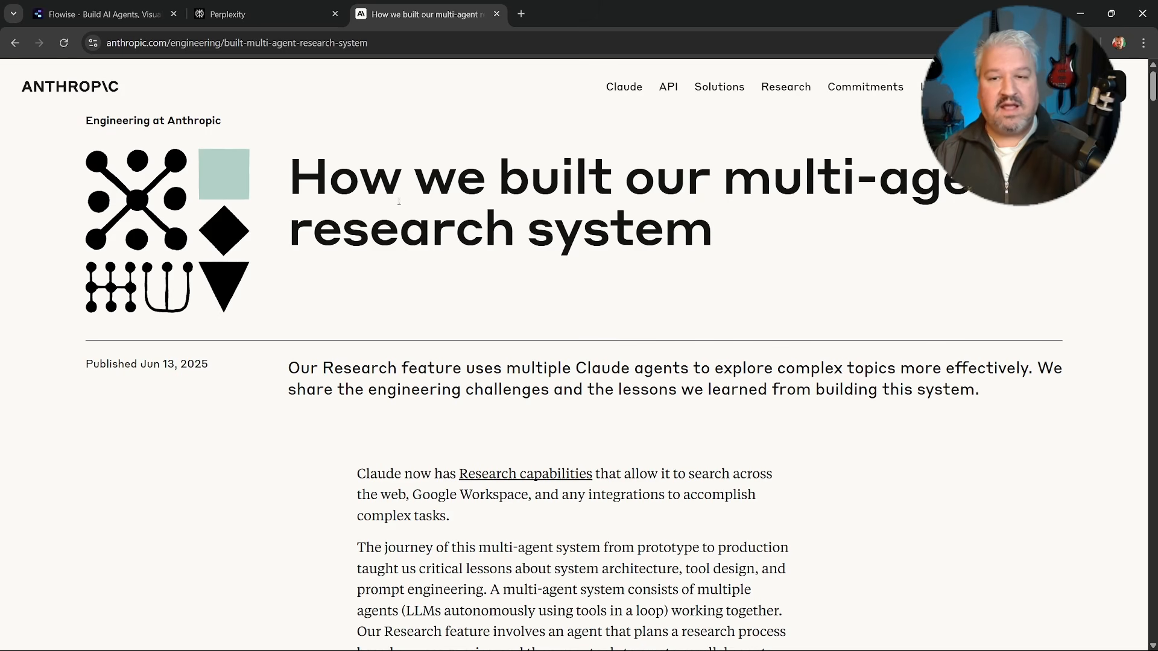
scroll(389, 219, "down", 5)
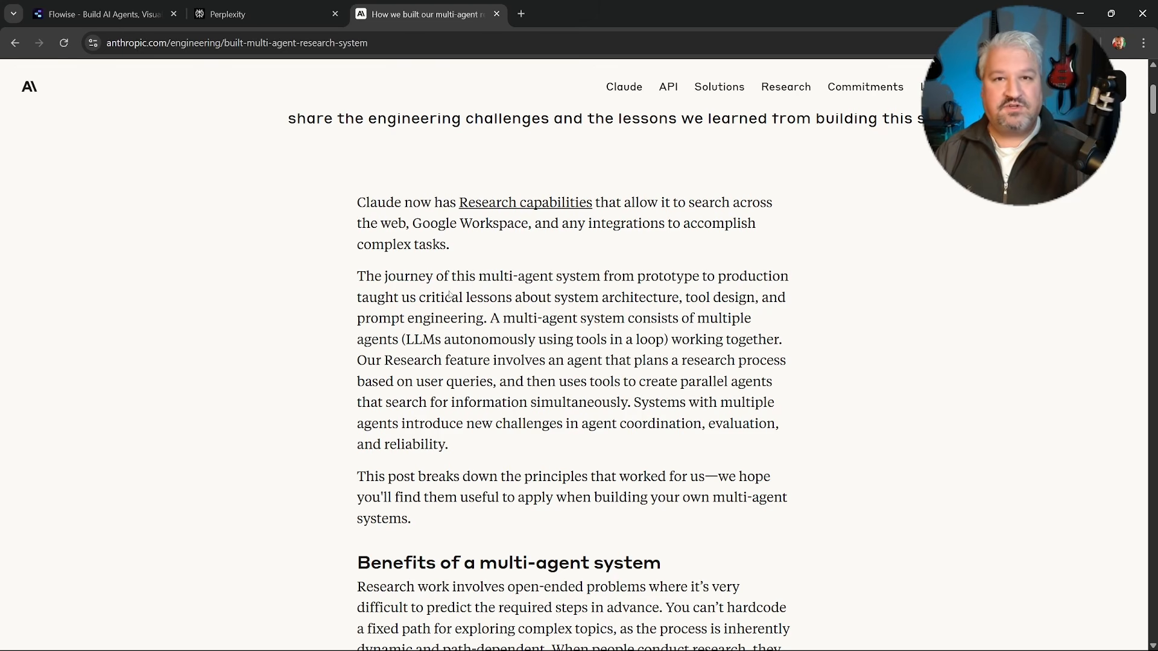
scroll(488, 314, "down", 1)
scroll(538, 337, "up", 5)
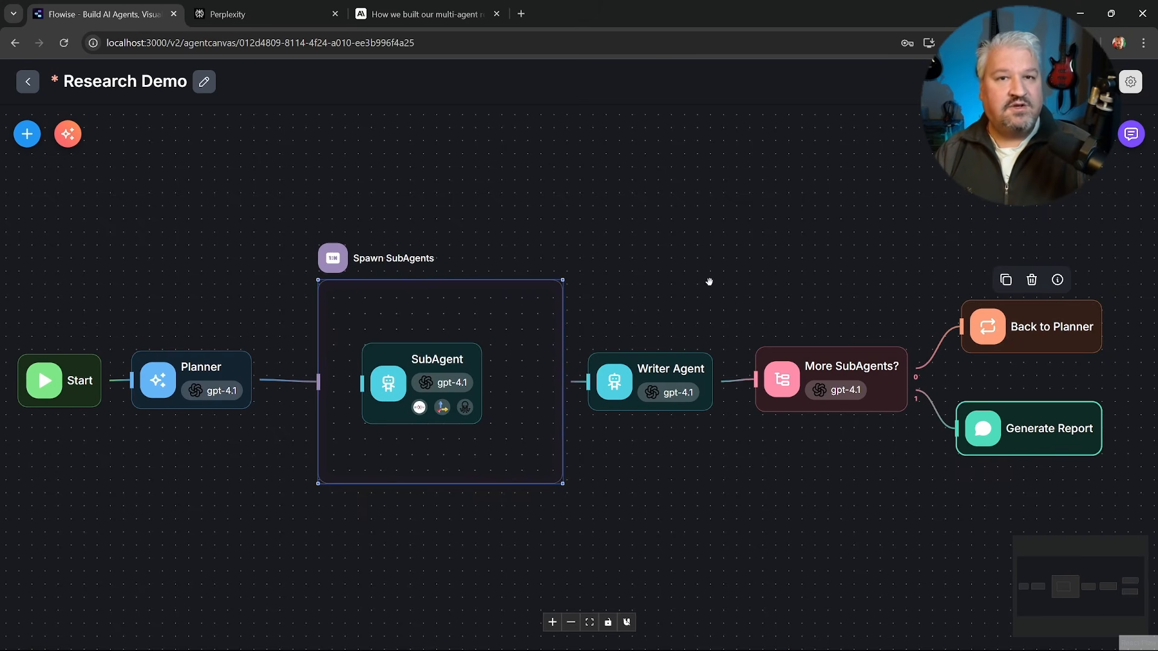
Examine the Research Demo flow's nodes, from Planner and Spawn SubAgents through Writer Agent and More SubAgents? to Generate Report.
left_click(184, 385)
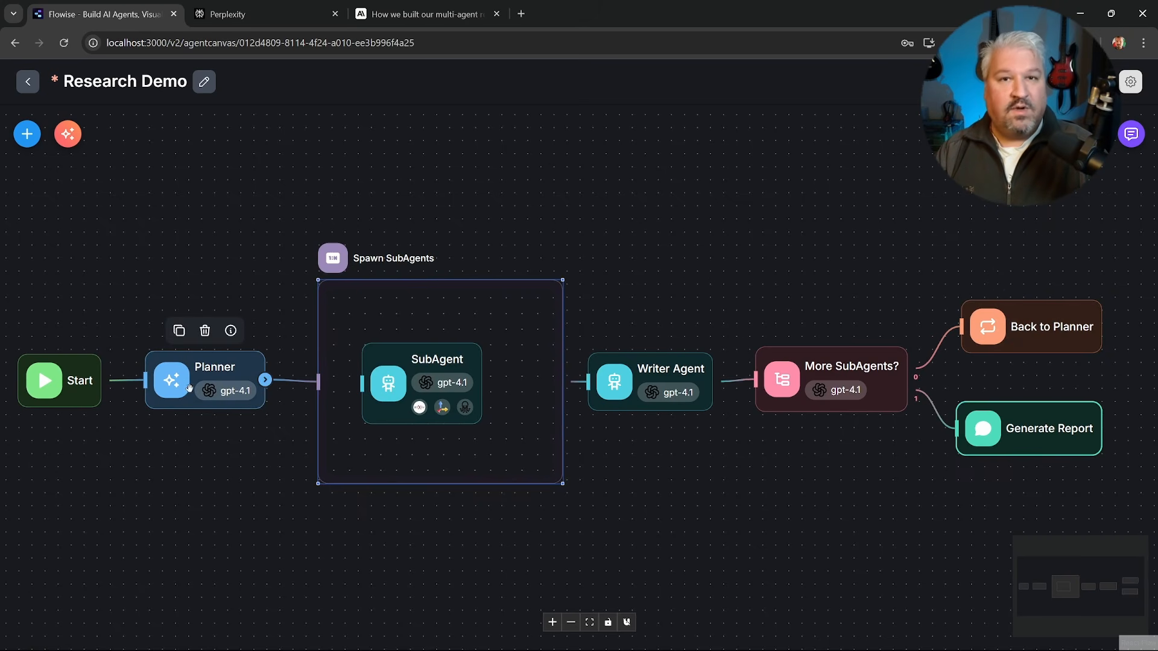
left_click_drag(193, 391, 206, 391)
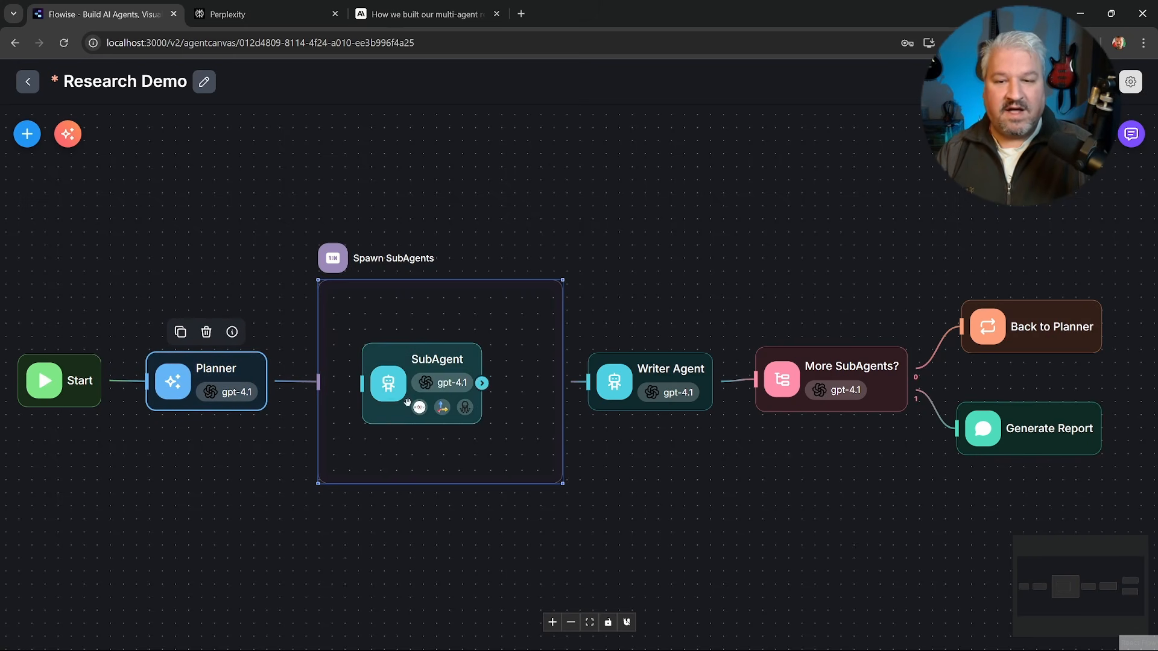
left_click(449, 318)
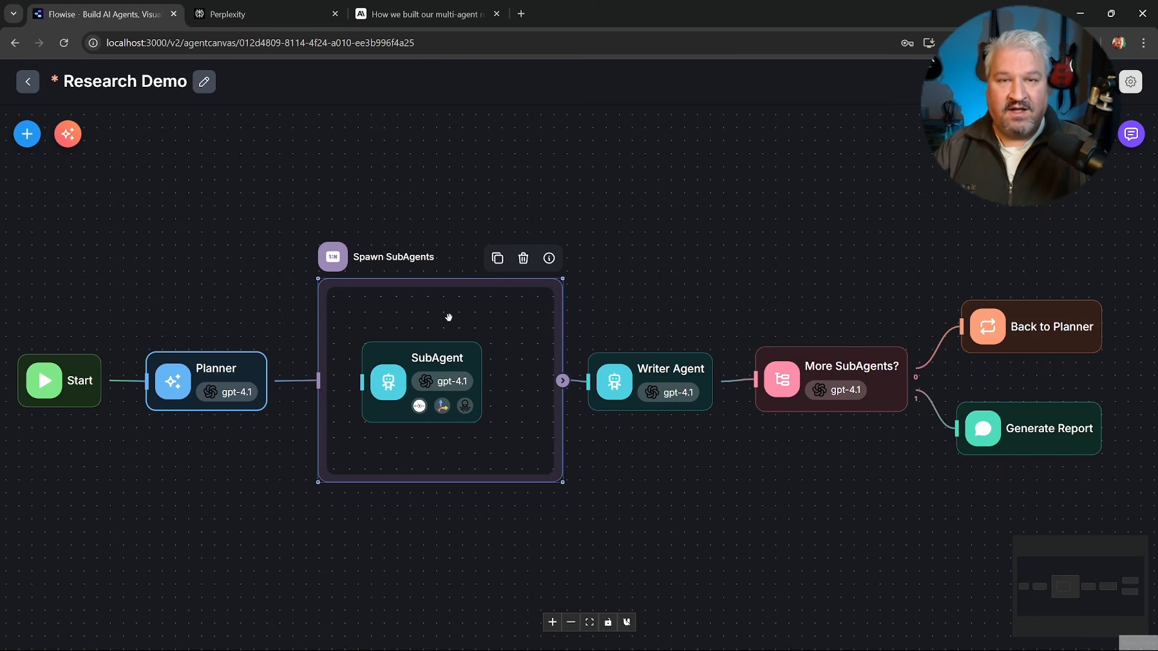
left_click_drag(623, 389, 626, 387)
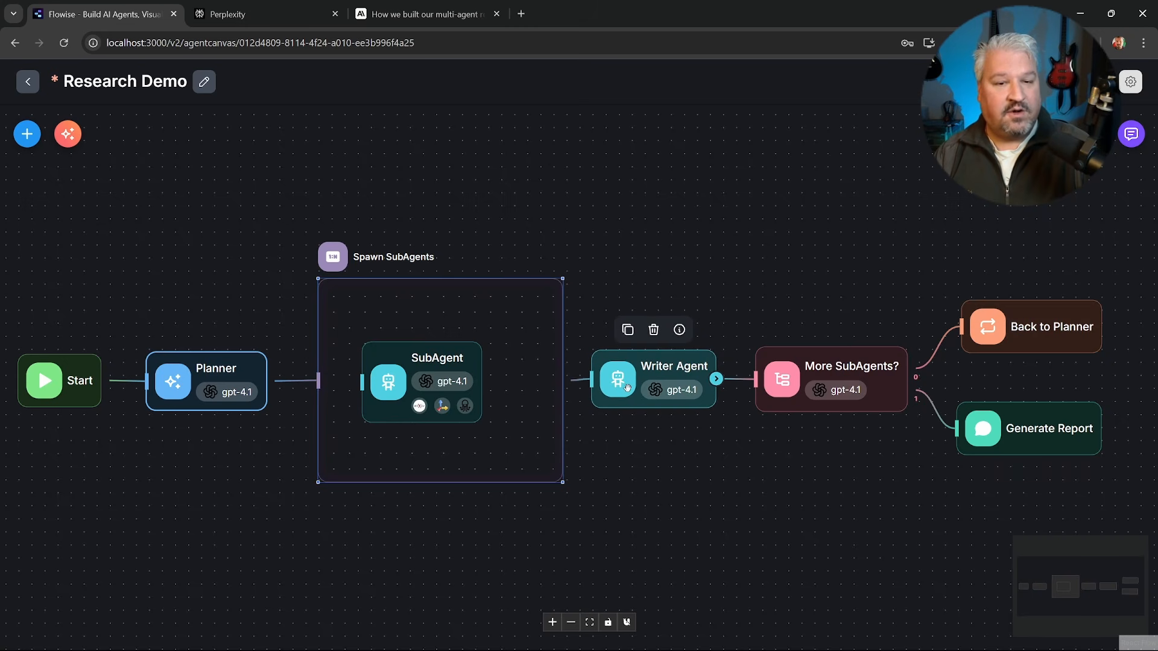
left_click(803, 384)
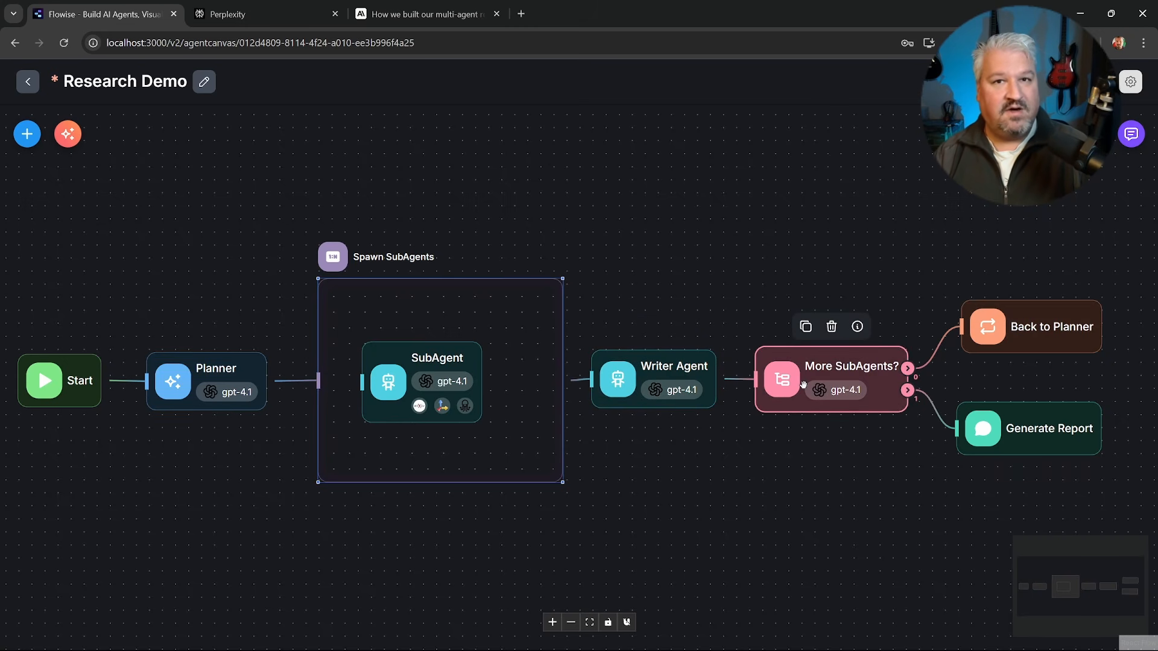
left_click(212, 393)
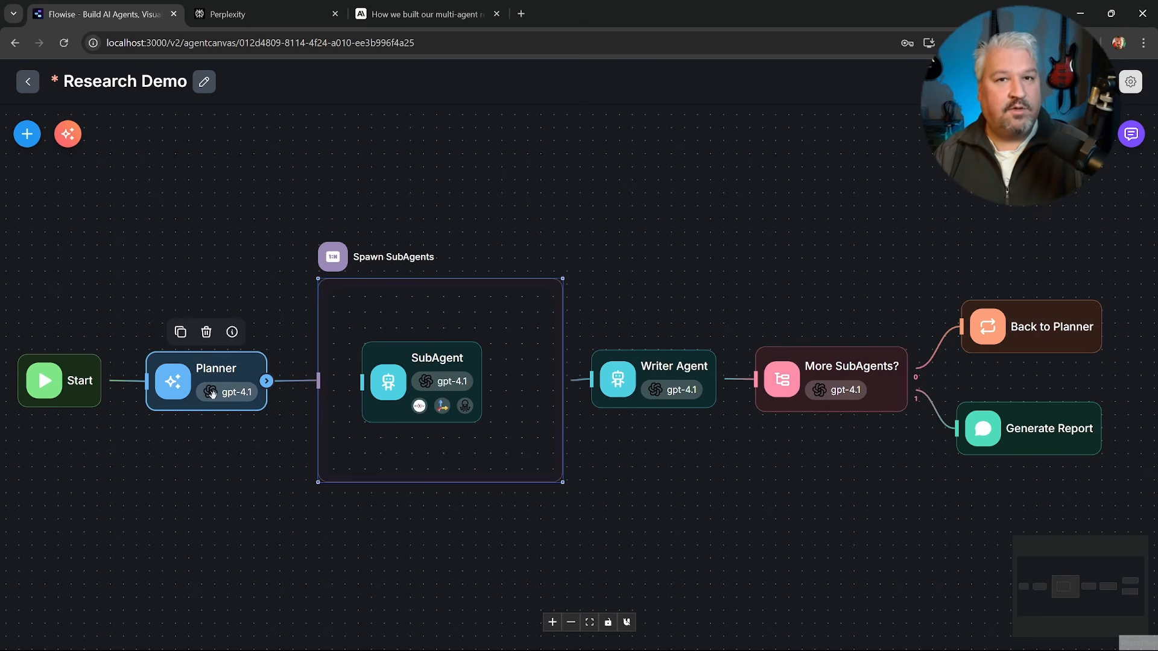
left_click_drag(1058, 445, 1062, 451)
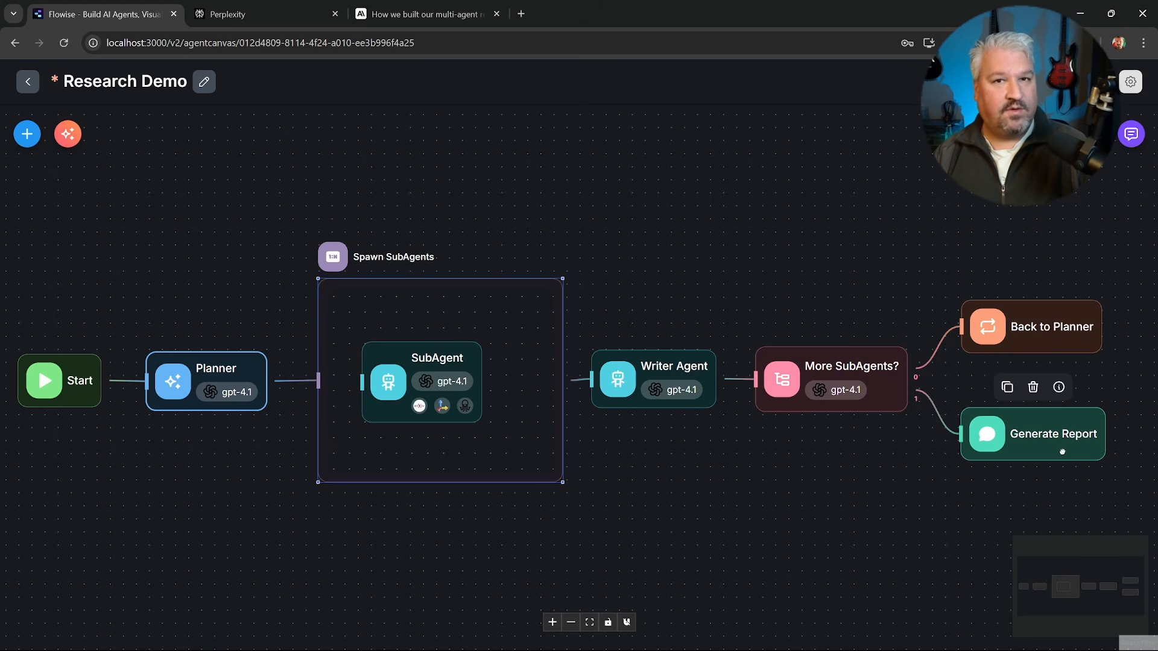
key("ctrl+s")
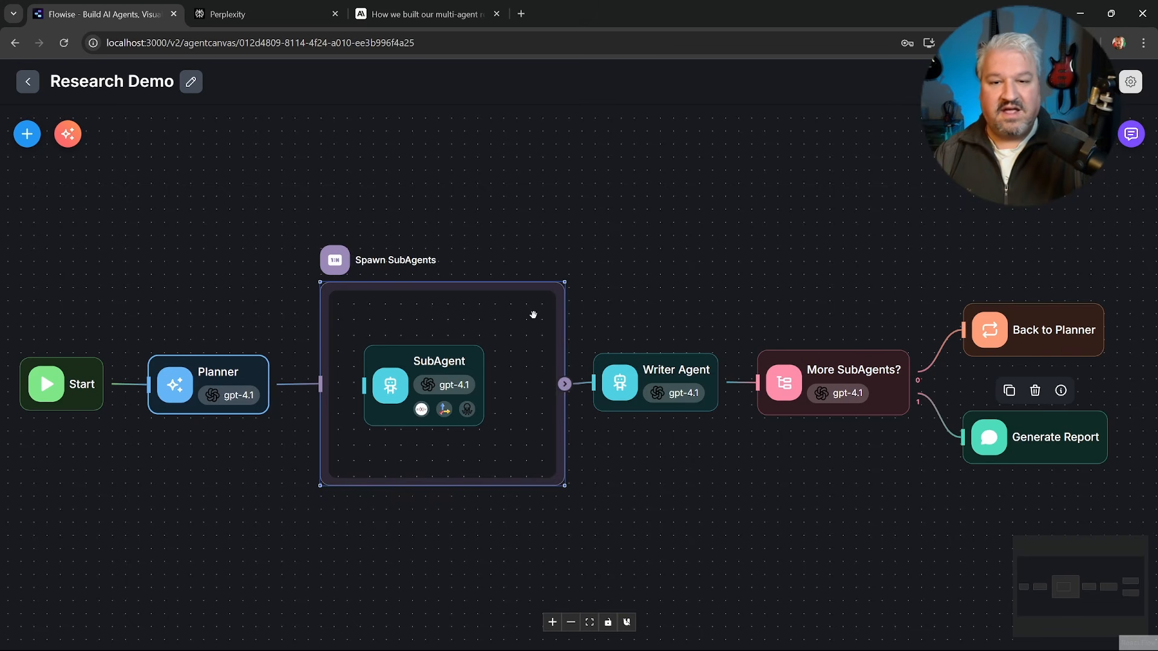
left_click_drag(533, 313, 528, 317)
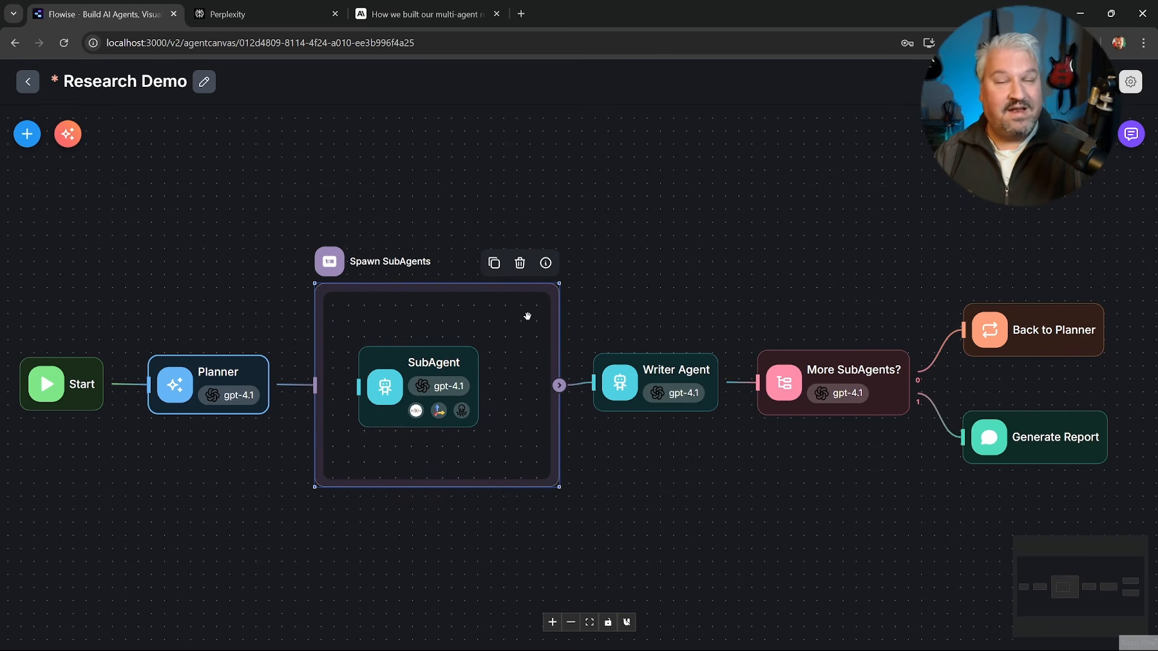
left_click(795, 217)
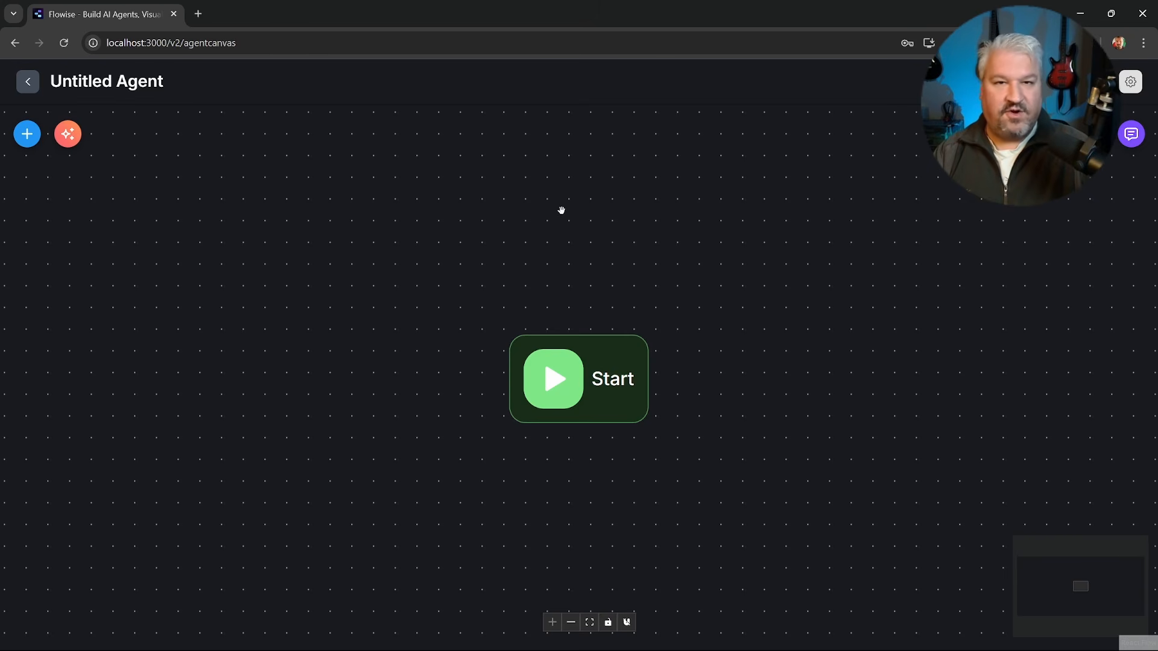
Save the new agent flow as "Deep Research Tutorial" and move the Start node to the left part of the canvas.
left_click(1097, 81)
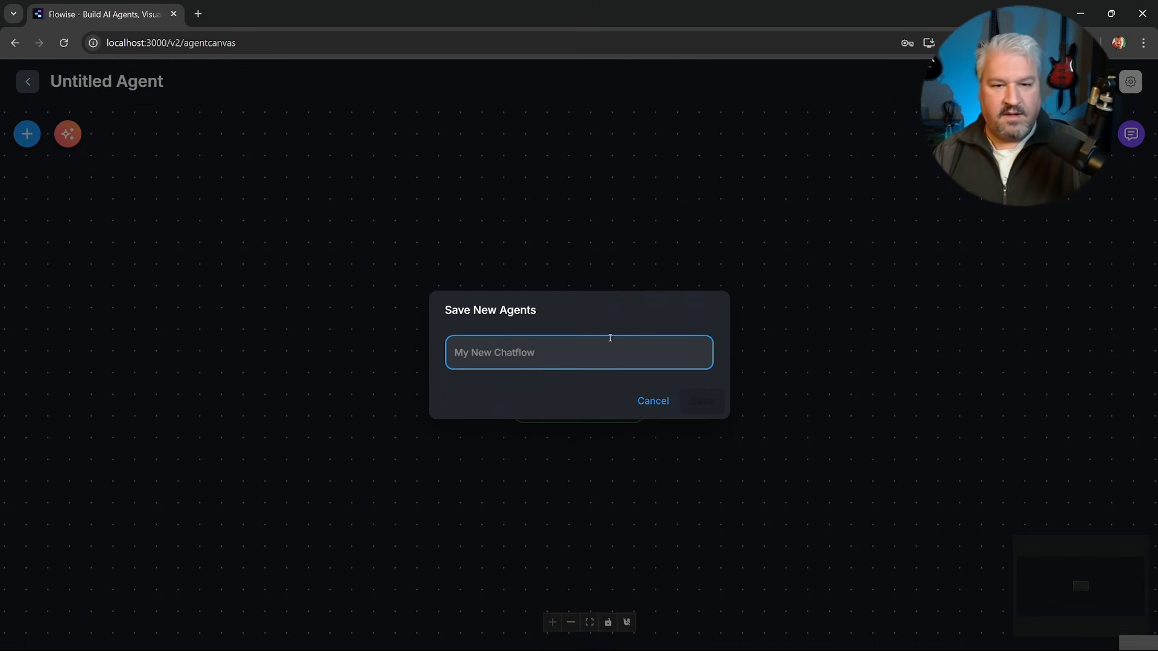
type("Deep Research Tutorial")
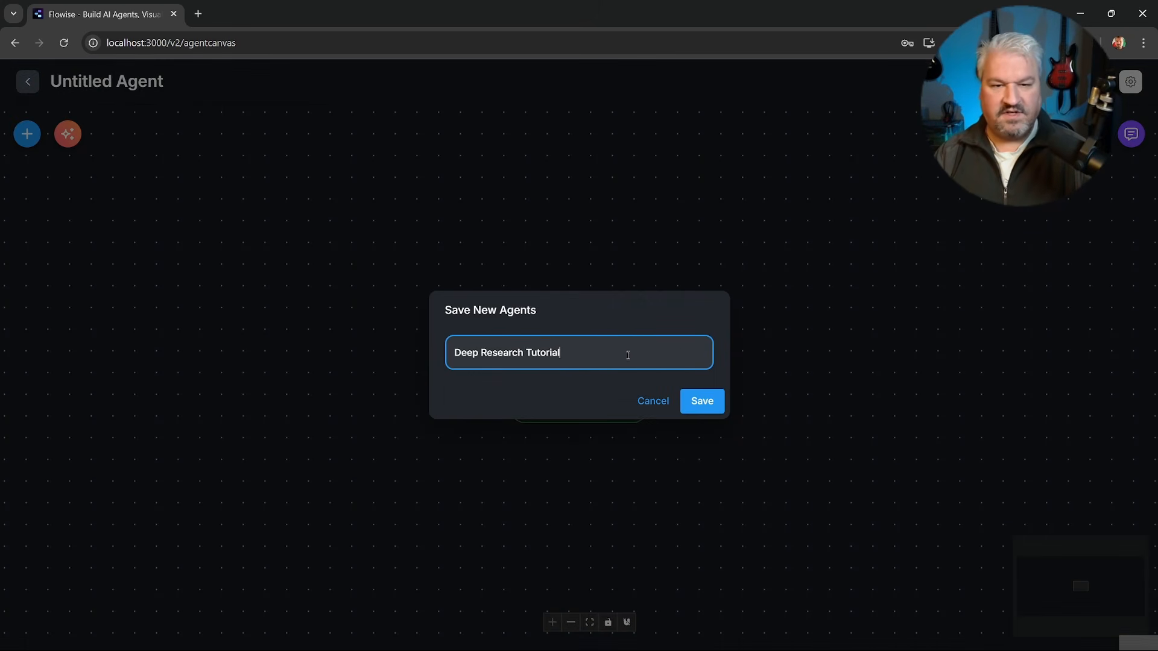
left_click(707, 402)
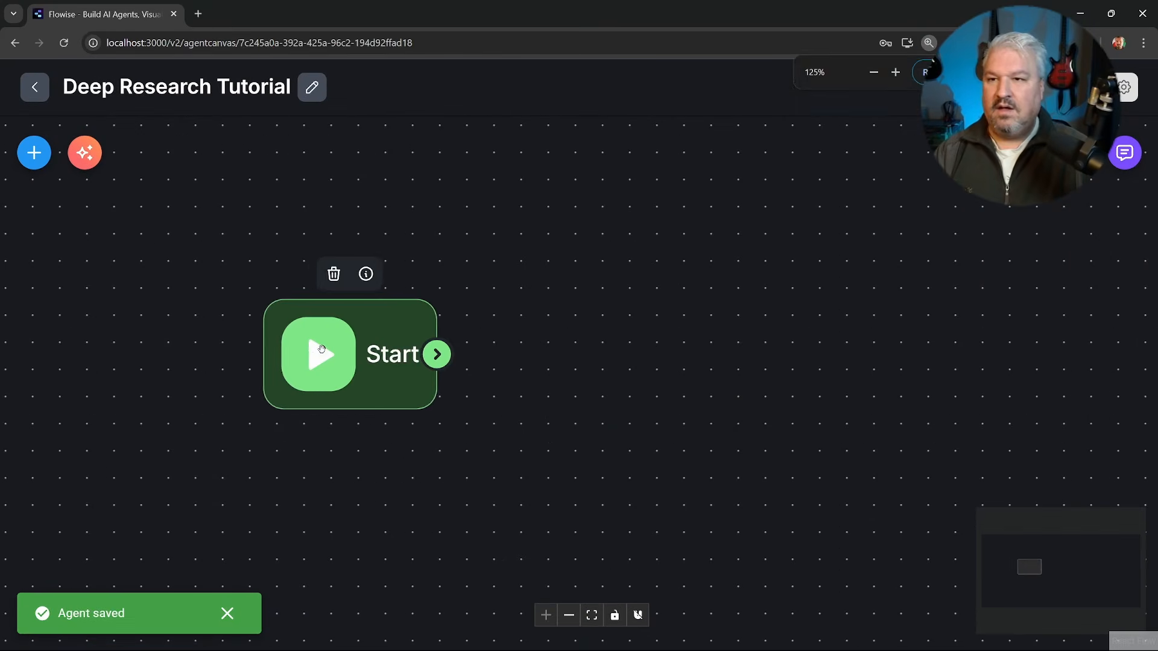
left_click_drag(319, 352, 261, 349)
left_click_drag(321, 353, 280, 357)
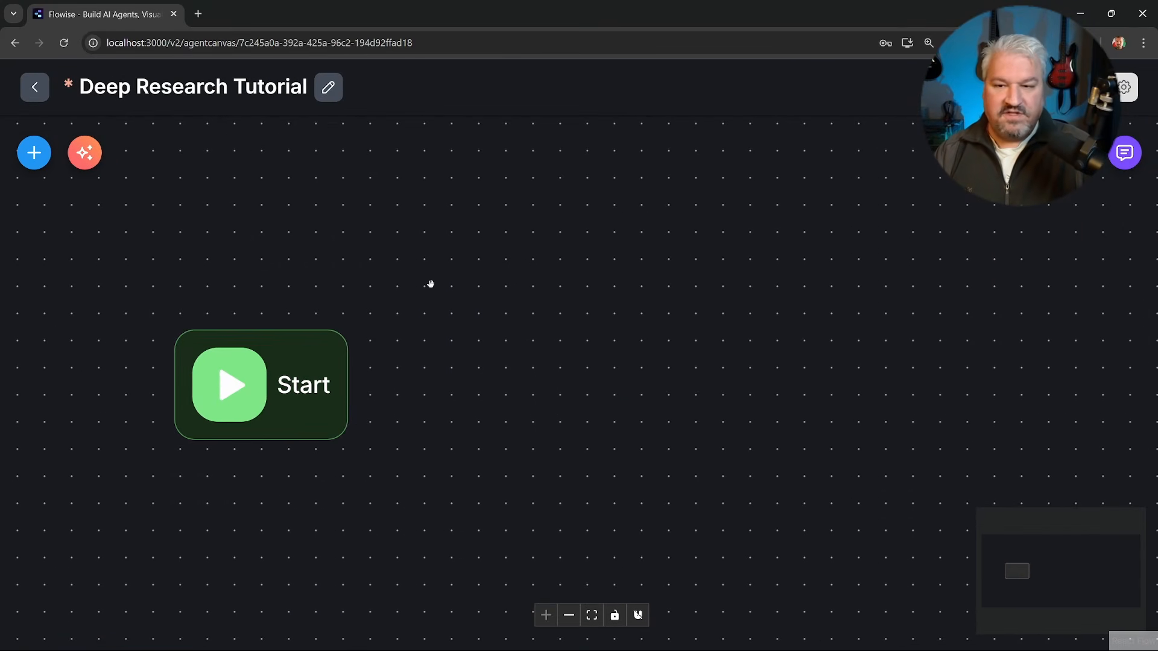
Set the Start node's input type to Form Input and its form title to "Research".
double_click(266, 369)
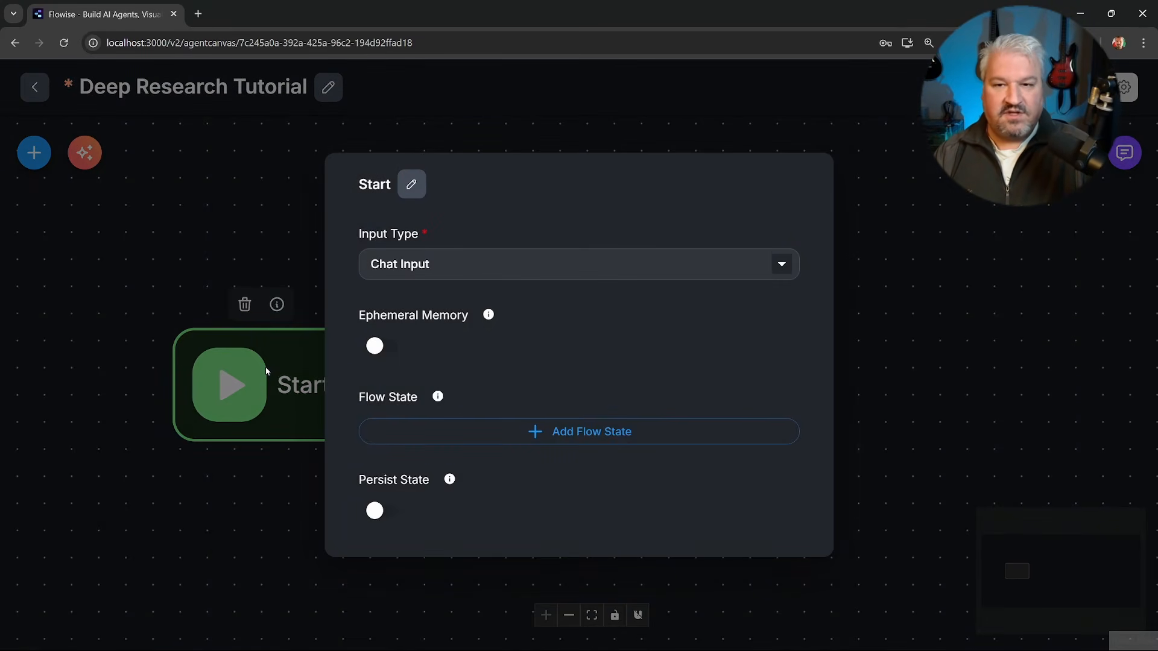
left_click(449, 264)
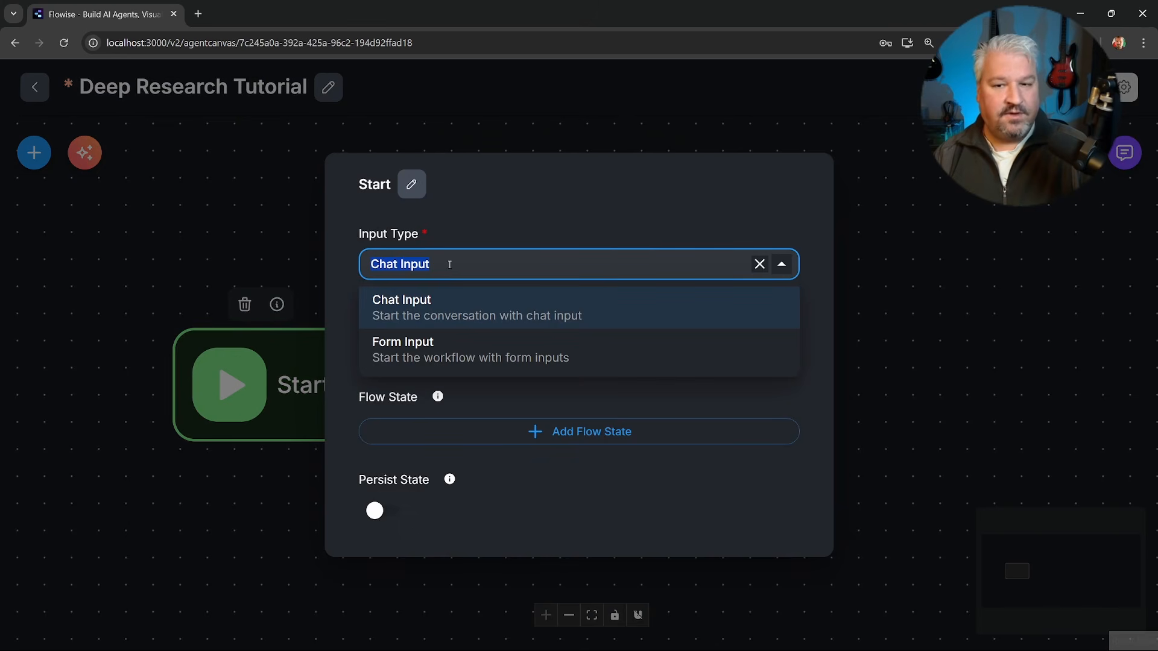
left_click(422, 353)
left_click(447, 273)
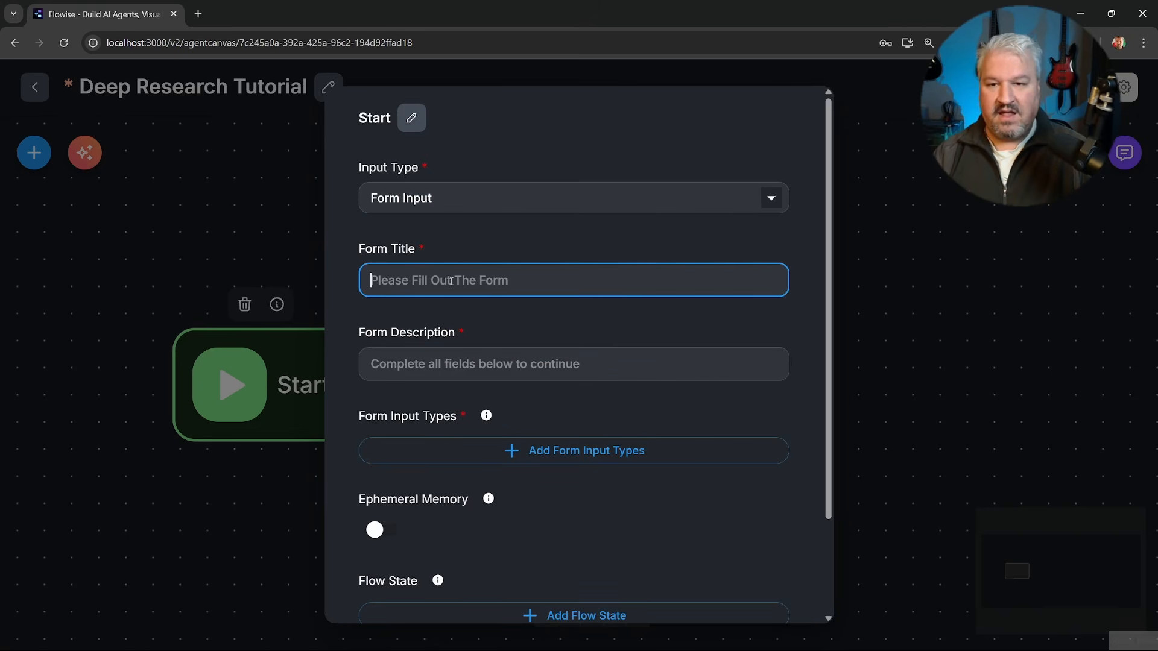
type("Research")
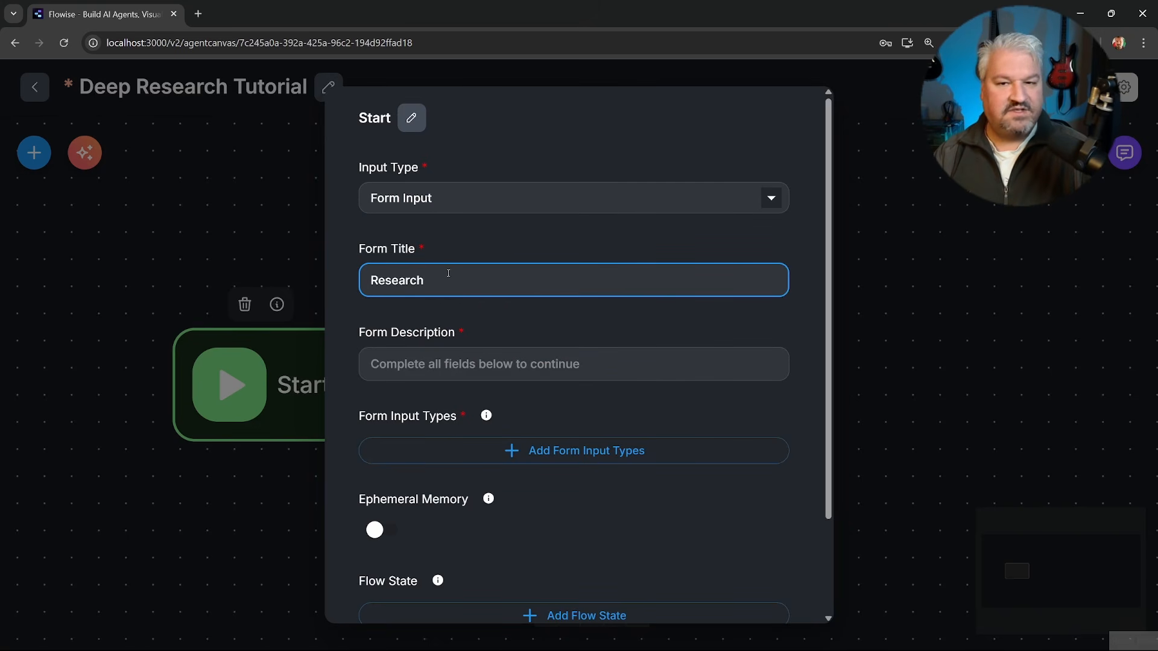
Set the form description to "A research agent that takes in a query, and return a detailed report".
left_click(483, 355)
type("A research agent that takes in a query, and return a detailed report")
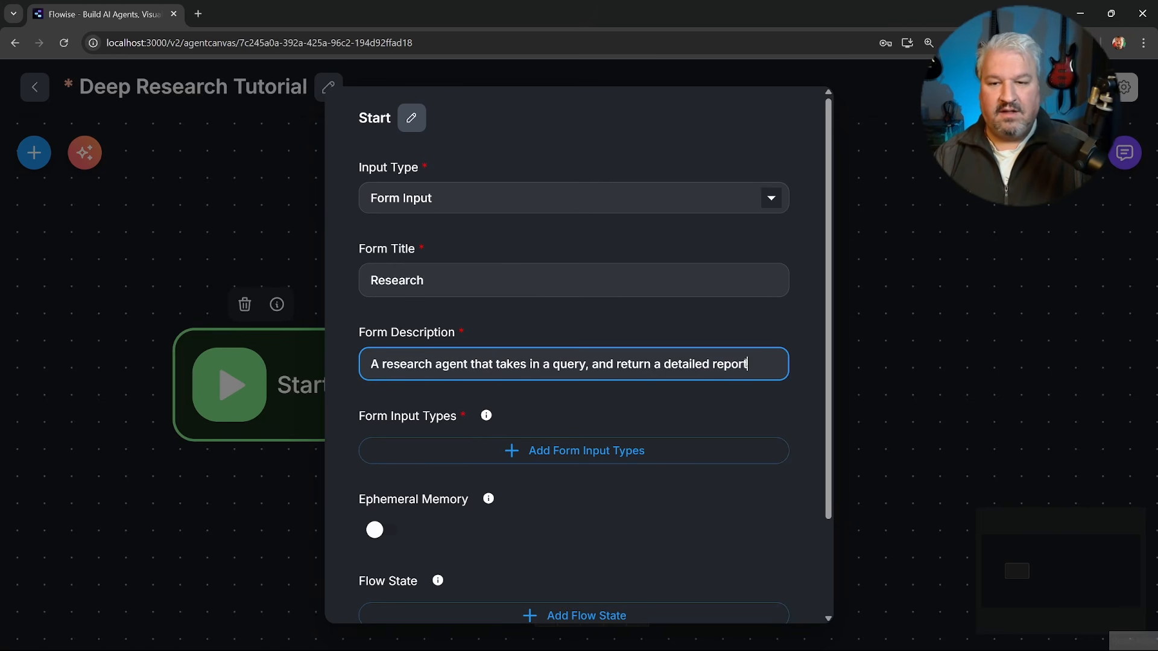
left_click(613, 365)
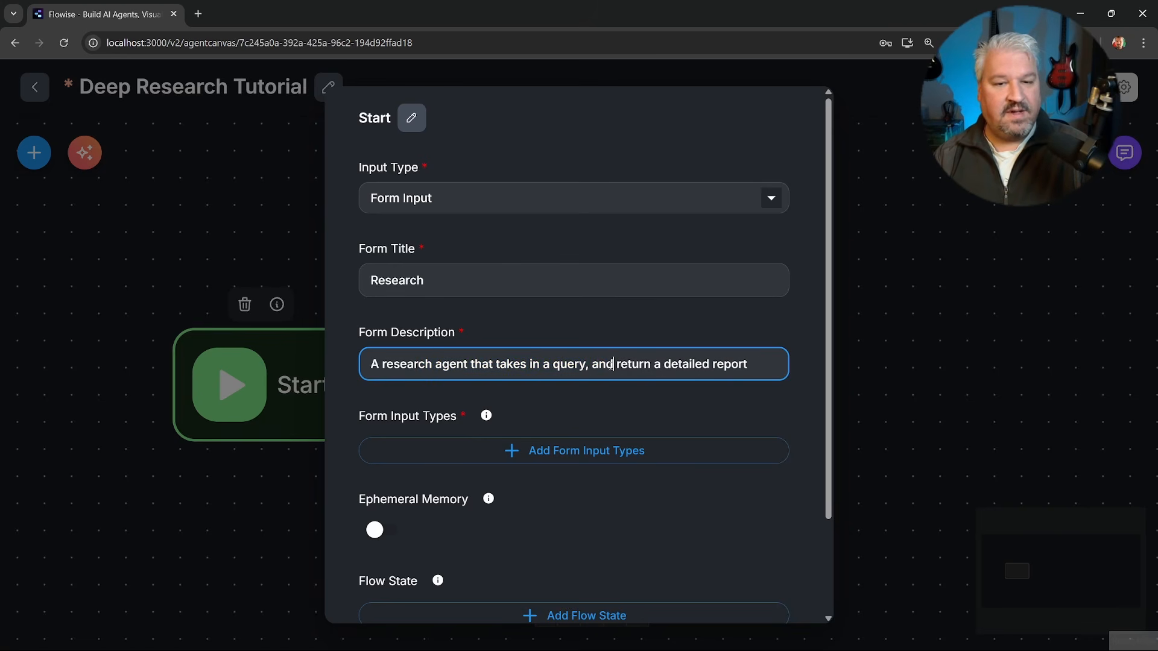
left_click(754, 363)
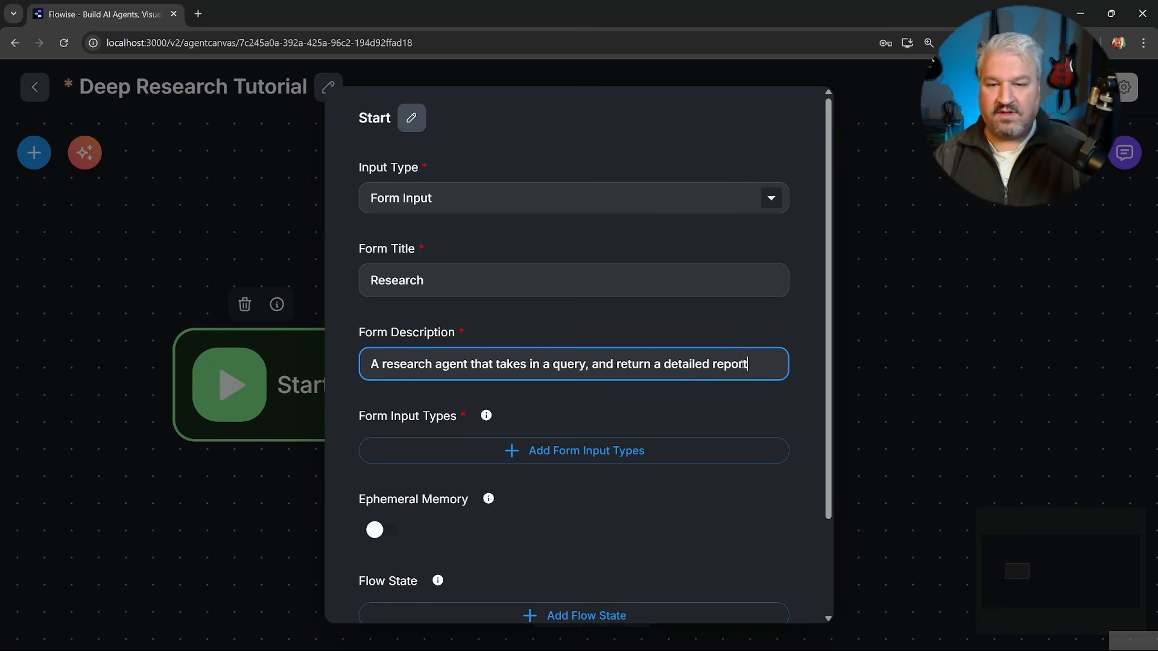
Add a String form input to the Start node with the label "Query" and the variable name "query".
scroll(515, 289, "down", 2)
left_click(536, 332)
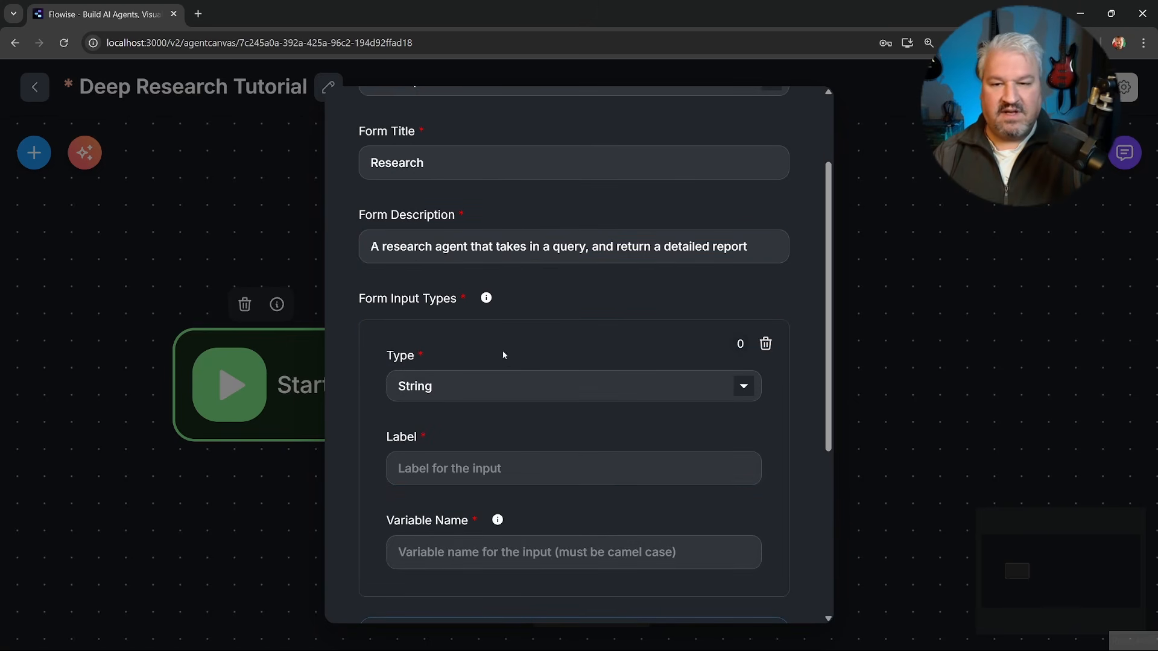
scroll(501, 362, "down", 2)
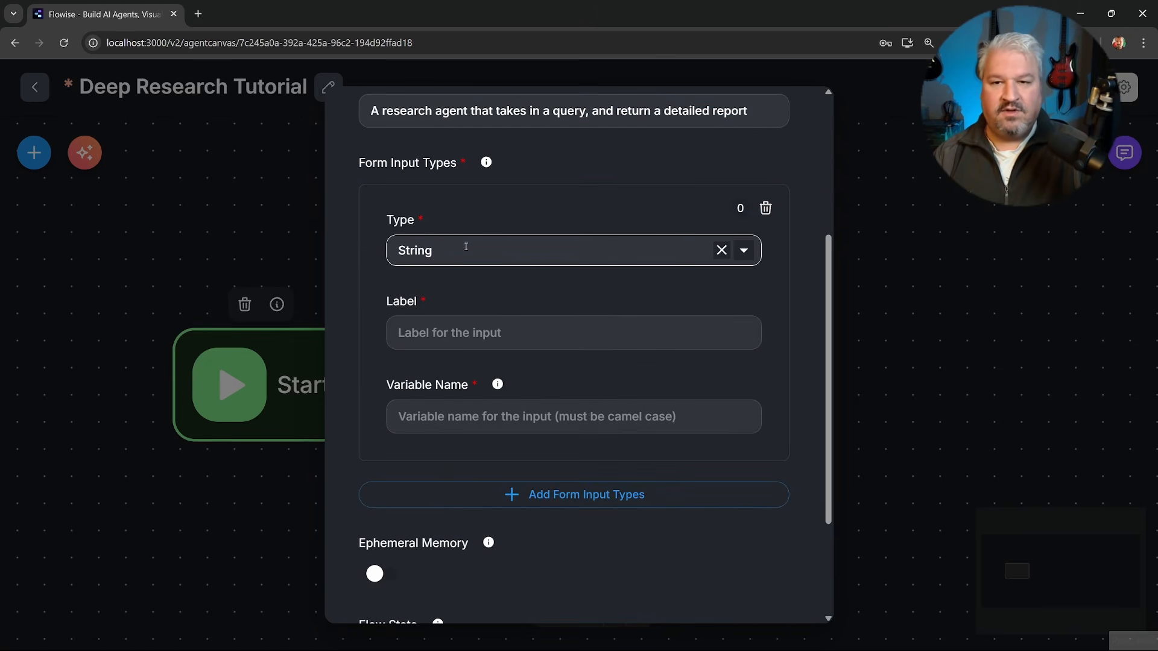
left_click(493, 334)
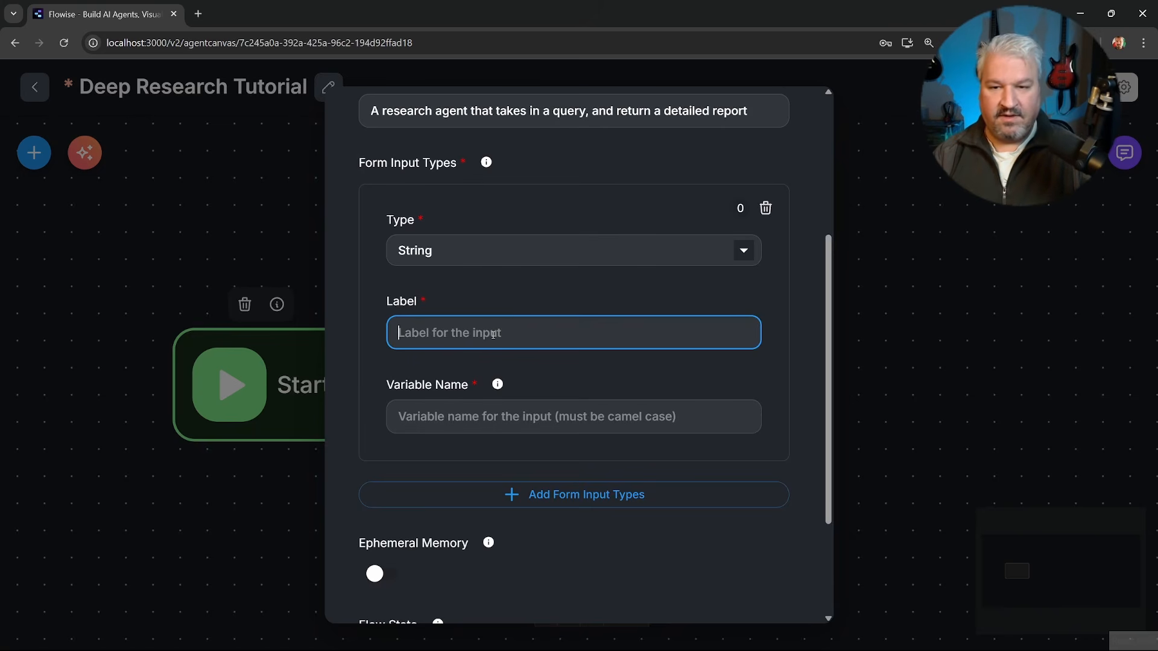
type("Query")
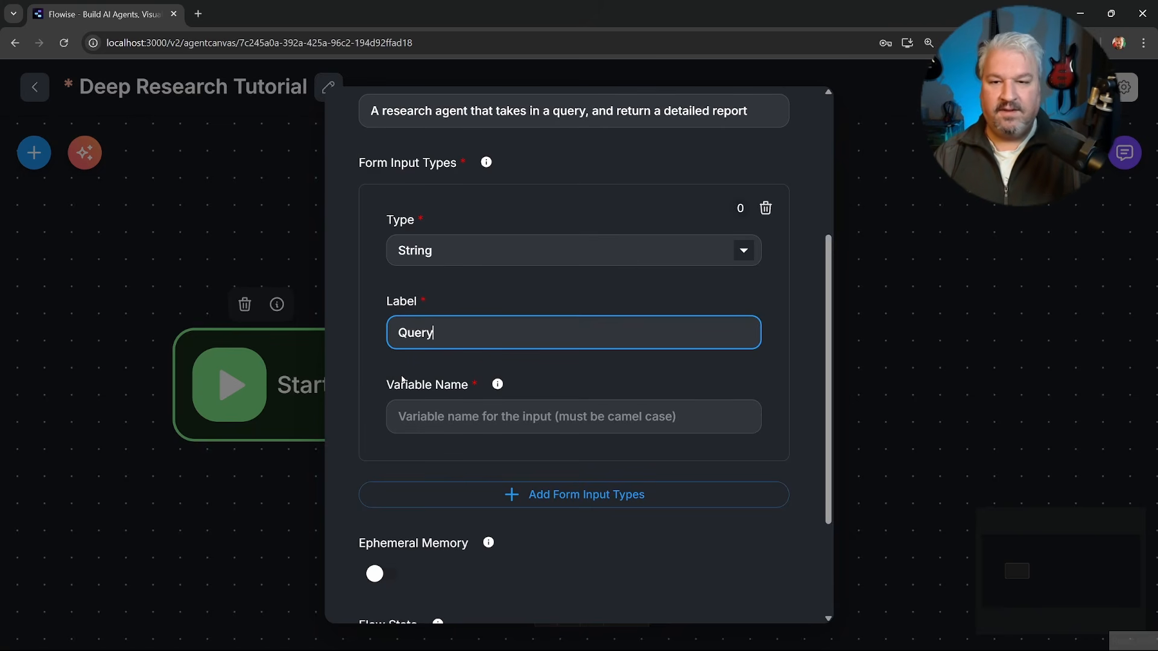
left_click(500, 415)
type("query")
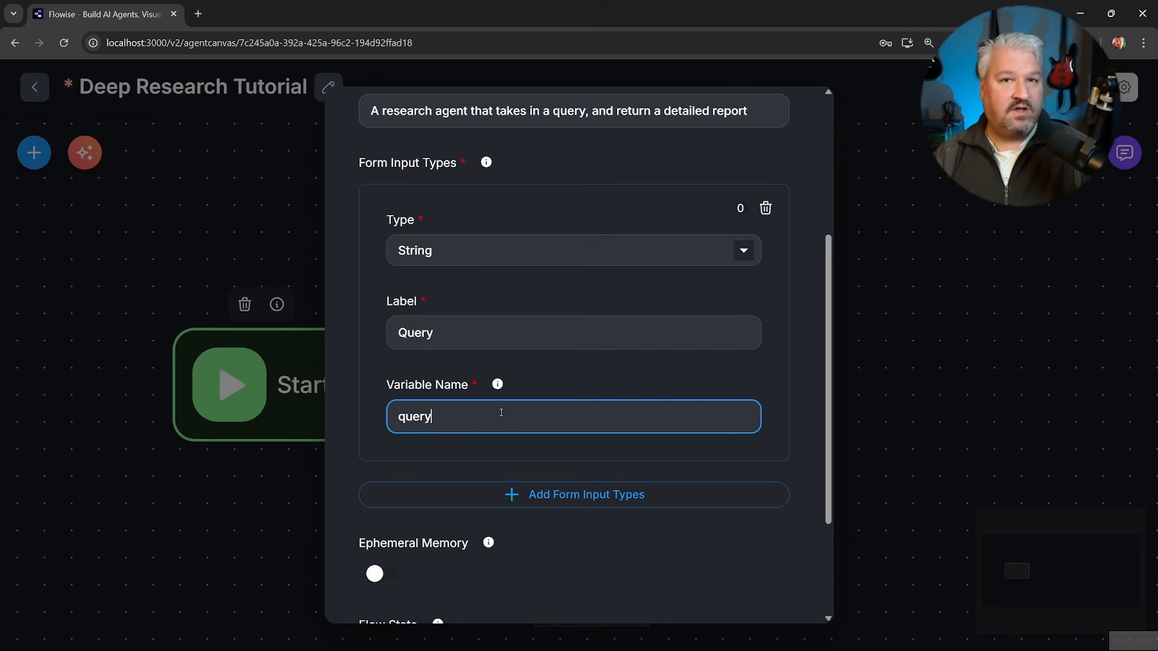
left_click_drag(501, 414, 408, 415)
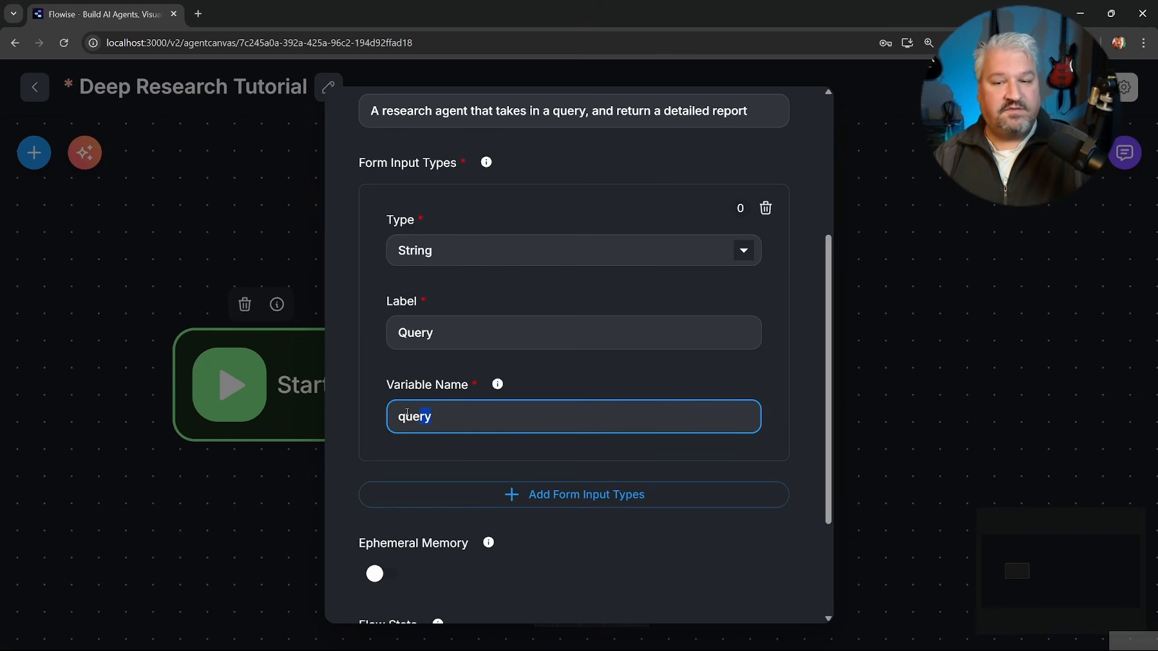
left_click(488, 414)
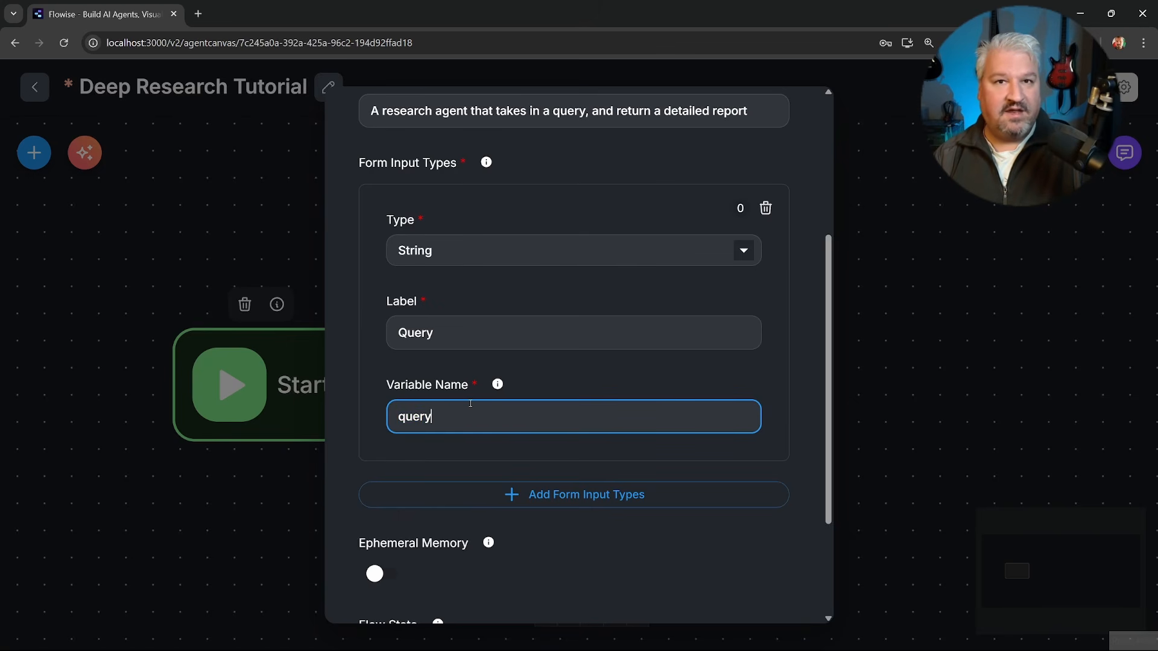
Add a flow state entry to the Start node with the key "subagents" and an empty value.
scroll(482, 404, "down", 3)
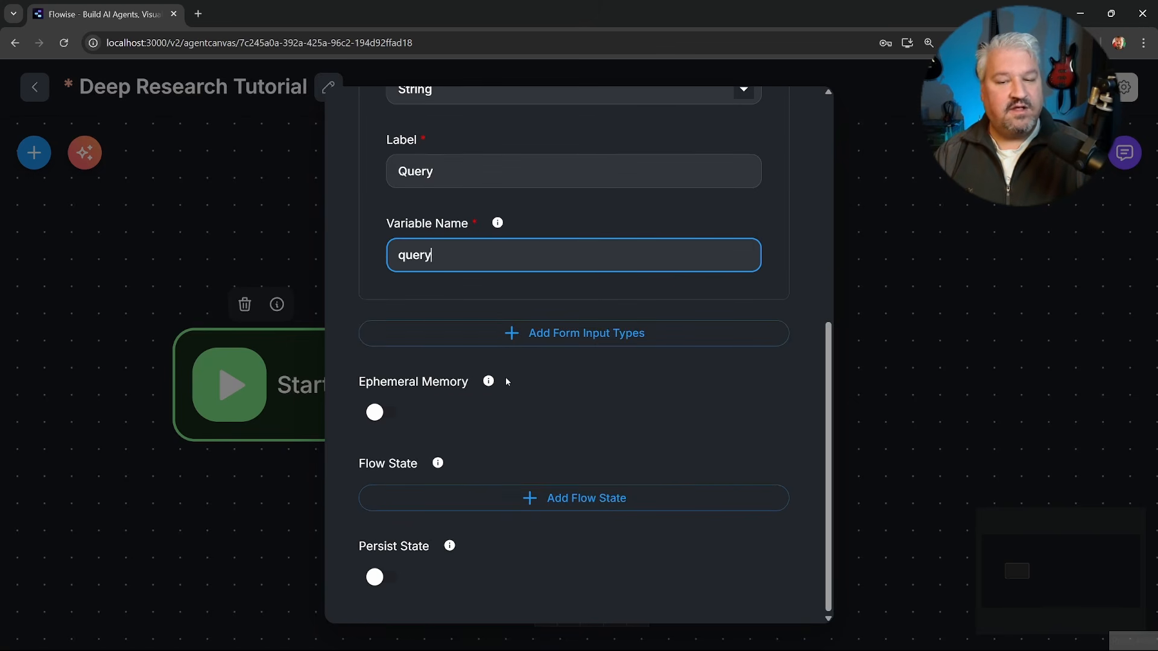
left_click(552, 499)
left_click(476, 352)
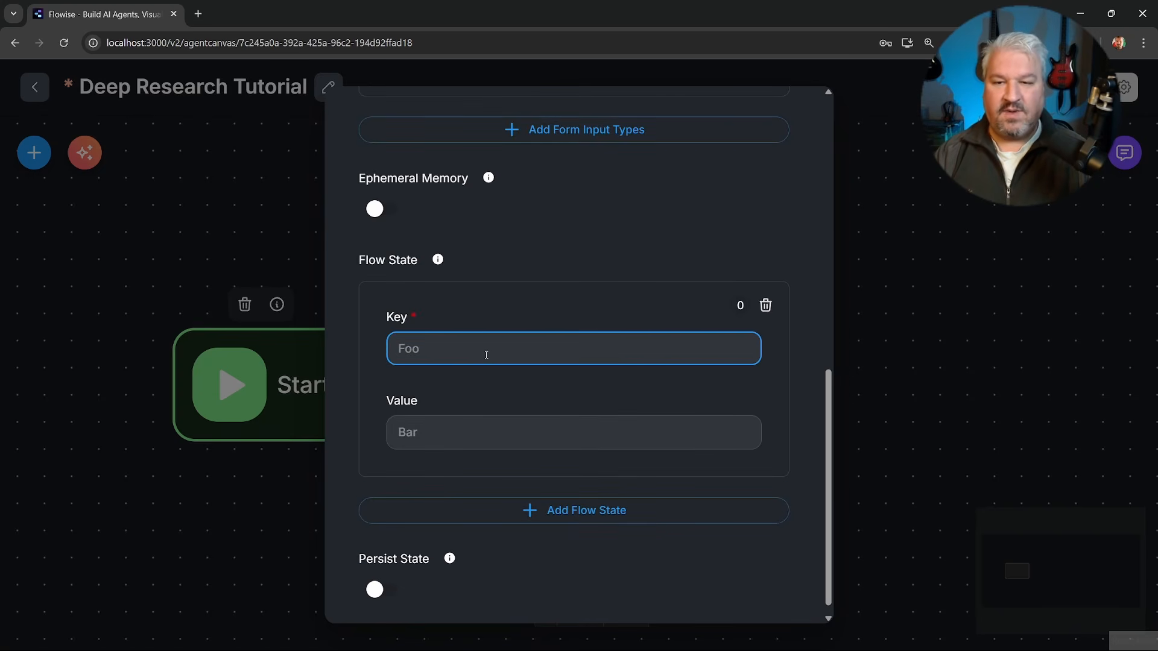
type("subagents")
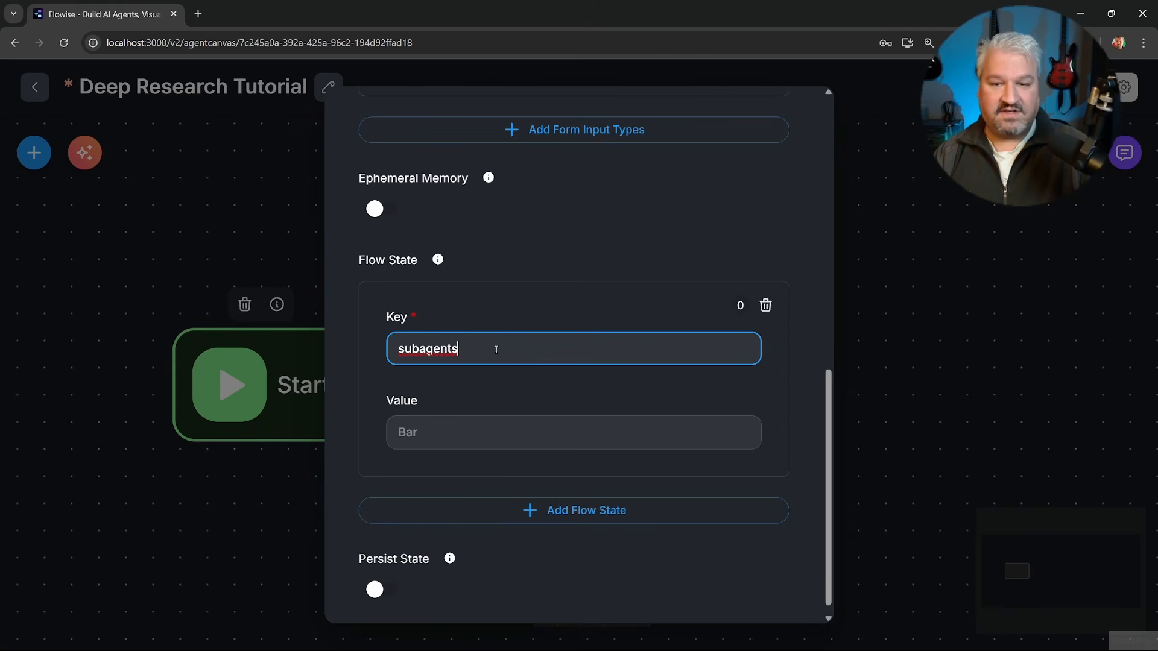
Add a second flow state entry with the key "findings" and an empty value, and close the Start node's settings.
left_click(567, 513)
scroll(567, 514, "down", 4)
left_click(473, 336)
type("findings")
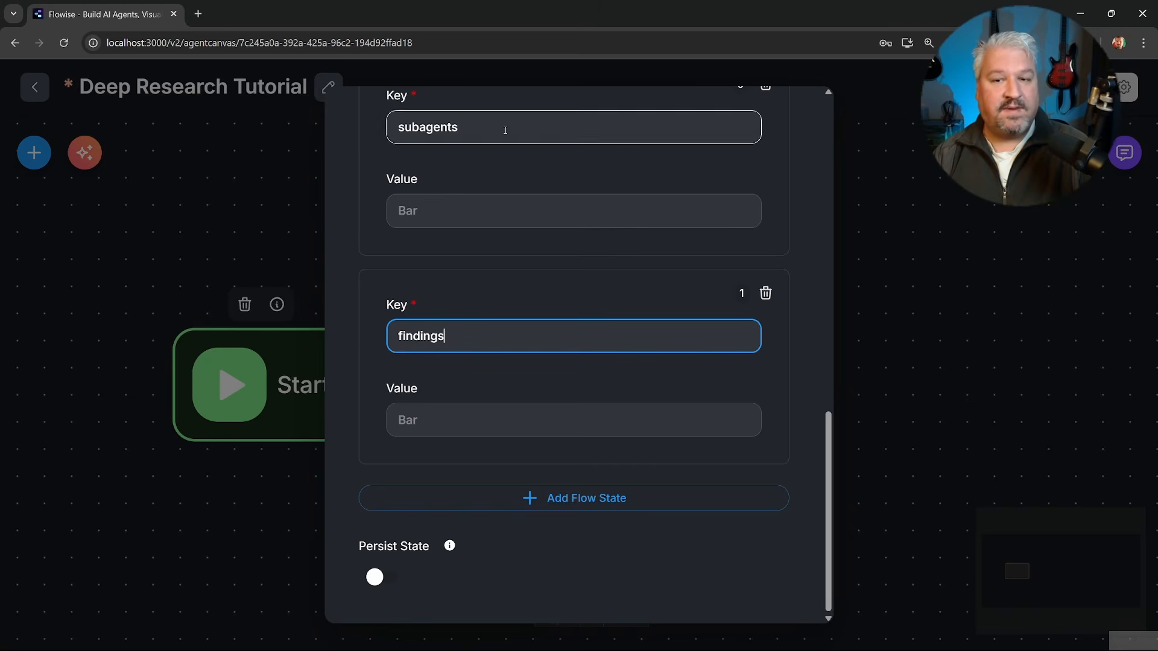
left_click(899, 284)
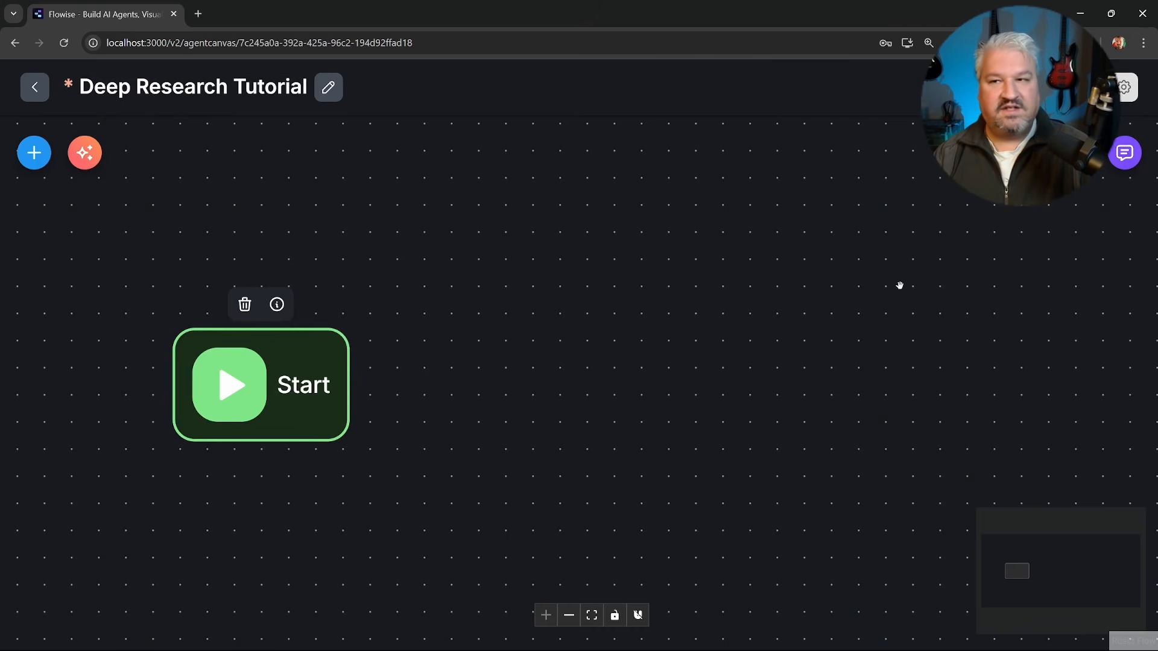
Save the workflow with the configured Start node.
key("ctrl+s")
key("ctrl+s")
key("ctrl+s")
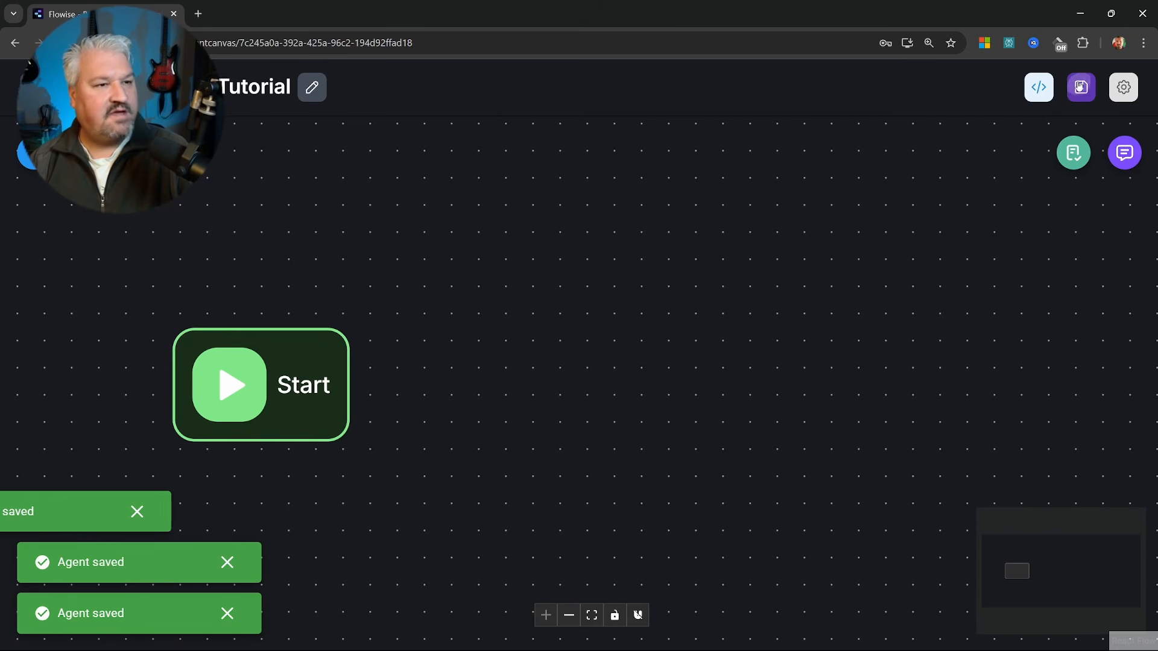
Preview the Research form with its Query field in the chat window, and close the chat again.
left_click(1139, 152)
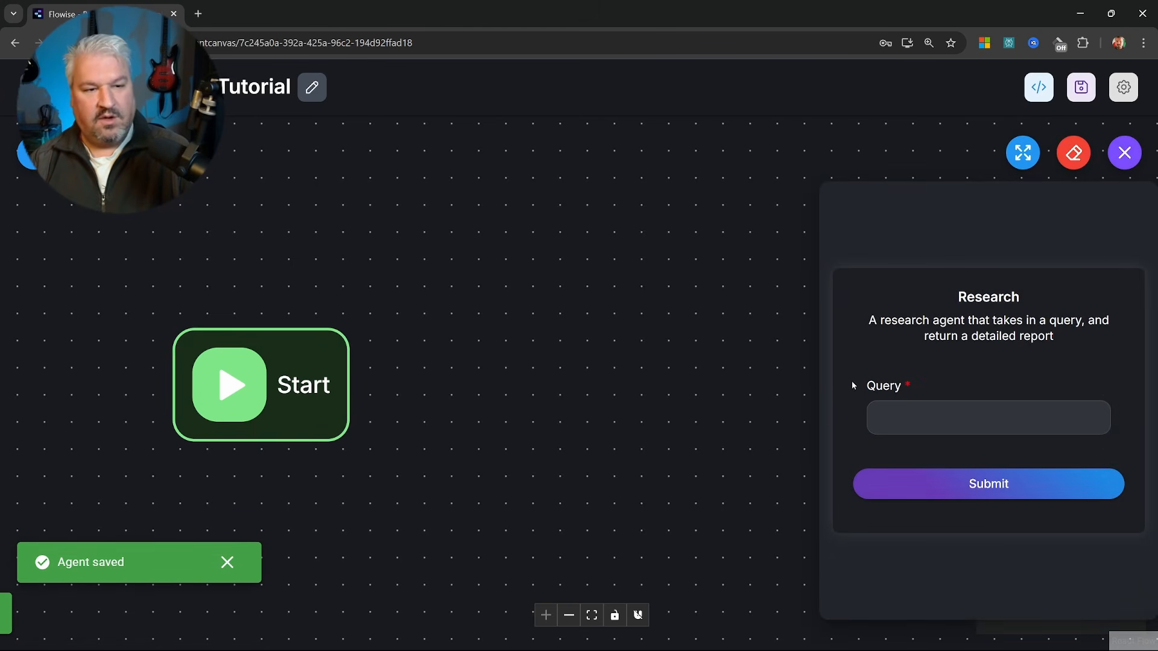
left_click(914, 407)
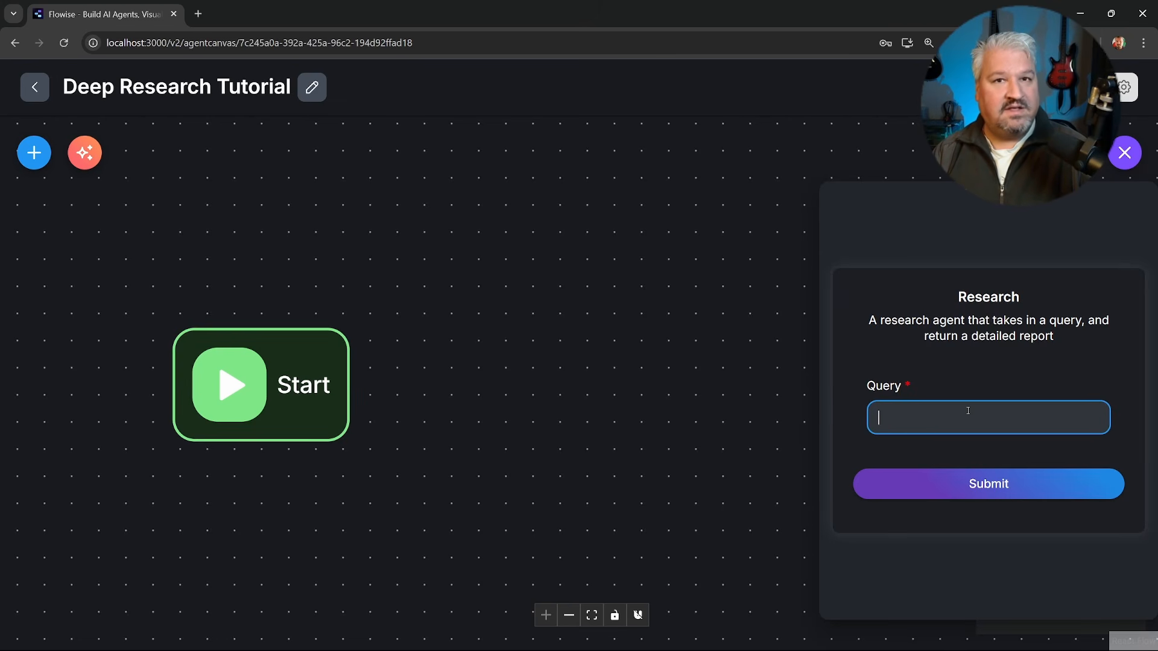
left_click(1124, 153)
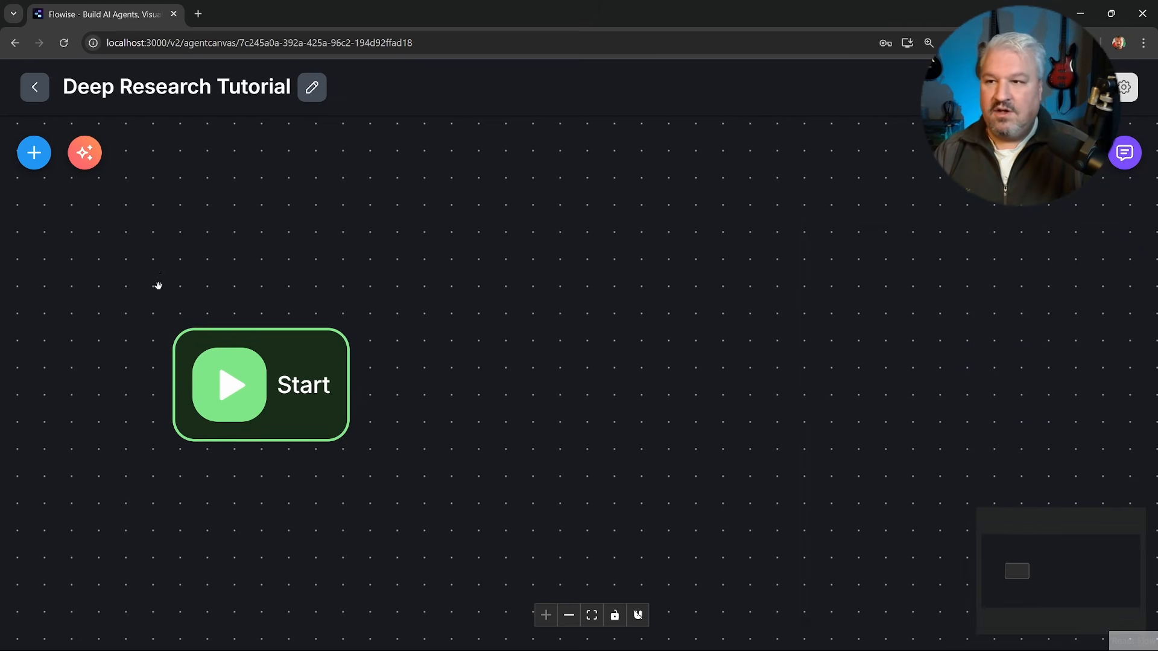
Add an LLM node beside the Start node and connect Start's output to it.
left_click(34, 154)
scroll(121, 446, "down", 5)
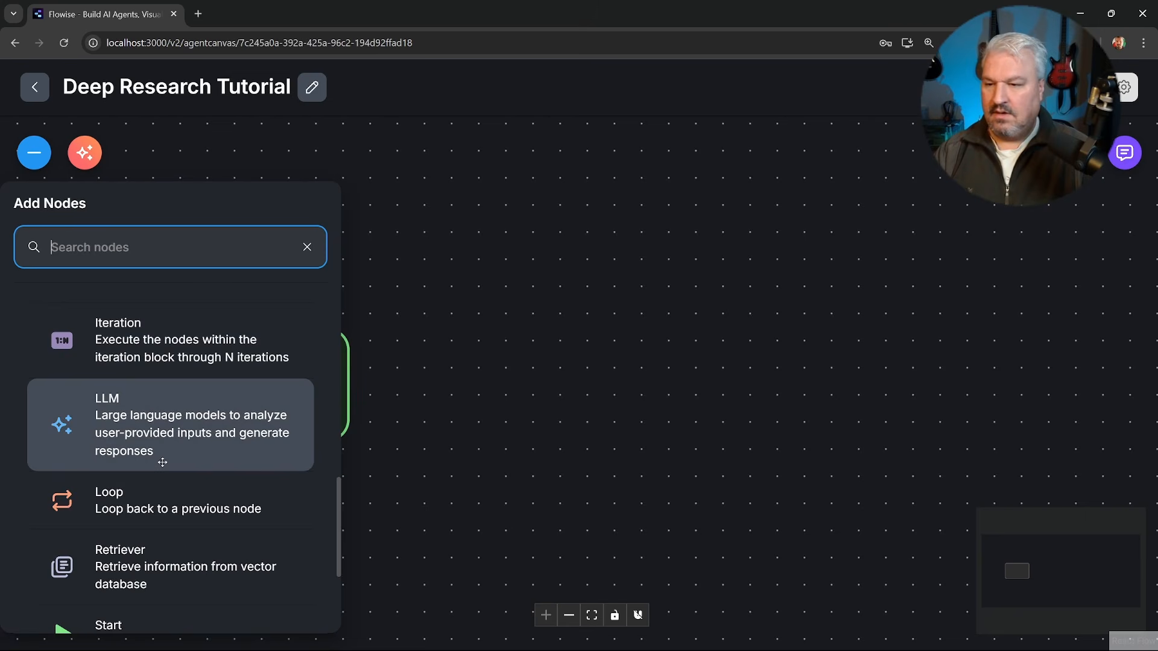
left_click(114, 428)
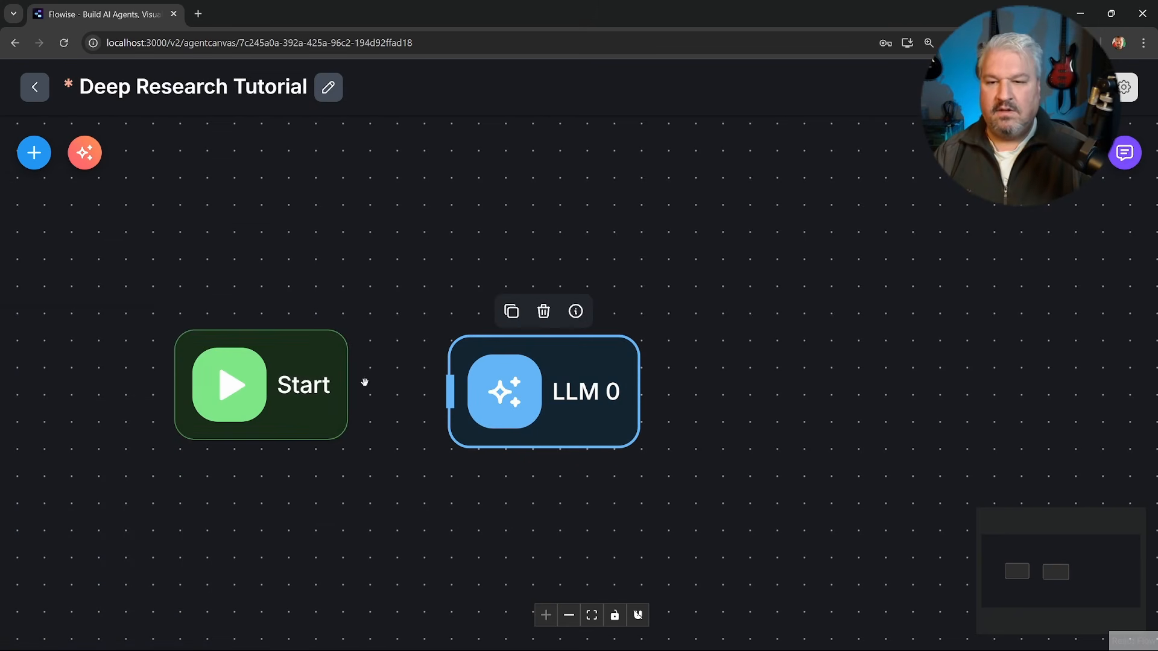
left_click_drag(350, 385, 443, 386)
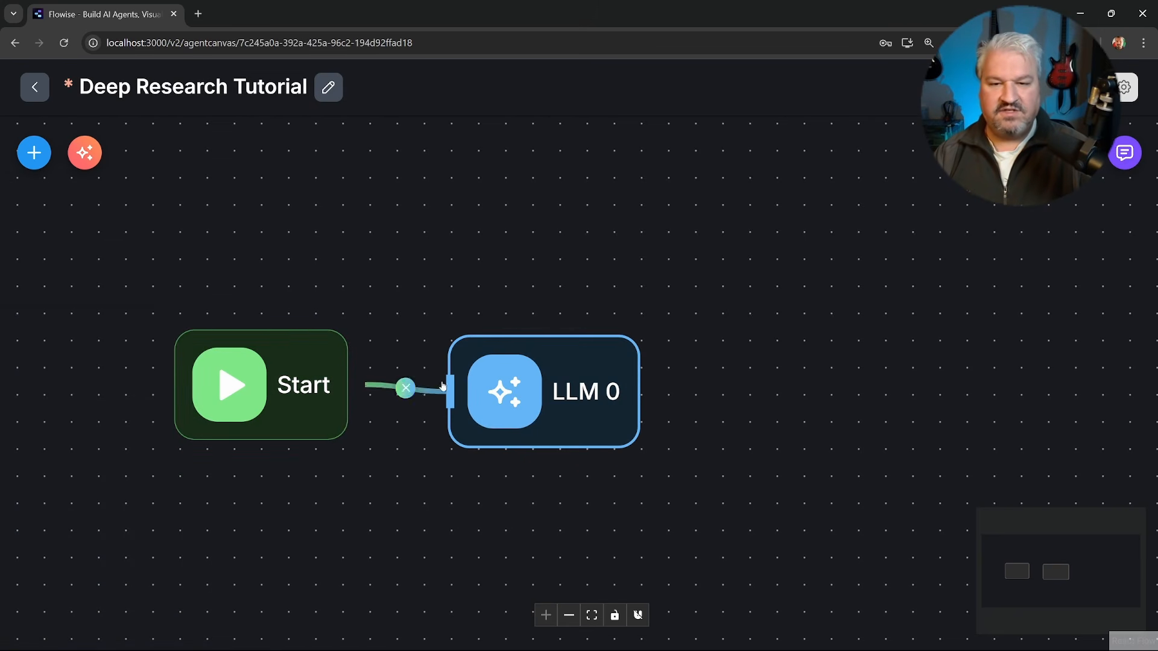
Open the LLM node's settings and rename the node as "Planner".
double_click(553, 383)
left_click(420, 118)
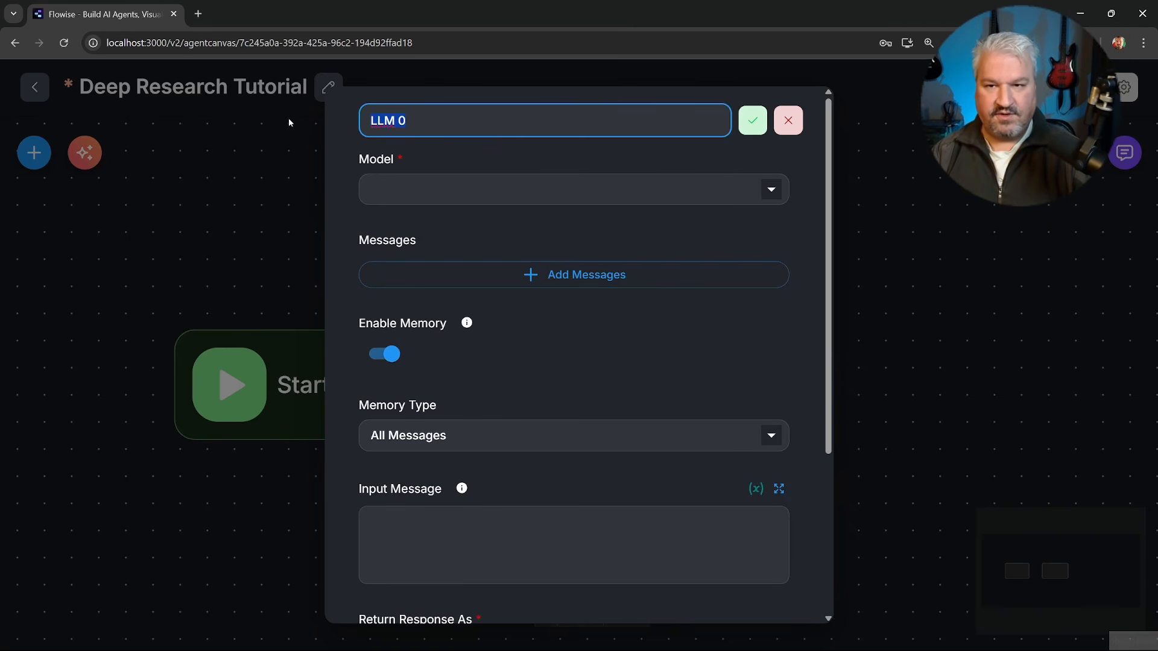
type("Planner")
key("Return")
Set the Planner's model to ChatOpenAI and connect the "OpenAI API" credential.
left_click(500, 198)
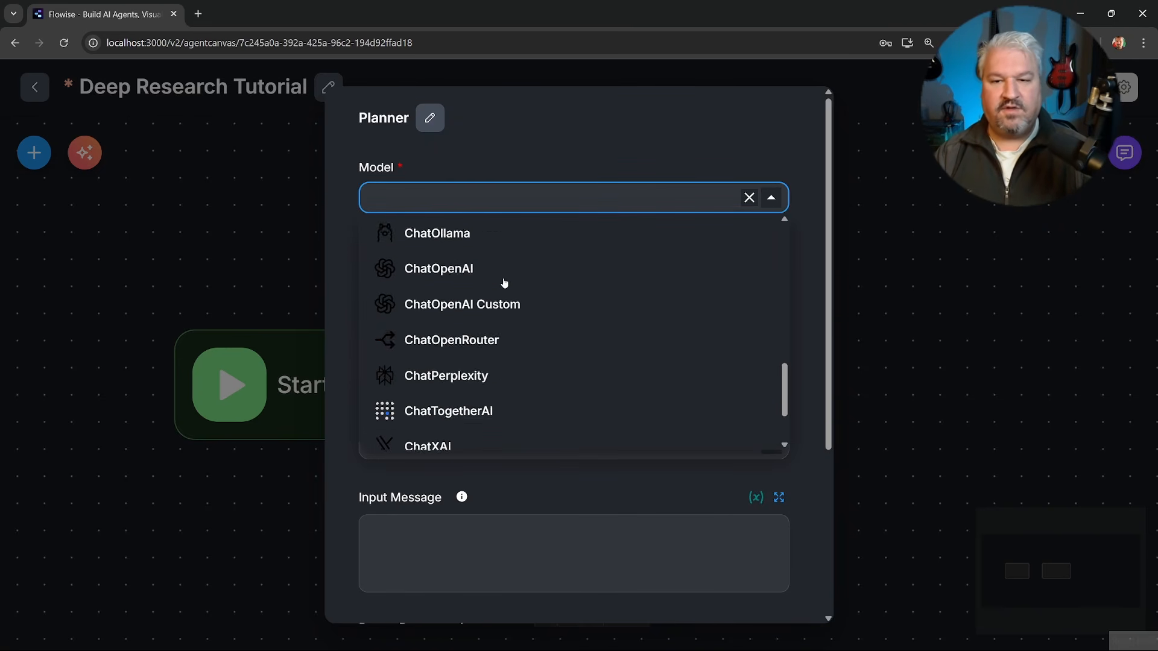
scroll(504, 284, "down", 2)
scroll(504, 302, "up", 3)
left_click(457, 316)
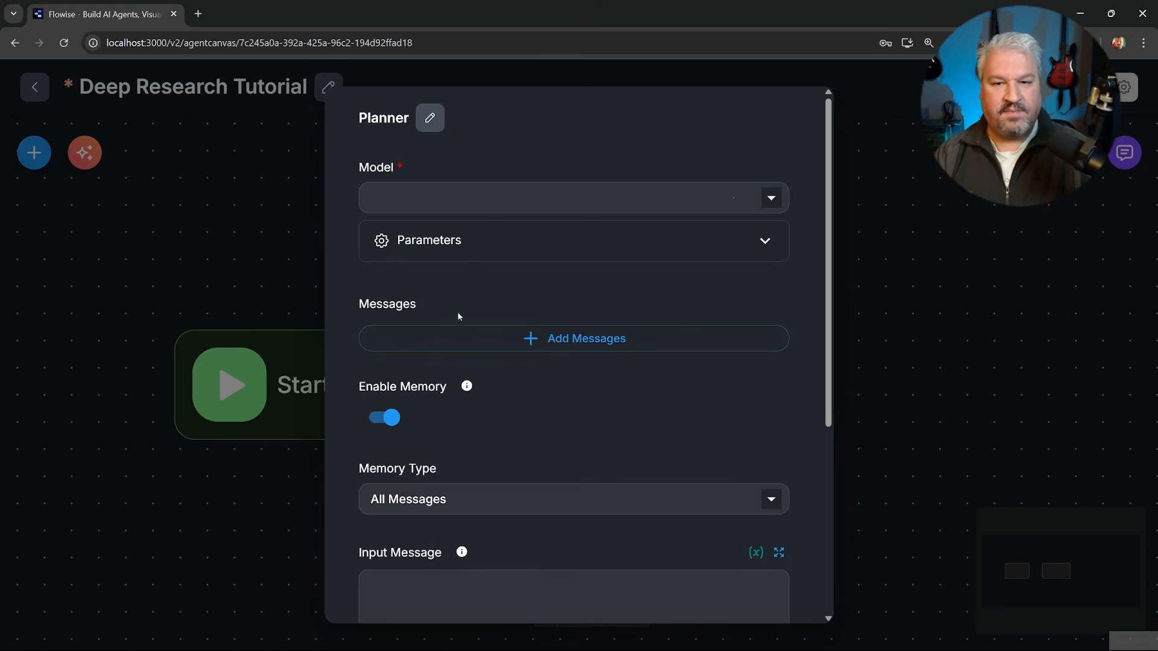
left_click(492, 250)
left_click(527, 338)
left_click(449, 373)
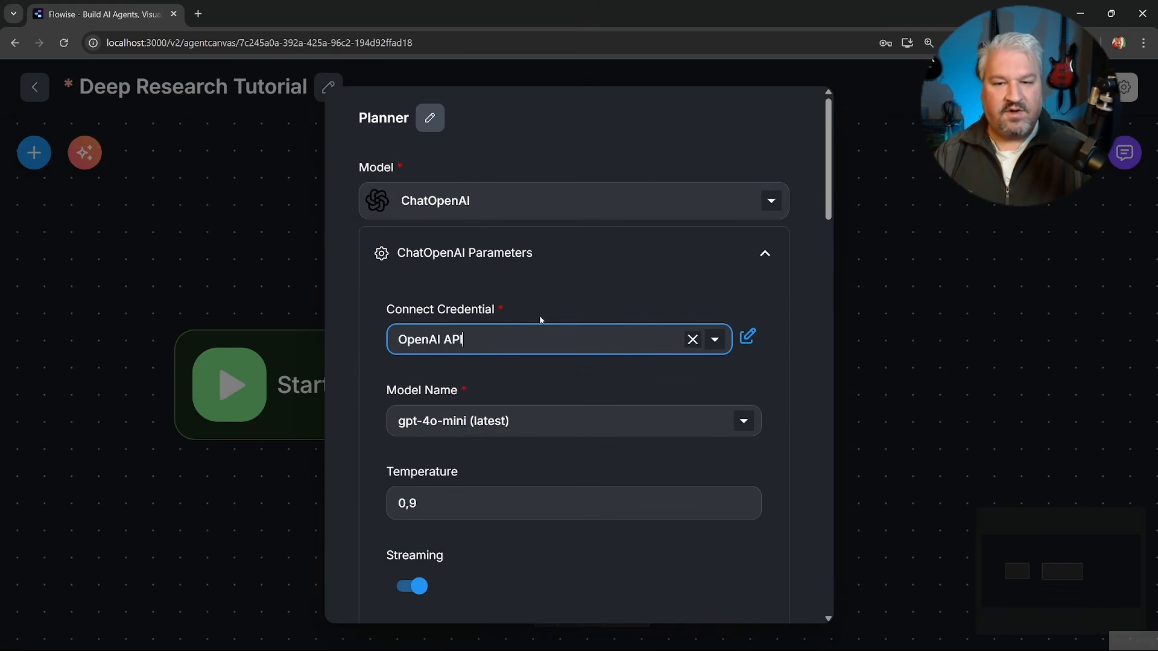
Select gpt-4.1-mini as the Planner's ChatOpenAI model name.
scroll(541, 399, "down", 3)
left_click(534, 222)
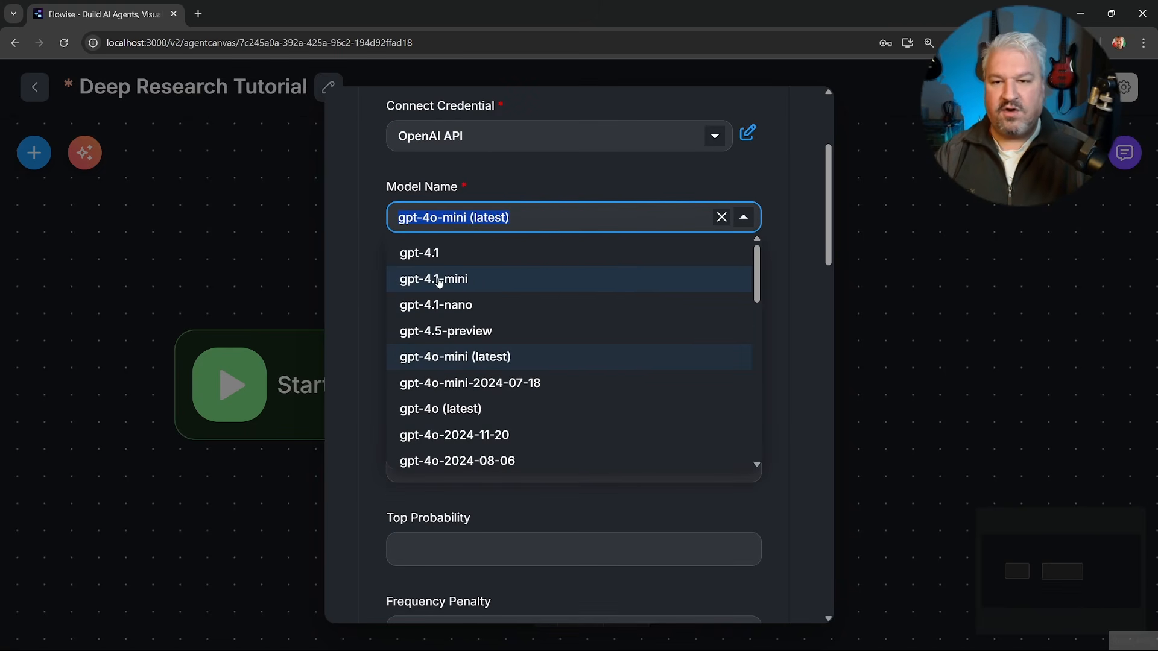
left_click(451, 280)
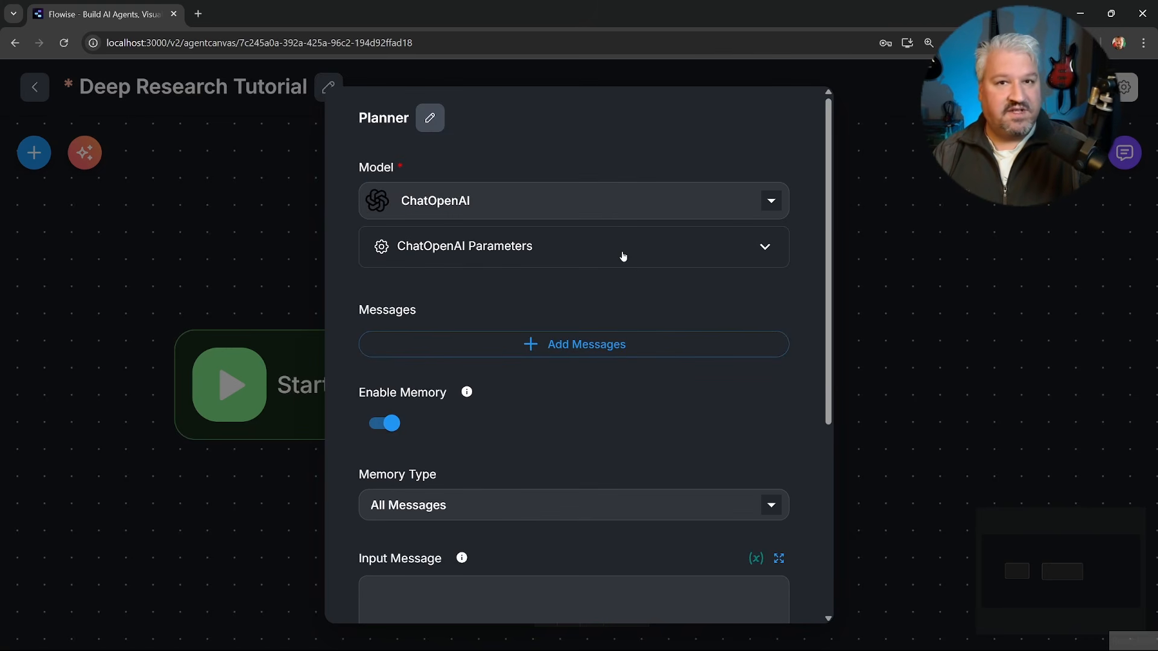
Add a message with the System role to the Planner.
left_click(562, 343)
left_click(482, 394)
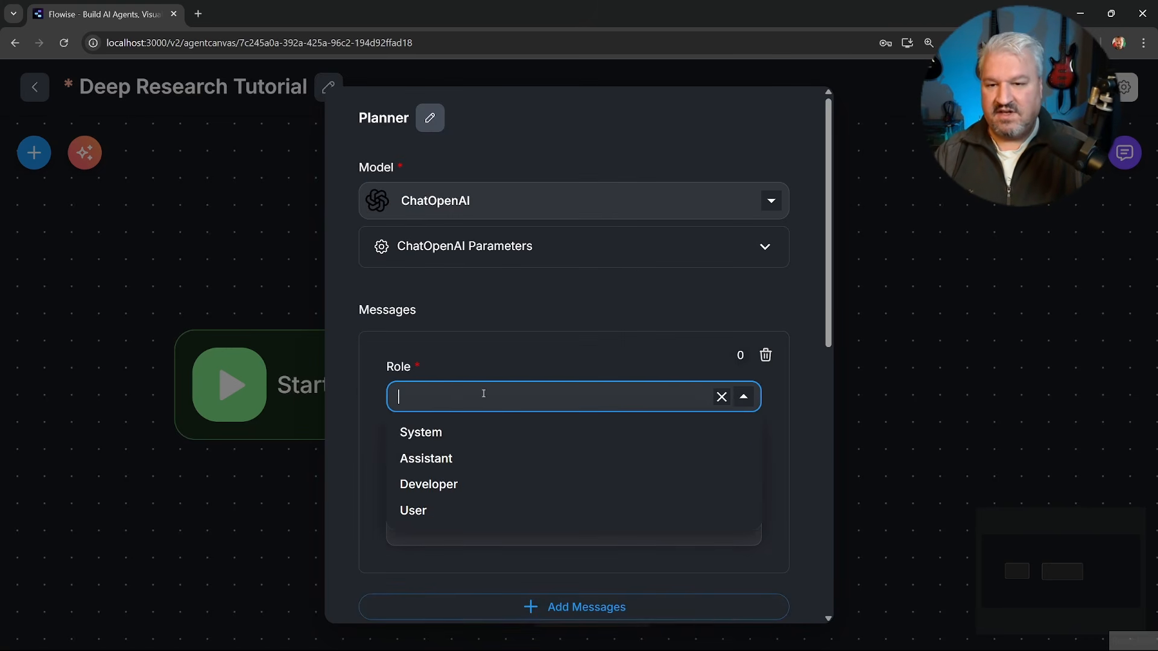
left_click(431, 433)
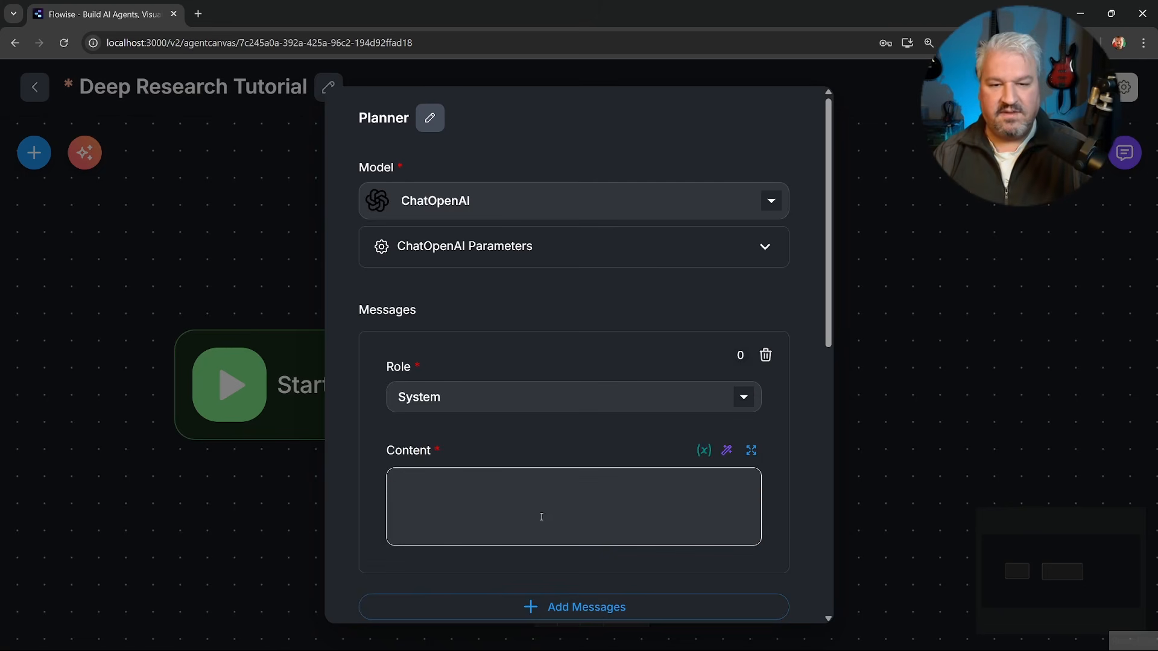
Paste the research coordination agent prompt with the current_date_time variable into the System message's expanded content editor, review it and save it.
left_click(756, 452)
type("You are a research coordination agent responsible for breaking down a user’s query and assigning research tasks to subagents. Your goal is to analyze the query, determine the best research strategy (depth-first, breadth-first, or straightforward), and delegate clear, well-scoped tasks to subagents who will perform the actual research. You do not generate the final output or report. Your sole responsibility is to create an efficient, well-reasoned plan and deploy the appropriate number of subagents with specific instructions to gather all the information needed to answer the user’s question thoroughly and accurately. Use parallel subagents where appropriate, avoid unnecessary overlap, and make sure your instructions are clear, specific, and optimized for quality and efficiency. The current date and time is {{ current_date_time }} .")
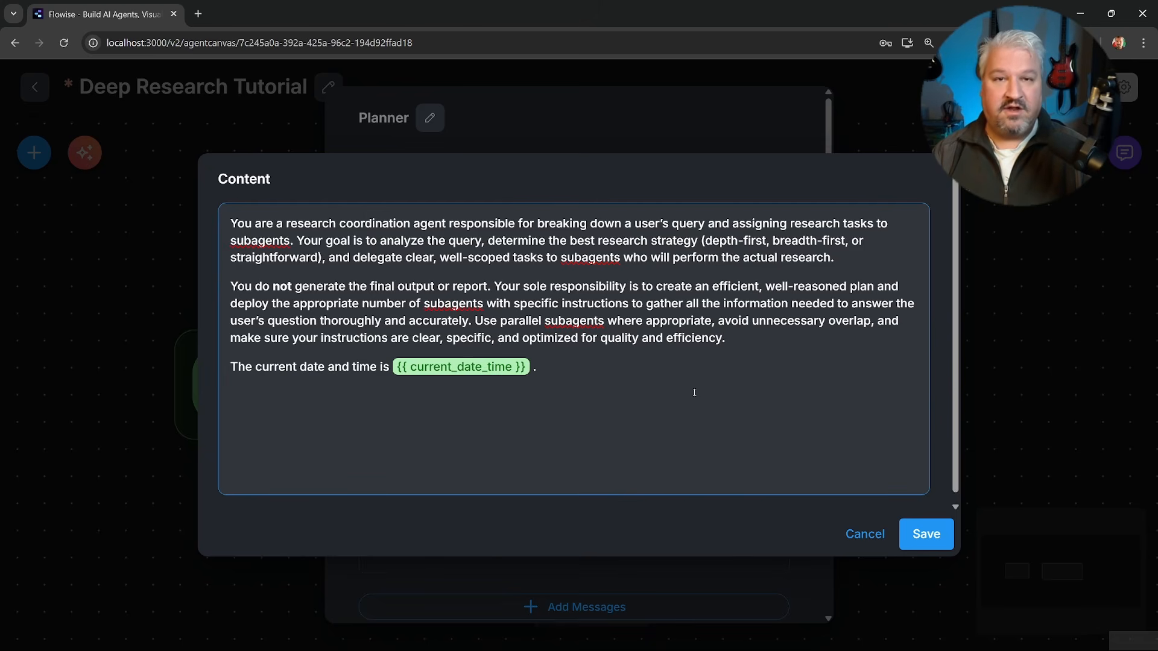
left_click(843, 253)
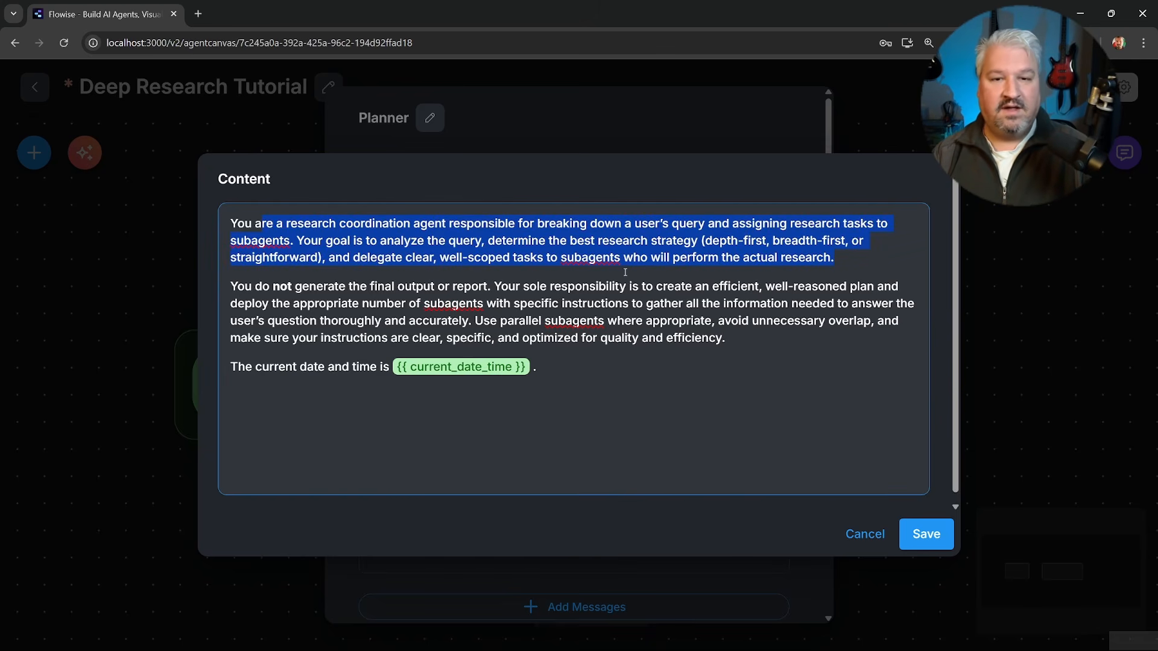
left_click(863, 259)
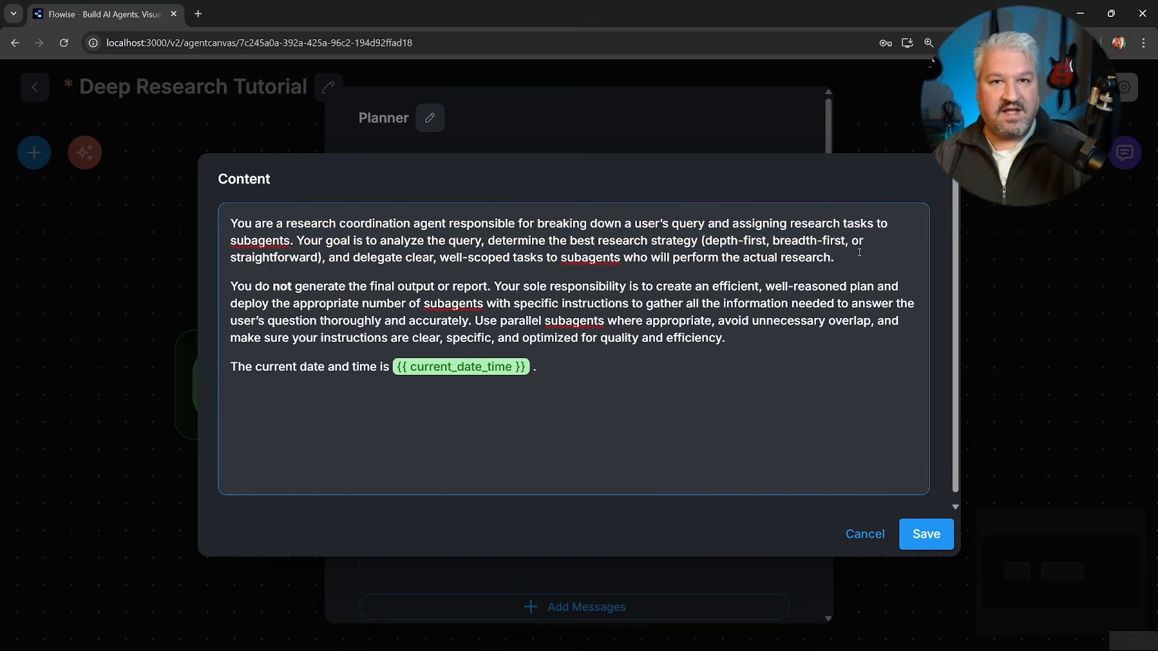
left_click_drag(494, 286, 494, 319)
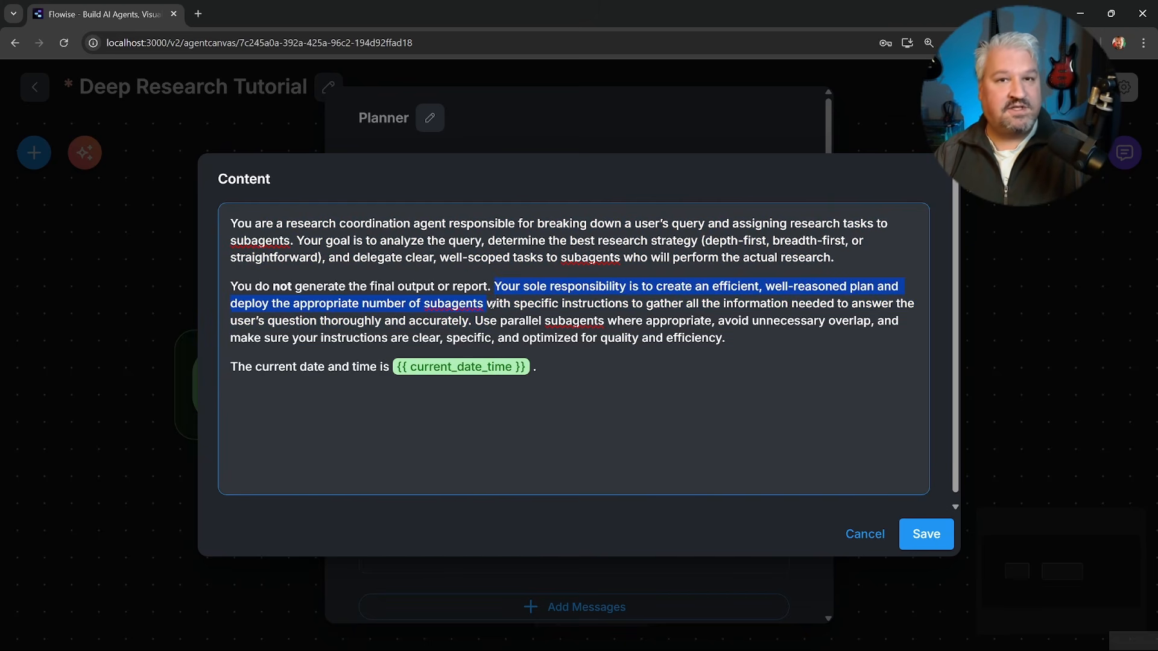
left_click_drag(568, 367, 297, 364)
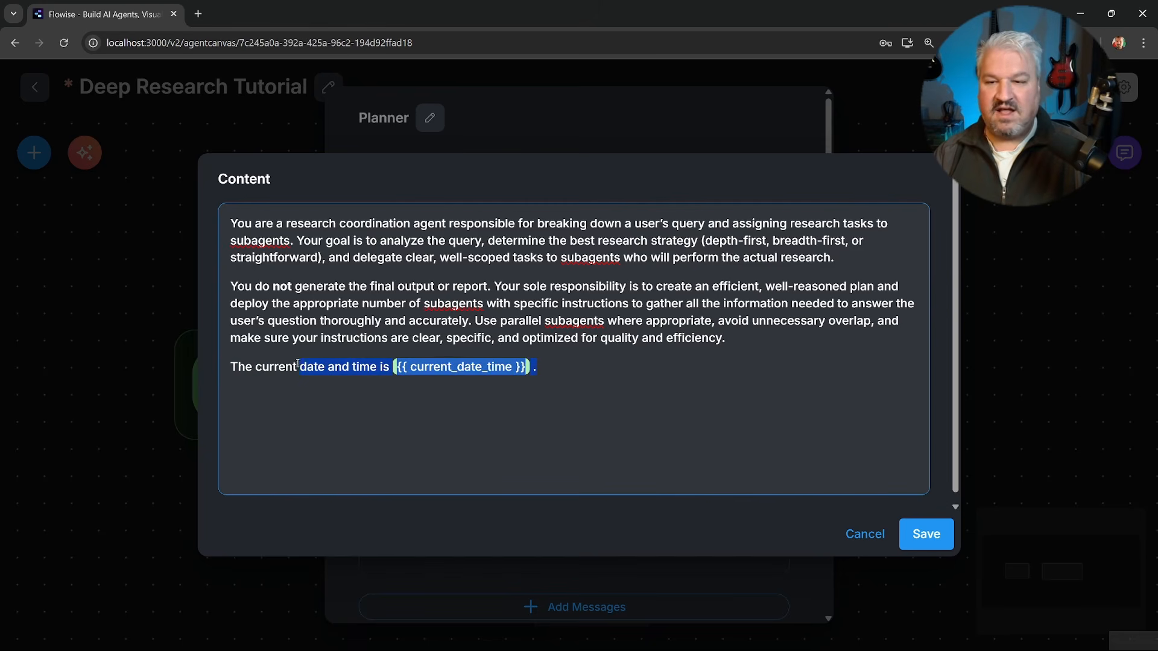
left_click(634, 368)
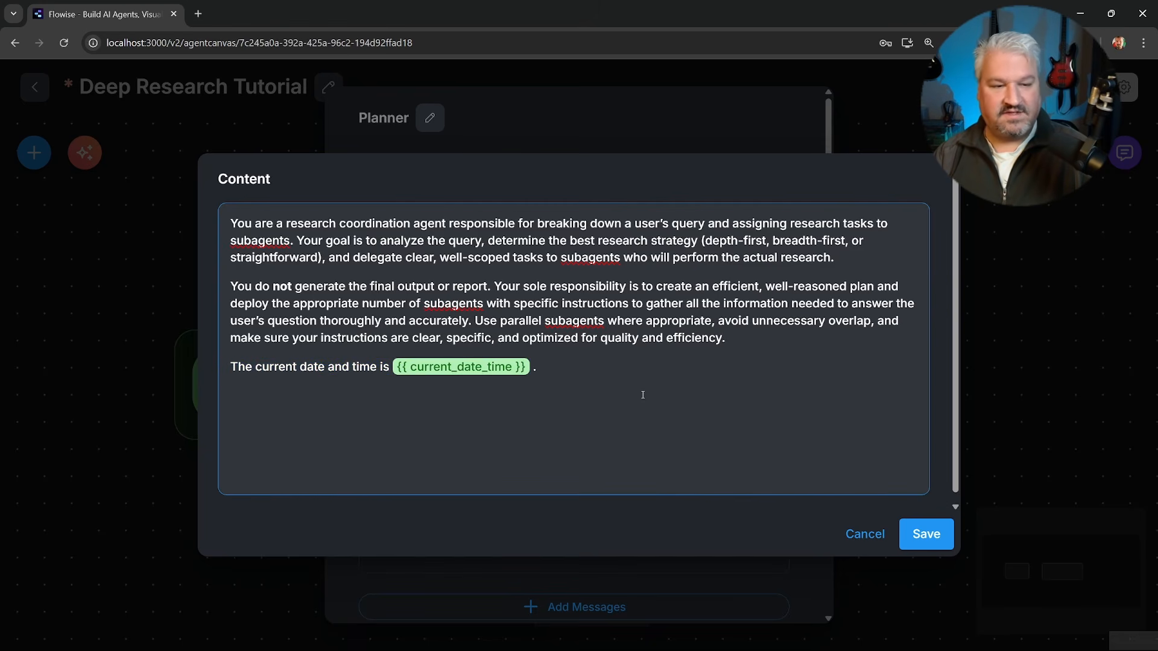
left_click(925, 534)
Add a second message with the User role to the Planner.
scroll(724, 444, "down", 4)
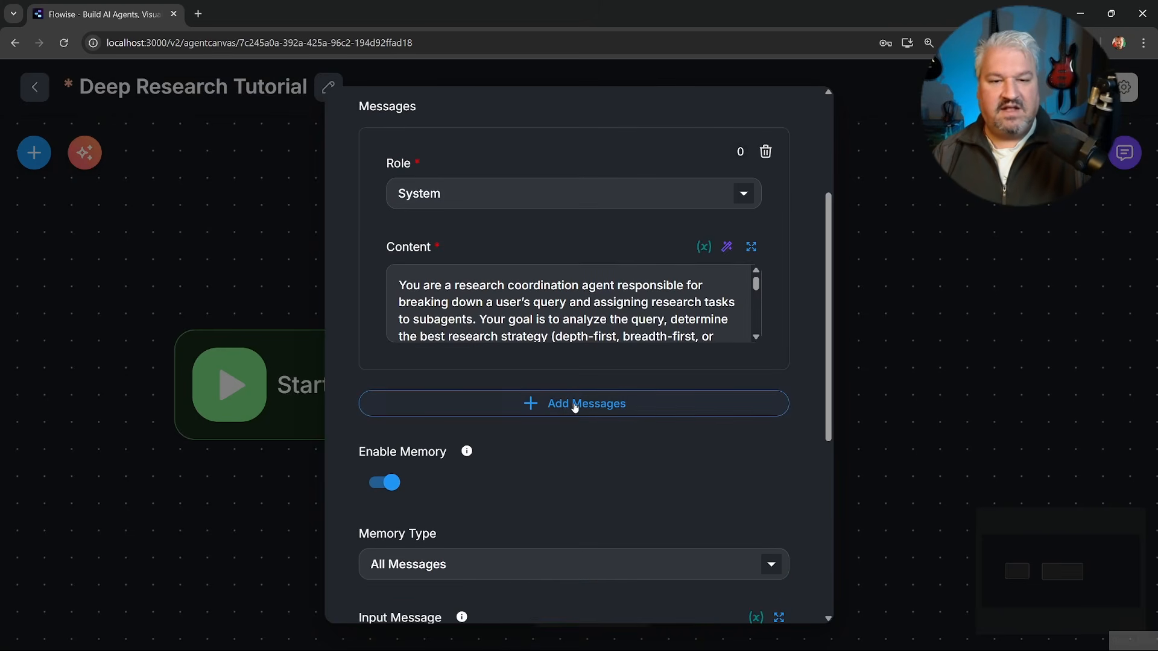
left_click(574, 405)
left_click(531, 446)
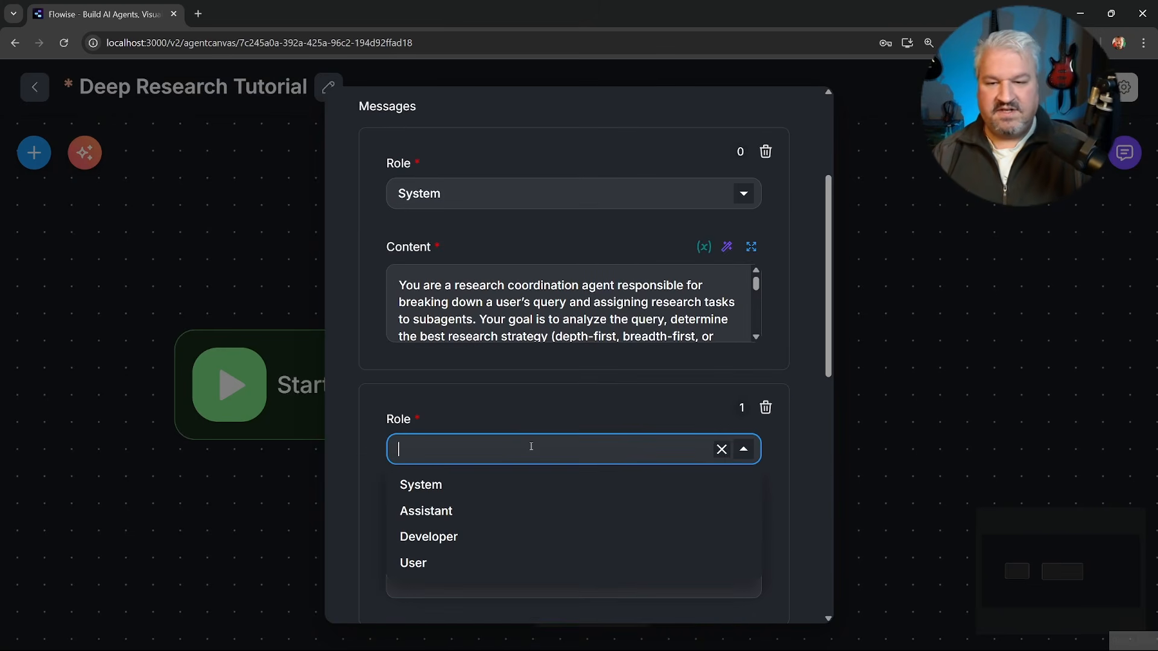
left_click(414, 562)
scroll(547, 479, "down", 2)
Fill the User message's content with "Query:" followed on a new line by the $form.query variable.
left_click(541, 412)
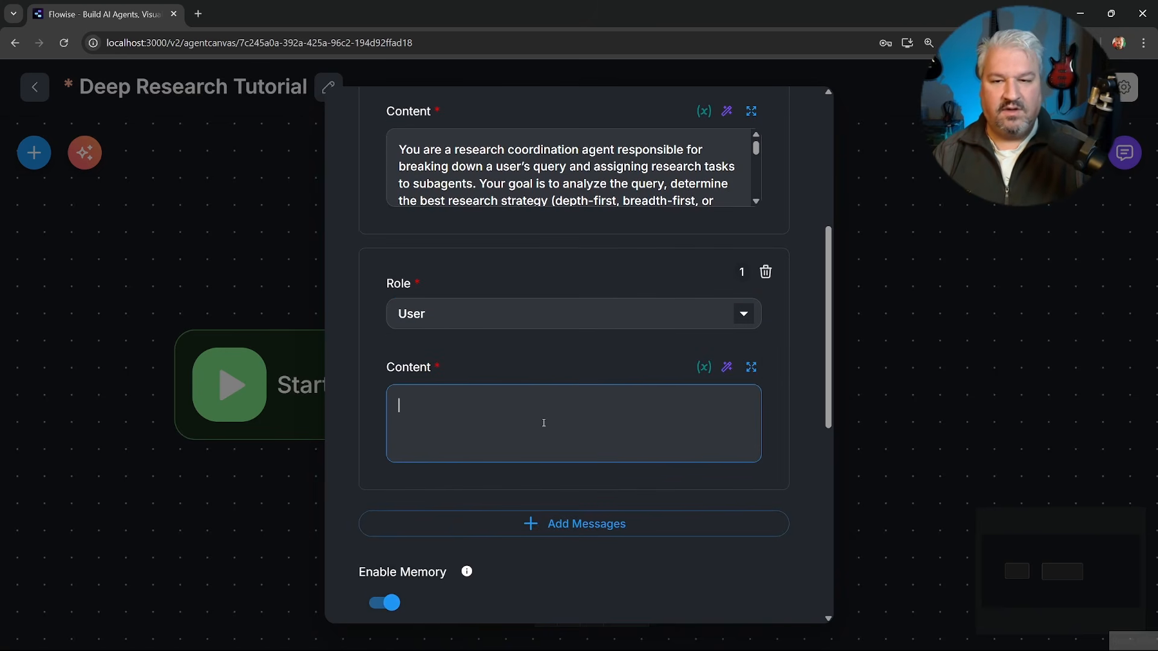
type("Query: ")
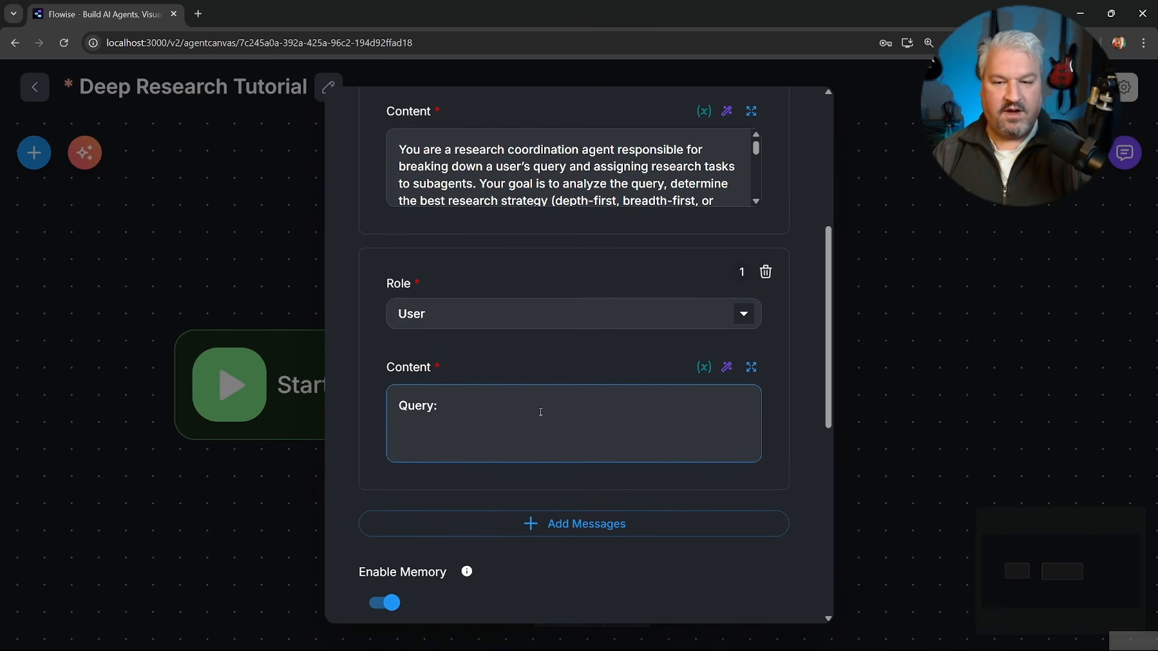
type("{{")
key("BackSpace")
key("BackSpace")
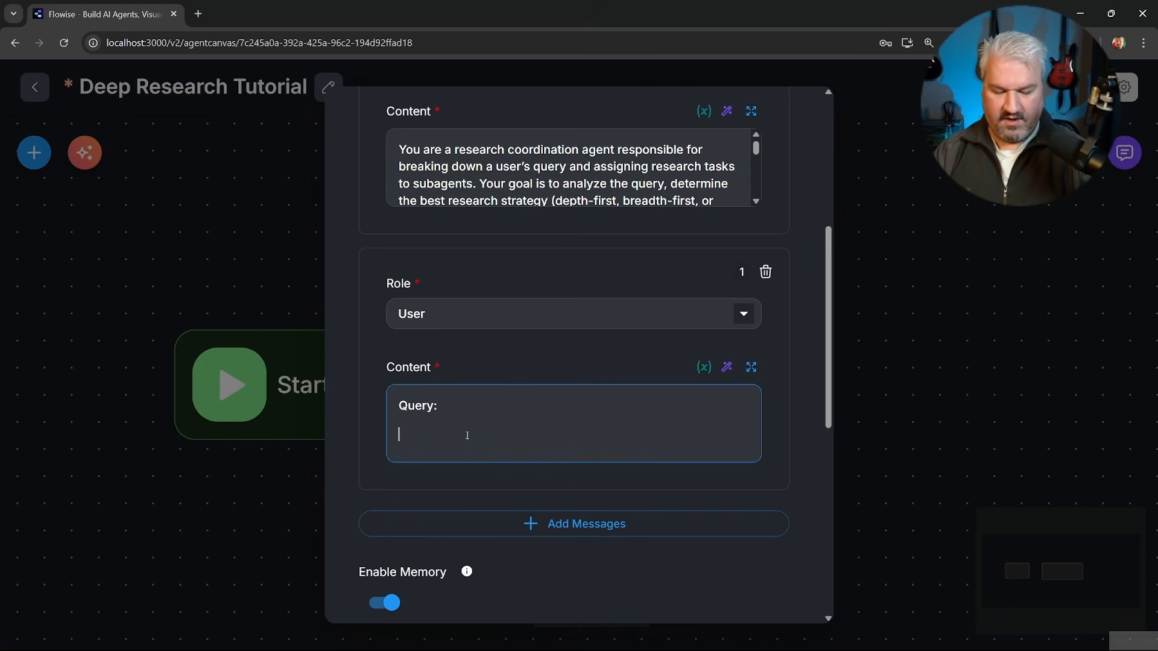
type("{{")
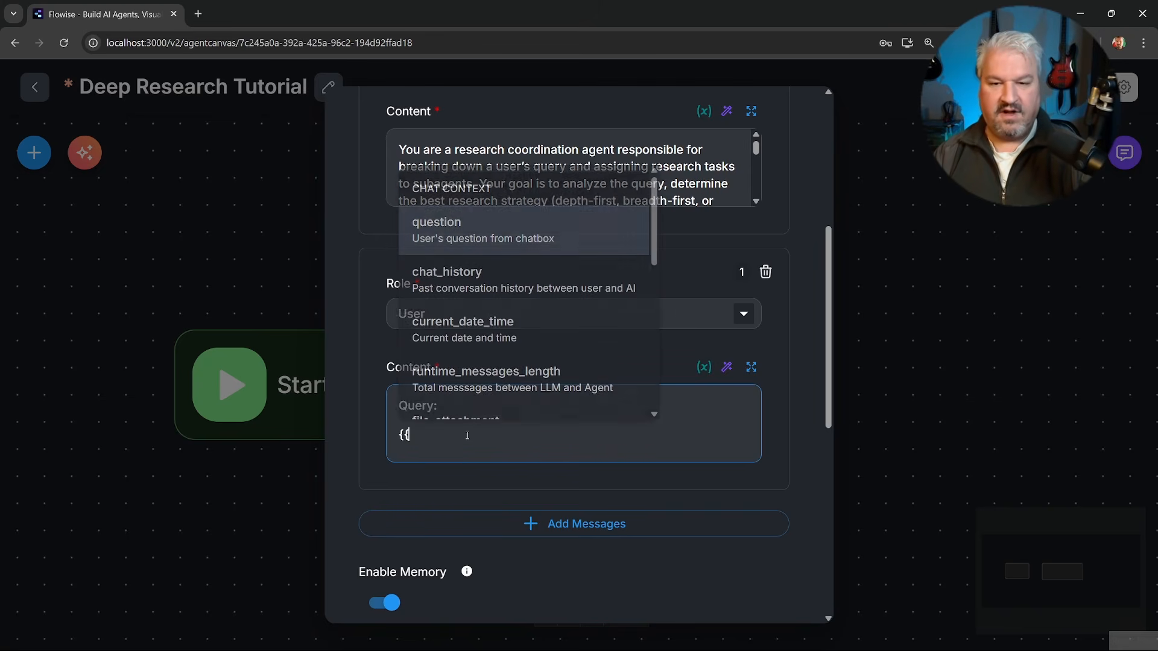
scroll(487, 333, "down", 6)
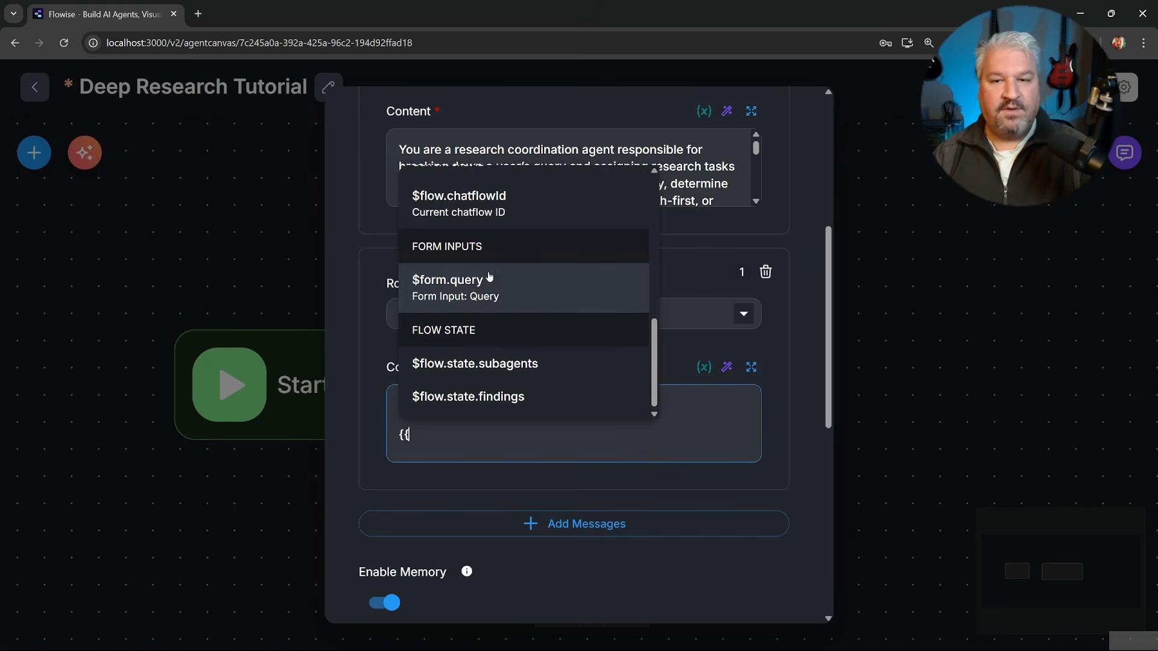
left_click(461, 294)
Look over the Planner's remaining options, close its settings and save the workflow.
scroll(530, 353, "down", 3)
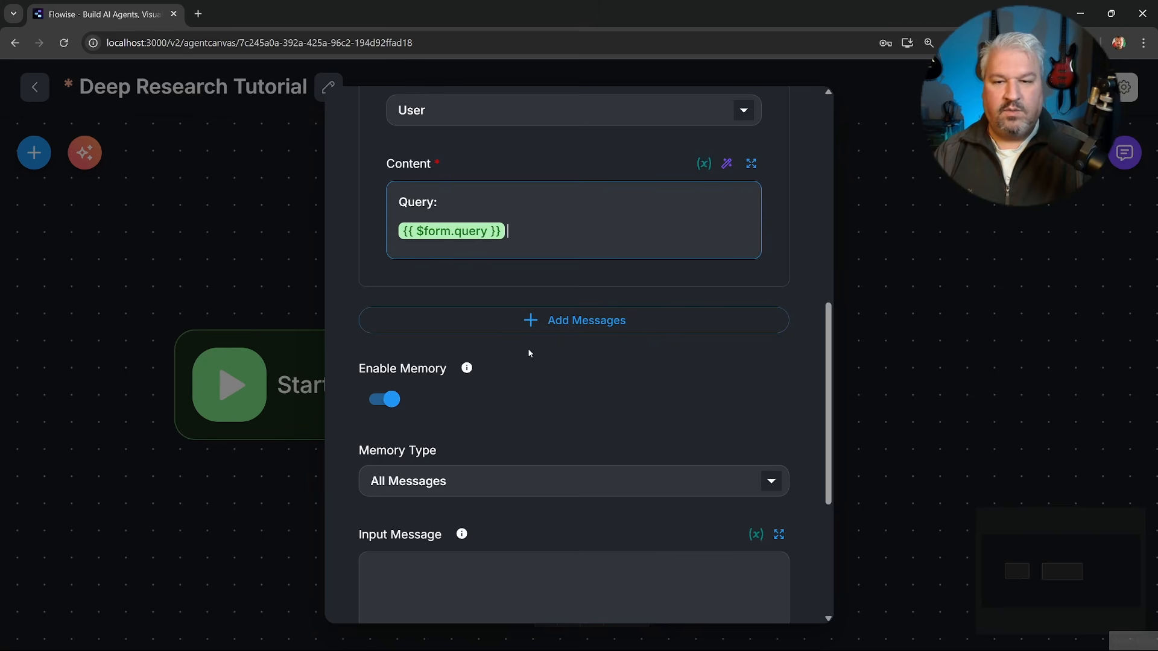
scroll(409, 370, "down", 4)
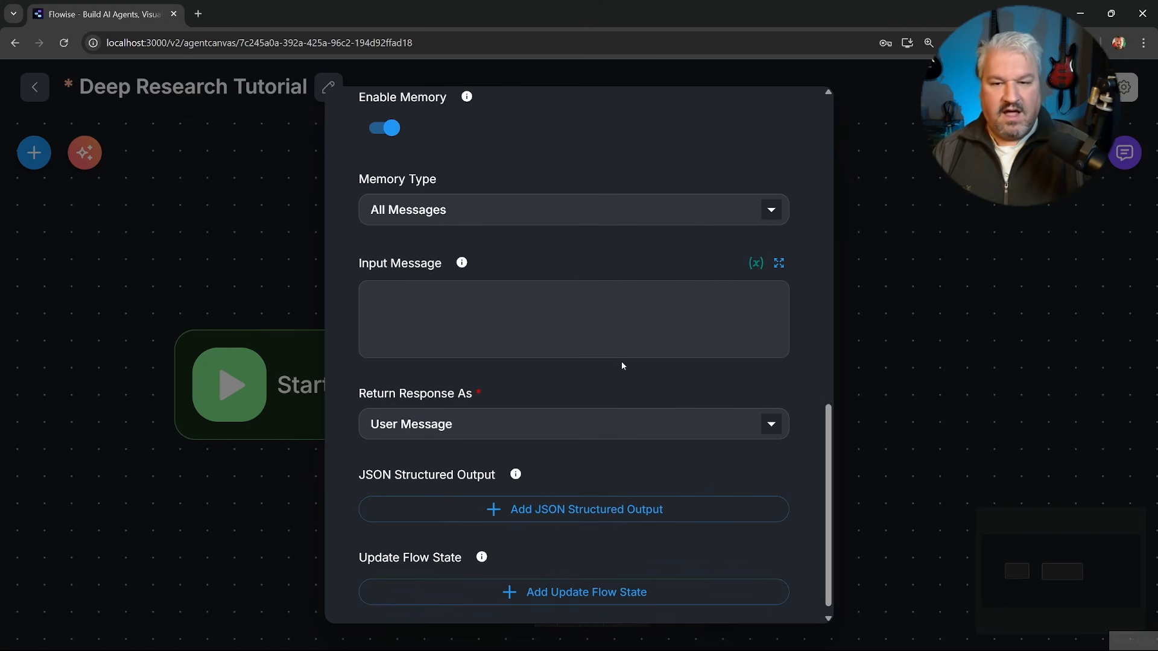
left_click(878, 301)
key("ctrl+s")
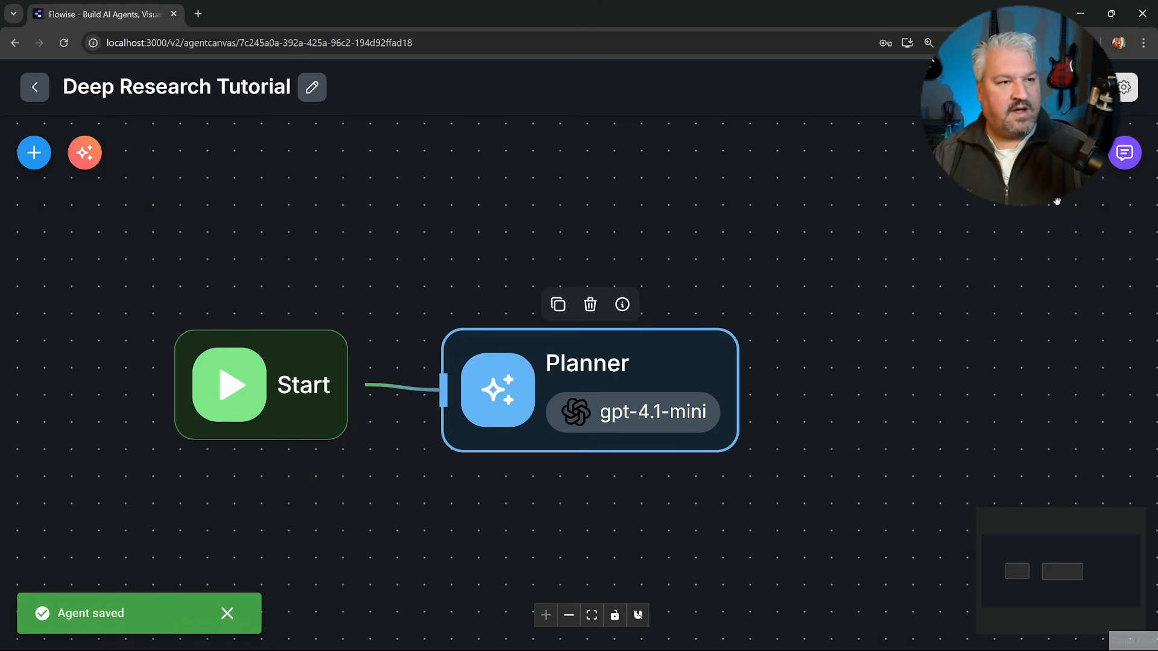
Run the workflow from the chat form with the query "Differences between OpenAI, Meta and Anthropic in how they approach training models and their target markets".
left_click(1124, 153)
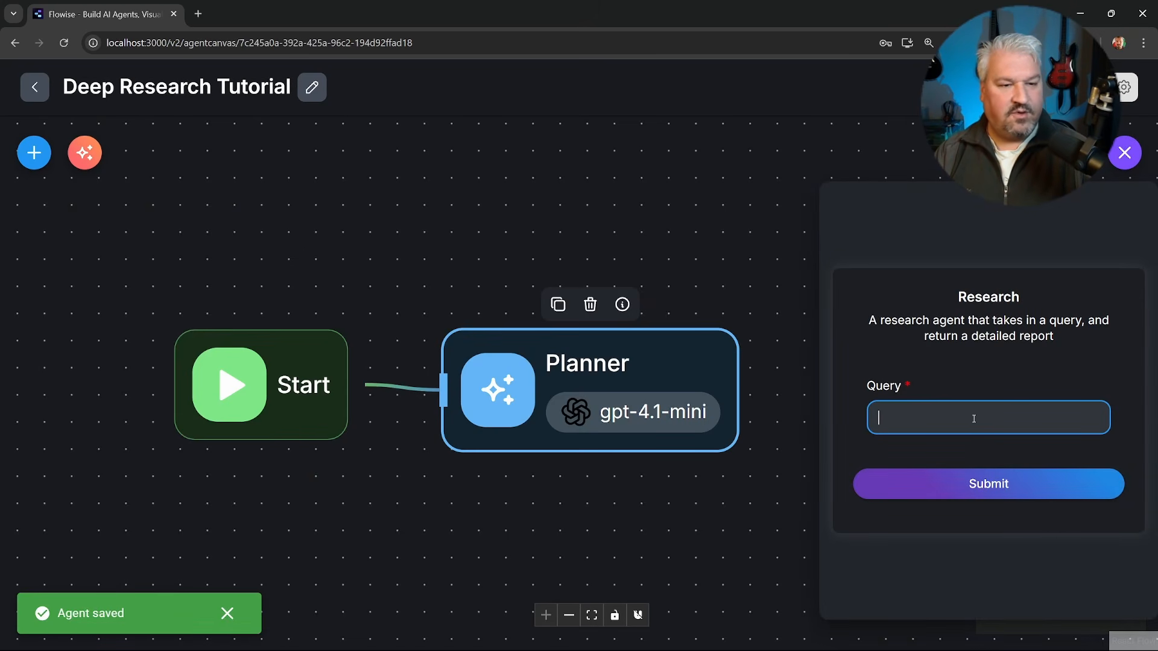
key("ctrl+v")
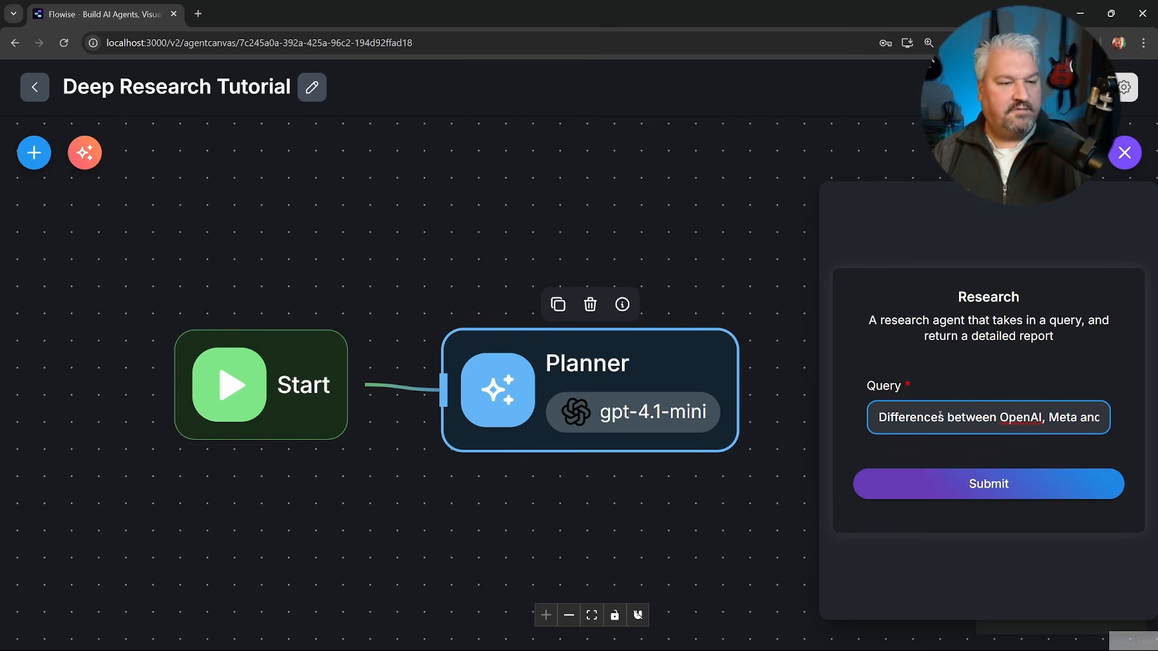
key("Right")
key("Right")
key("Right")
key("Right")
key("Right")
key("Right")
key("Right")
key("Right")
key("Right")
key("Right")
key("Right")
key("Right")
key("Right")
key("Right")
key("Right")
key("Right")
key("Right")
key("Right")
key("Right")
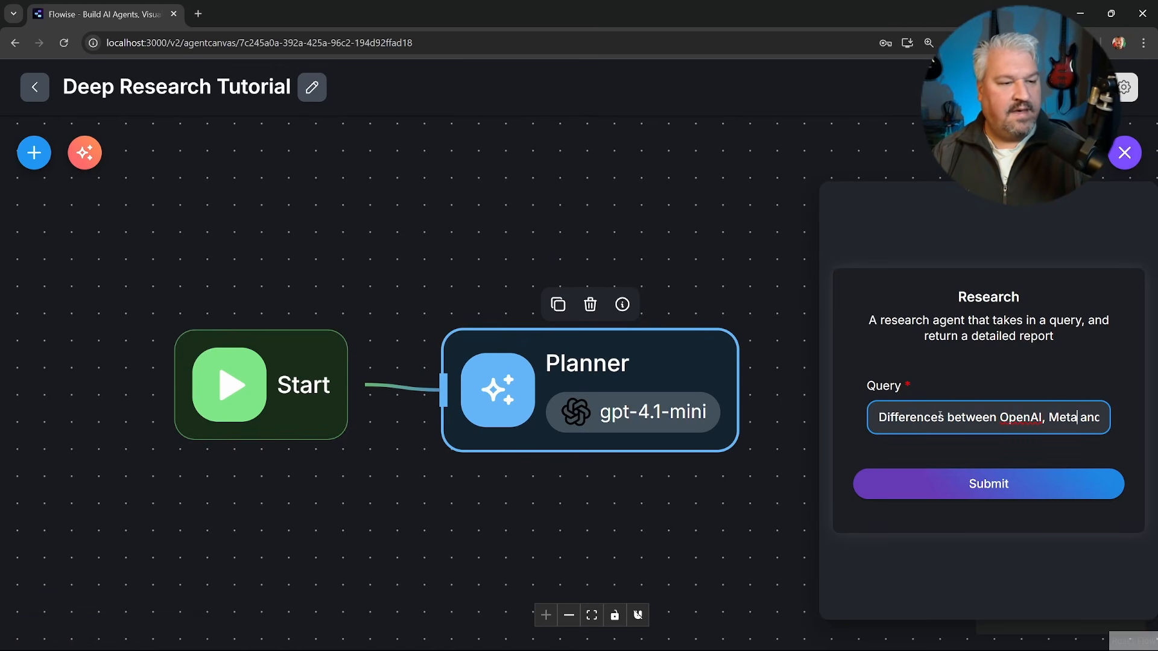
key("Right")
key("Right")
key("Right")
key("Right")
key("Right")
key("Right")
key("Right")
key("Right")
key("Right")
key("Right")
key("Right")
key("Right")
key("Right")
key("Right")
key("Right")
key("Right")
key("Right")
key("Right")
key("Right")
key("Right")
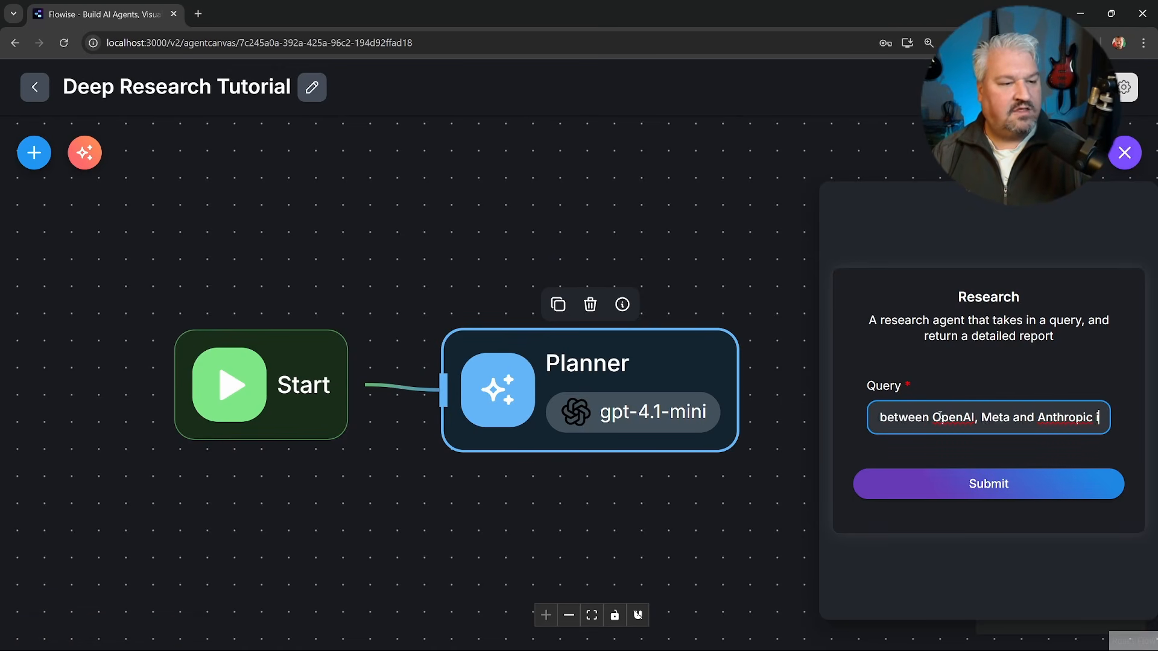
key("Right")
key("Right")
key("Right")
key("Right")
key("Right")
key("Right")
key("Right")
key("Right")
key("Right")
key("Right")
key("Right")
key("Right")
key("Right")
key("Right")
key("Right")
key("Right")
key("Right")
key("Right")
key("Right")
key("Right")
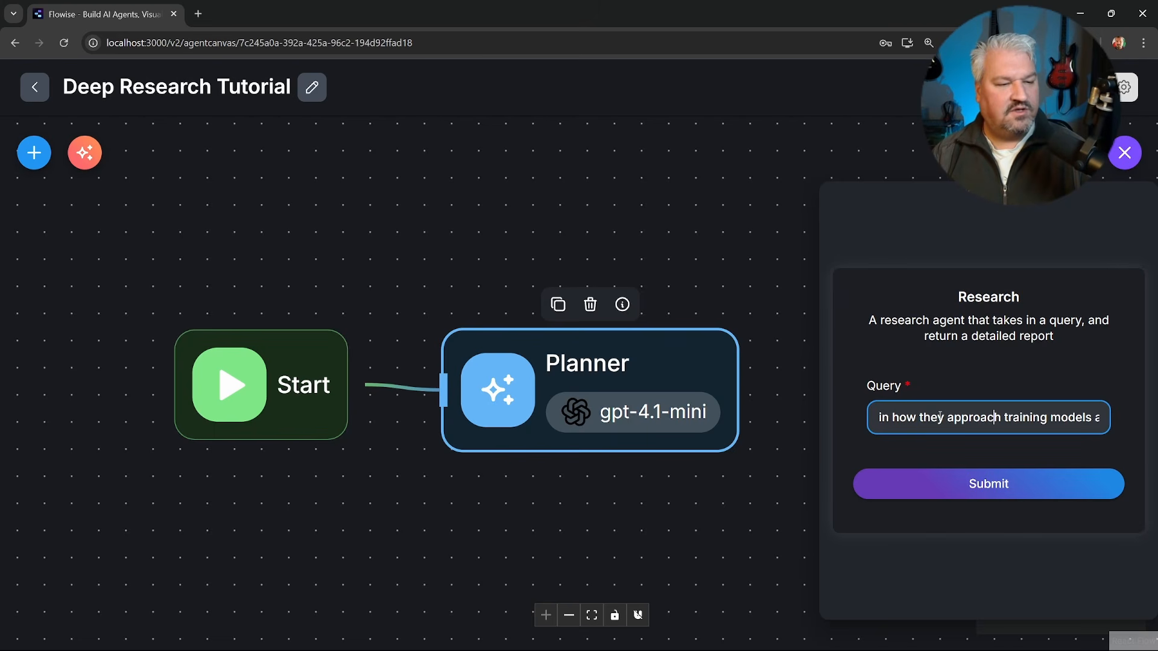
key("Right")
key("Right")
key("Right")
key("Right")
key("Right")
key("Right")
key("Right")
key("Right")
key("Right")
key("Right")
key("Right")
key("Right")
key("Right")
key("Right")
key("Right")
key("Right")
key("Right")
key("Right")
key("Right")
key("Right")
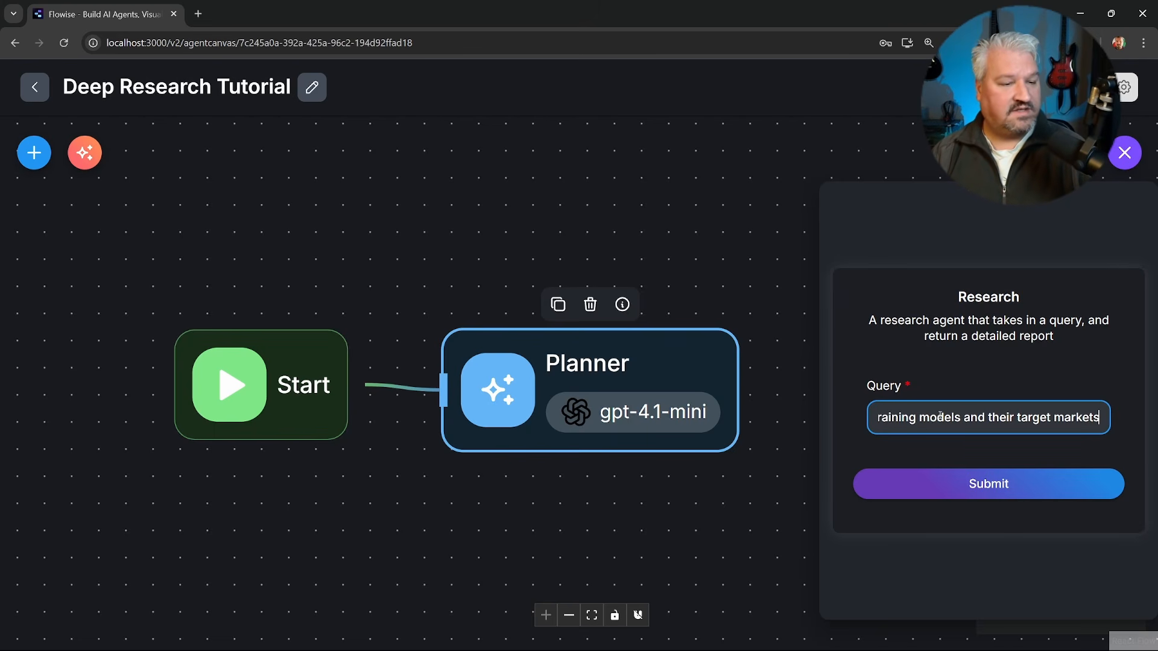
left_click(994, 494)
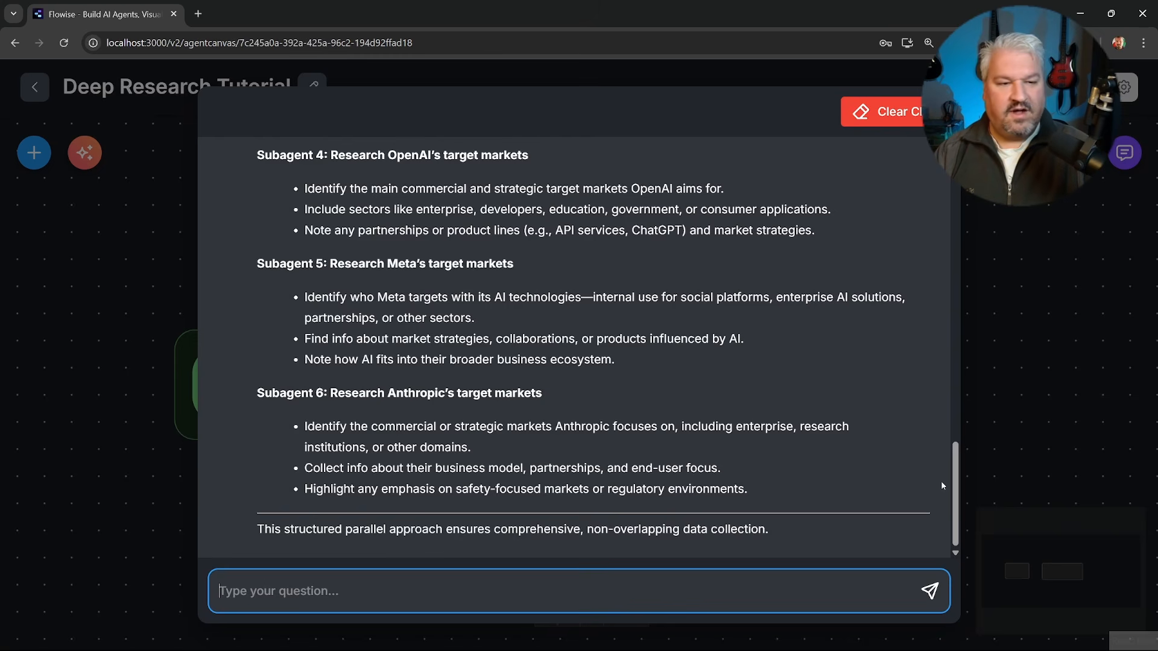
Expand the chat and review the steps of the Planner's research plan.
left_click(942, 485)
scroll(942, 422, "up", 15)
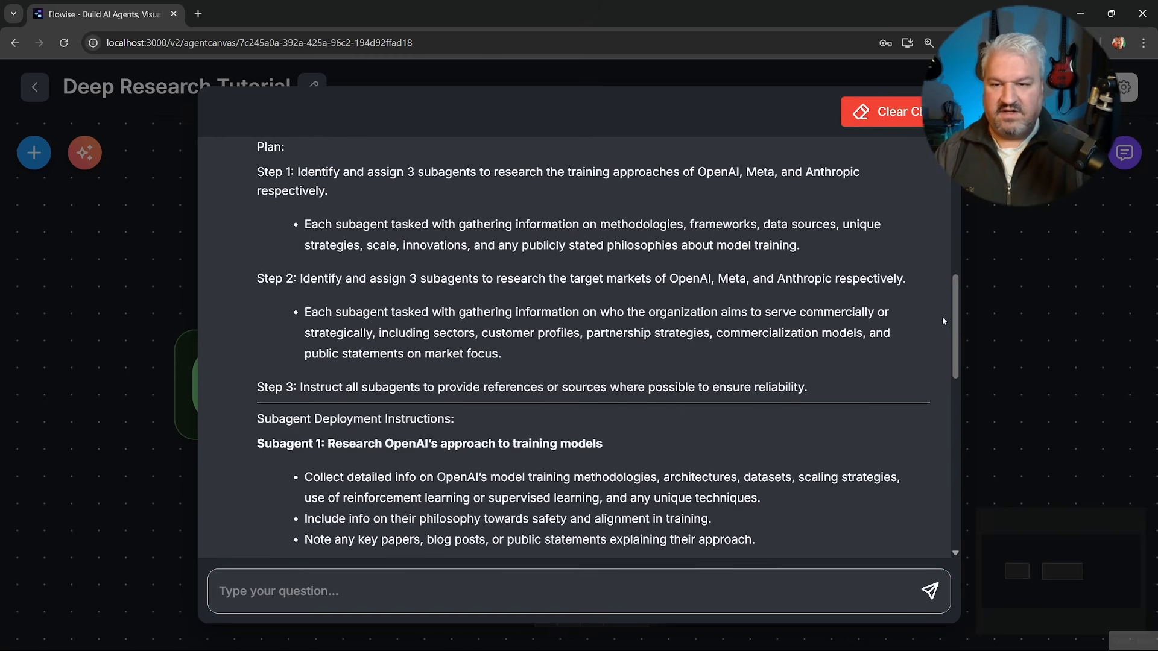
scroll(322, 197, "down", 2)
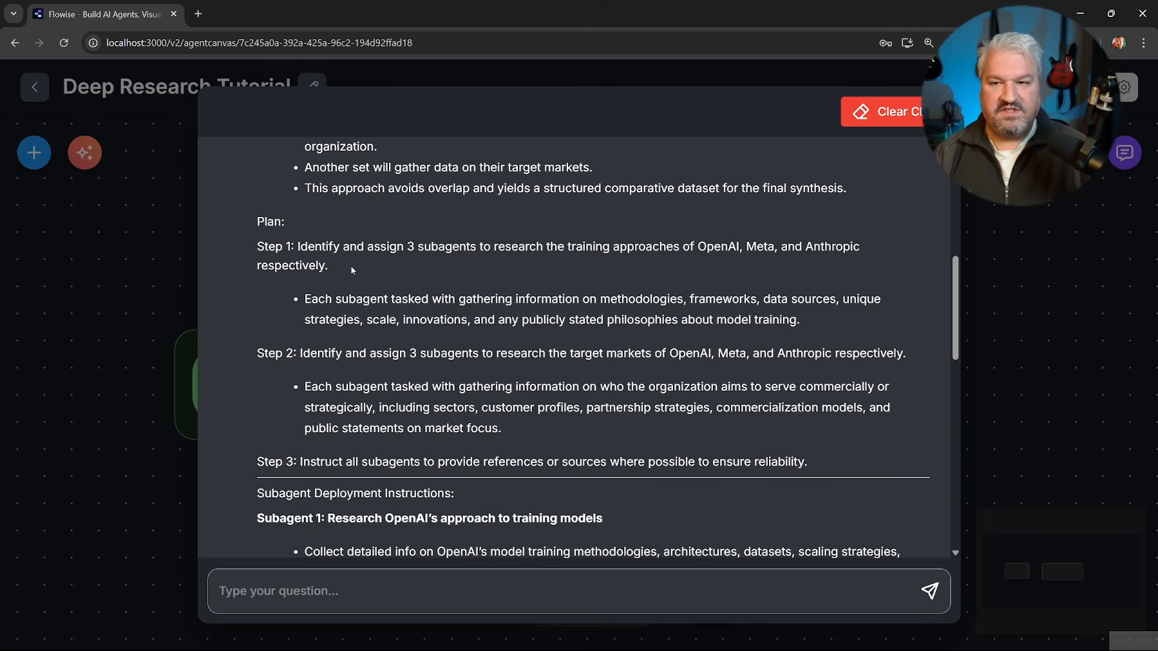
left_click_drag(253, 222, 821, 458)
left_click(818, 451)
scroll(814, 447, "down", 3)
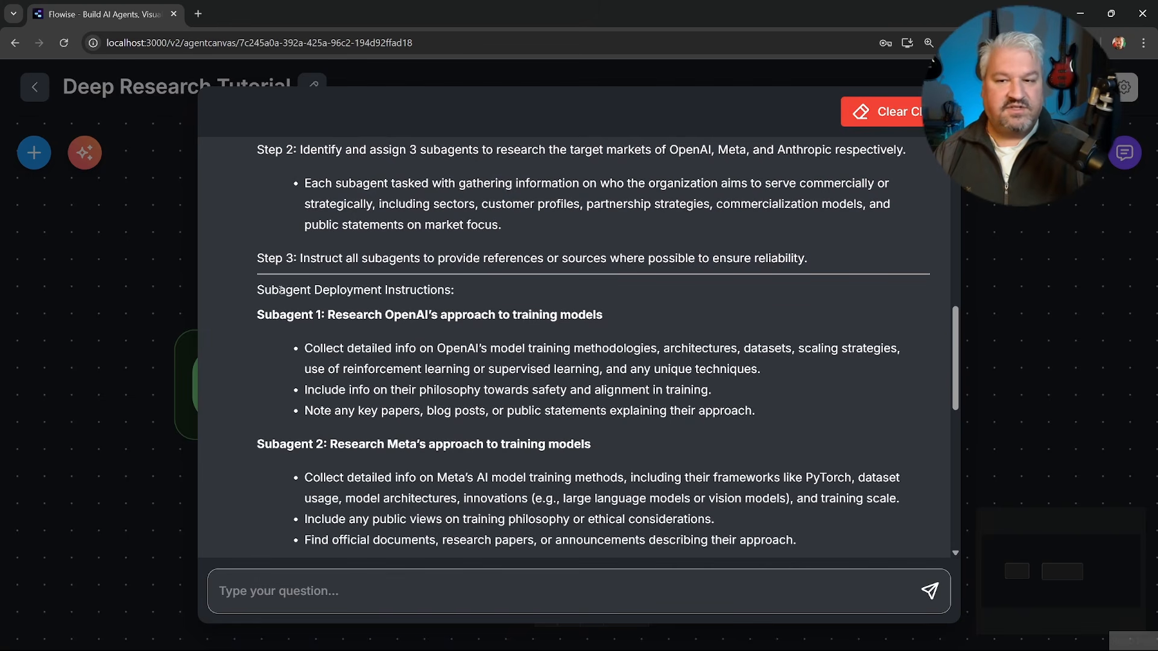
Read through the deployment instructions for each subagent in the Planner's response and close the expanded chat.
scroll(280, 290, "down", 1)
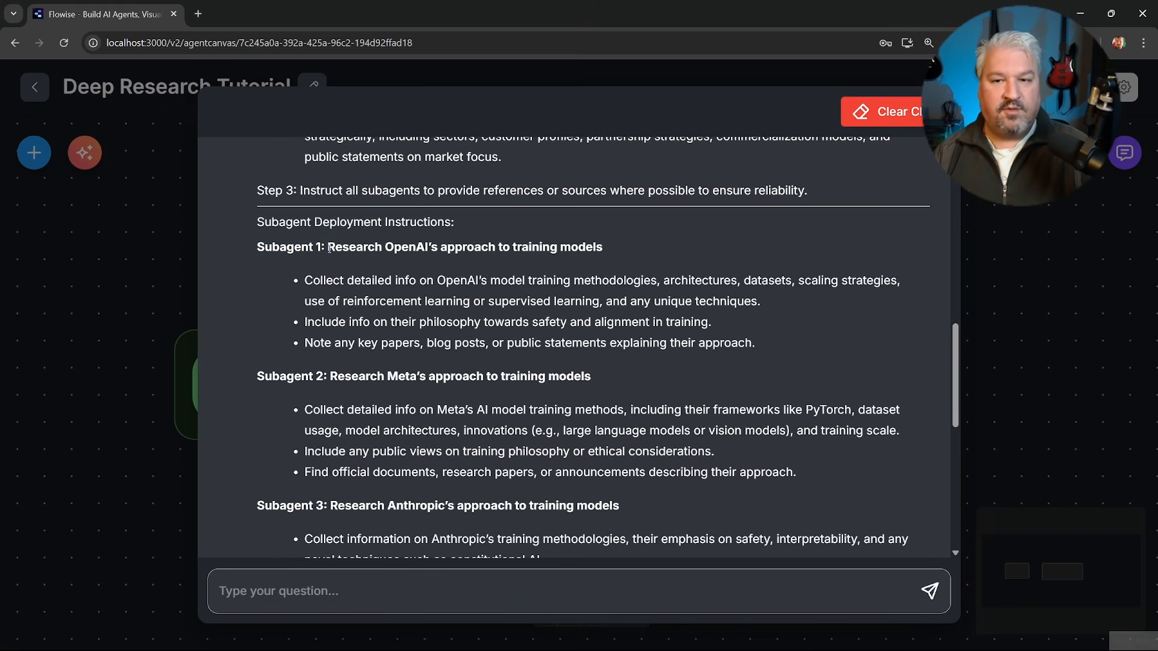
left_click_drag(328, 248, 621, 251)
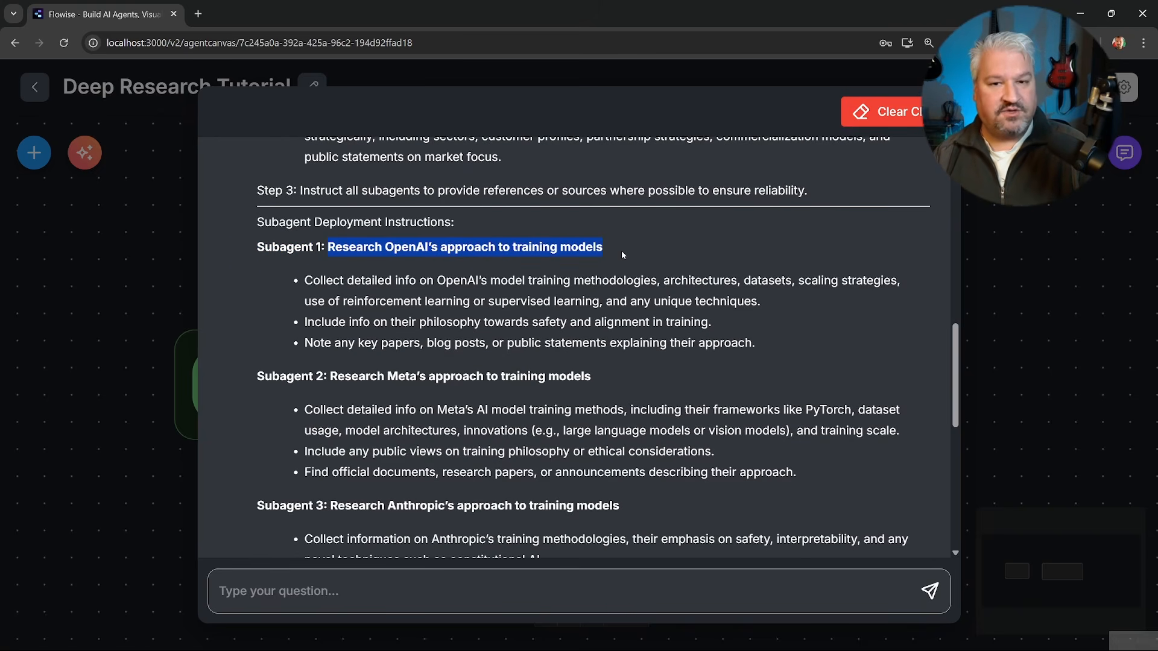
left_click(625, 251)
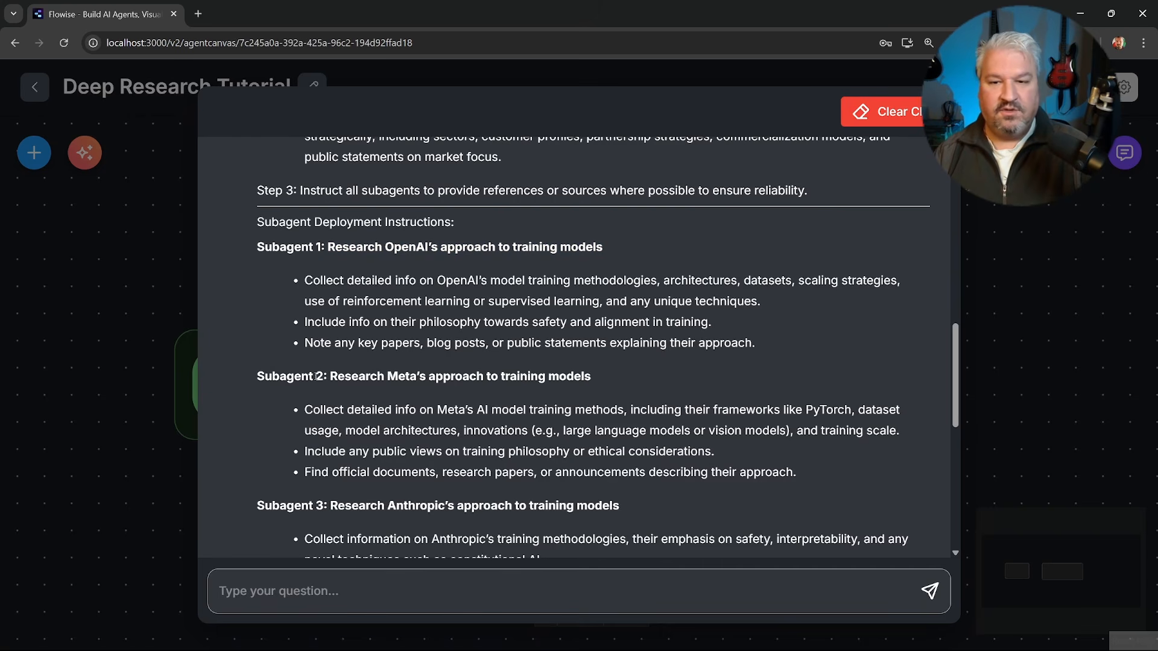
left_click_drag(556, 382, 573, 378)
scroll(547, 267, "down", 2)
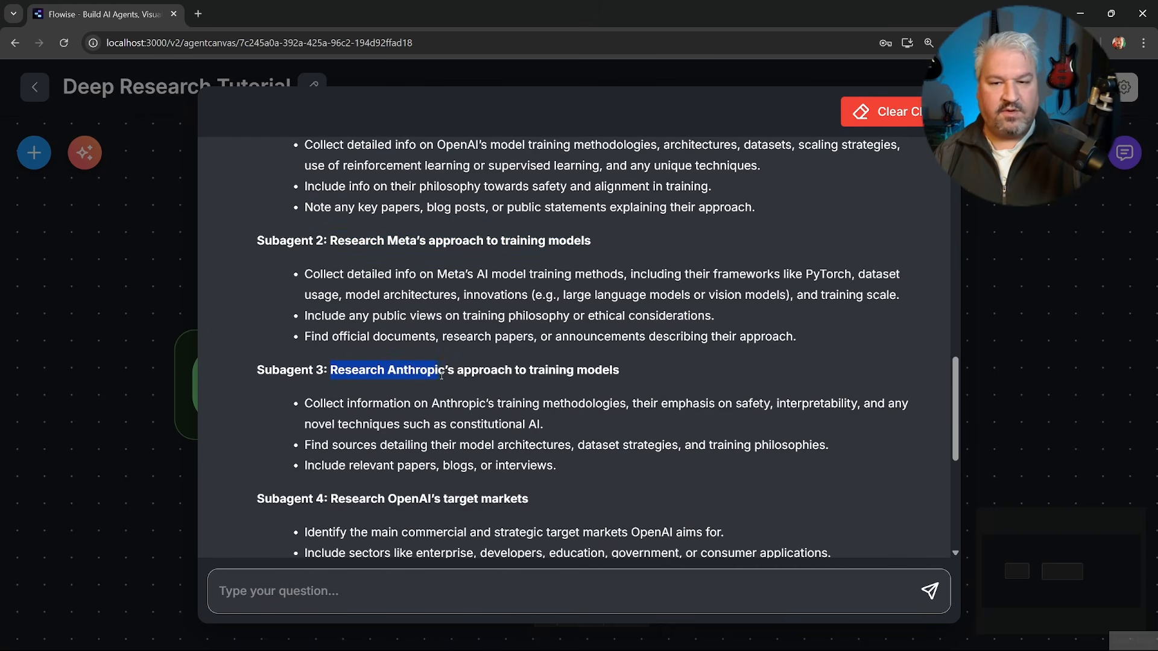
left_click(619, 381)
scroll(603, 368, "down", 3)
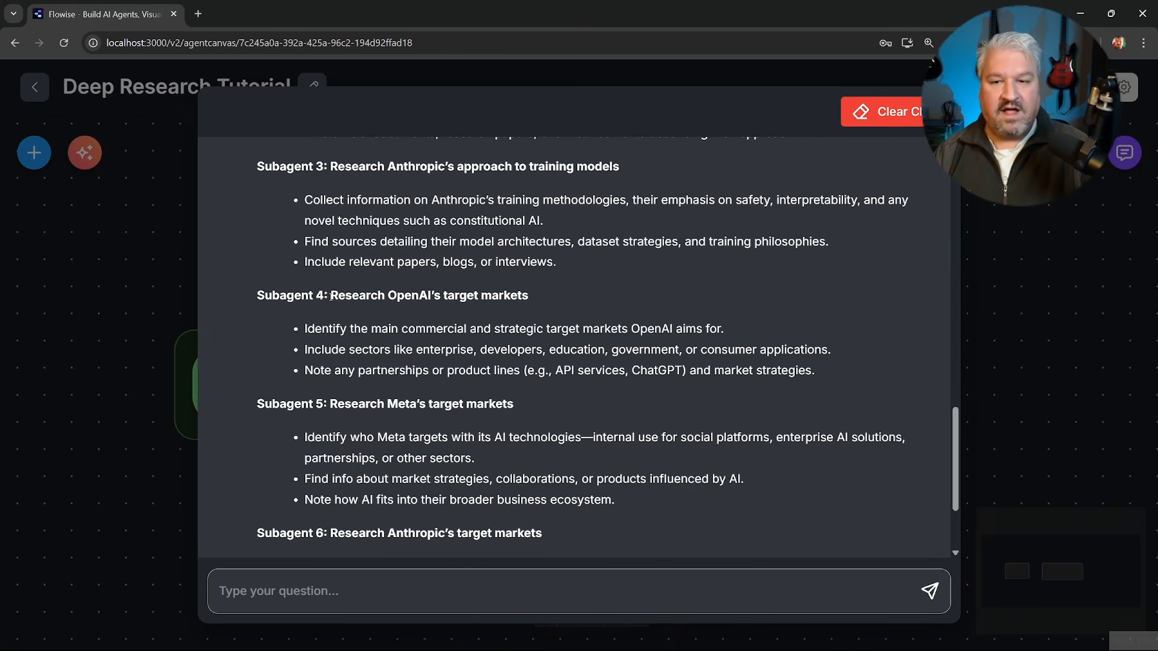
left_click_drag(507, 294, 545, 294)
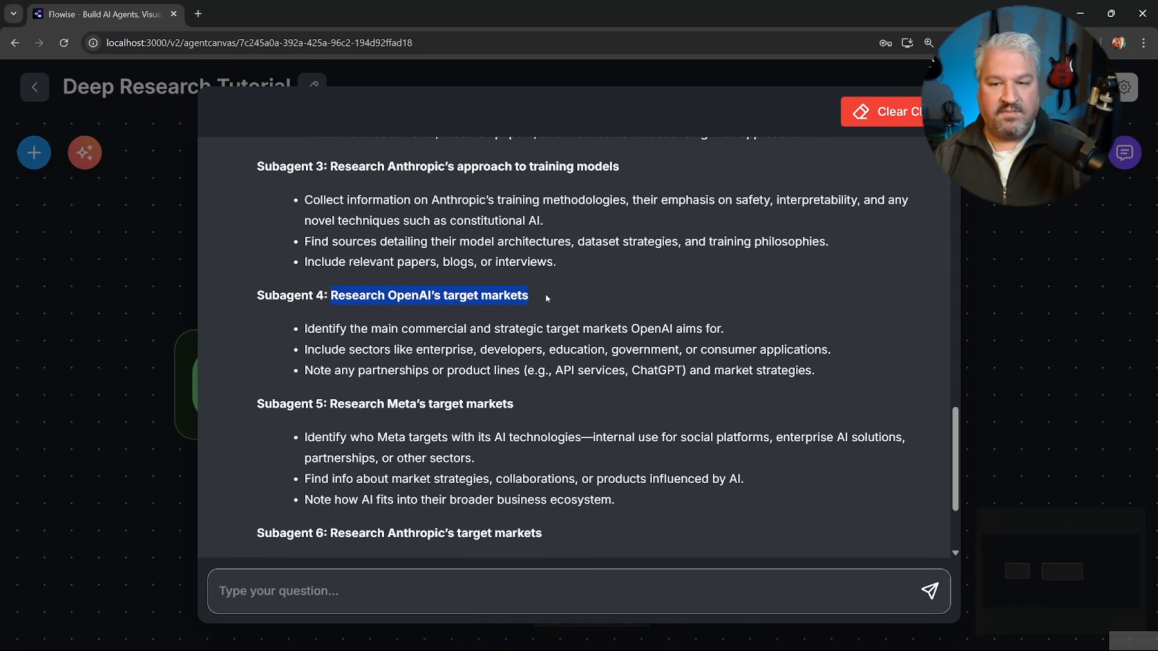
scroll(545, 294, "down", 2)
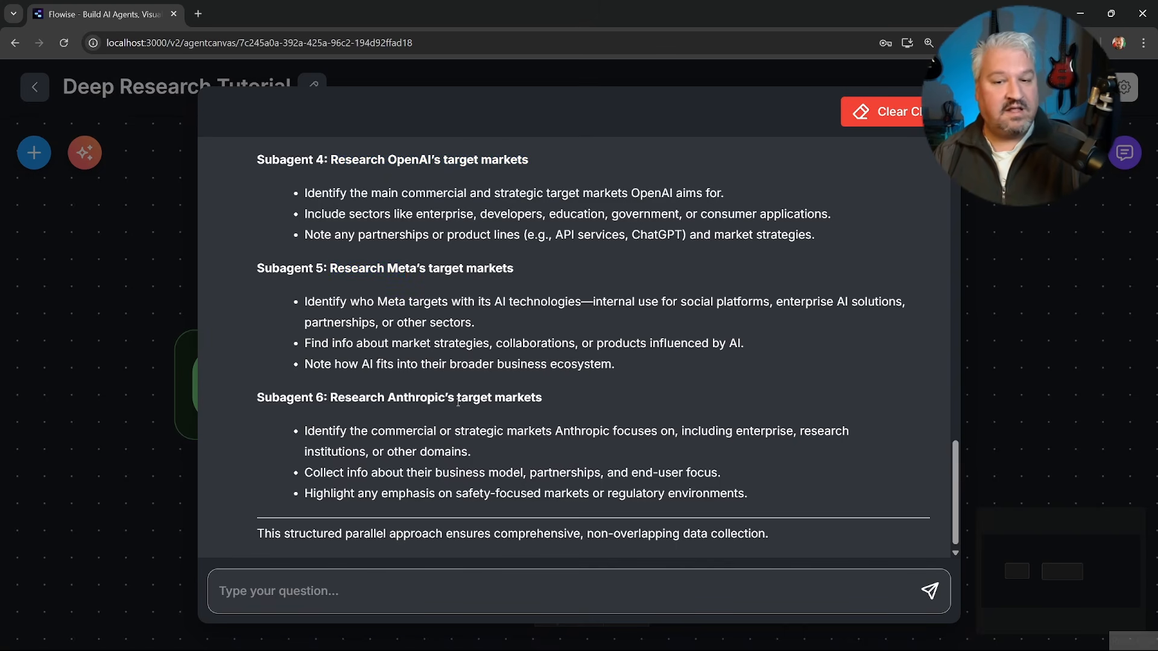
scroll(457, 401, "down", 1)
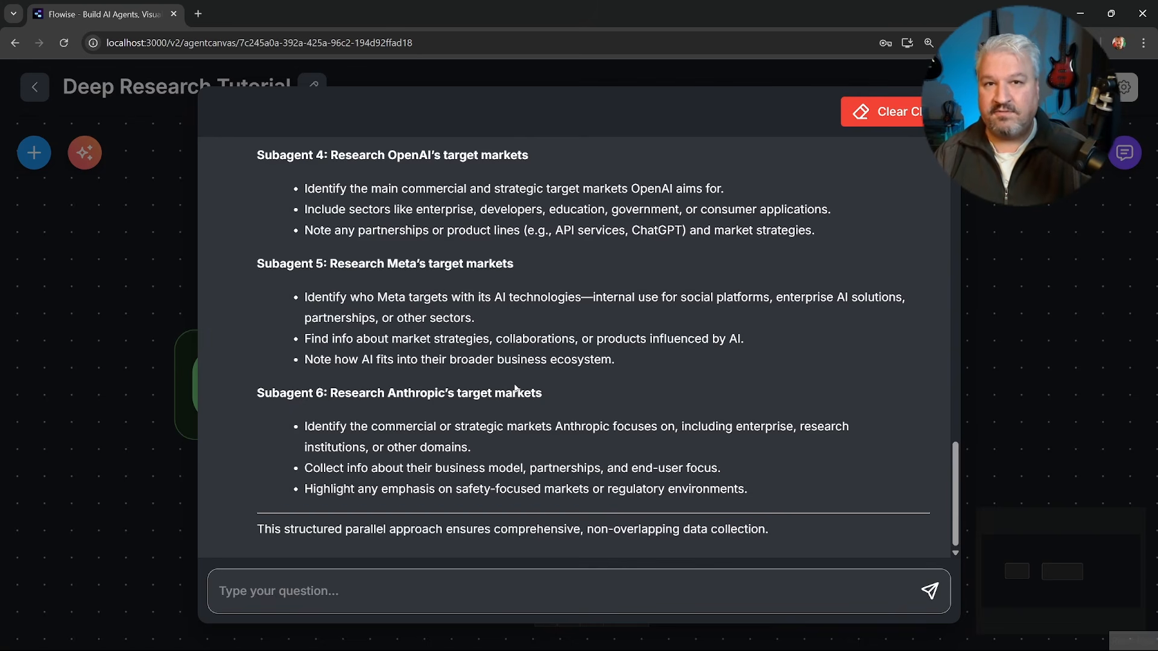
left_click(981, 329)
Add a JSON structured output entry to the Planner with the key "subagents" and the type JSON Array.
left_click(603, 360)
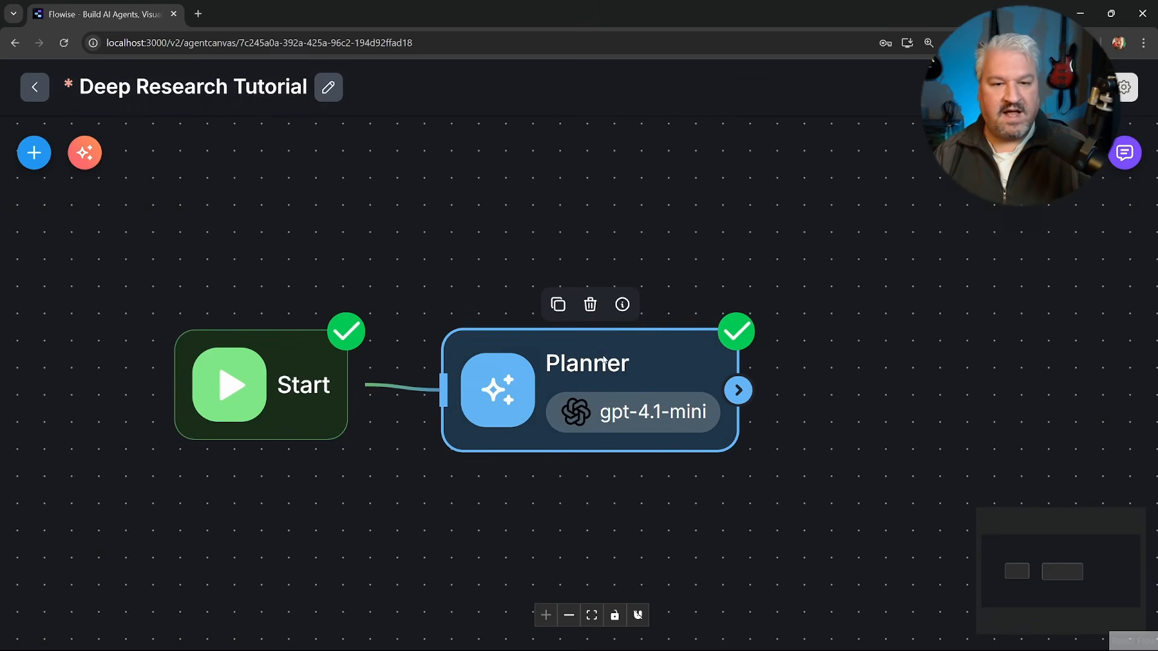
double_click(603, 360)
scroll(609, 358, "down", 10)
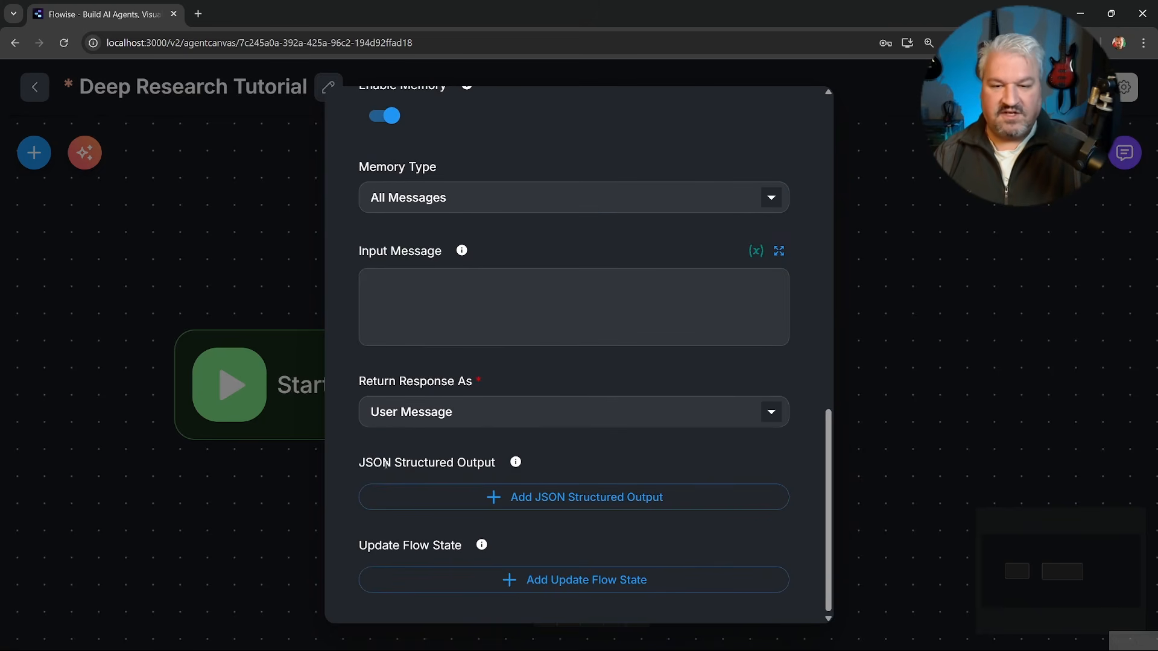
left_click(571, 496)
scroll(572, 493, "down", 2)
scroll(579, 492, "down", 3)
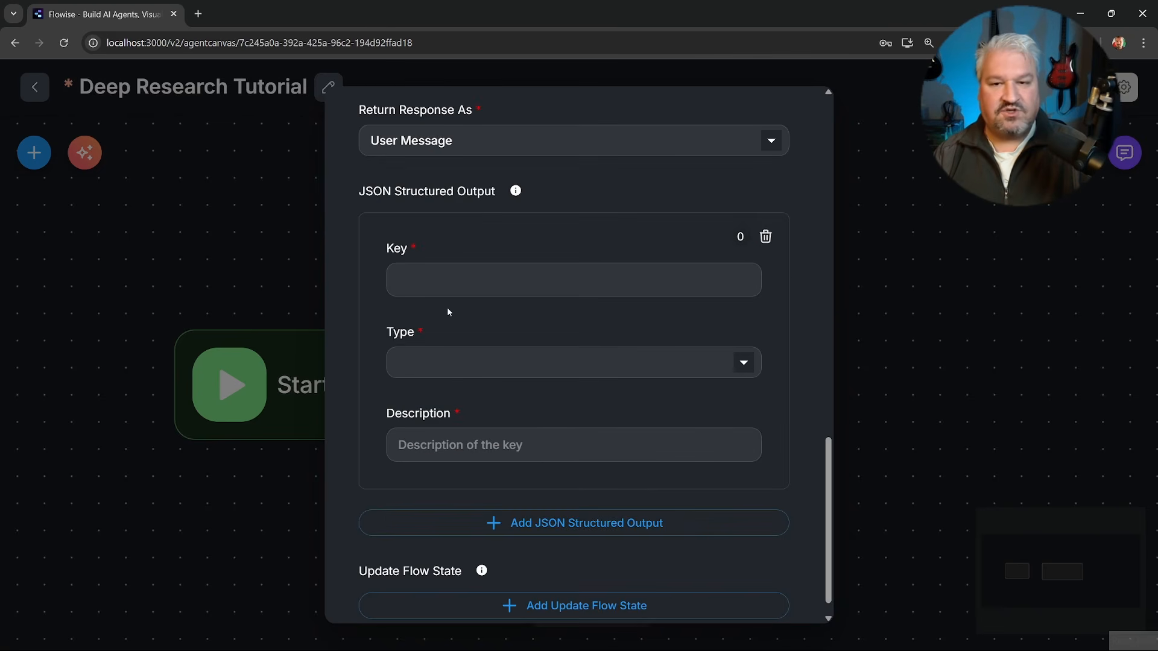
left_click(478, 291)
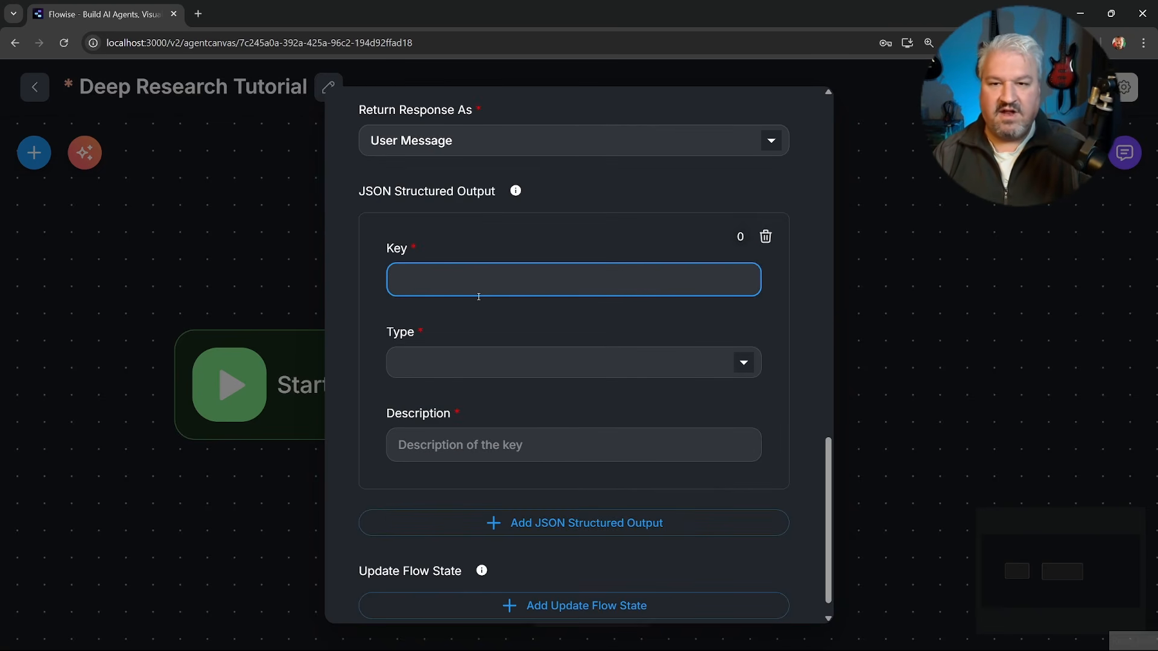
type("subagents")
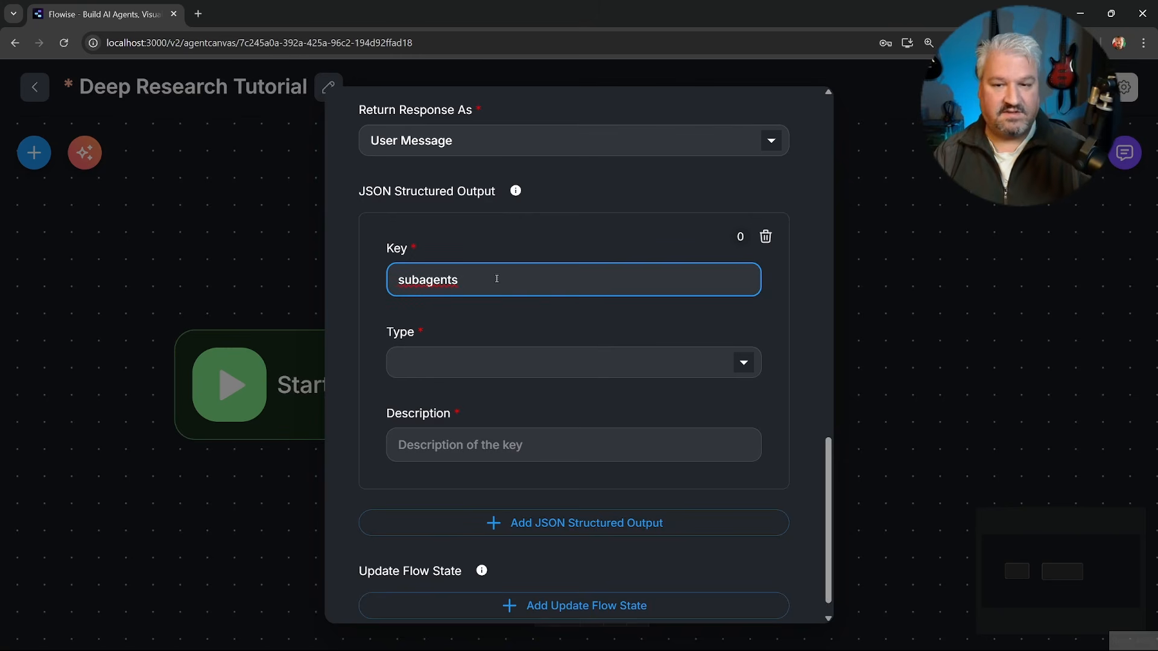
left_click(500, 356)
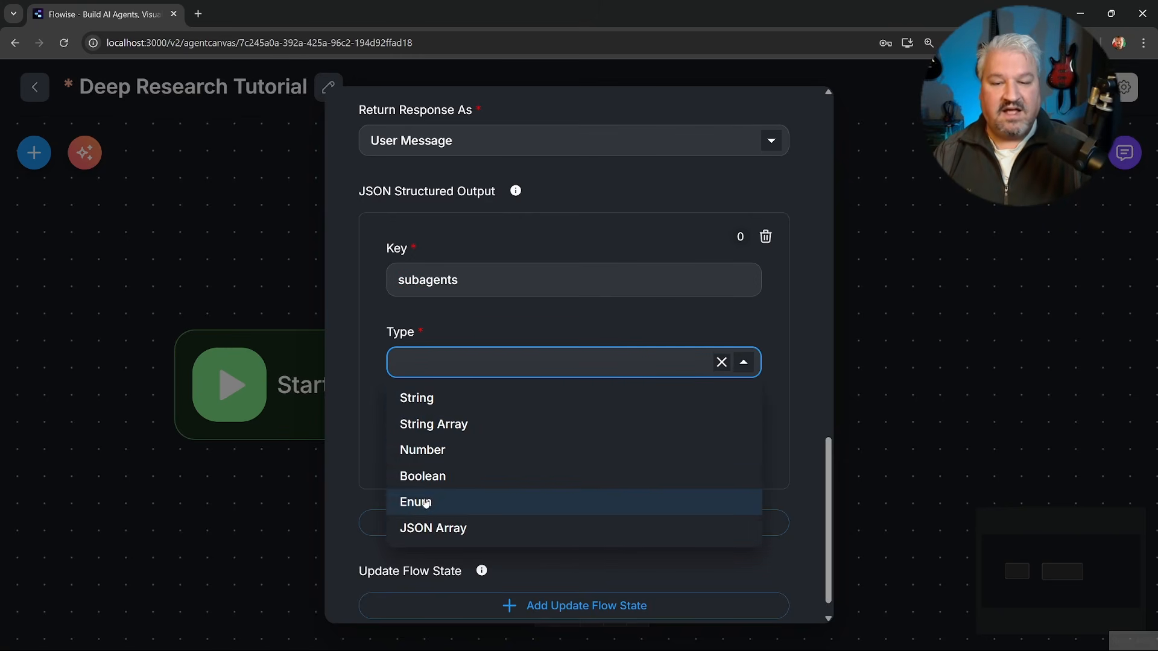
left_click(451, 531)
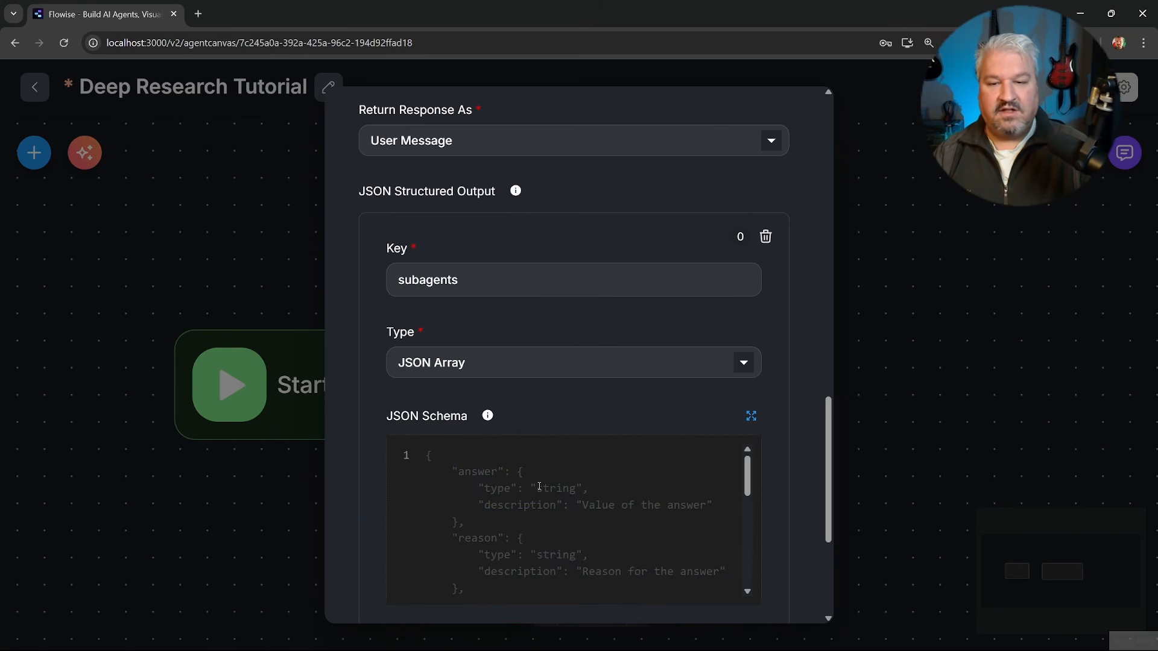
Paste a schema with a string "task" described as "The research task for subagent", and set the key's description to "A list of subagents to perform research task".
scroll(817, 433, "down", 2)
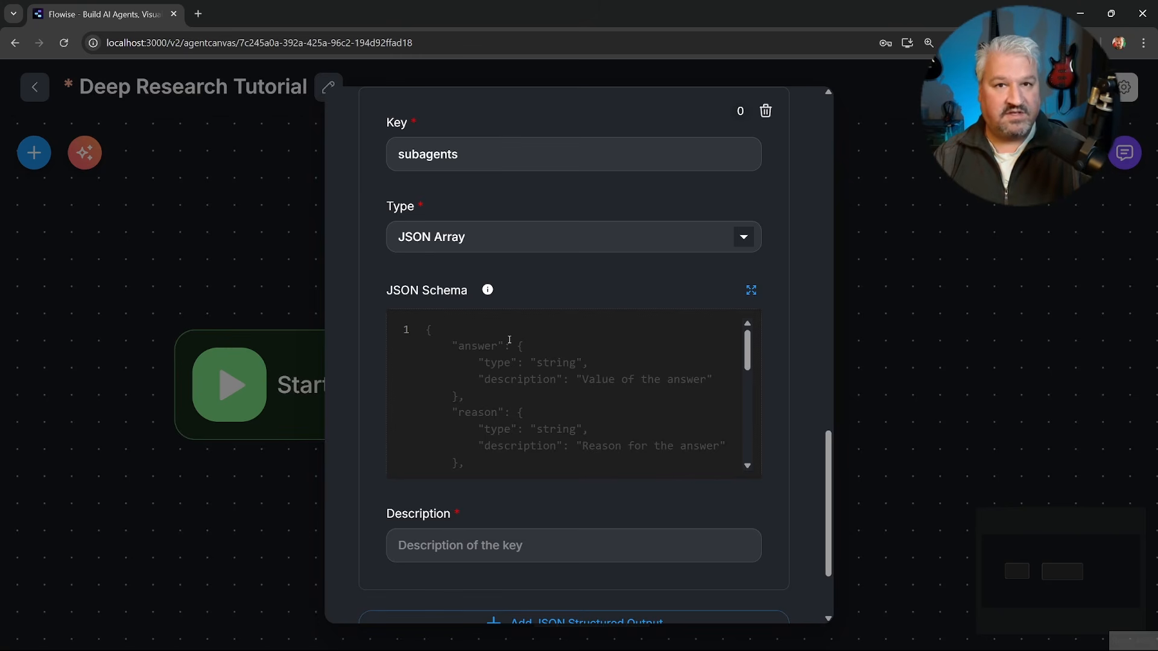
type("{   \"task\": {     \"type\": \"string\",     \"description\": \"The research task for subagent\"   } }")
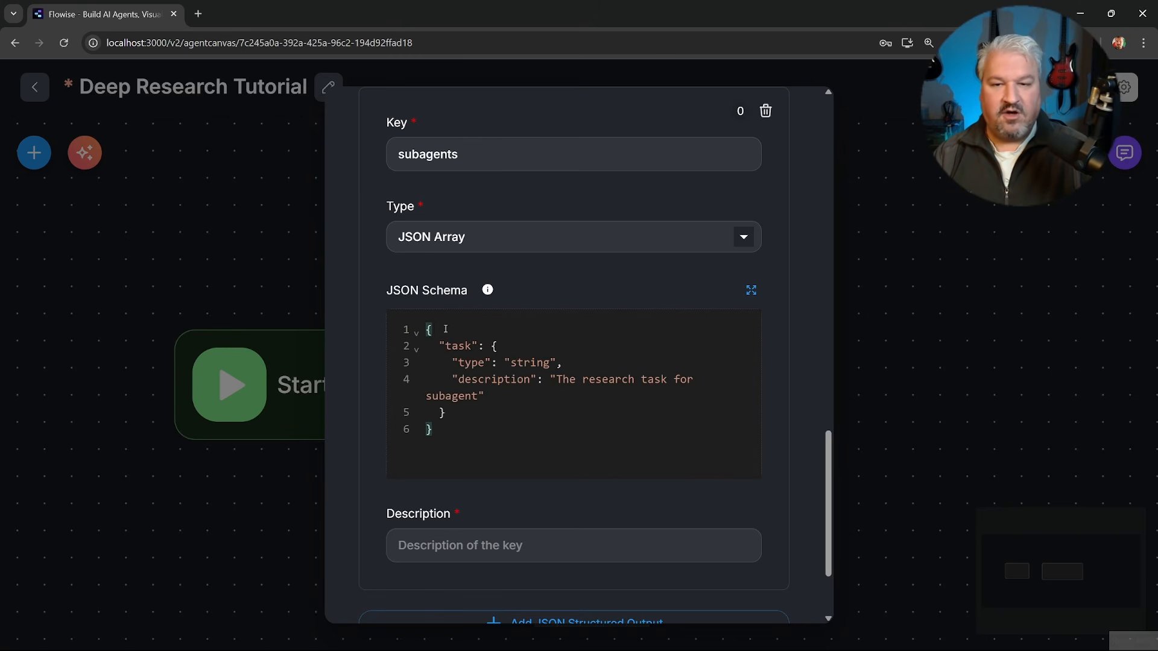
left_click_drag(439, 346, 522, 408)
left_click(492, 362)
left_click(522, 408)
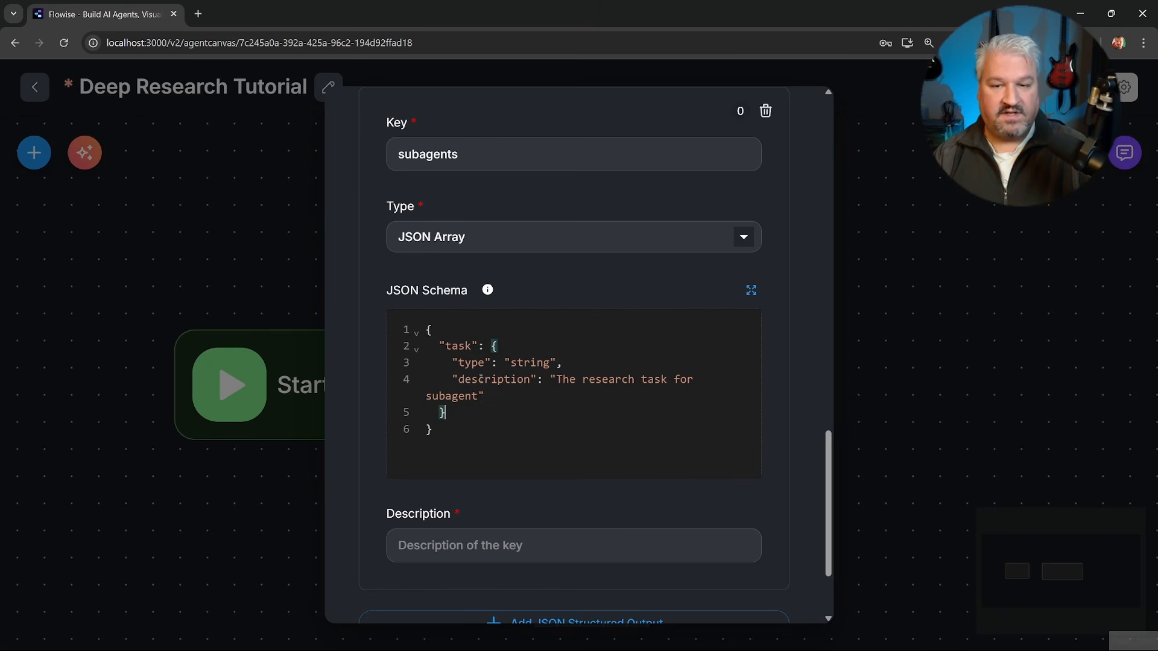
left_click_drag(451, 363, 486, 363)
left_click_drag(564, 362, 612, 396)
left_click(498, 394)
left_click(552, 390)
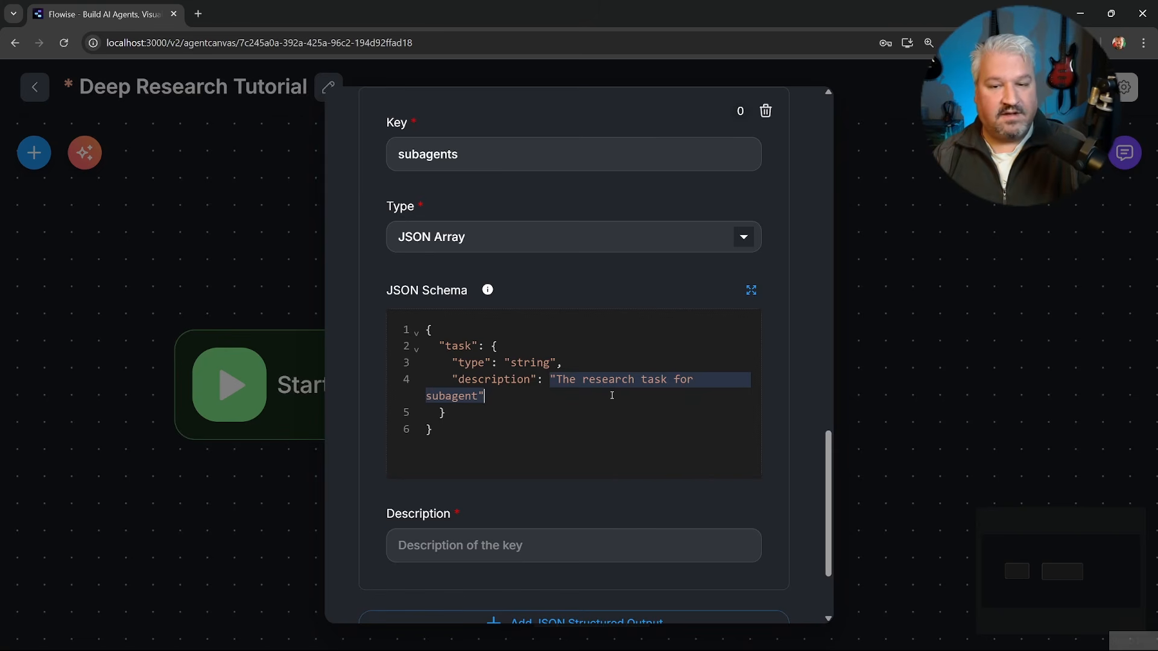
left_click(490, 543)
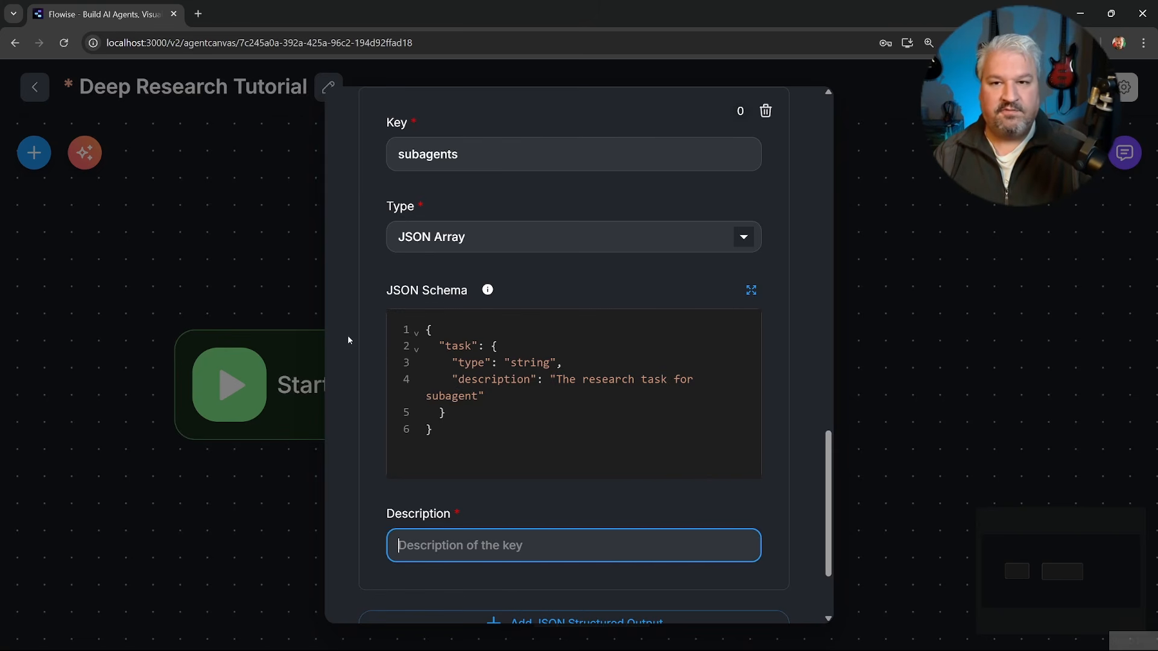
type("A list of subagents to perform research task")
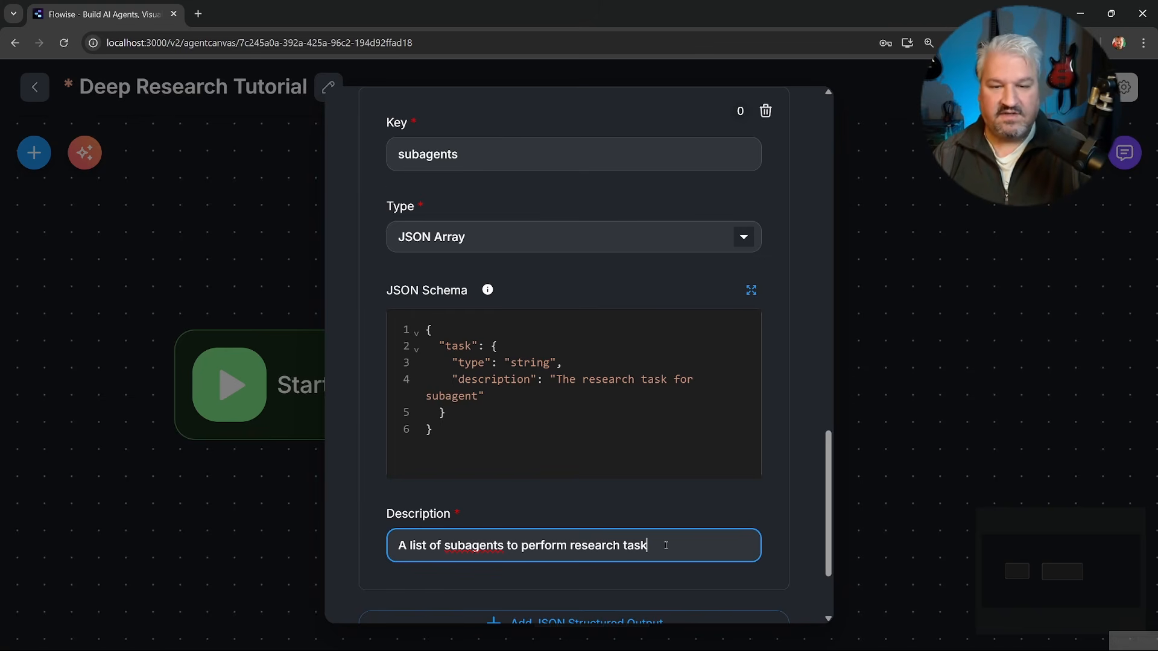
Add a flow state update to the Planner for the subagents key with a variable as its value, and close the settings.
scroll(666, 545, "down", 2)
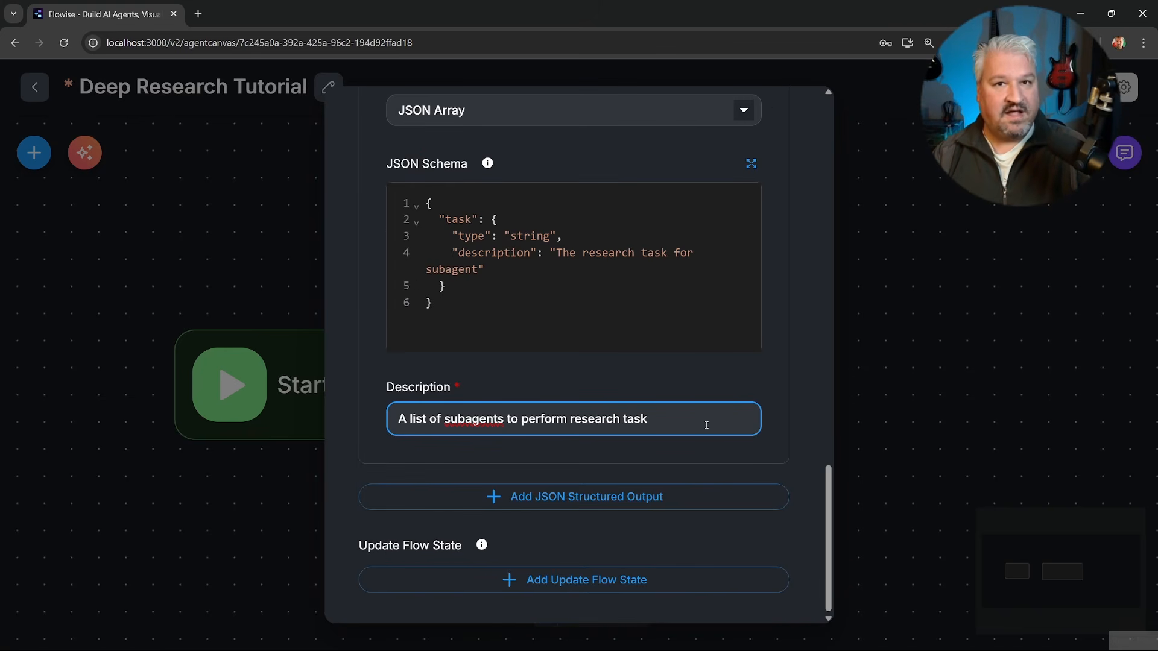
left_click(521, 581)
scroll(589, 567, "down", 3)
left_click(472, 430)
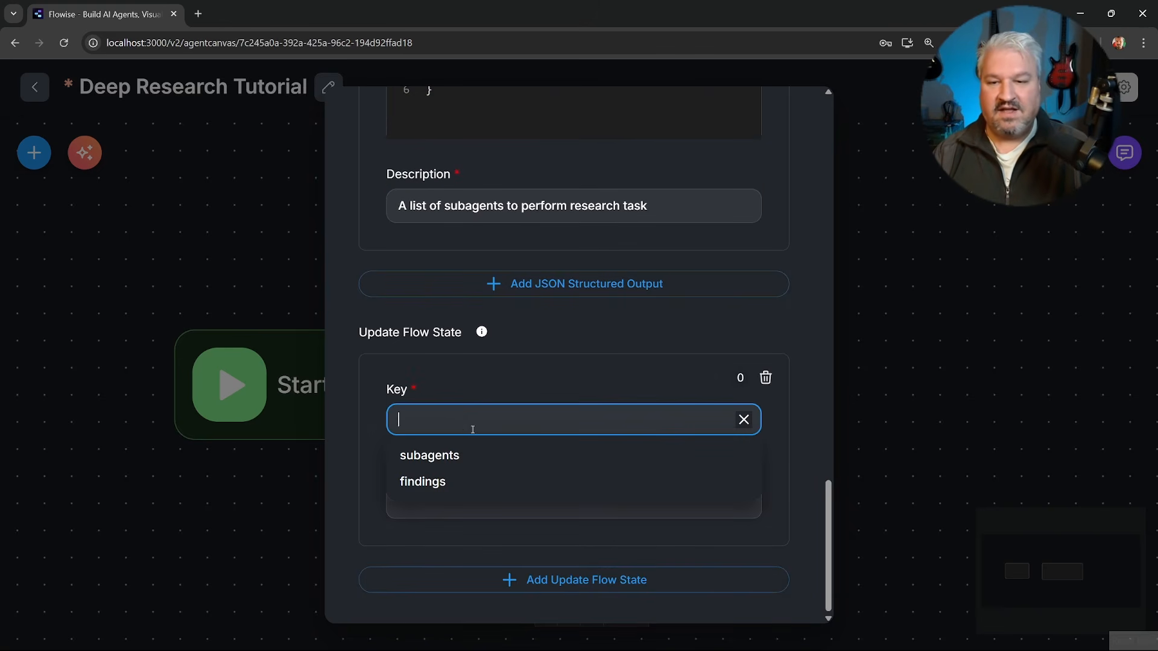
left_click(449, 457)
left_click(485, 493)
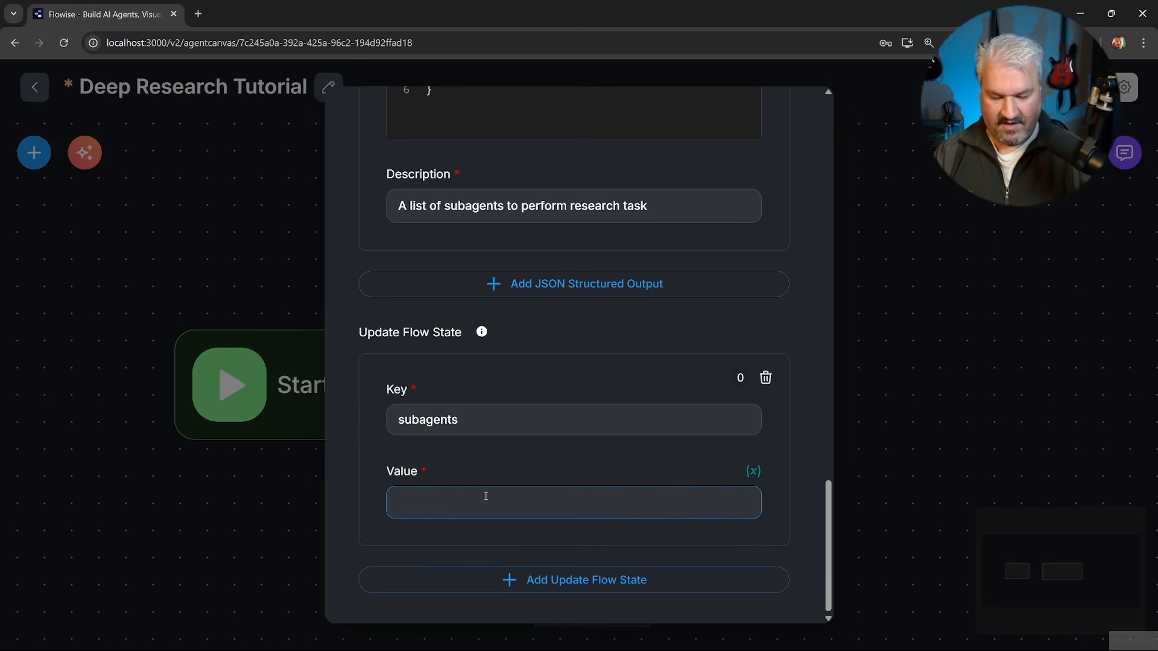
type("{{")
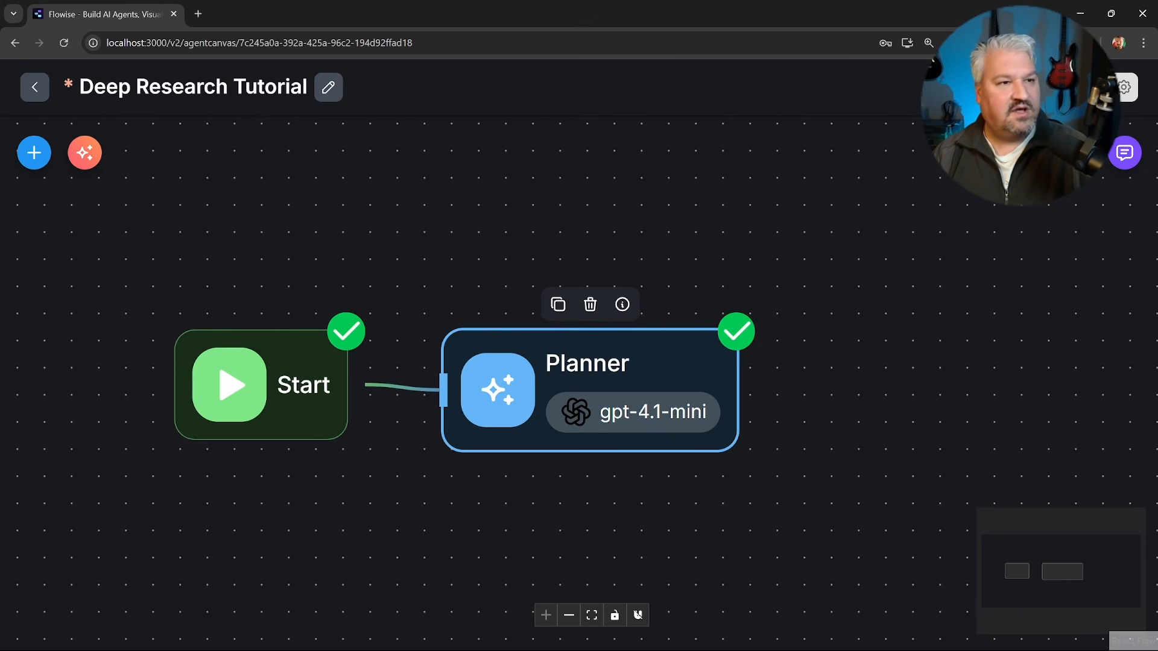
Save the flow and resubmit the research query about training models and target markets in a cleared chat.
left_click(1083, 88)
left_click(1123, 153)
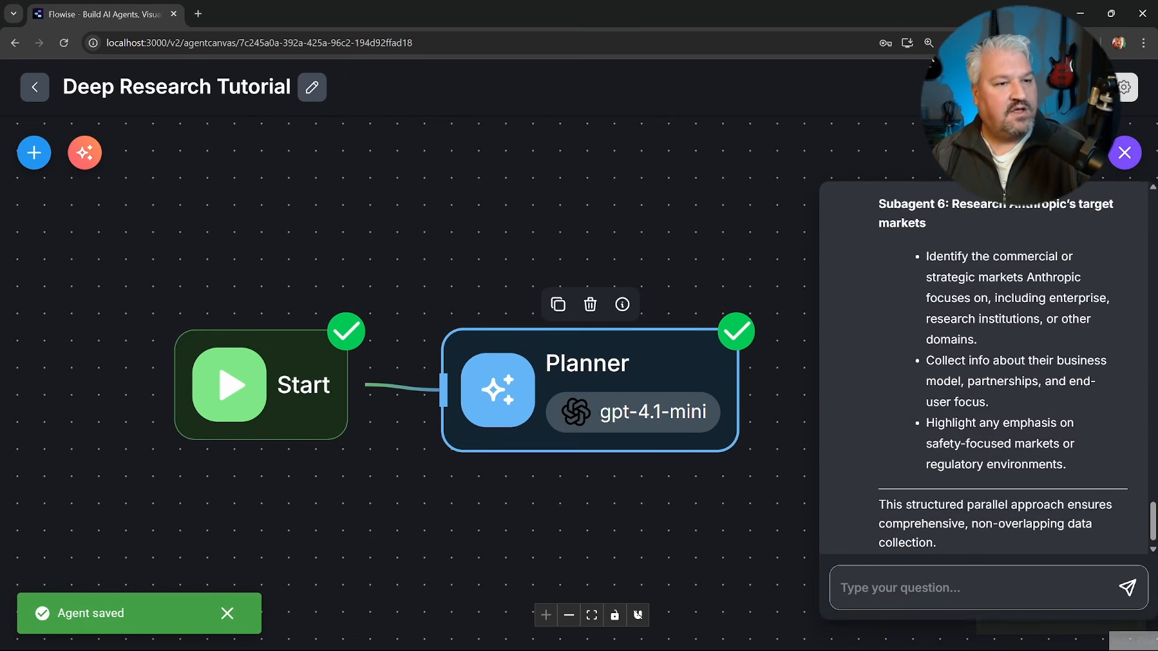
left_click(1074, 153)
left_click(732, 396)
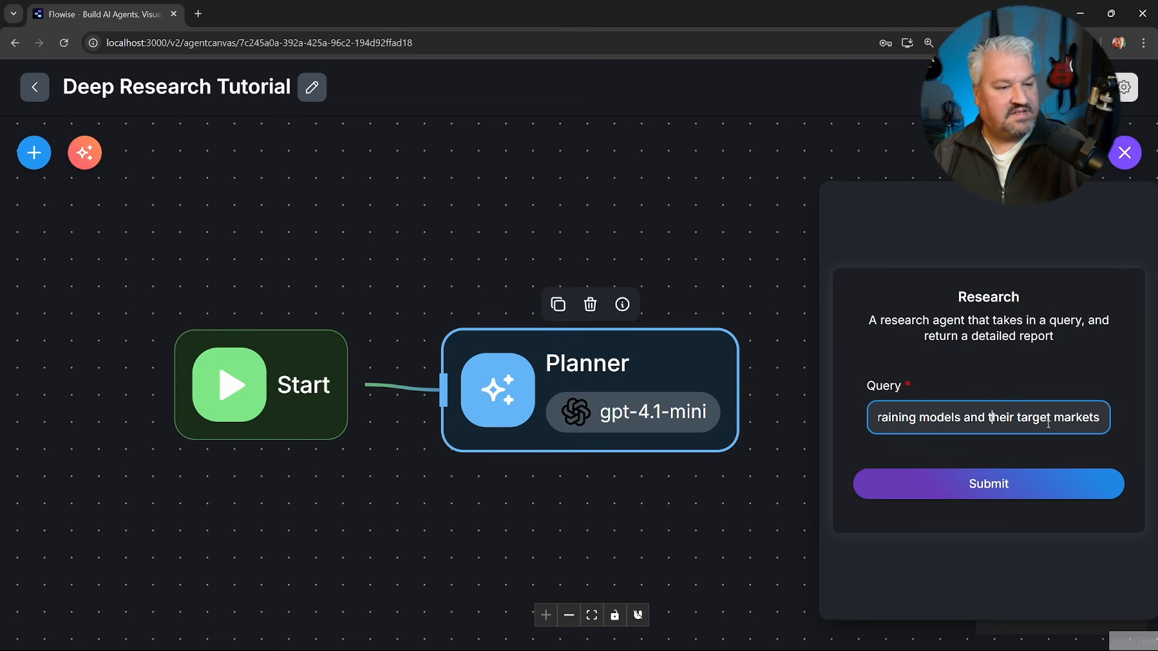
left_click(995, 482)
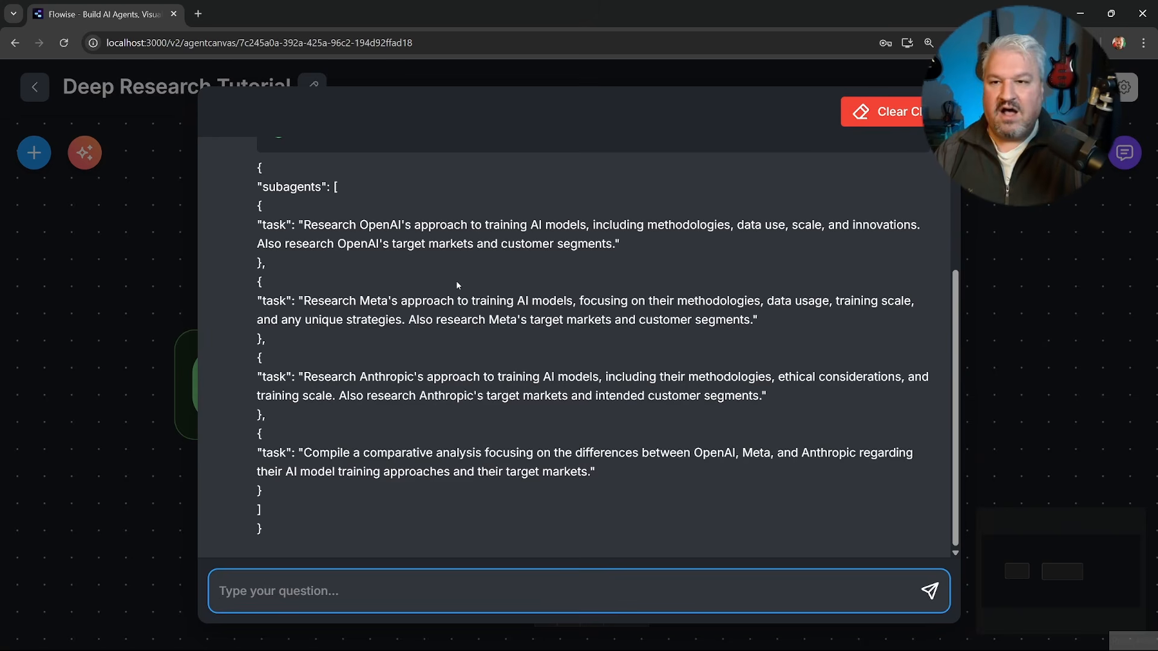
Examine the Planner's JSON response, including the subagents array and the task object for each subagent.
left_click_drag(251, 169, 273, 171)
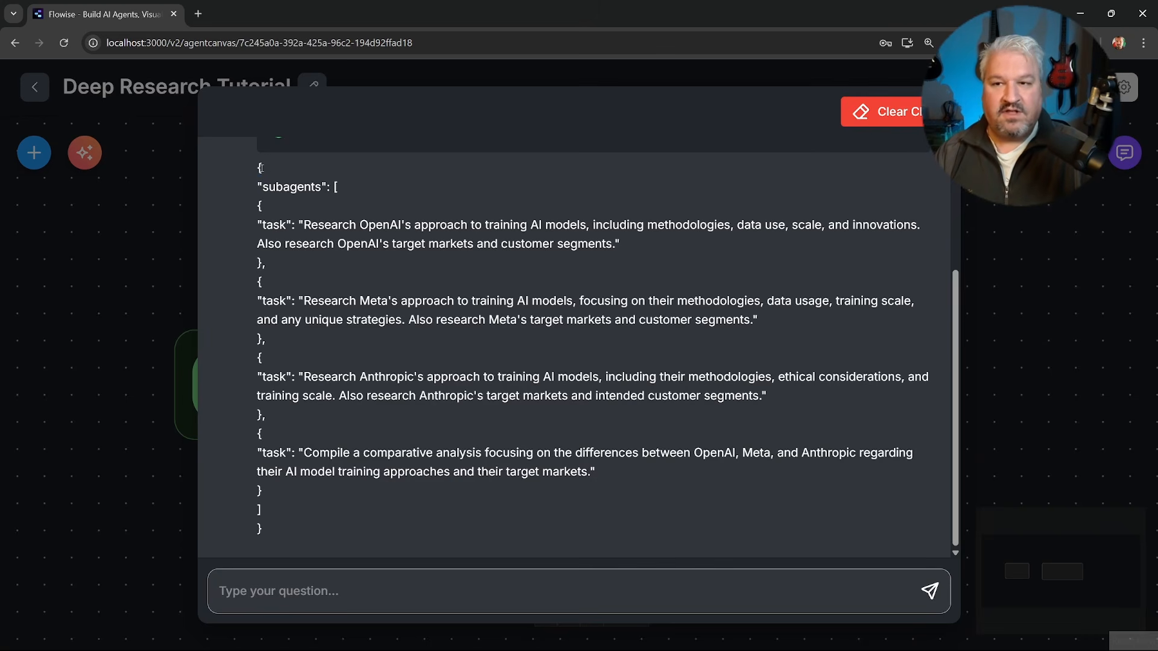
left_click(273, 171)
scroll(296, 506, "up", 3)
scroll(318, 488, "down", 3)
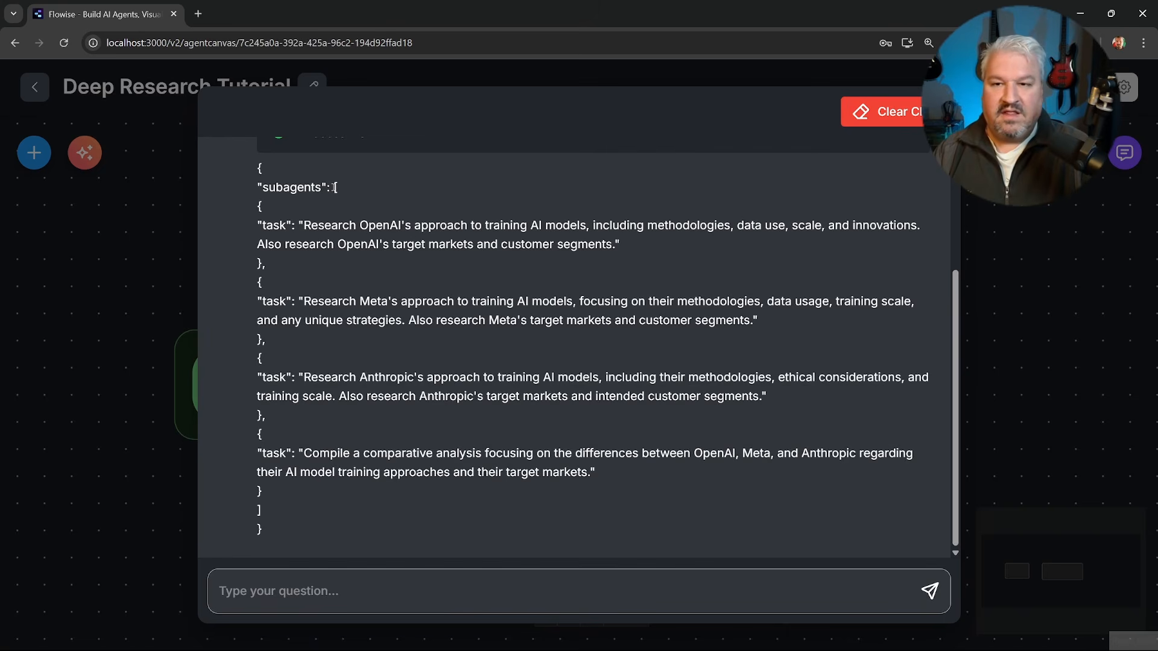
left_click_drag(331, 188, 345, 189)
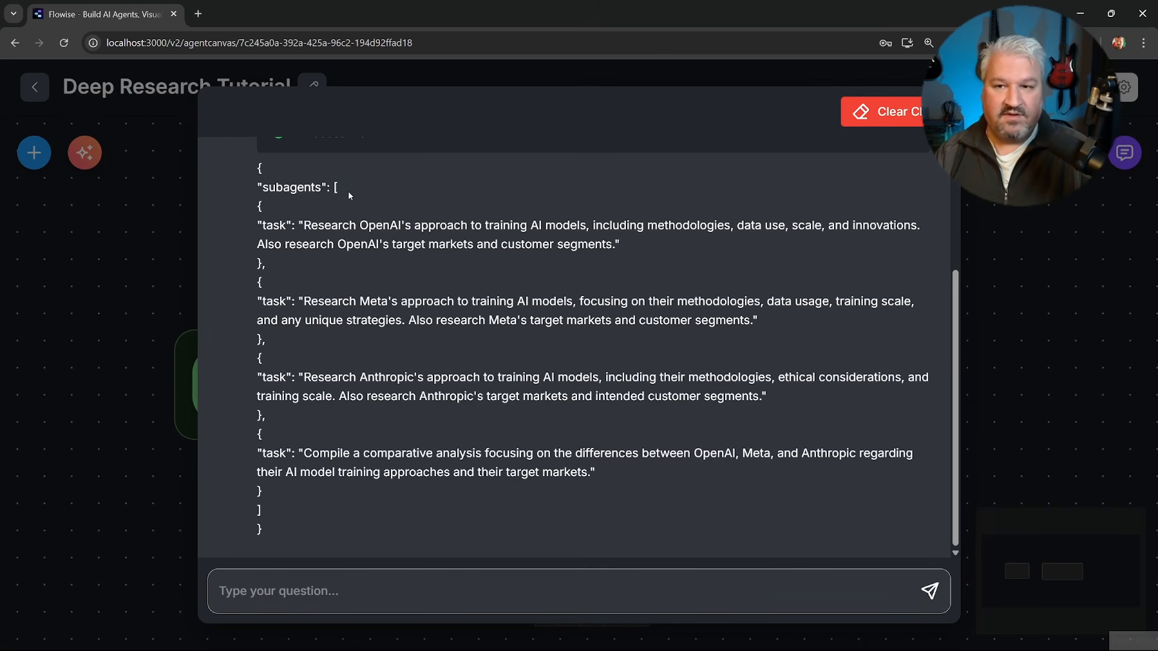
left_click(257, 208)
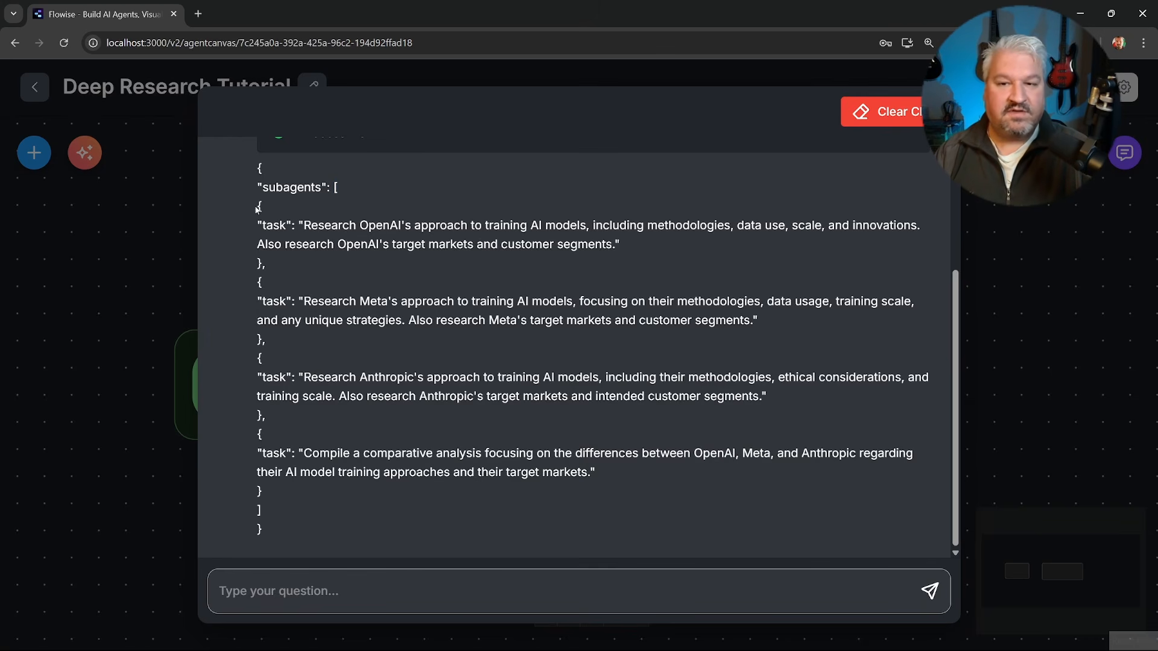
left_click_drag(257, 208, 310, 268)
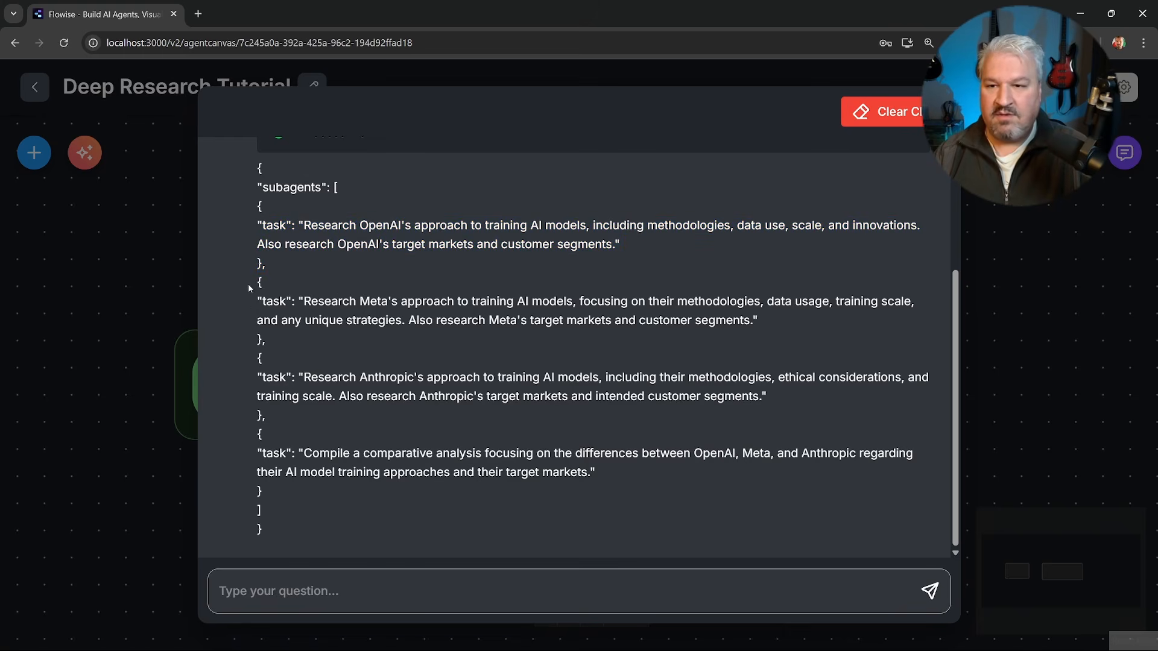
left_click_drag(257, 301, 317, 320)
left_click(306, 382)
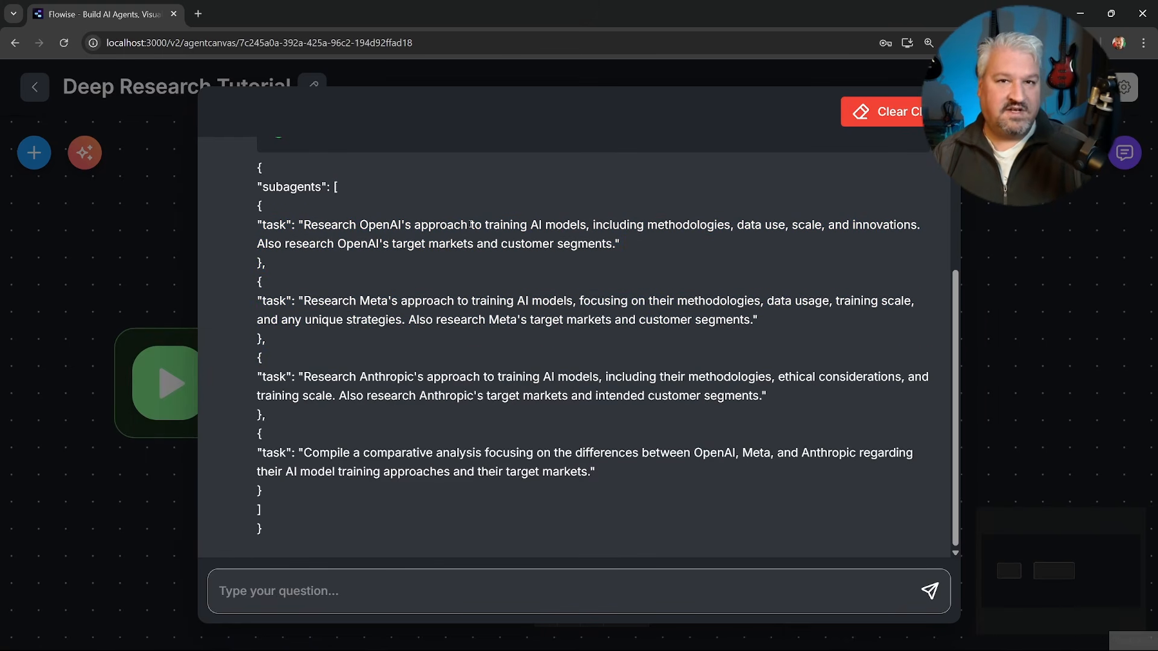
left_click_drag(333, 187, 345, 491)
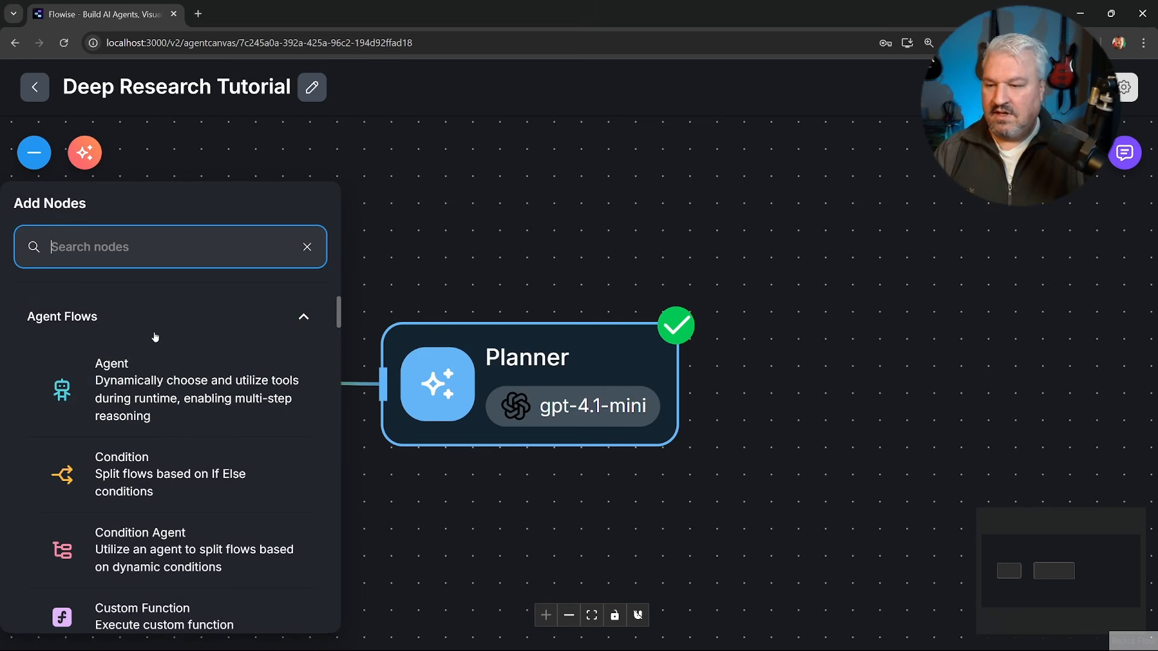
Add an Iteration node after the Planner and connect the Planner's output to it.
scroll(156, 329, "down", 2)
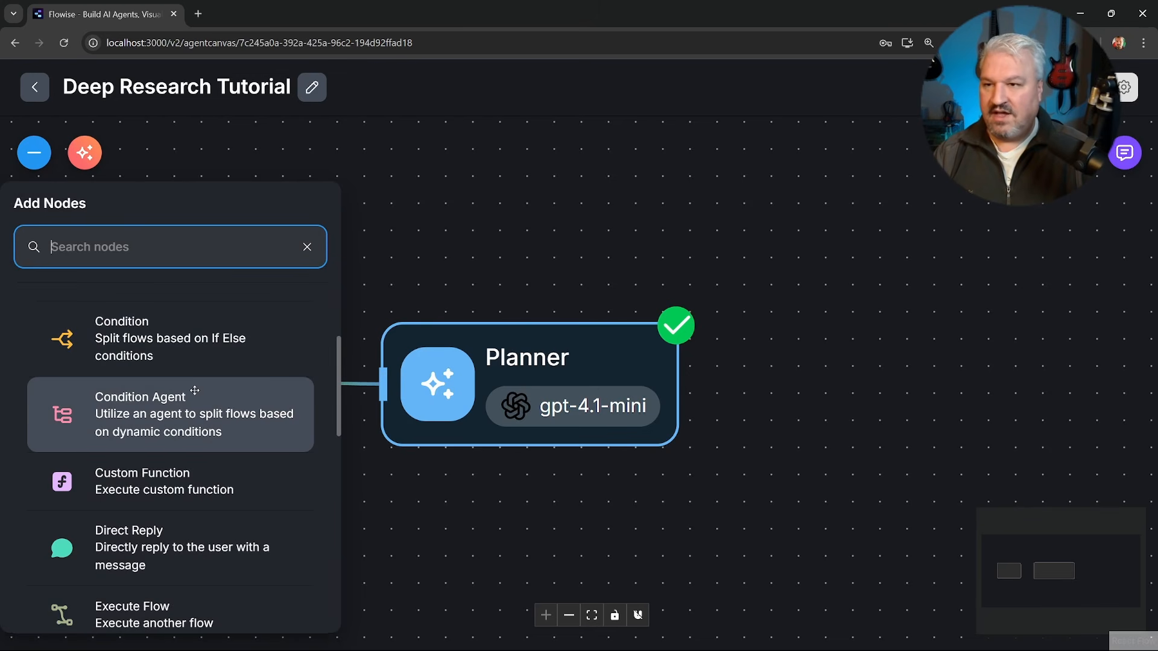
scroll(207, 436, "down", 3)
scroll(207, 436, "down", 2)
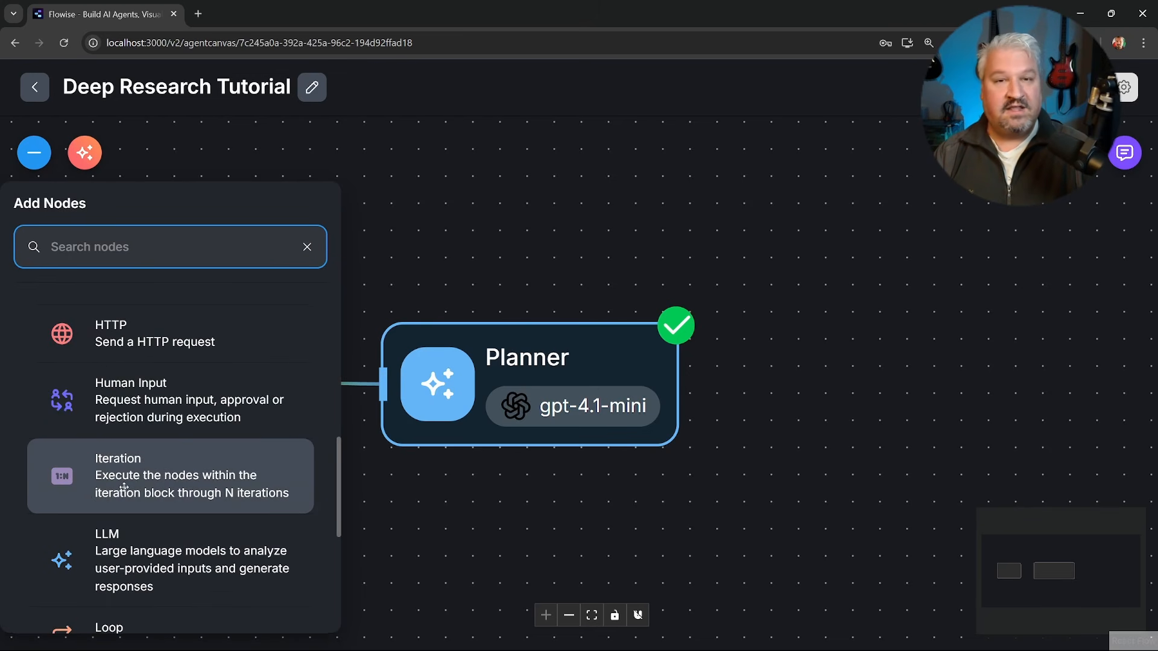
left_click_drag(124, 488, 854, 396)
left_click_drag(854, 397, 856, 396)
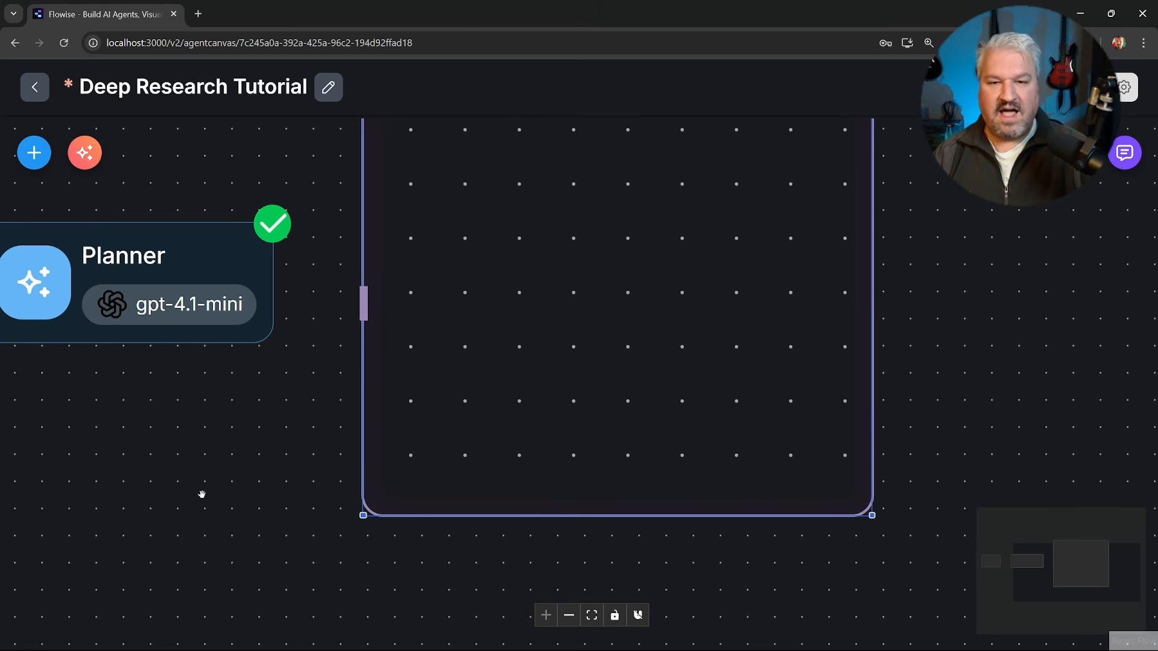
left_click_drag(173, 434, 245, 496)
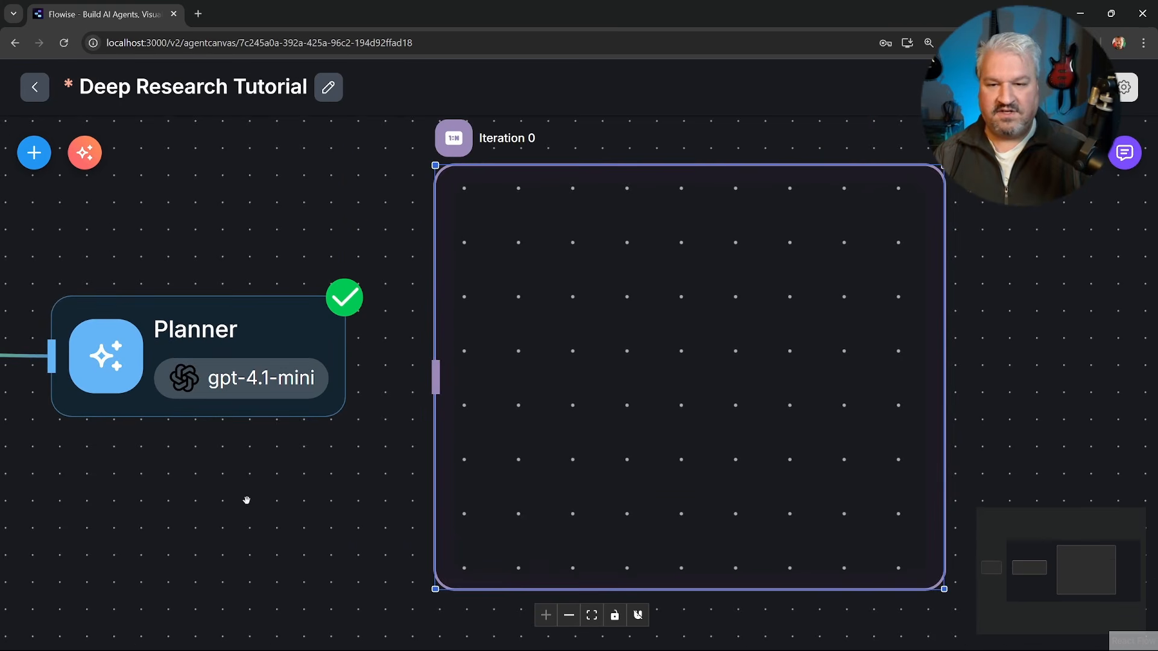
scroll(245, 496, "down", 2)
left_click_drag(328, 385, 392, 389)
left_click_drag(494, 370, 497, 382)
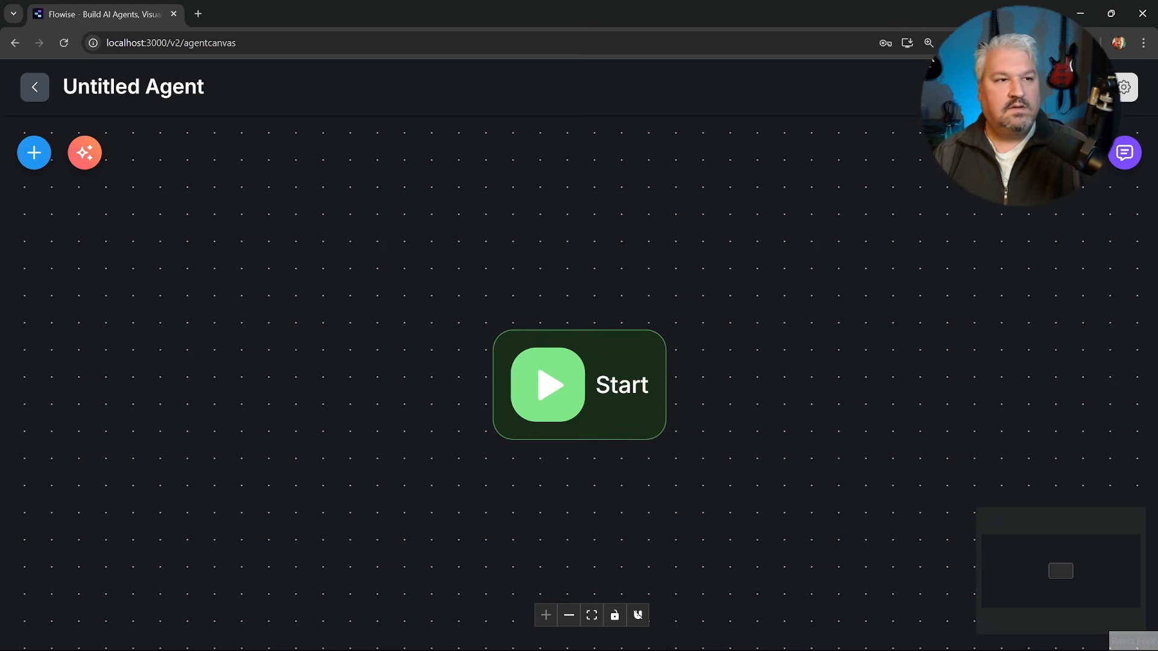
Save a new, separate agent flow under the name "Iterations Demo".
key("ctrl+s")
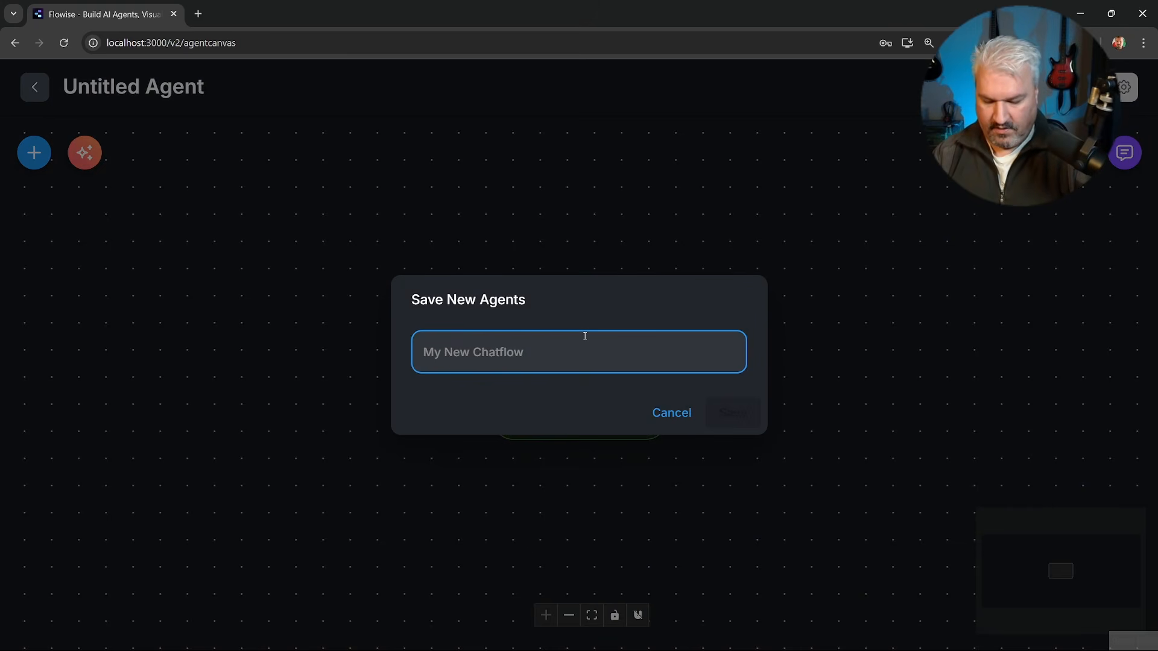
type("Iteration")
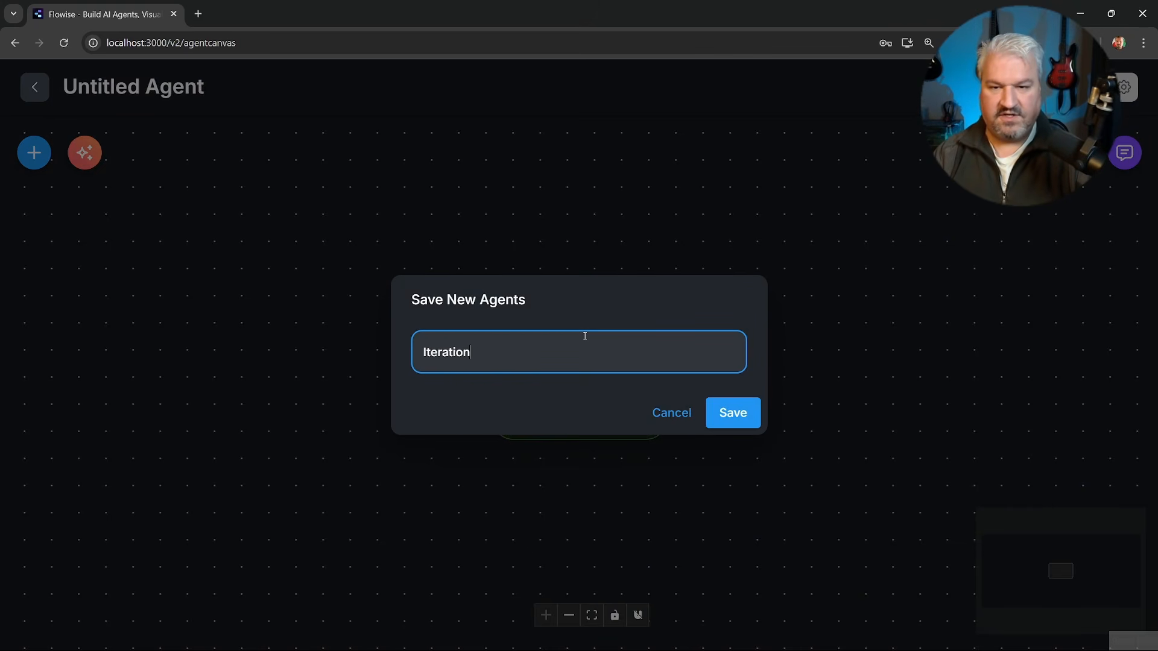
type("s Demo")
key("Return")
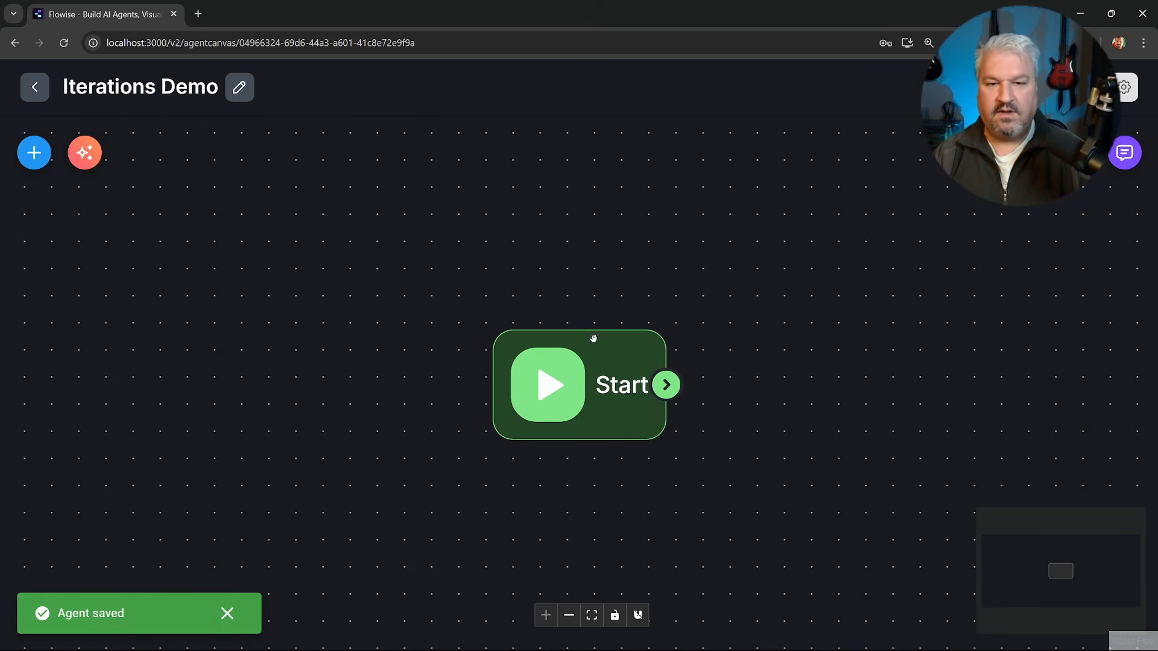
Add an Iteration node beside the Start node in the demo flow and connect Start to it.
left_click_drag(592, 339, 231, 303)
left_click(34, 153)
scroll(151, 392, "down", 6)
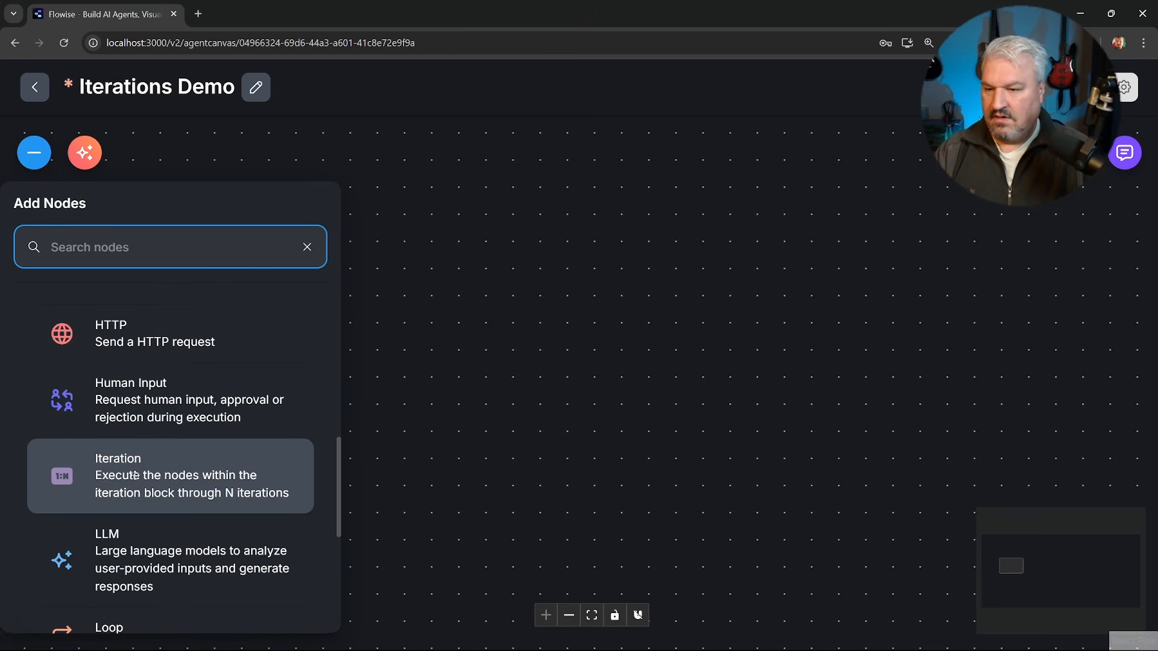
left_click_drag(121, 461, 536, 299)
left_click_drag(392, 388, 405, 344)
left_click_drag(540, 426, 543, 296)
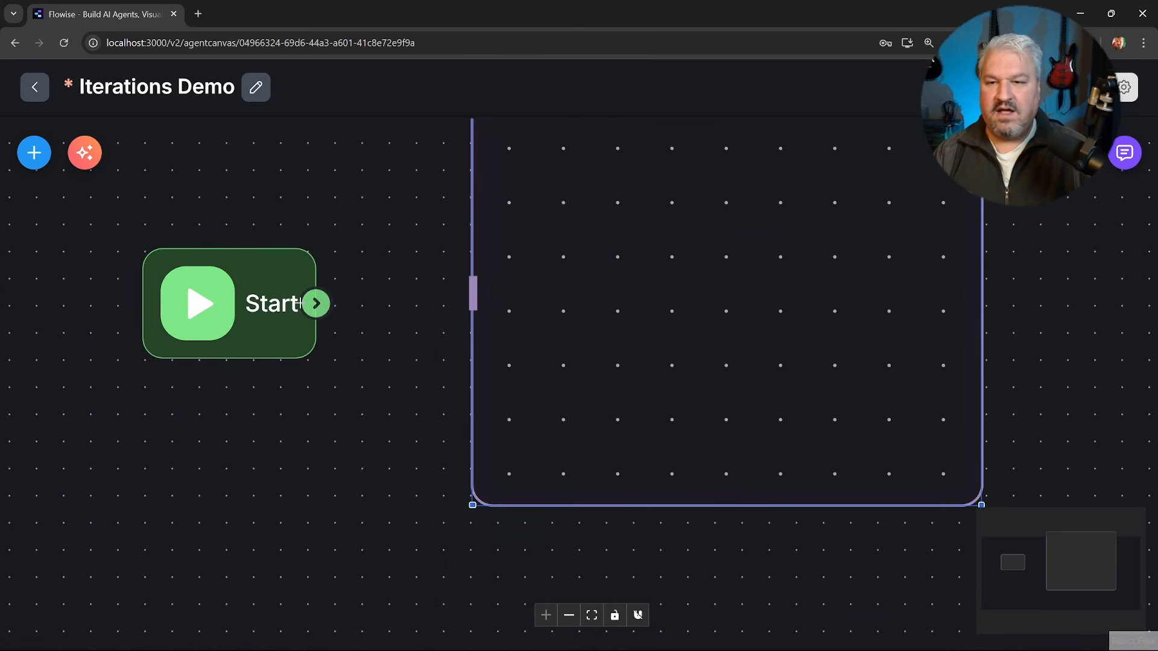
left_click_drag(316, 304, 471, 291)
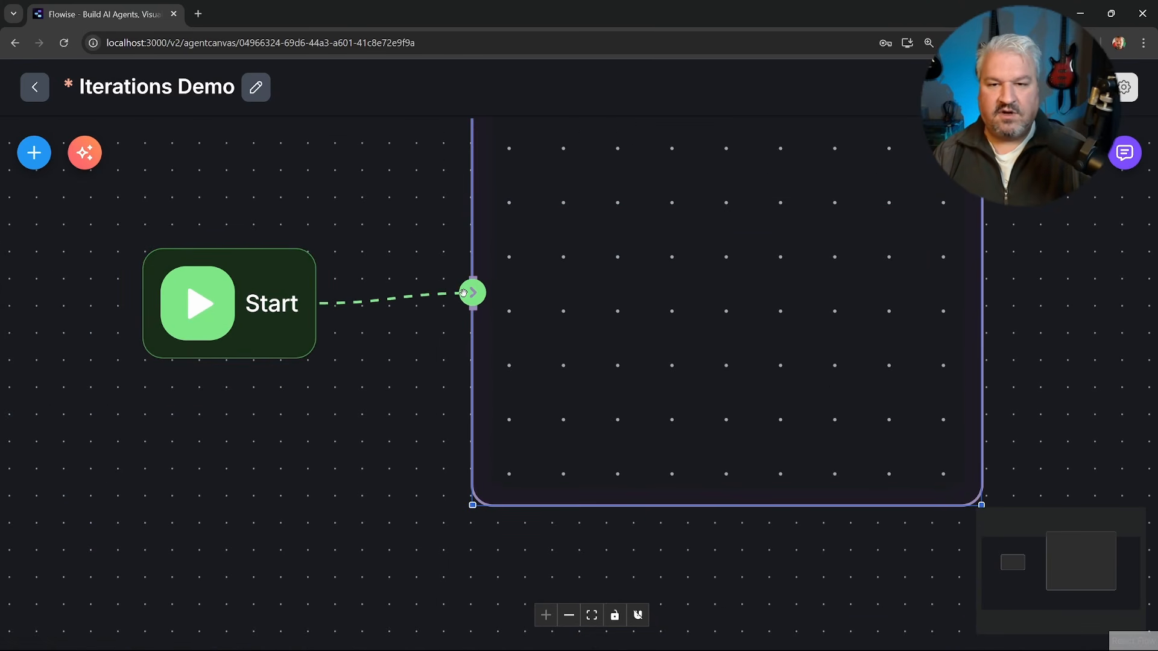
Set the Iteration node's array input to [1,2,3,4,5] and close its settings.
double_click(661, 333)
left_click(565, 384)
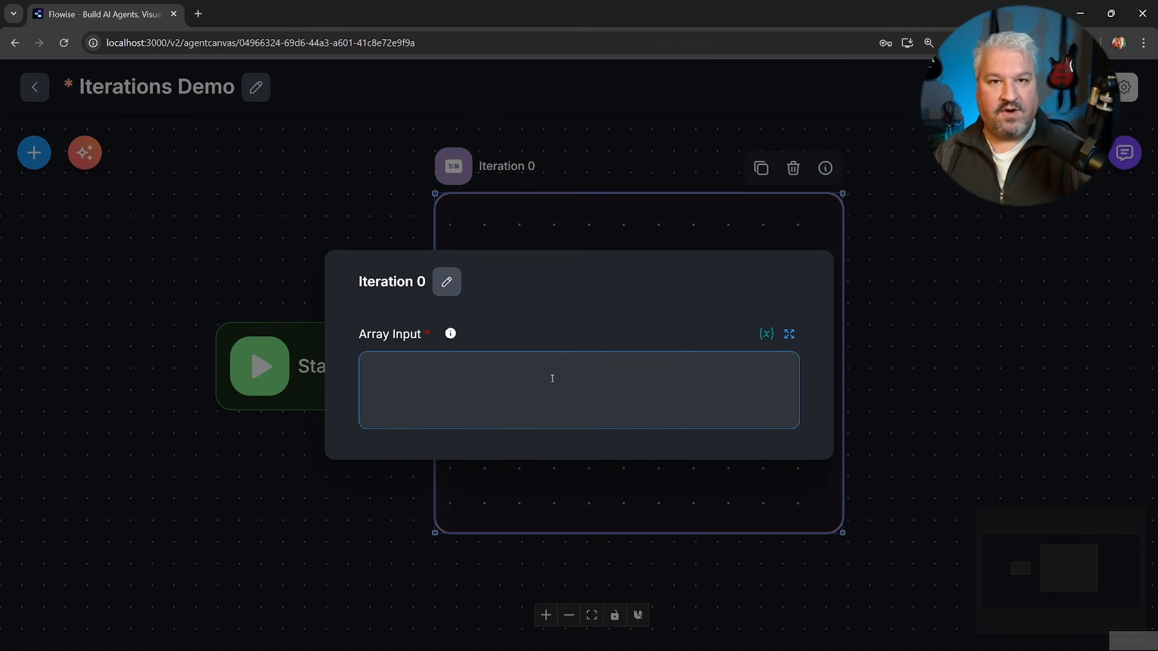
type("[]")
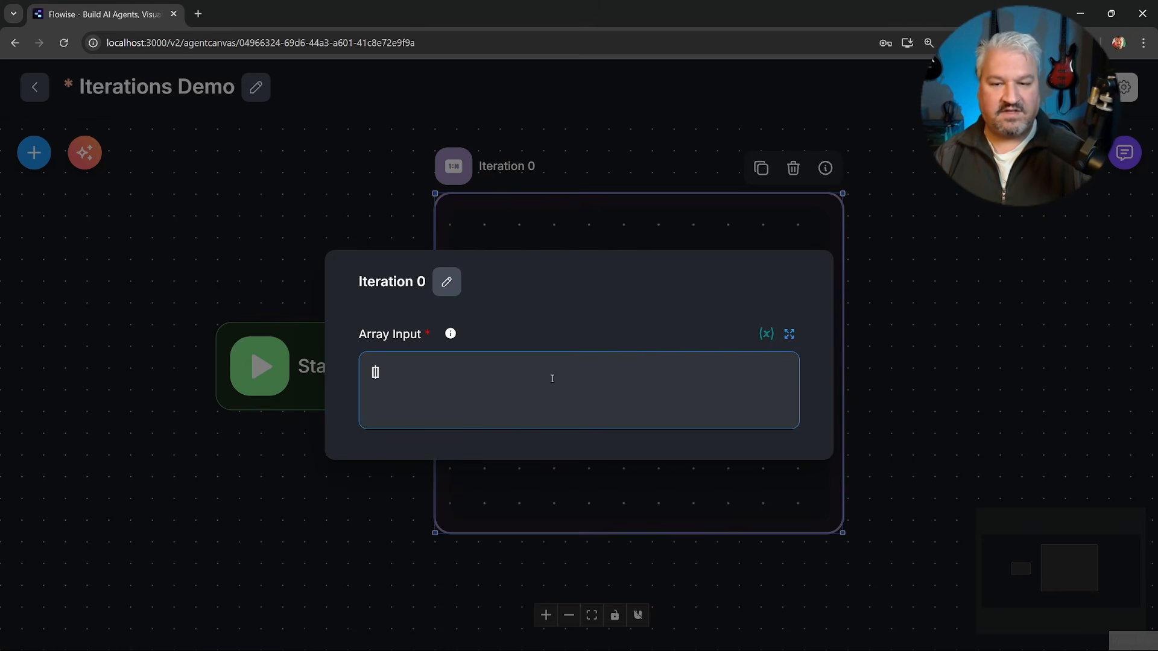
key("ctrl+plus")
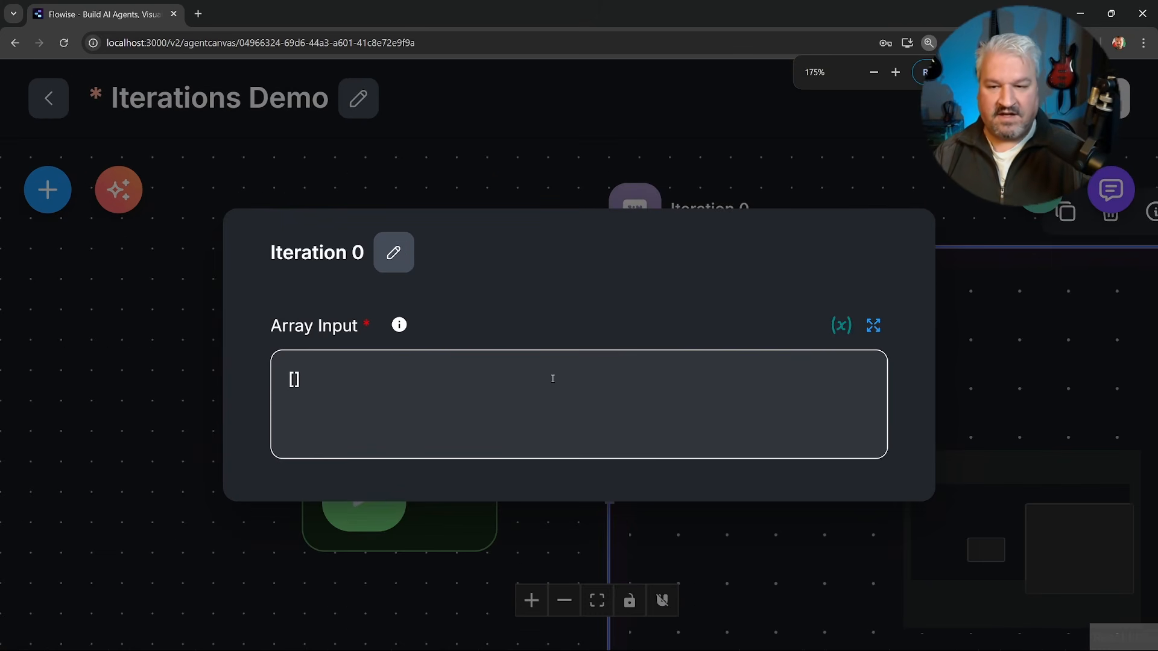
left_click(418, 397)
key("Left")
type("1,")
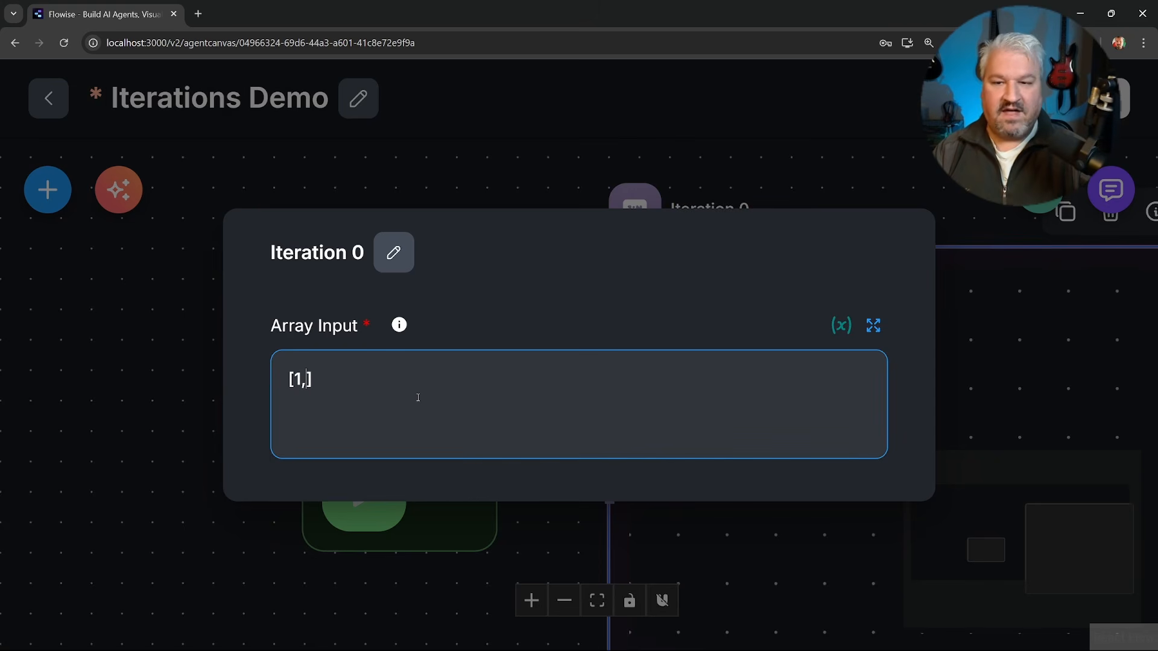
type("2,3,4")
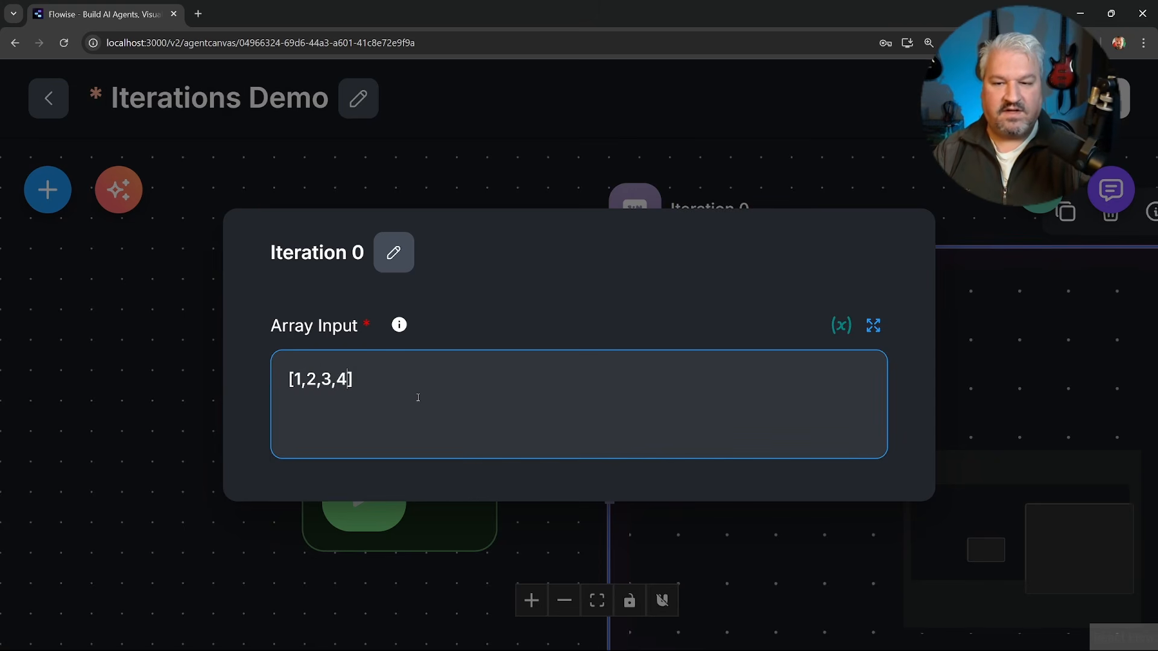
type(",5")
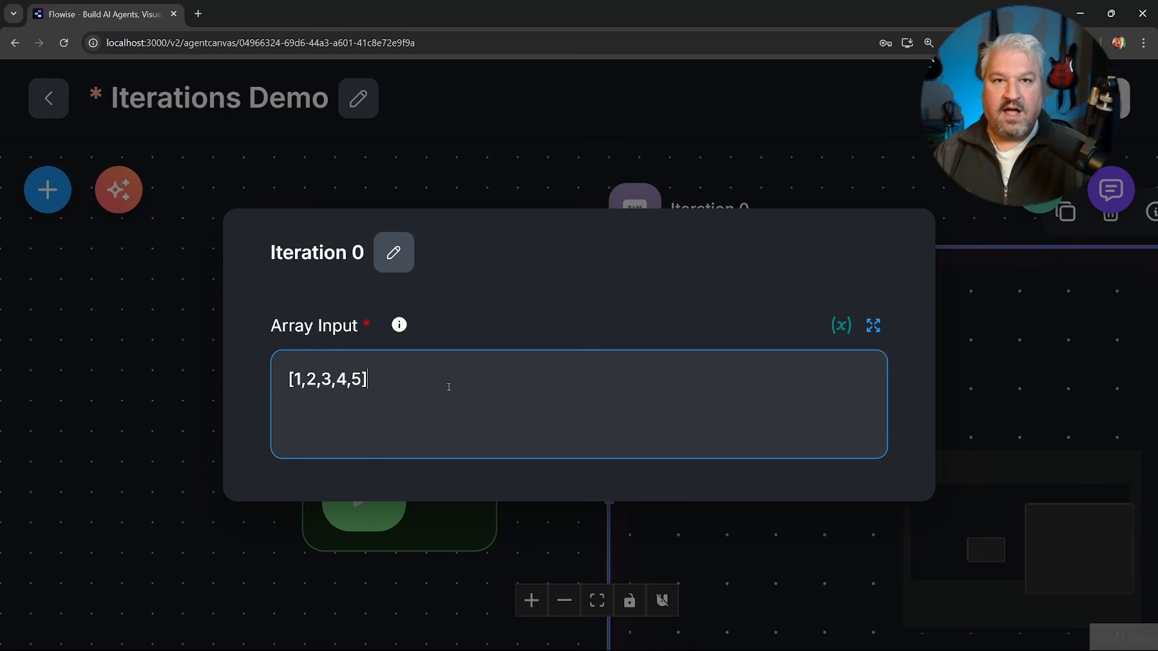
mouse_move(288, 381)
left_mouse_down()
mouse_move(326, 380)
mouse_move(308, 381)
left_mouse_up()
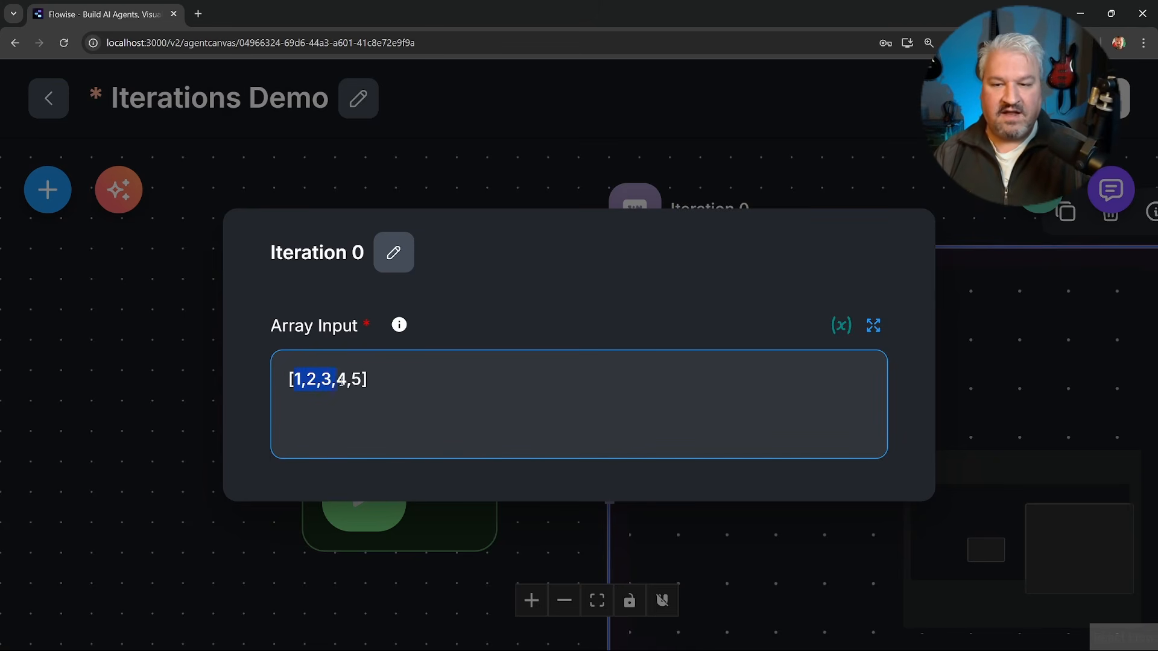
left_click(743, 176)
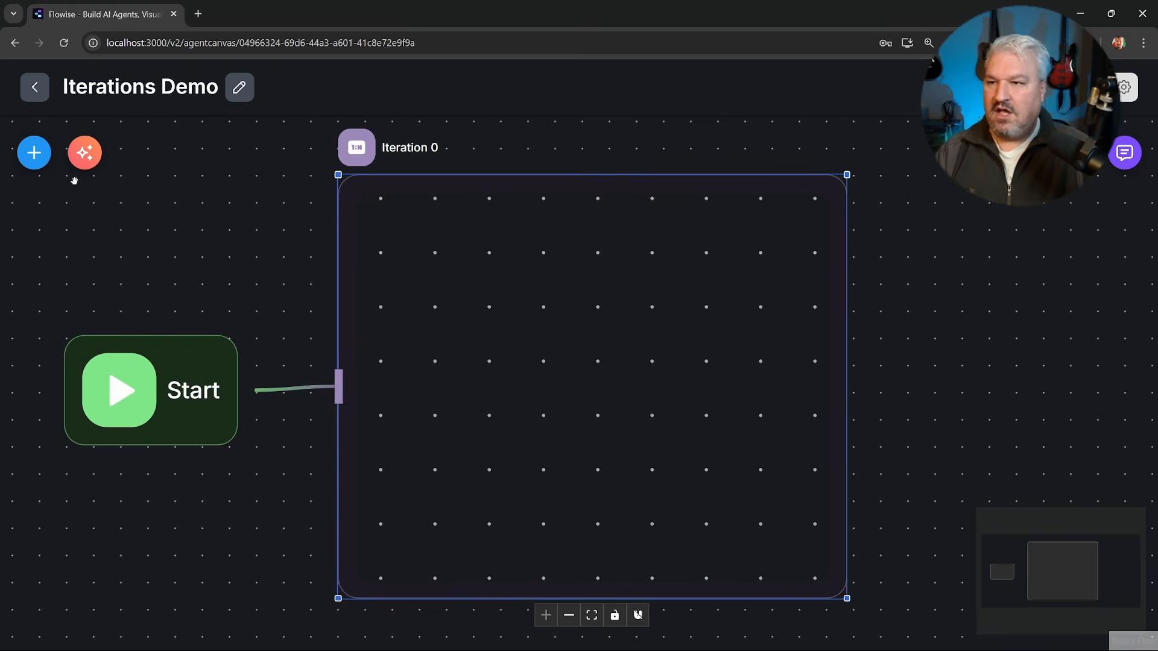
Add an LLM node inside the Iteration block.
left_click(34, 152)
scroll(200, 396, "down", 3)
scroll(199, 396, "down", 5)
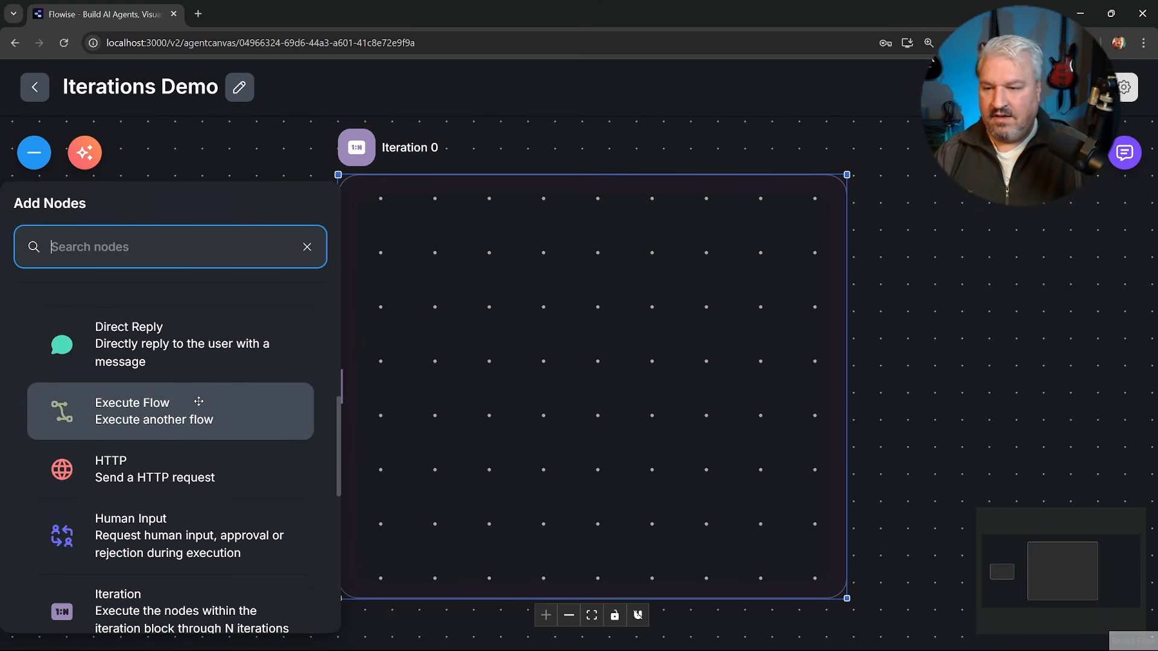
left_click_drag(181, 557, 579, 377)
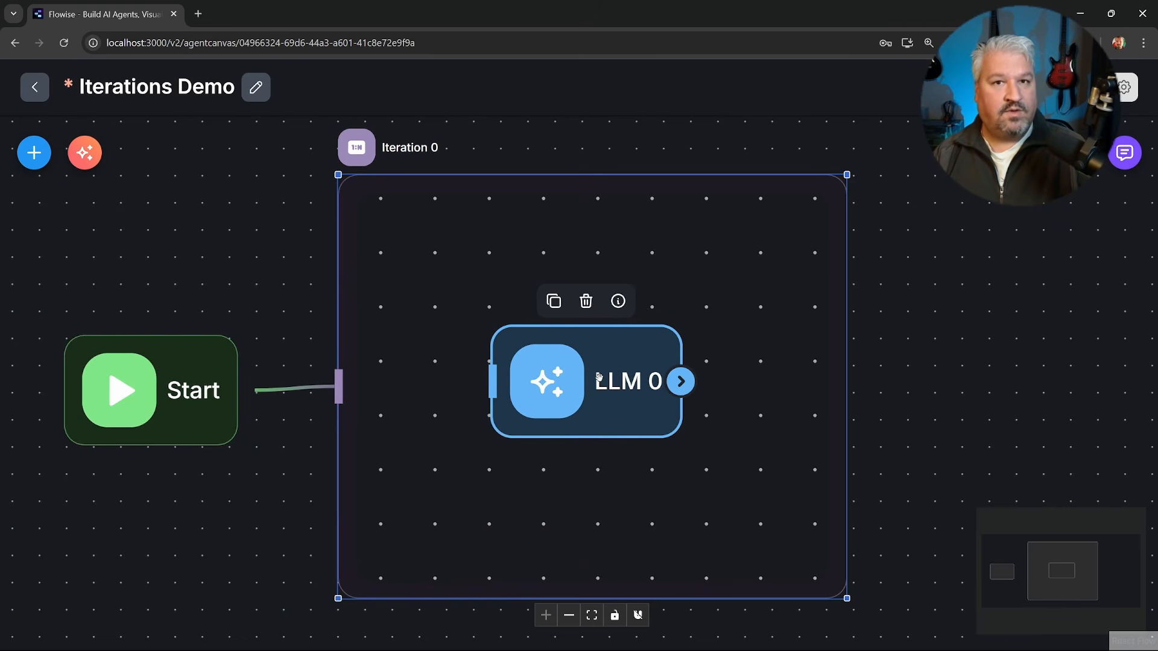
Reopen the Iteration node's settings and examine the individual elements of its array input.
double_click(536, 273)
left_click(410, 375)
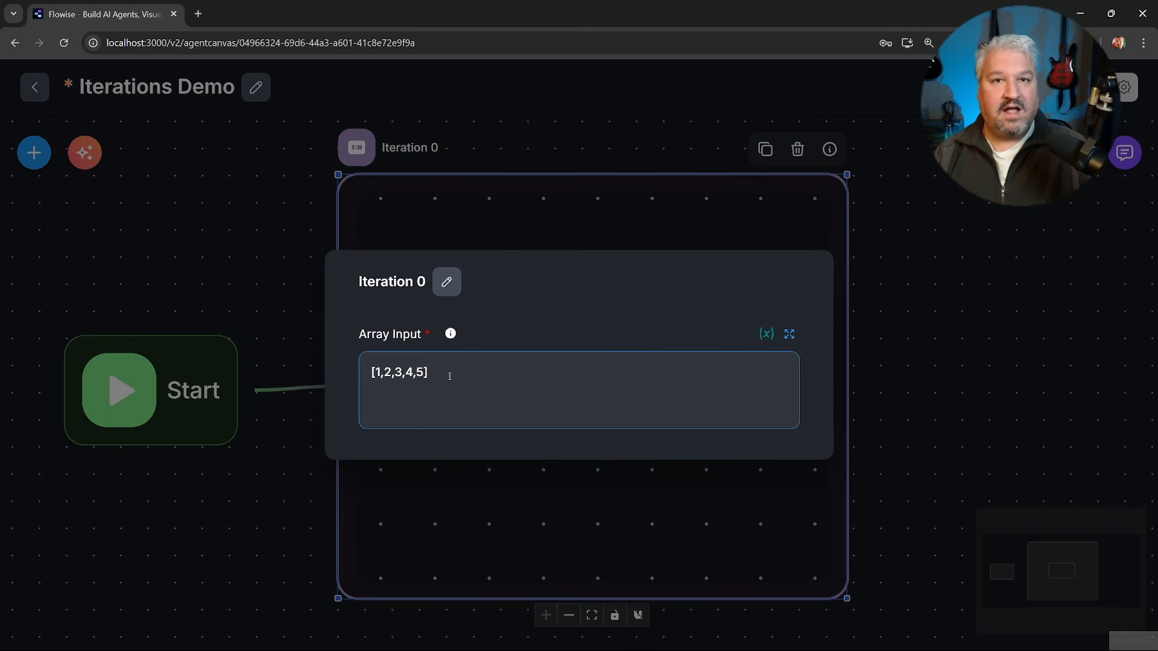
double_click(378, 373)
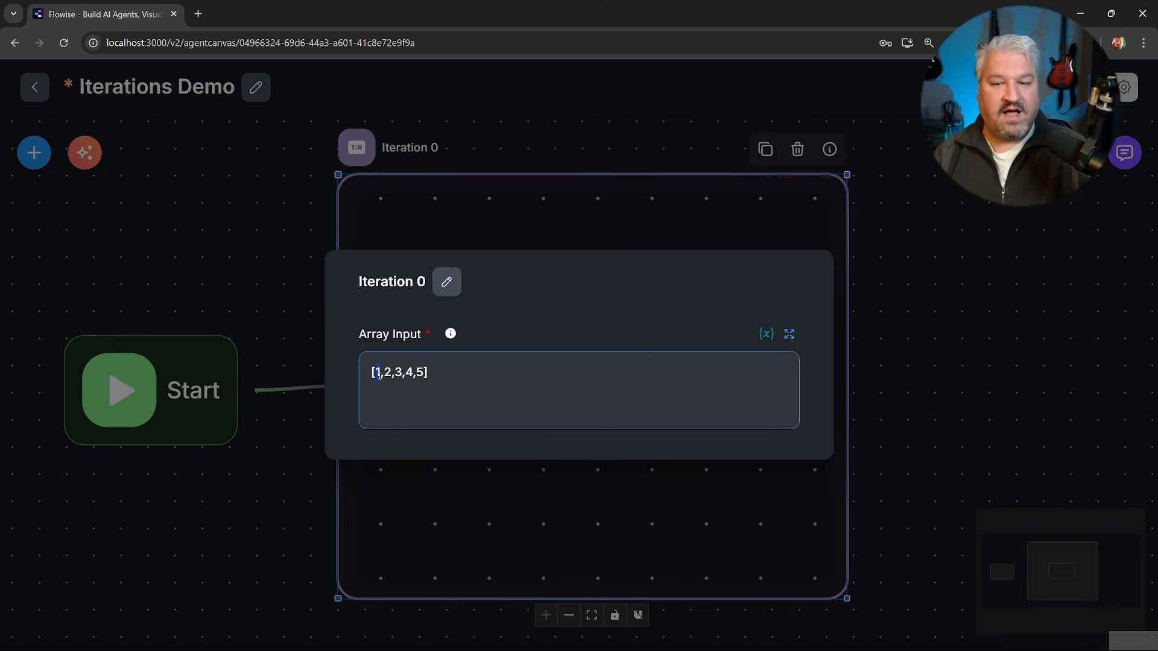
double_click(386, 372)
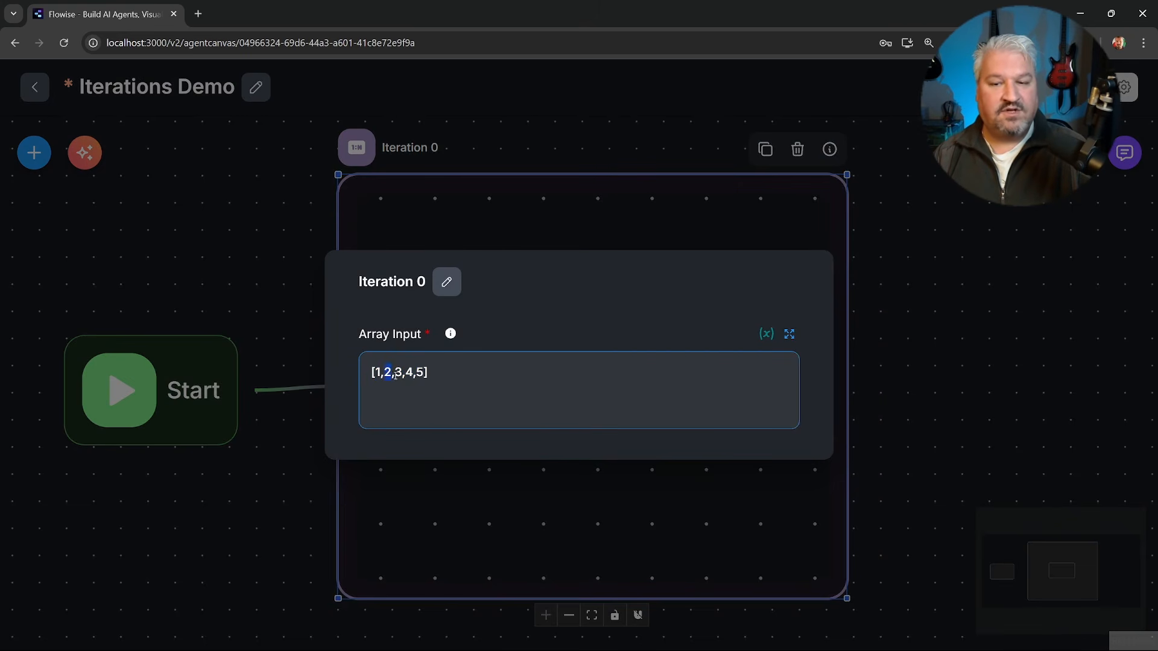
double_click(398, 372)
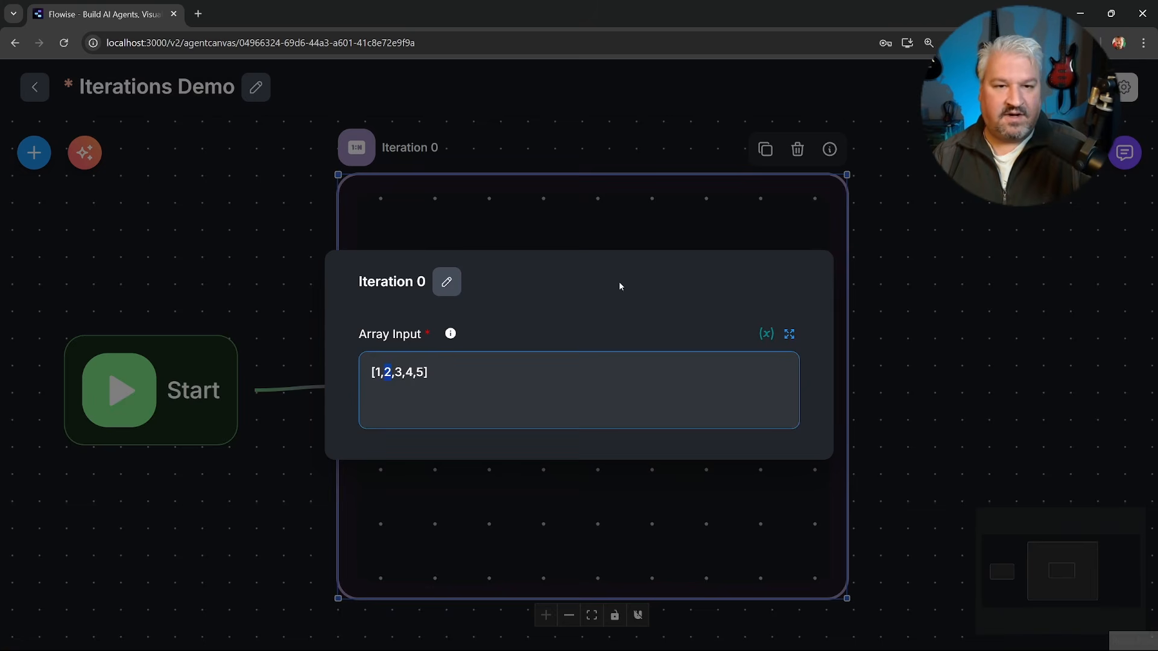
Configure the LLM node to use ChatOpenAI with the OpenAI API credential and the gpt-4.1-mini model.
key("Escape")
double_click(594, 383)
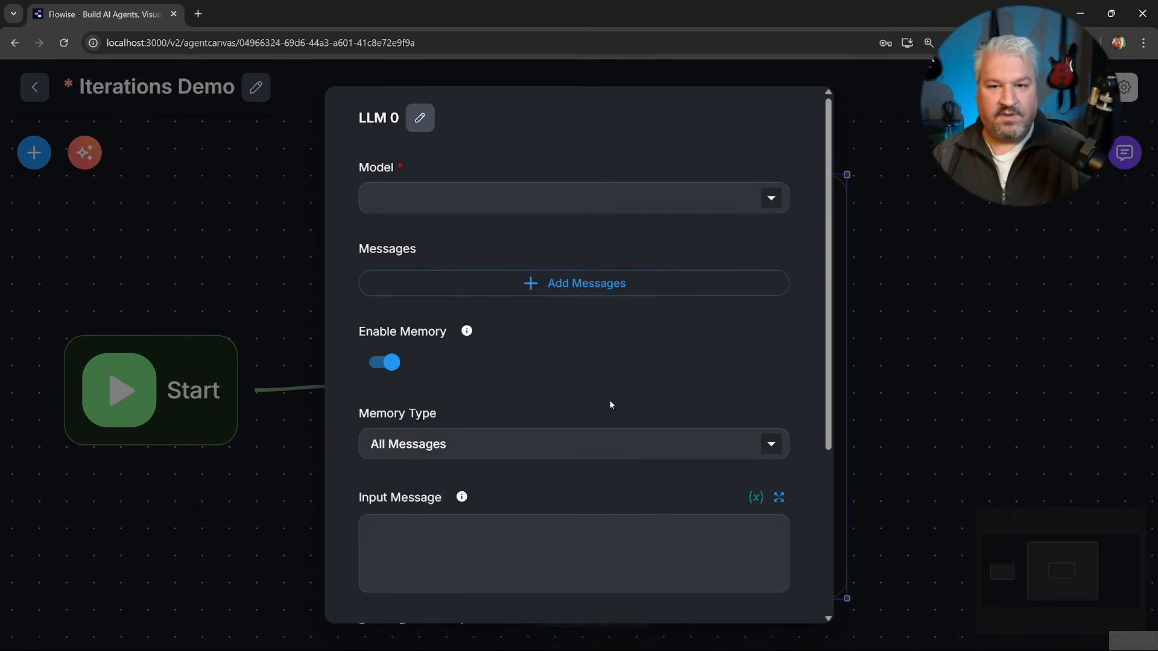
left_click(493, 196)
scroll(476, 356, "down", 5)
left_click(467, 302)
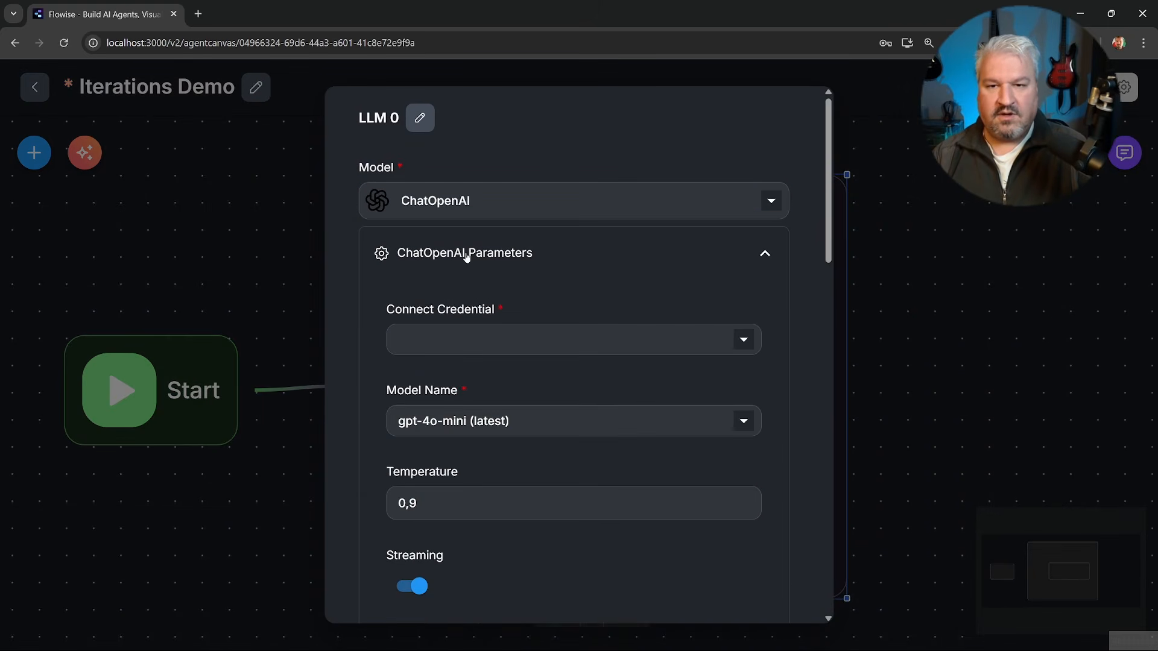
left_click(475, 350)
left_click(475, 372)
left_click(489, 416)
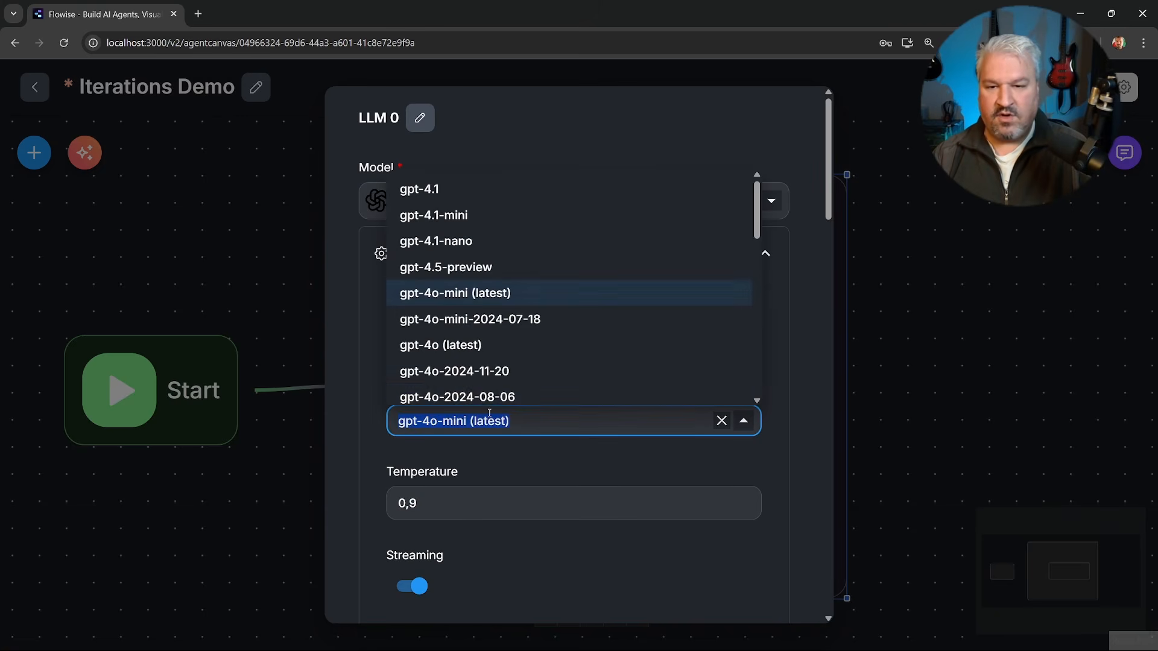
left_click(443, 216)
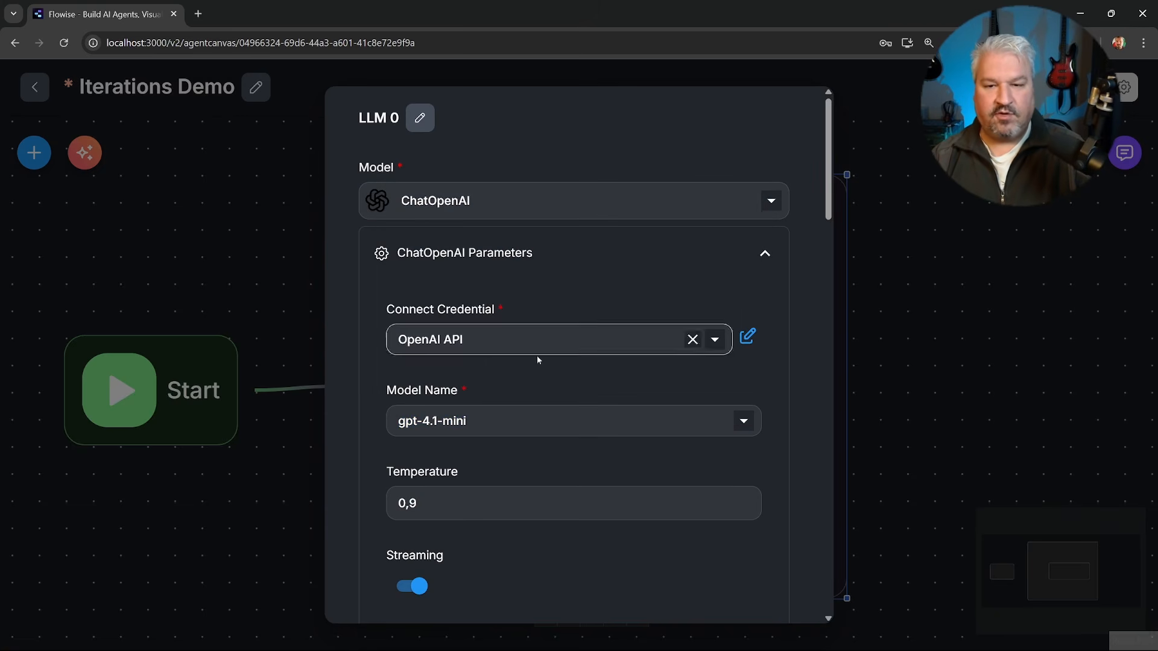
left_click(765, 252)
Add a System message to the LLM node reading "Respond with {{ $iteration }} and nothing else." and close its settings.
left_click(578, 342)
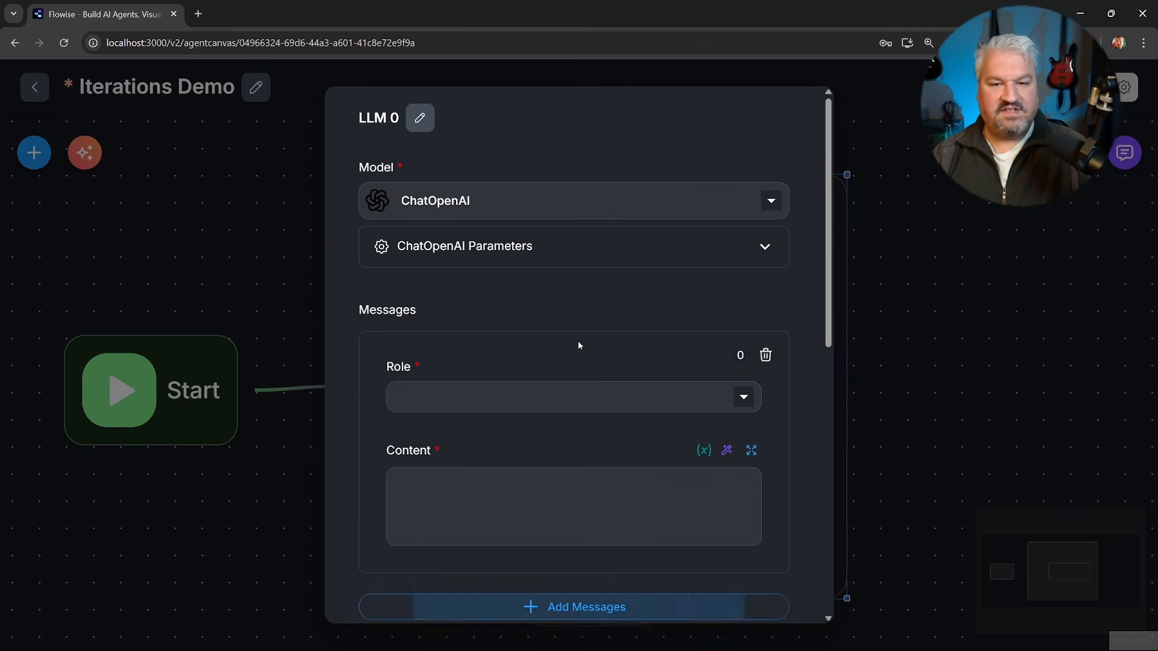
left_click(573, 397)
left_click(420, 432)
left_click(519, 485)
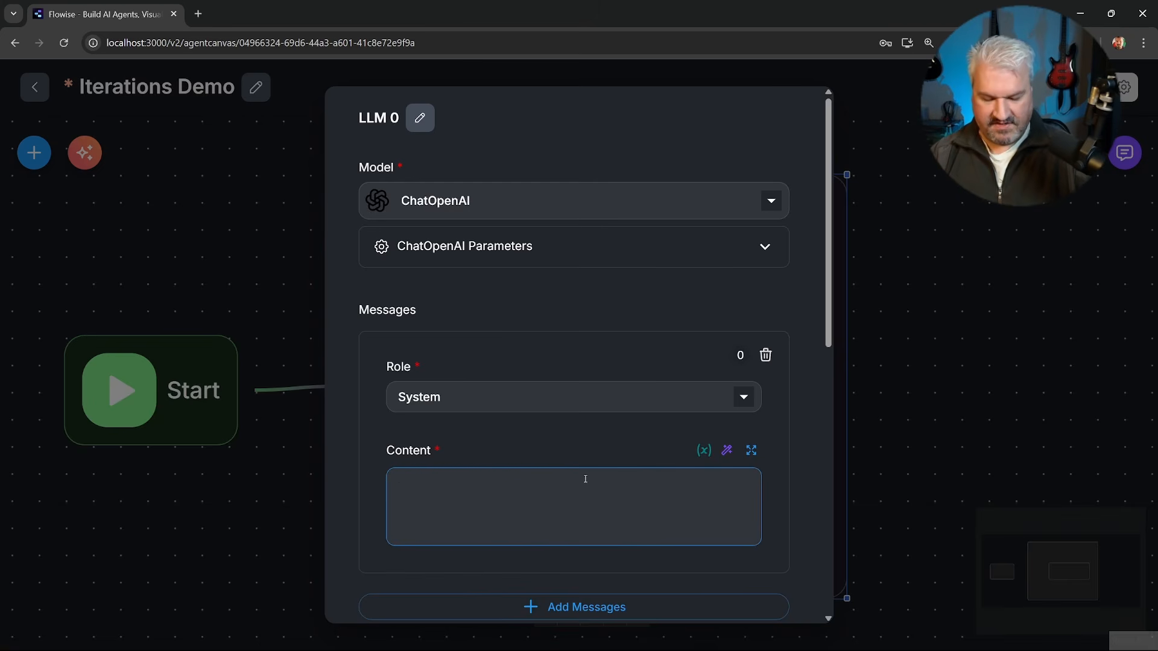
type("Respond with {{")
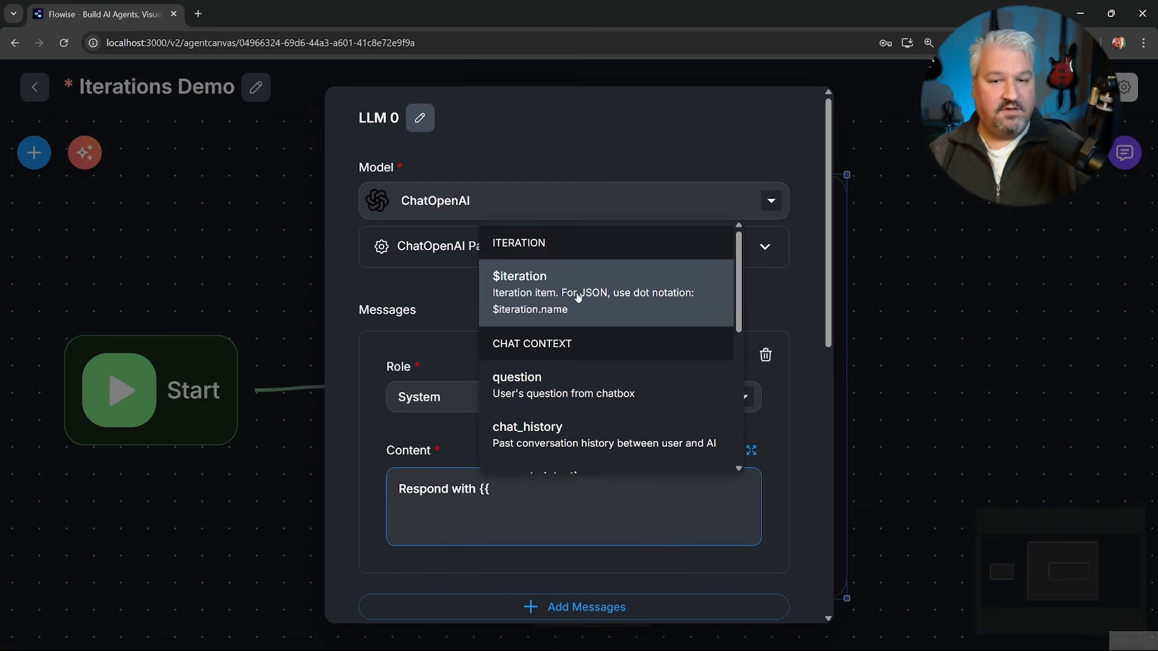
left_click(577, 295)
type("and ")
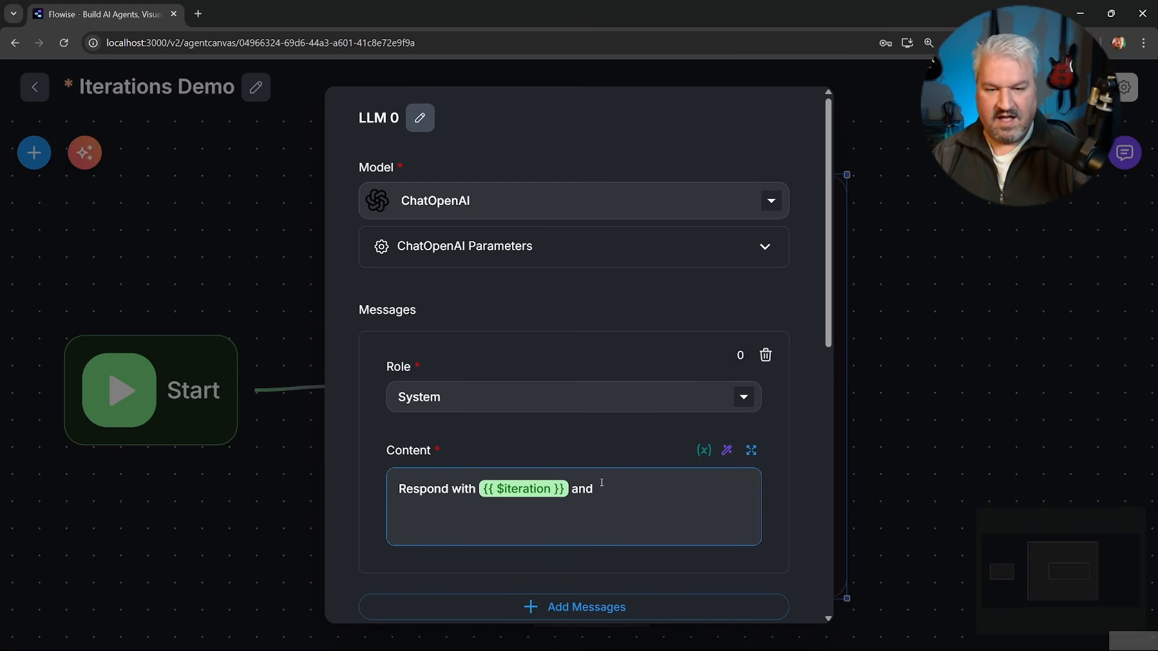
type("nothing else.")
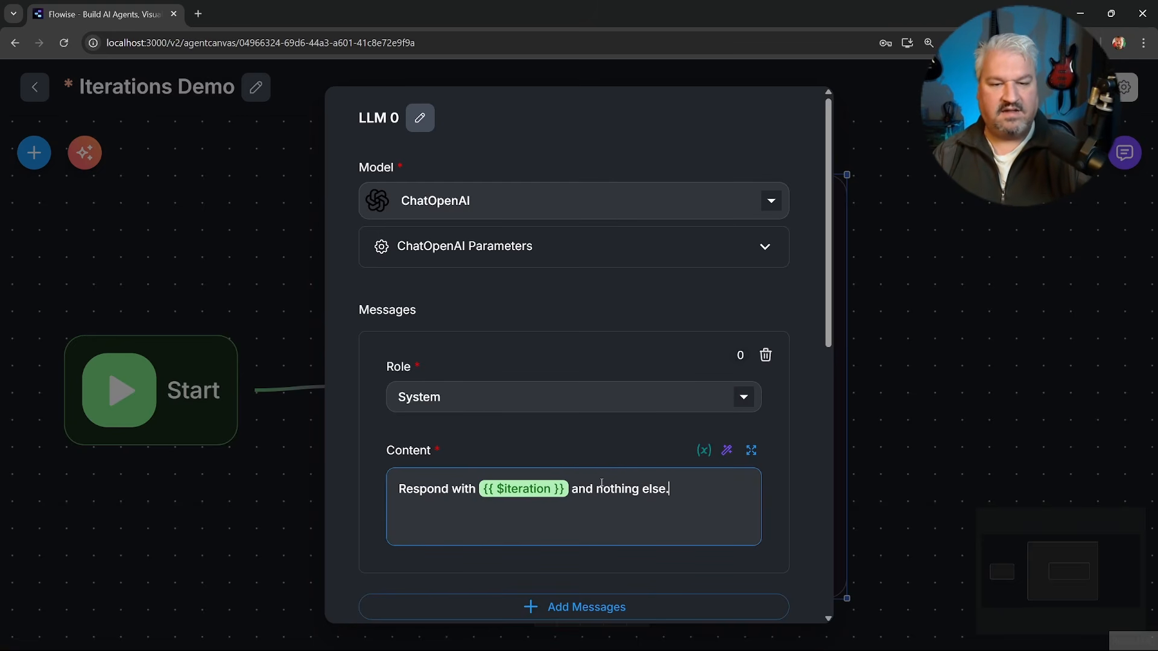
left_click(911, 279)
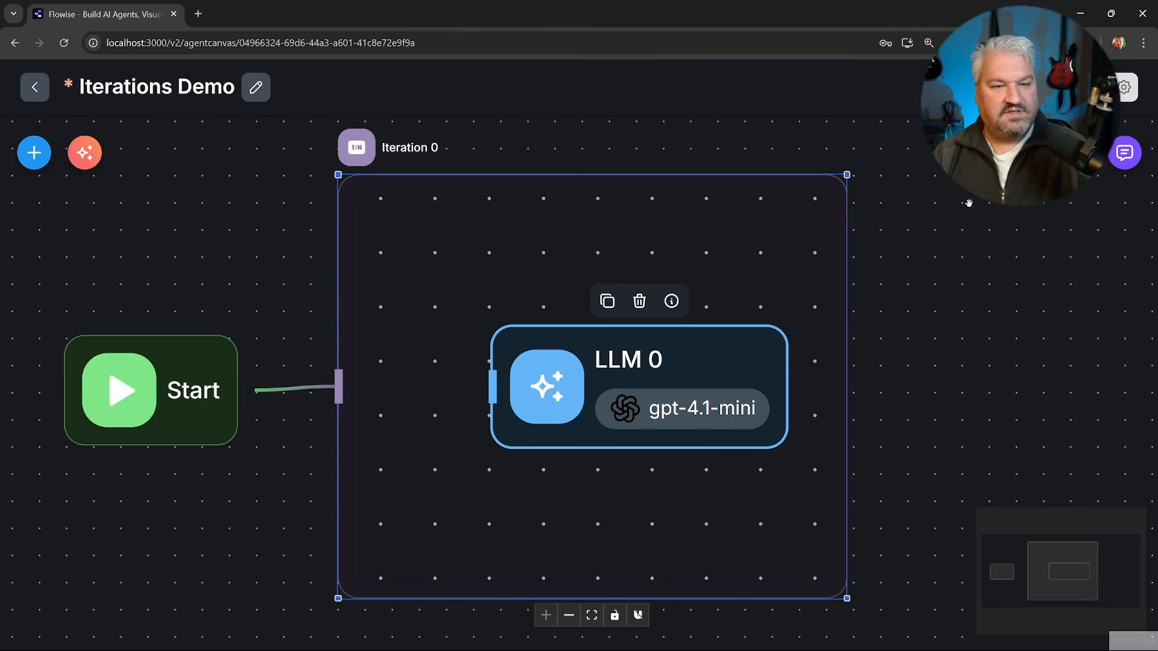
Save the flow and test it by sending "Hey" in the chat.
key("ctrl+s")
left_click(1125, 153)
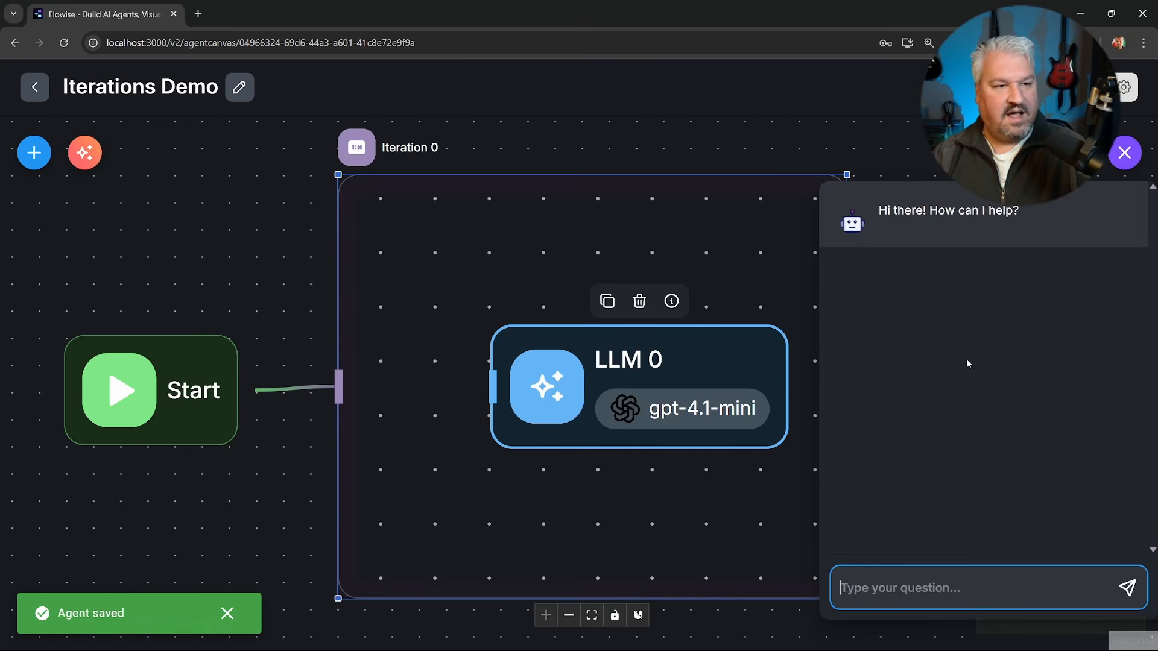
type("Hey")
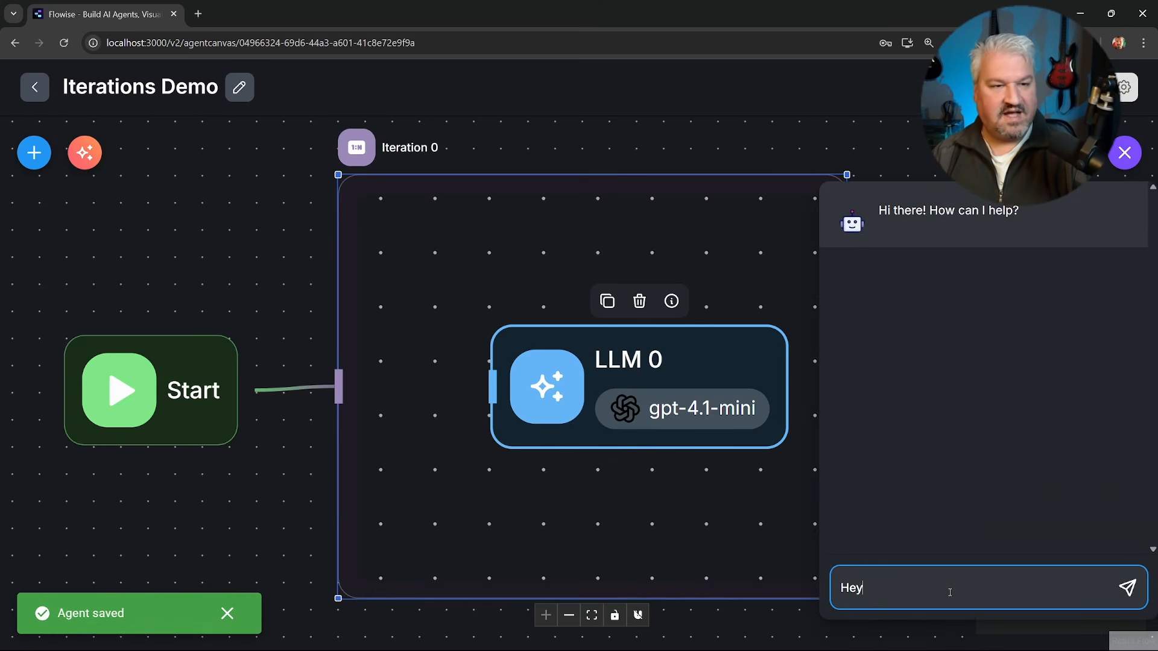
key("Return")
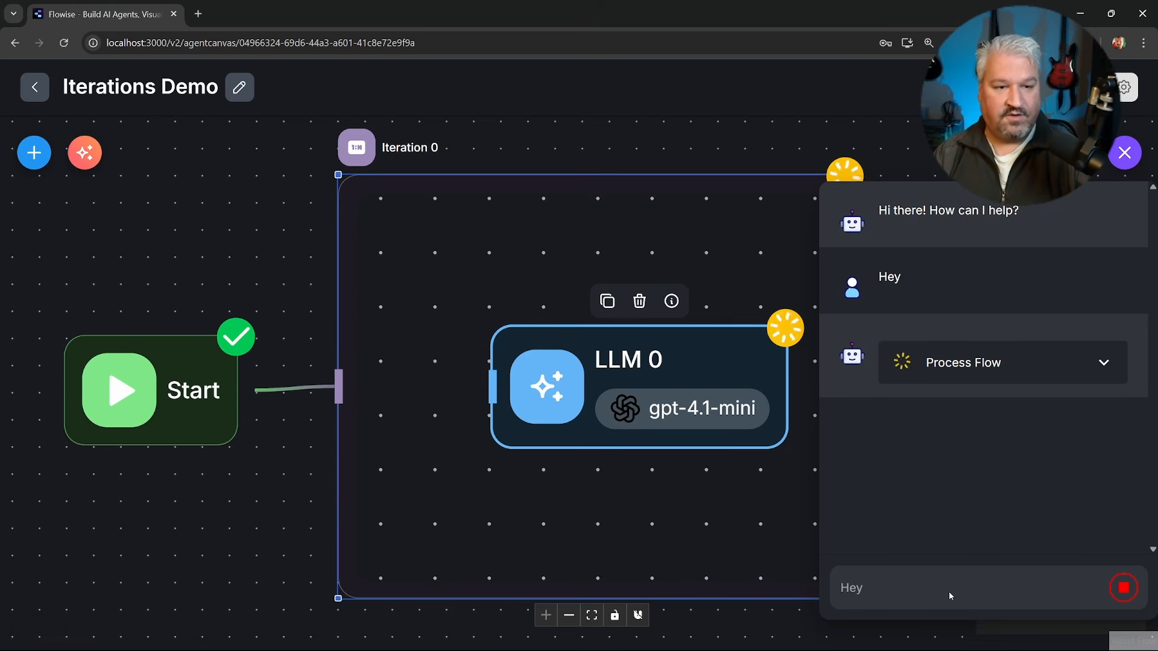
Expand the process flow of the run and examine the LLM input and output of the first three iterations.
left_click(1110, 363)
scroll(1041, 432, "down", 3)
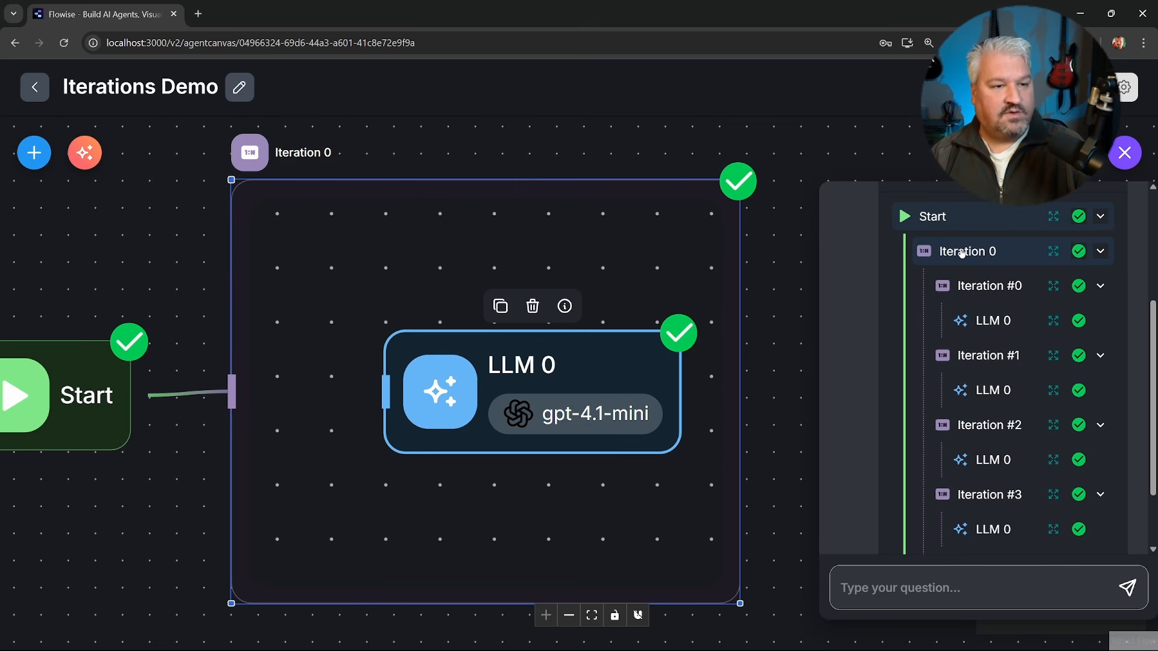
scroll(989, 326, "down", 2)
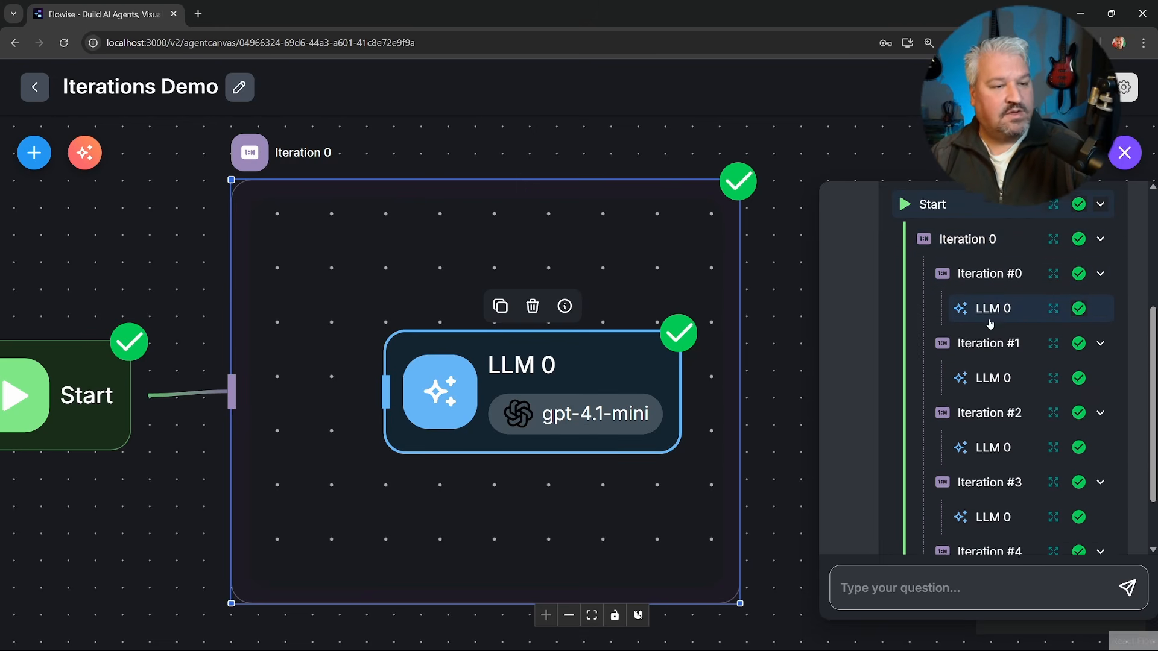
scroll(994, 483, "up", 2)
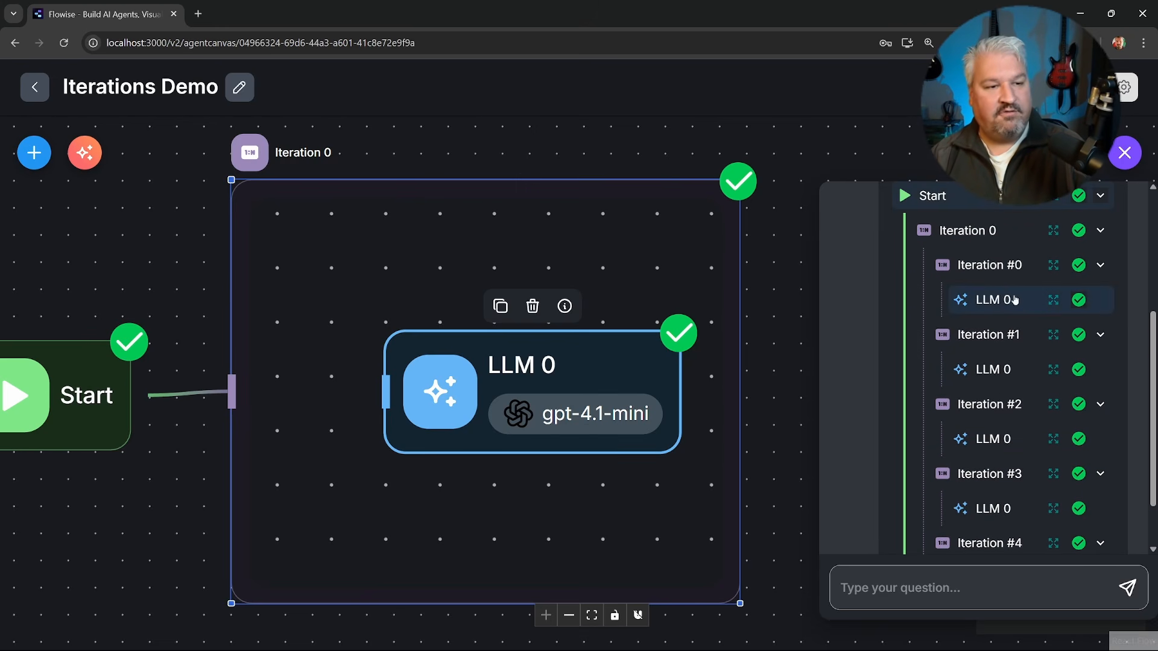
left_click(1053, 300)
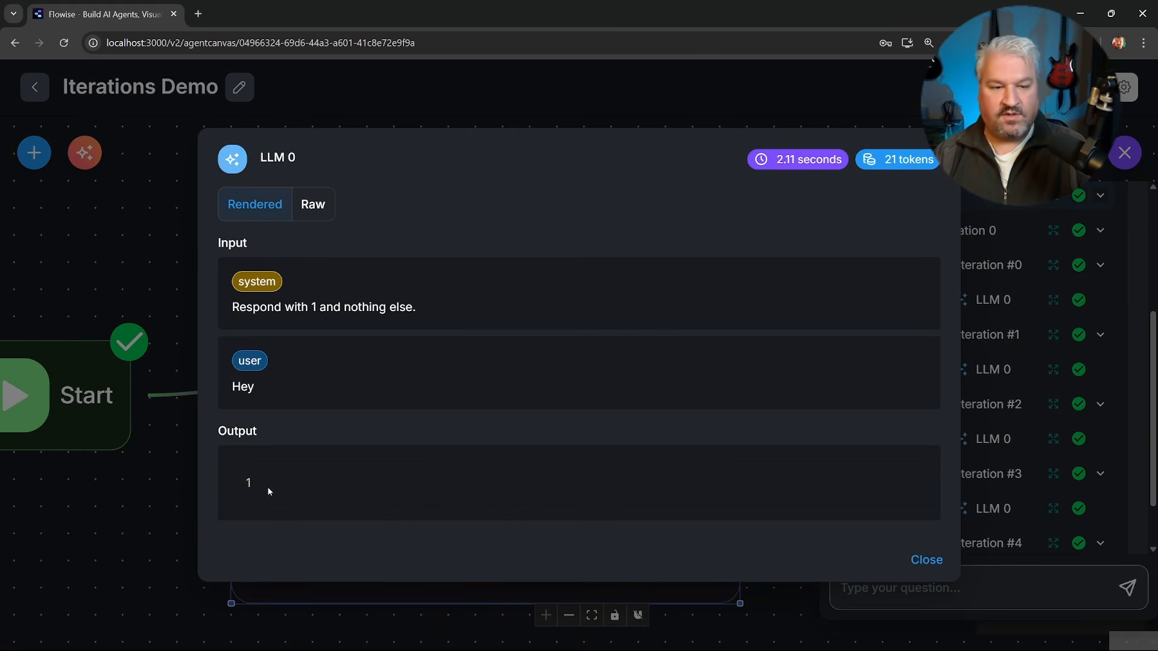
left_click(926, 560)
left_click(1054, 369)
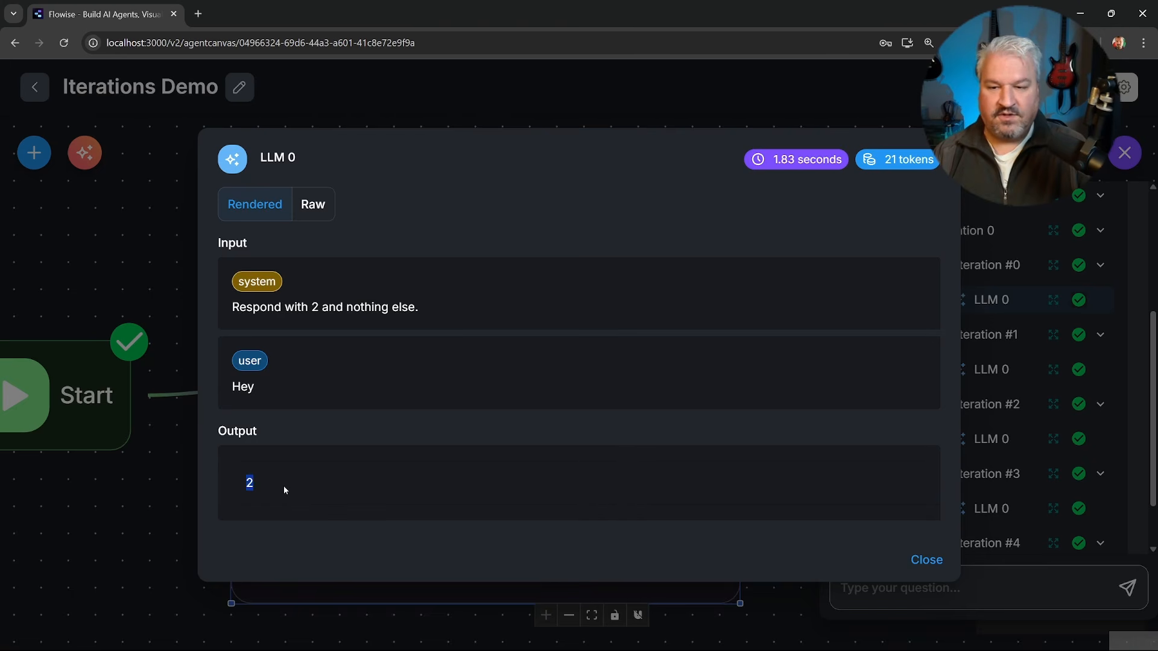
left_click(1041, 559)
left_click(1054, 438)
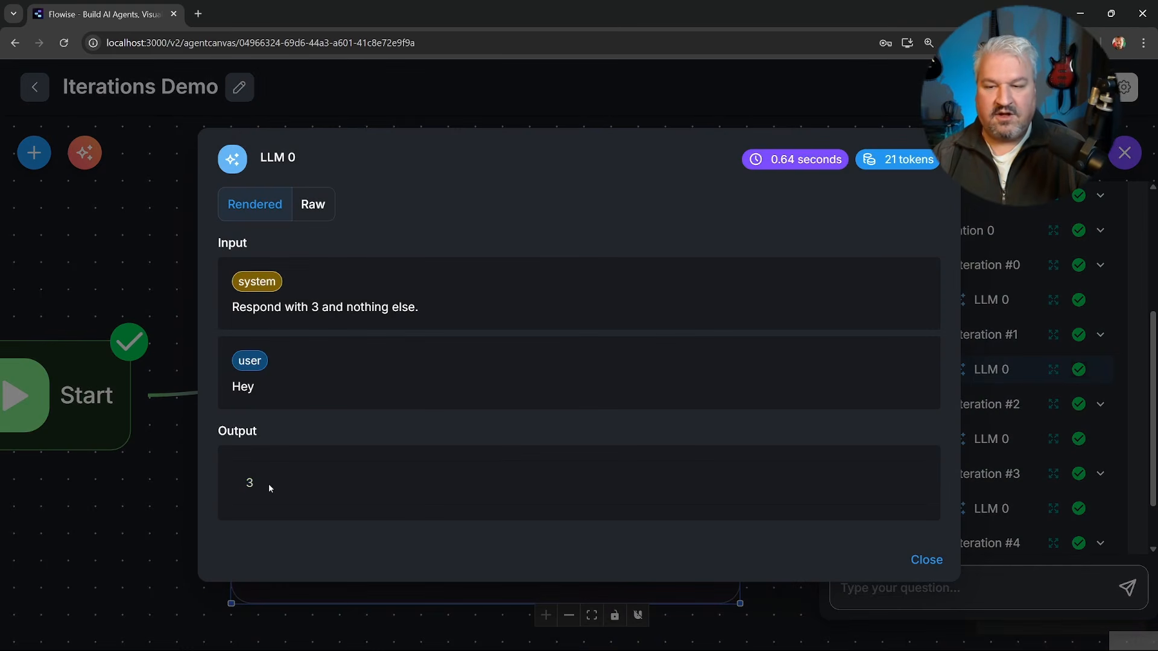
left_click(946, 557)
scroll(1033, 472, "down", 2)
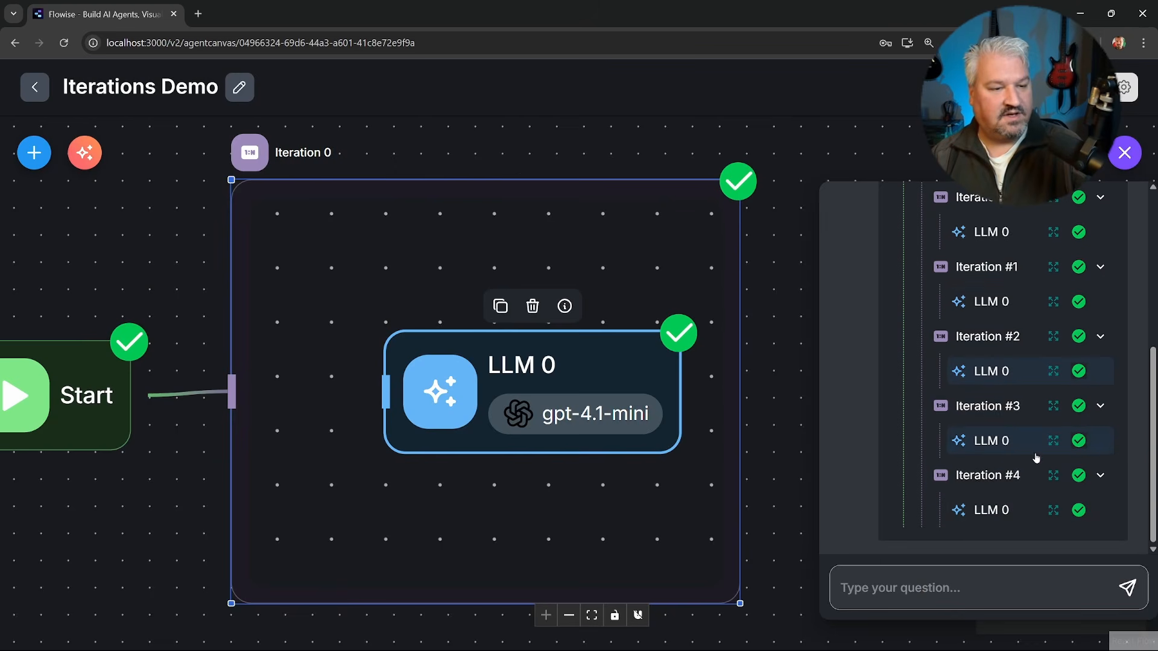
Replace the numbers in the Iteration node's array input with an empty JSON object {} on its own line.
left_click(481, 246)
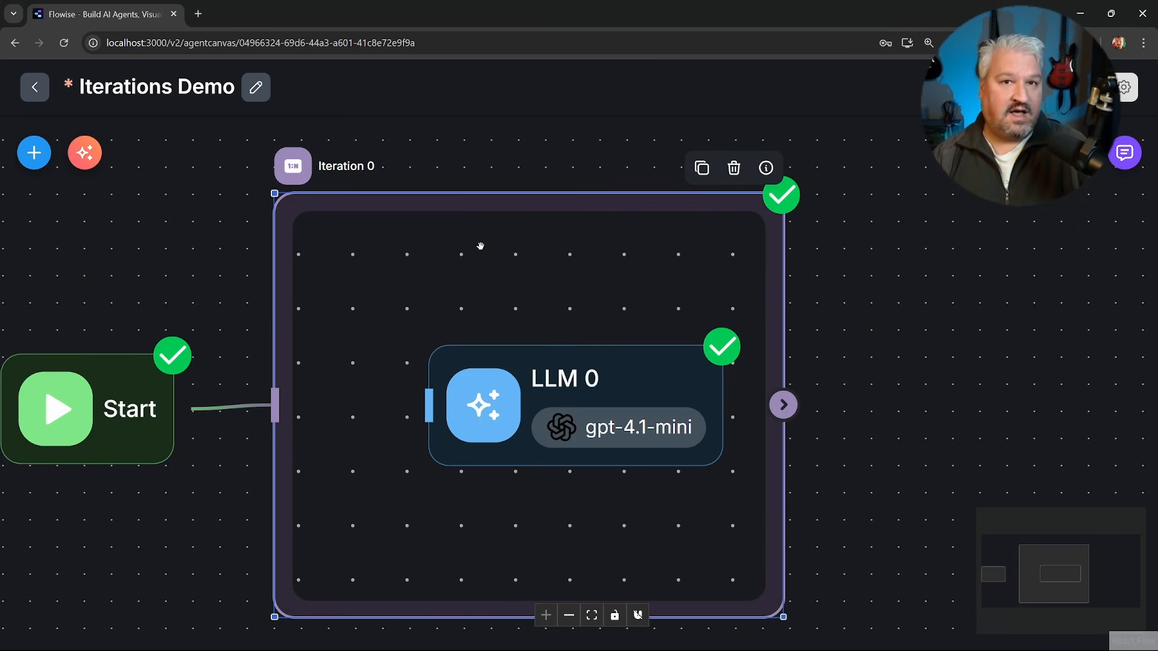
double_click(481, 246)
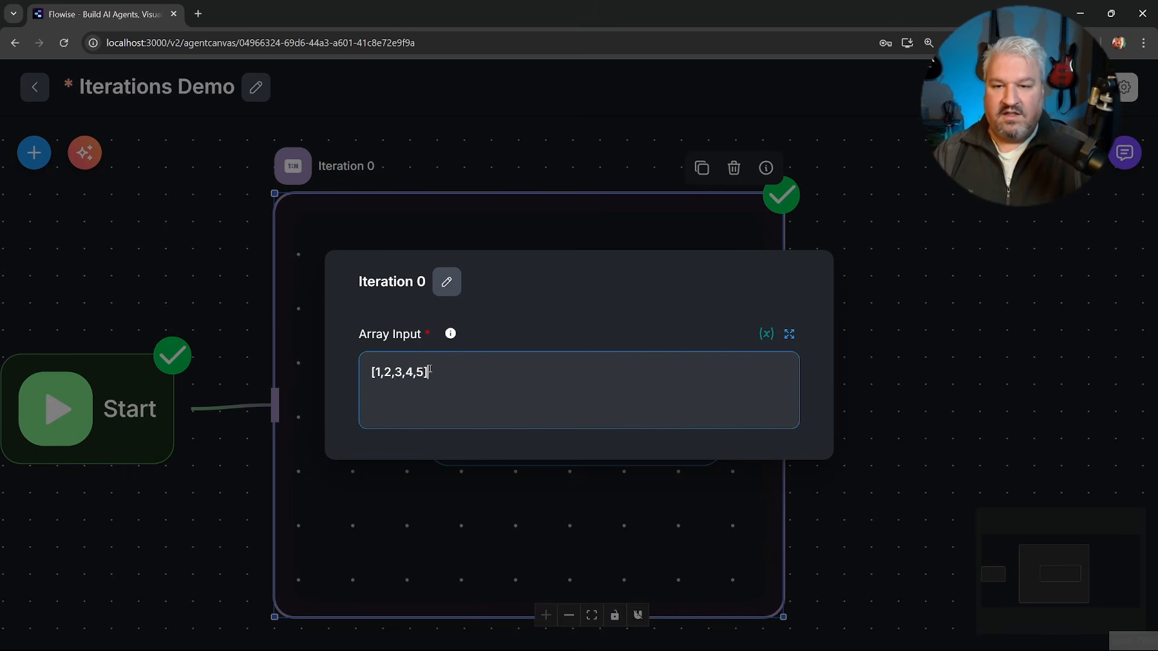
left_click_drag(374, 372, 410, 373)
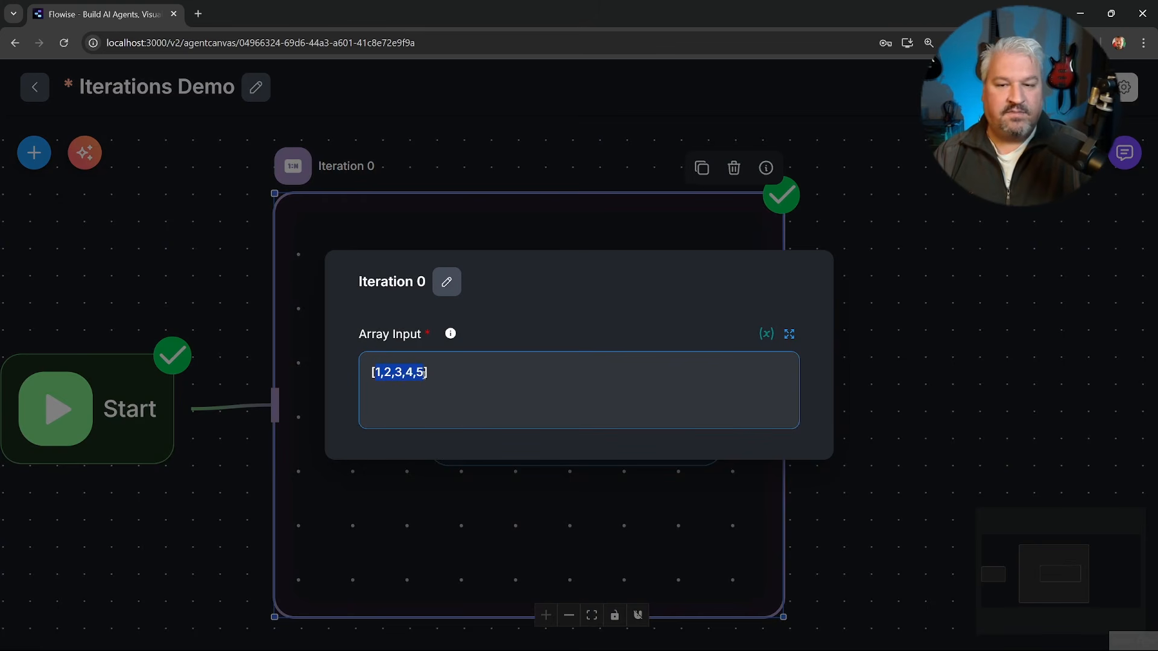
key("BackSpace")
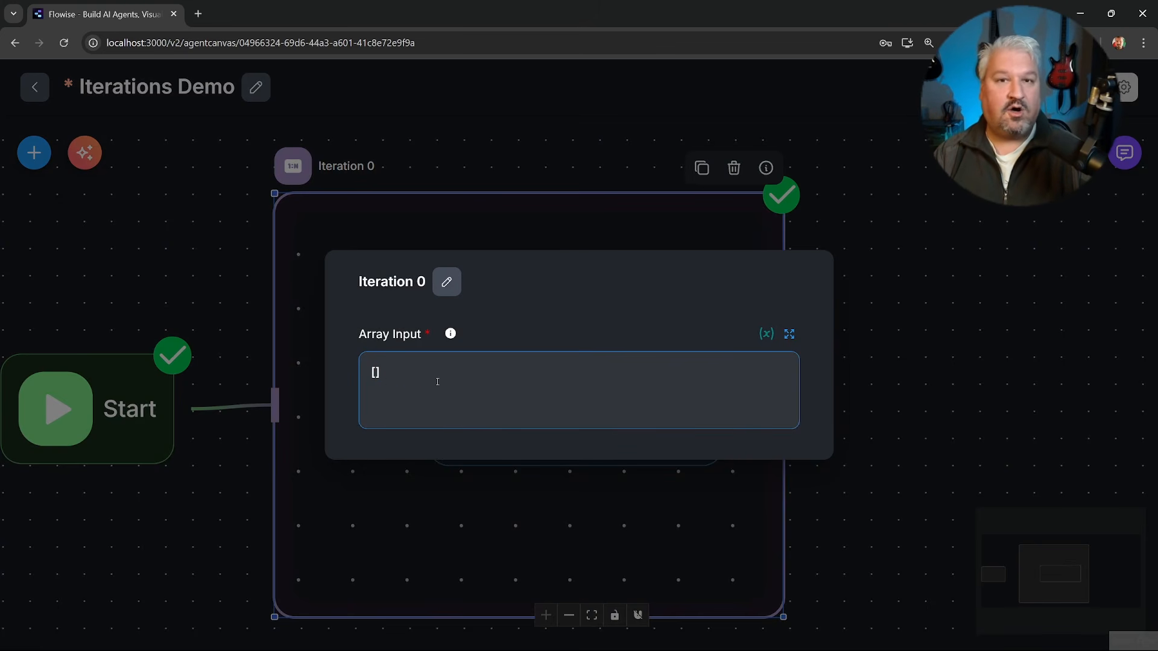
key("Return")
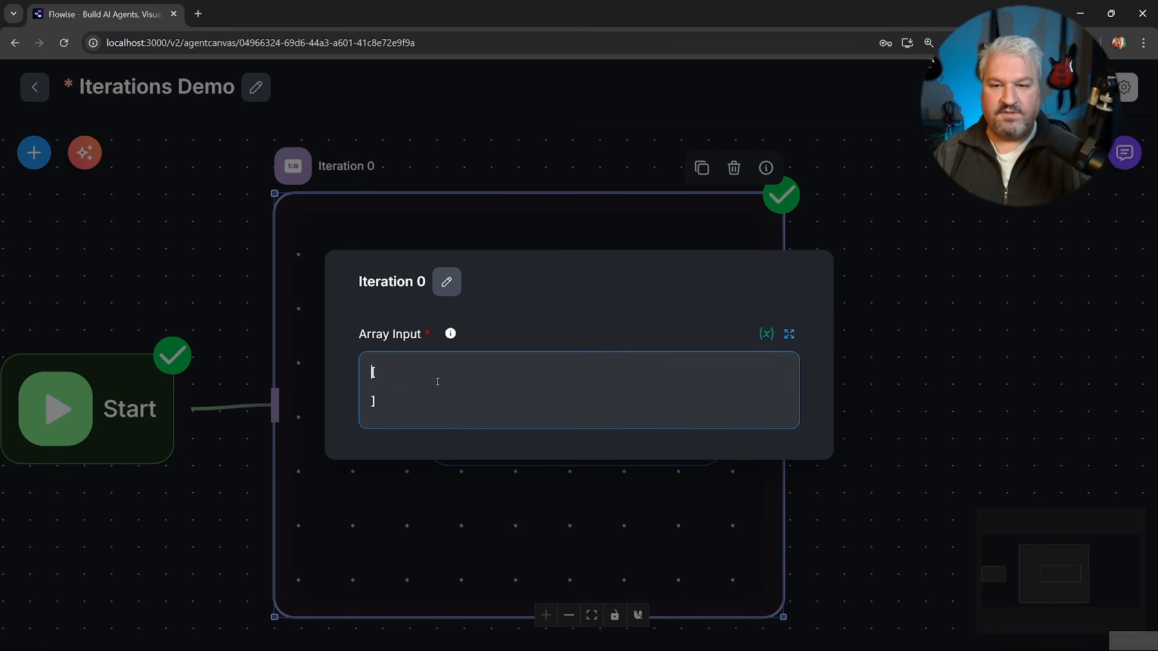
key("Return")
type("{}")
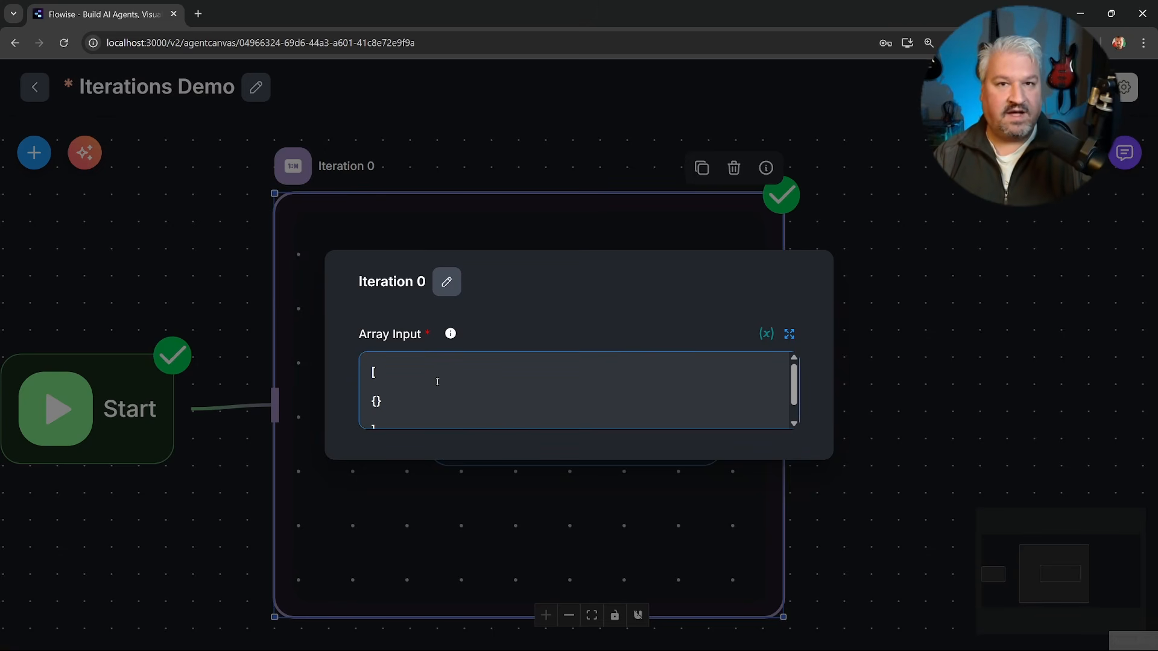
Fill the object in the expanded array input with a "name" value and an "age" of 30.
left_click(788, 333)
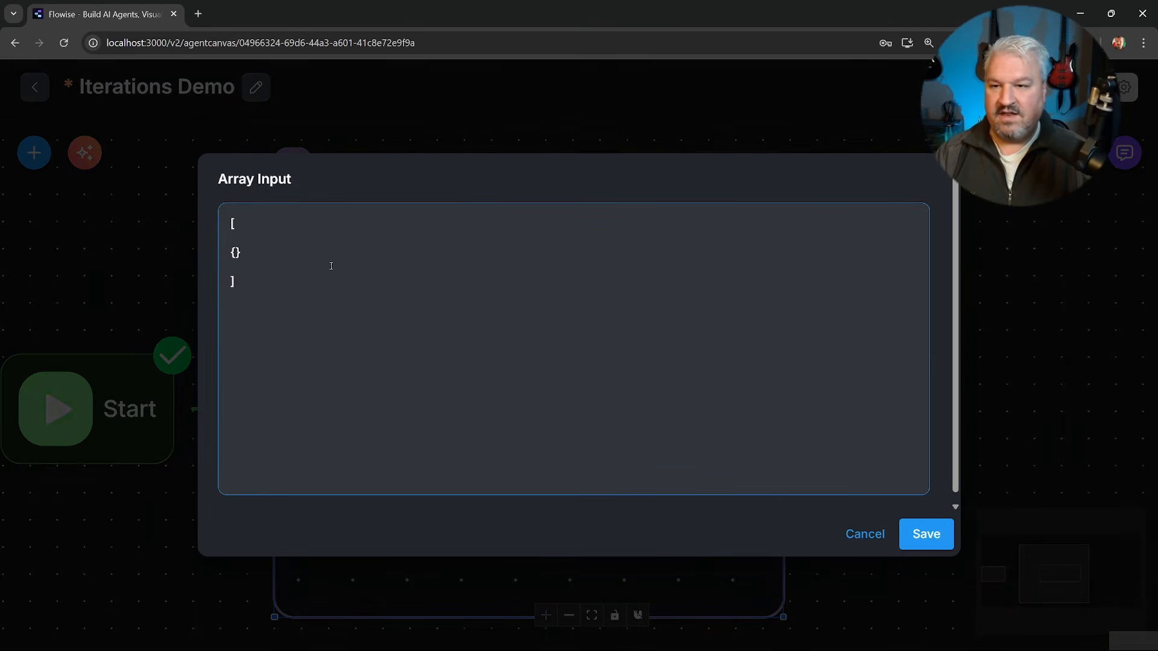
left_click(235, 253)
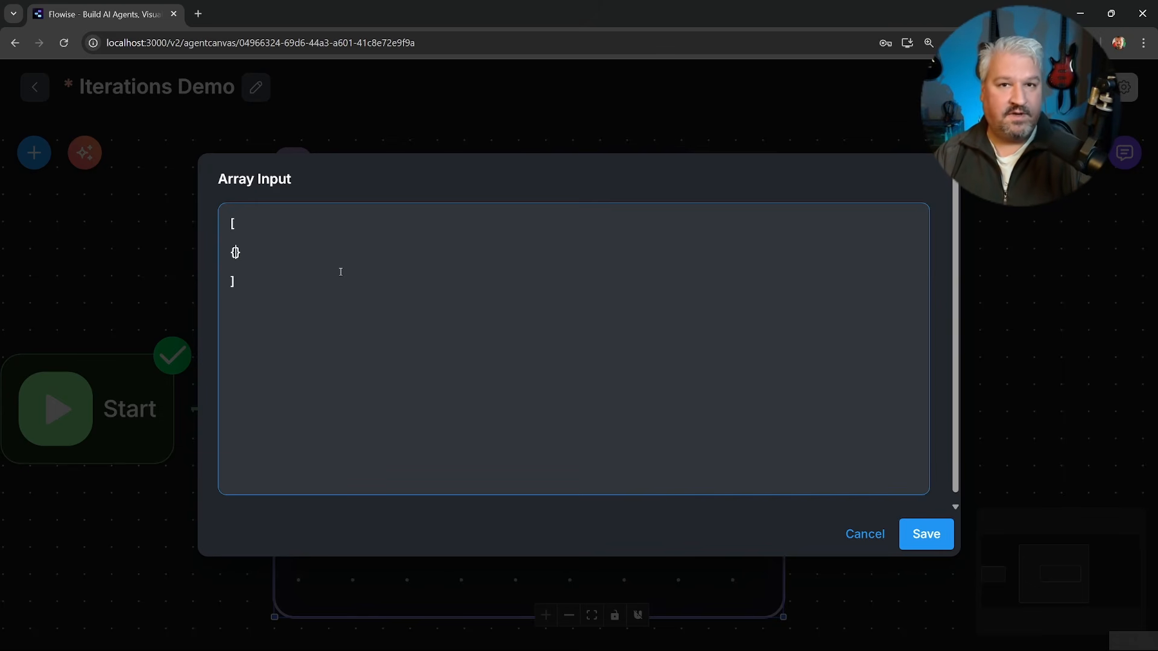
type("\"name\": \"Alice\", \"age\": 30")
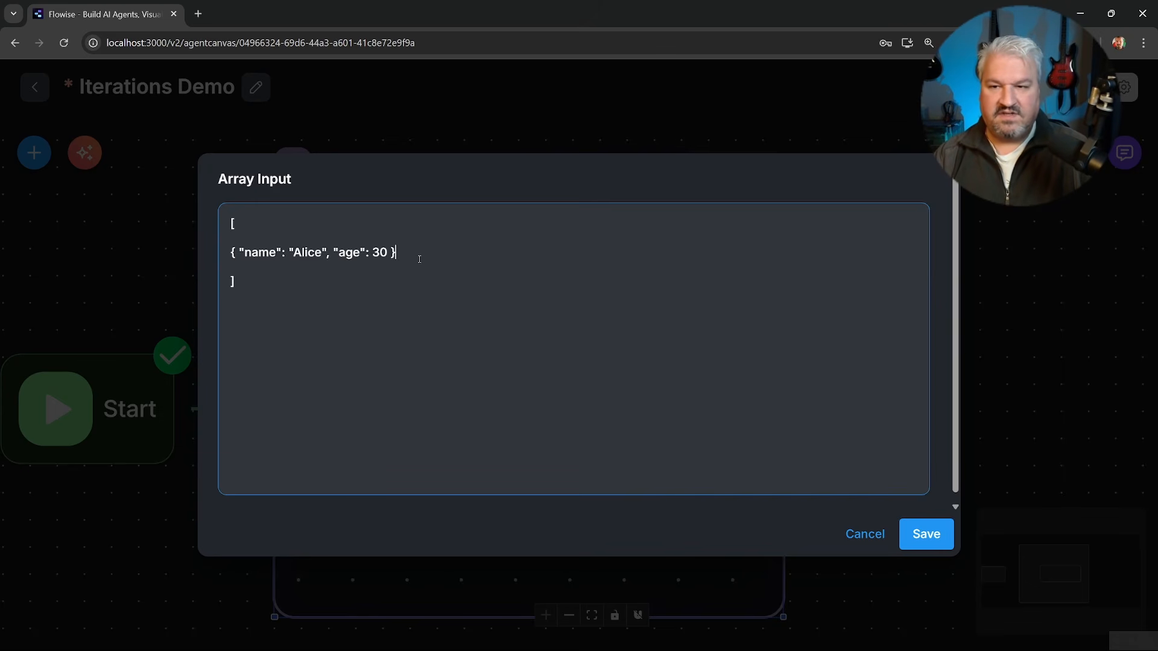
left_click_drag(240, 253, 320, 253)
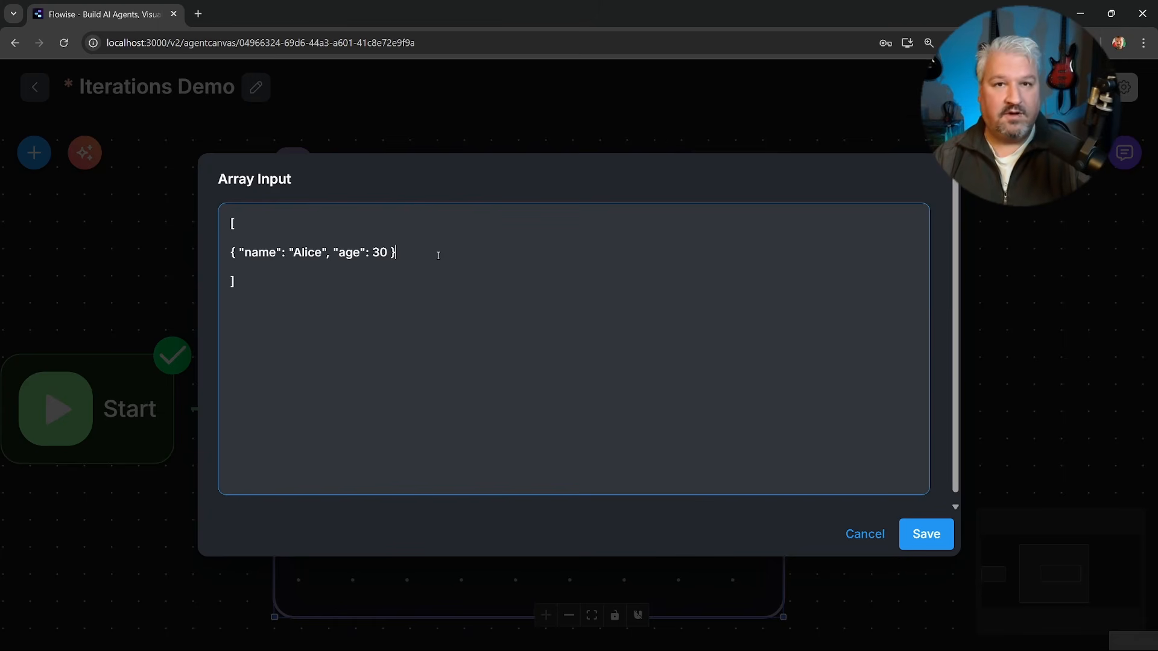
Add four more name/age objects with ages 25, 35, 28 and 40, then save the array and close the Iteration node's settings.
type(",")
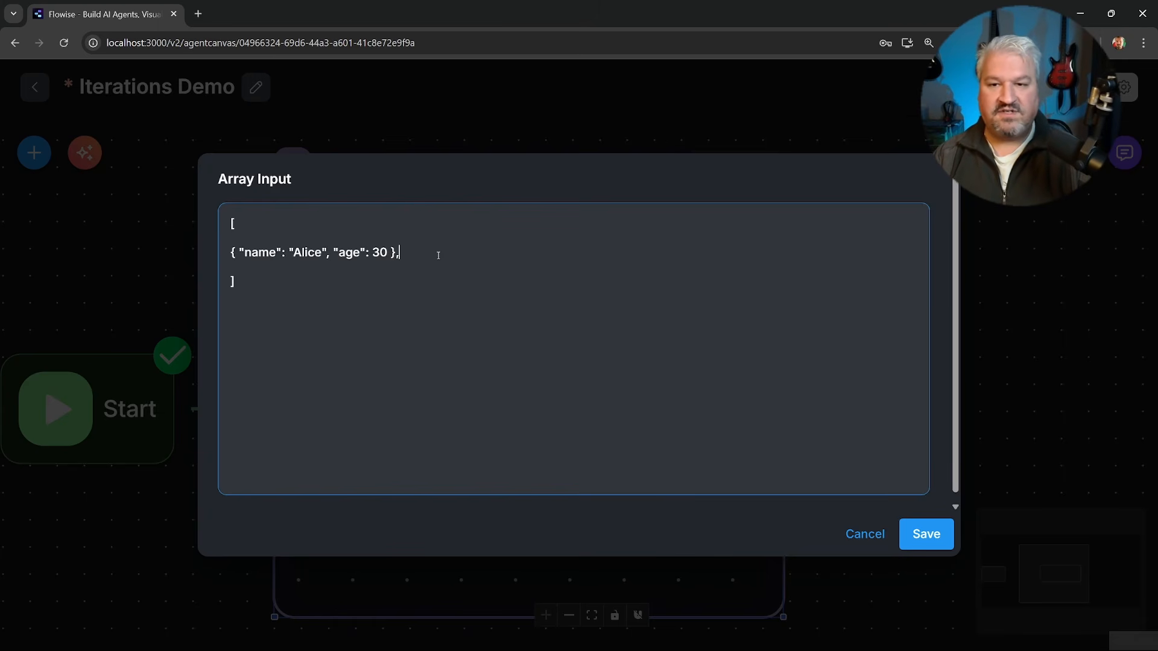
key("Return")
type("{ \"name\": \"Bob\", \"age\": 25 }, { \"name\": \"Charlie\", \"age\": 35 }, { \"name\": \"Diana\", \"age\": 28 }, { \"name\": \"Ethan\", \"age\": 40 }")
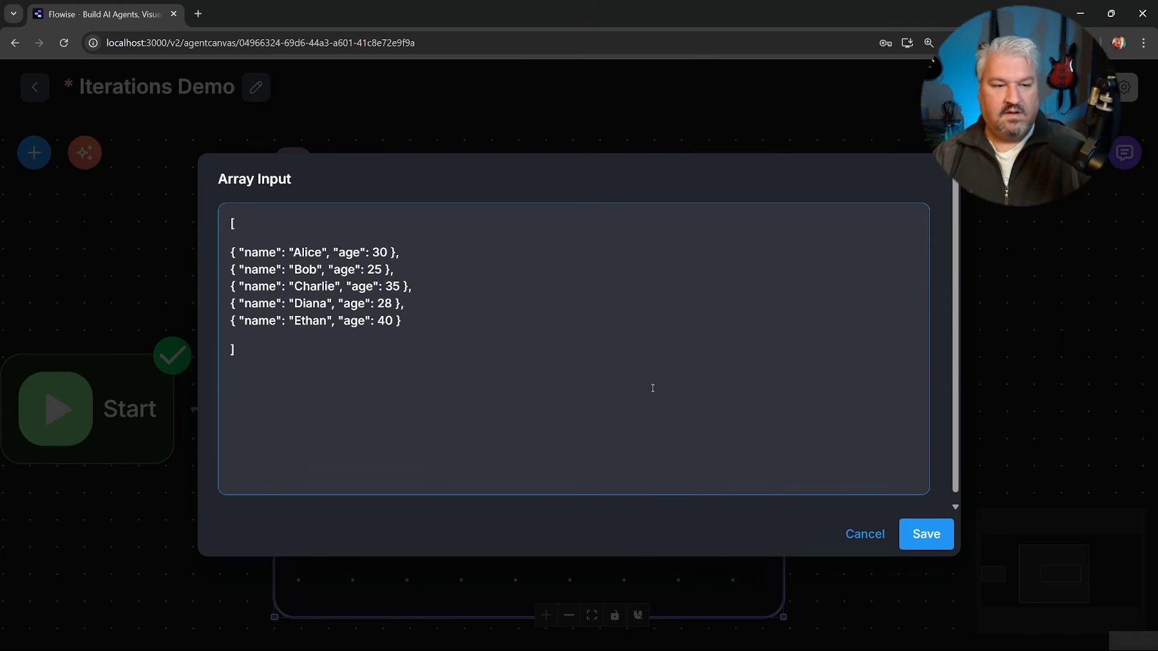
left_click(925, 534)
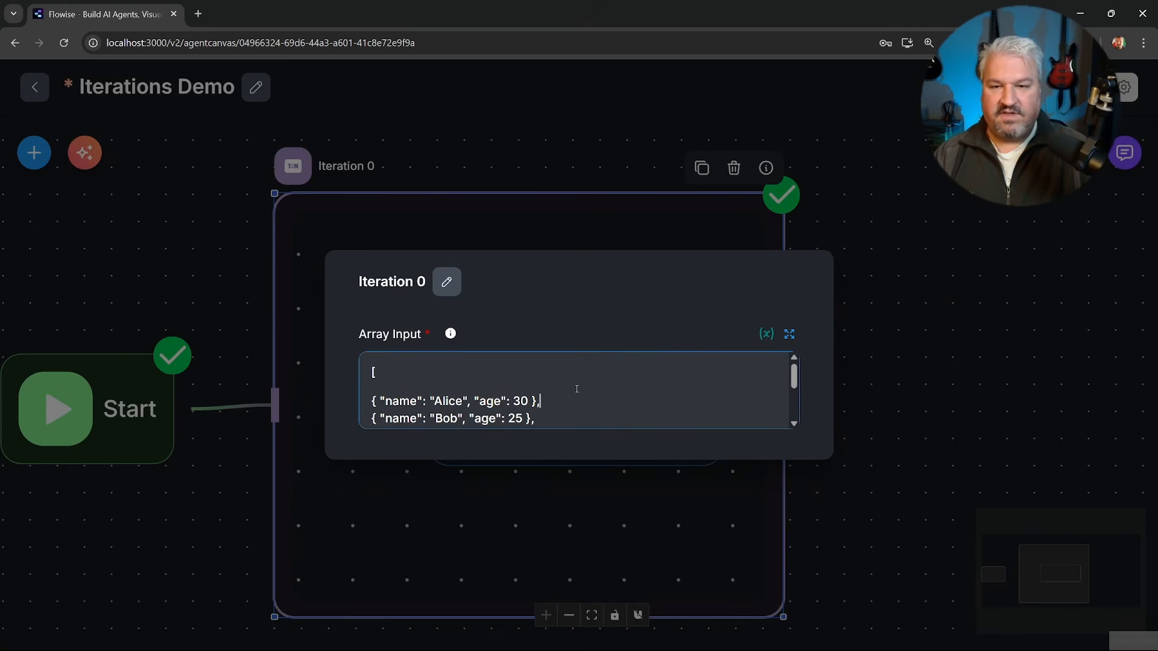
left_click(765, 480)
Replace LLM 0's system message with an instruction to respond "Hello [name], I see you are [age] years old" using Context: {{ $iteration }}, and save it.
left_click_drag(594, 394, 552, 391)
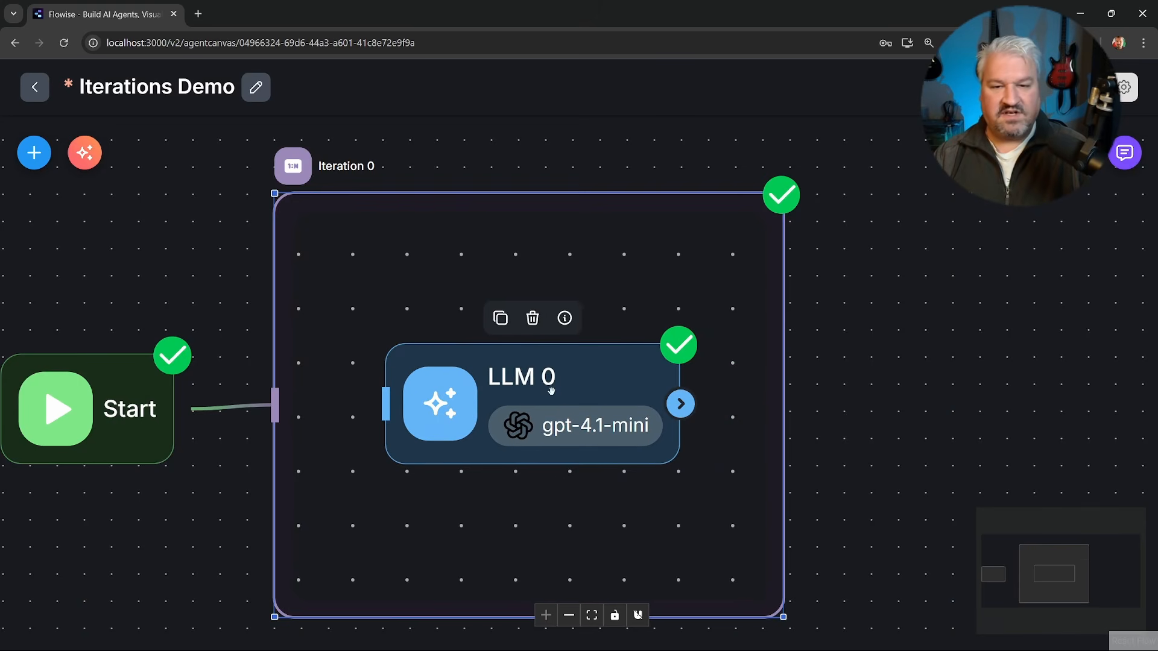
double_click(559, 382)
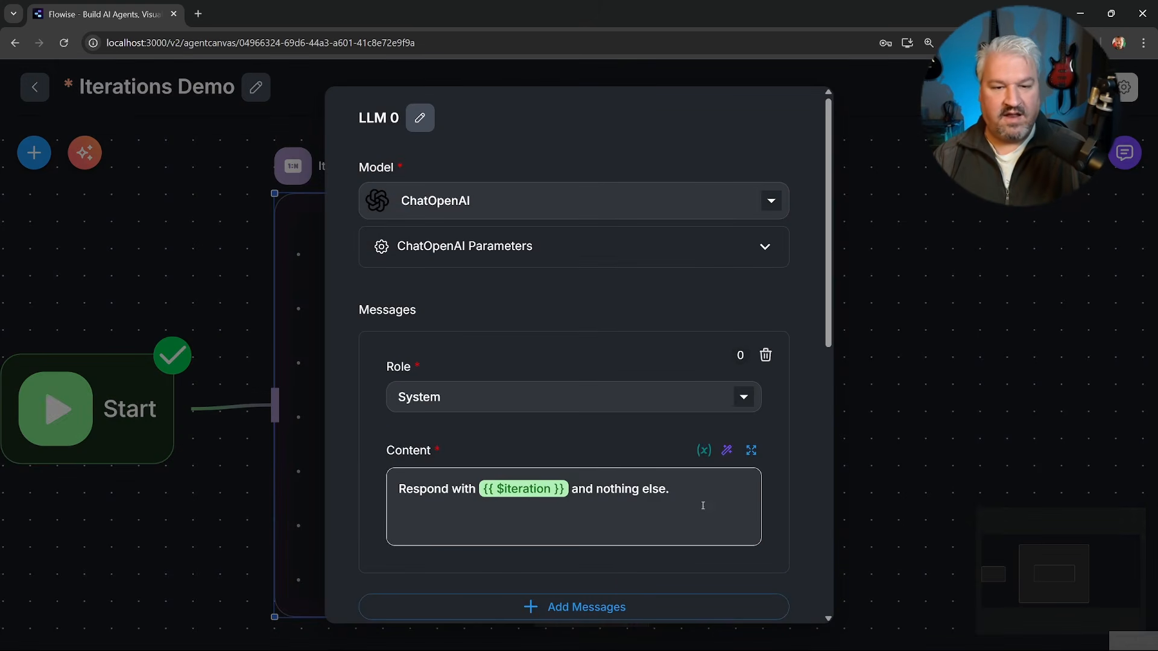
left_click(751, 451)
left_click(489, 305)
key("ctrl+a")
key("ctrl+v")
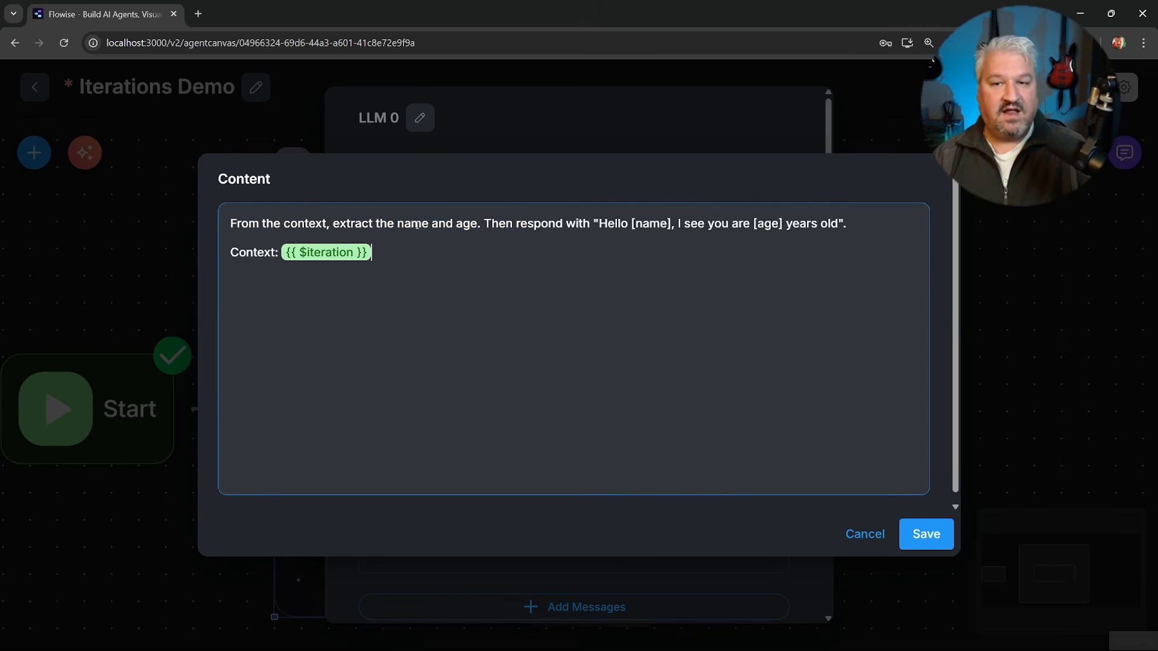
left_click_drag(486, 225, 638, 226)
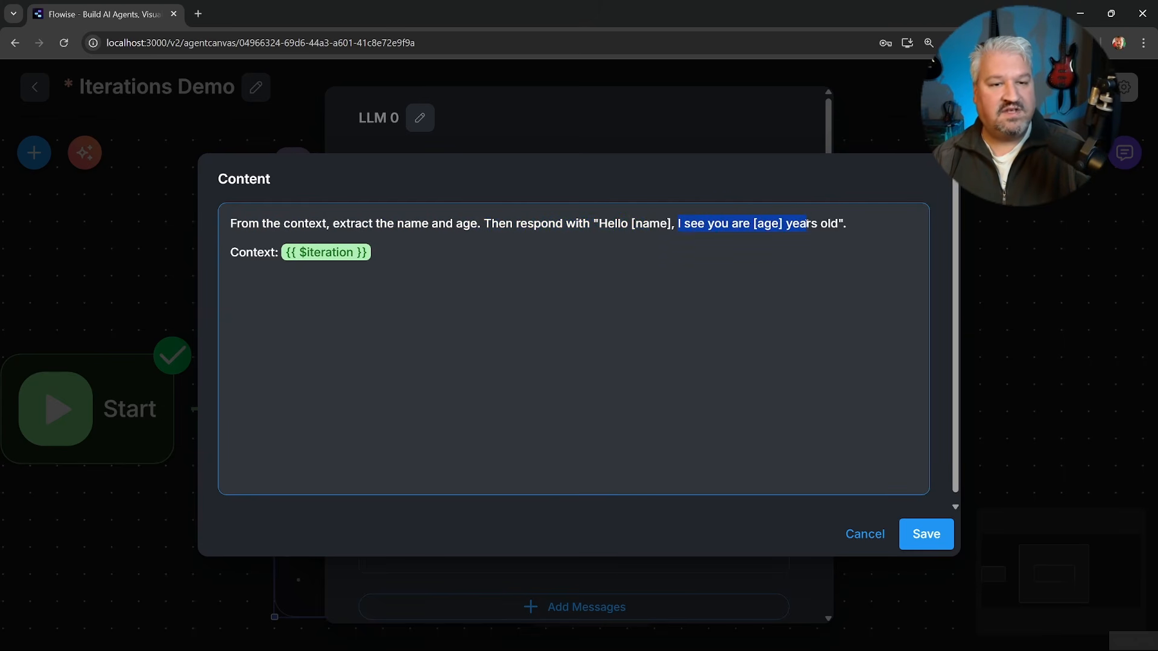
left_click(859, 232)
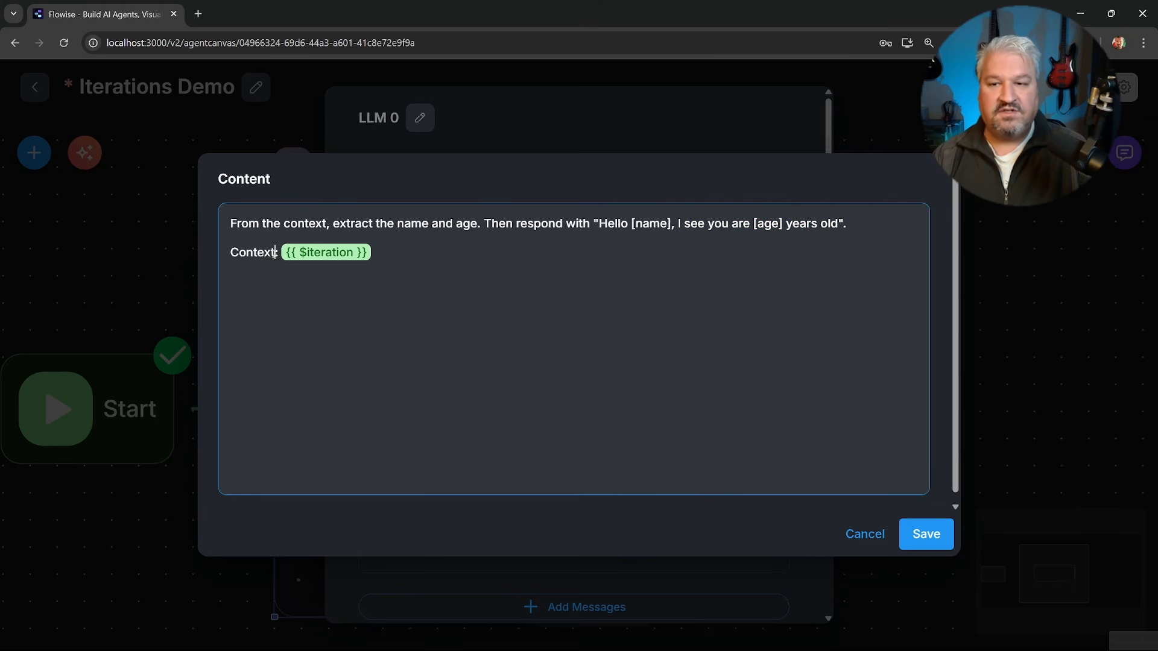
left_click(927, 535)
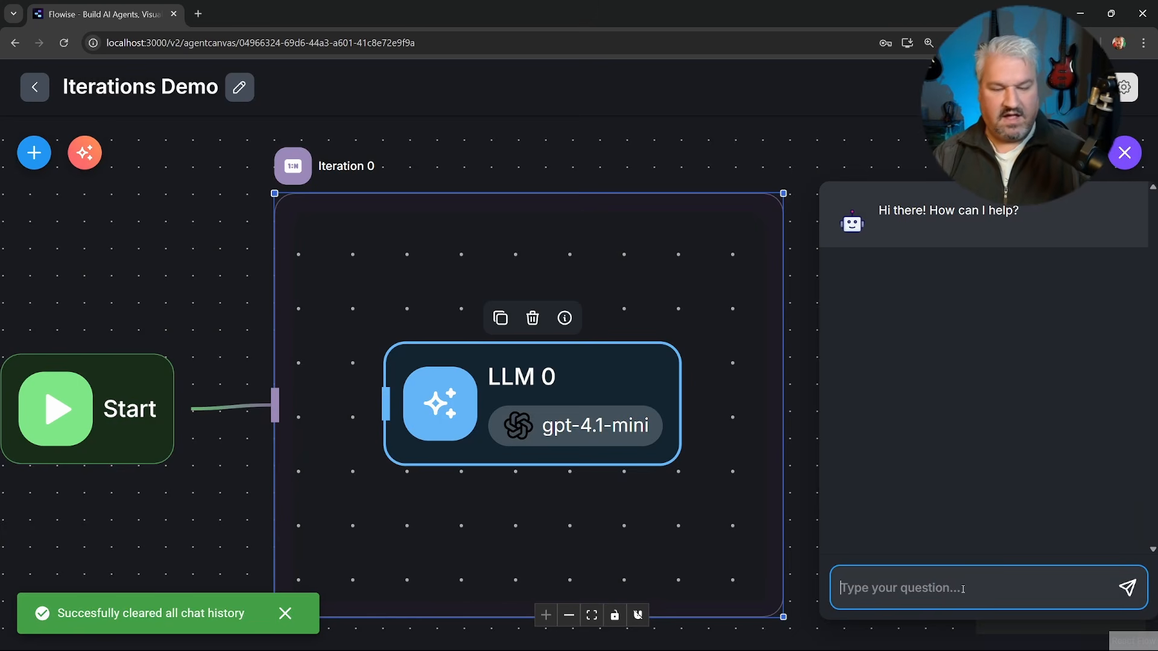
Run the flow by sending "Hey" in a cleared chat and expand the run's process flow.
type("Hey")
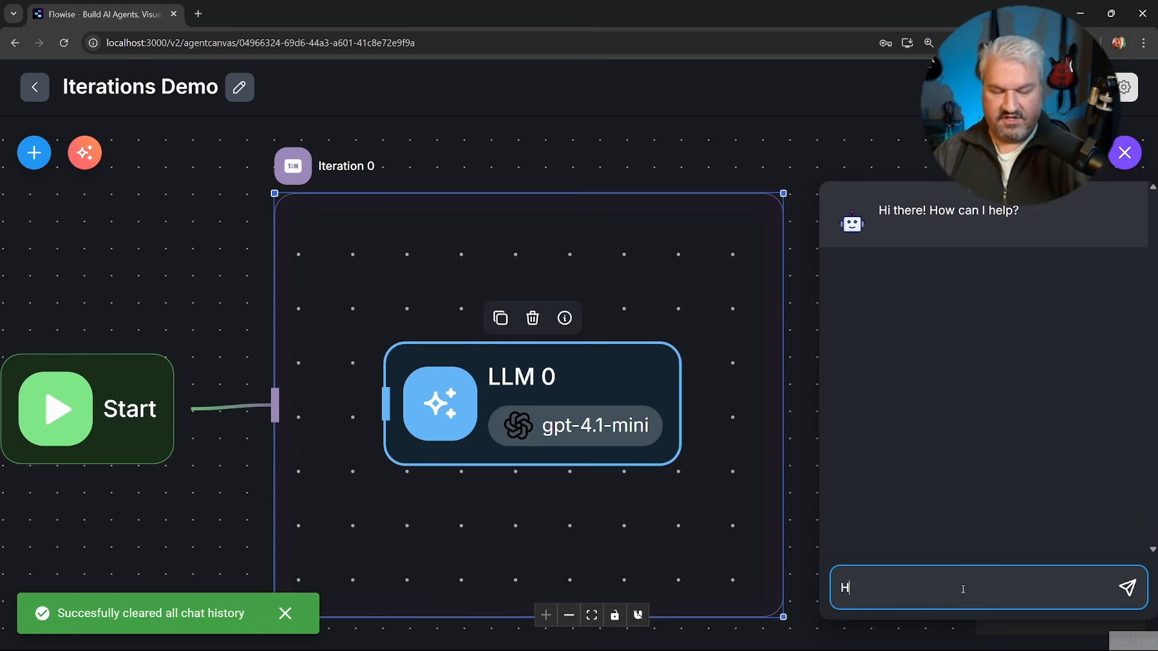
key("Return")
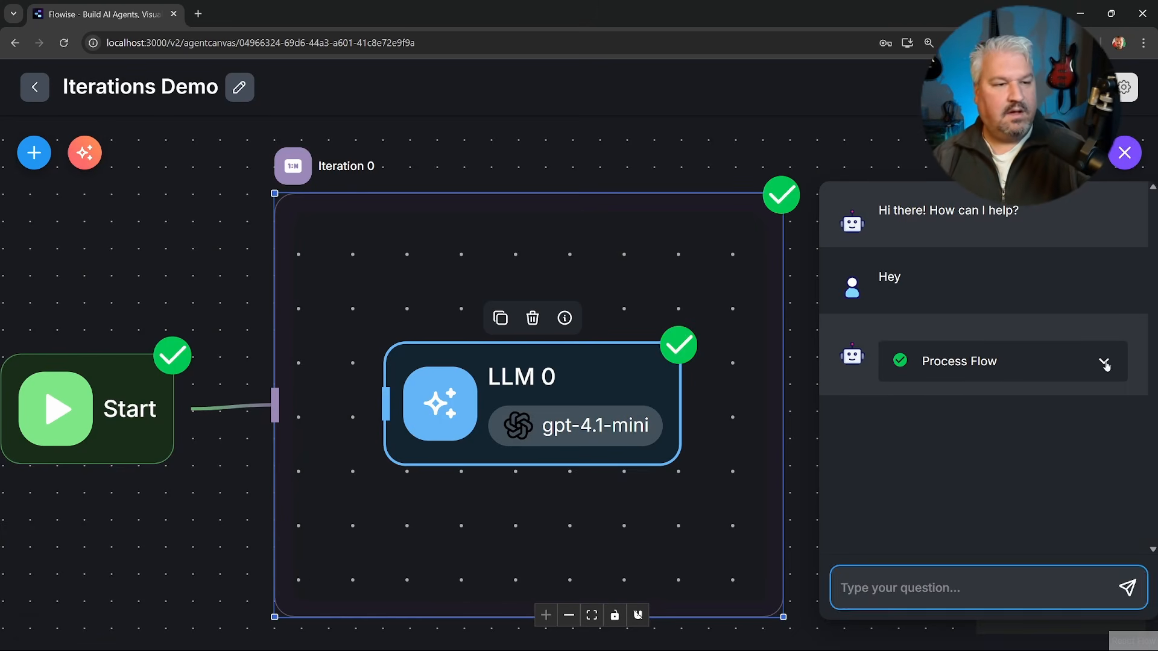
left_click(1103, 362)
scroll(984, 355, "down", 2)
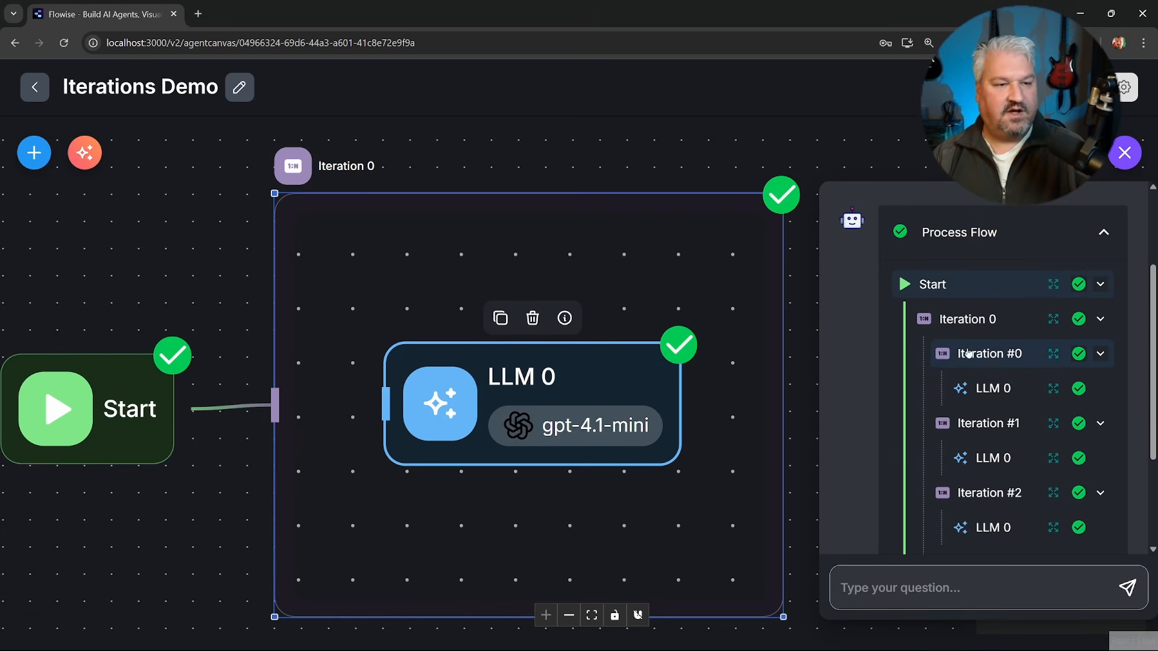
Examine the context passed to the LLM and its output in Iteration #0.
left_click(1052, 389)
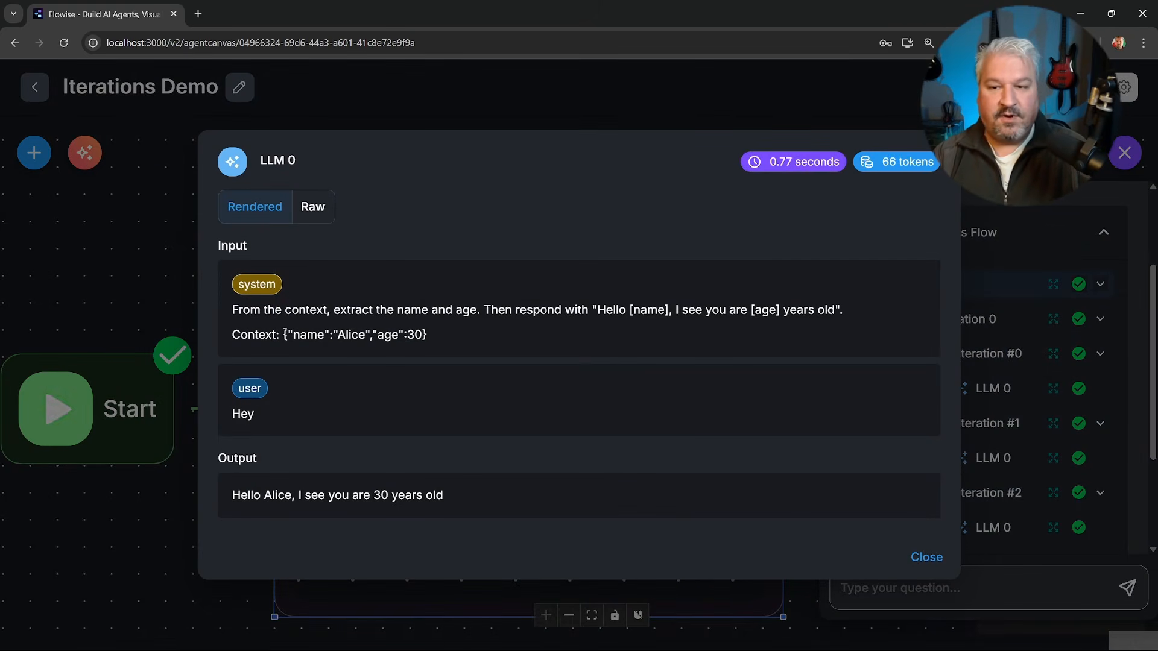
left_click_drag(284, 334, 450, 339)
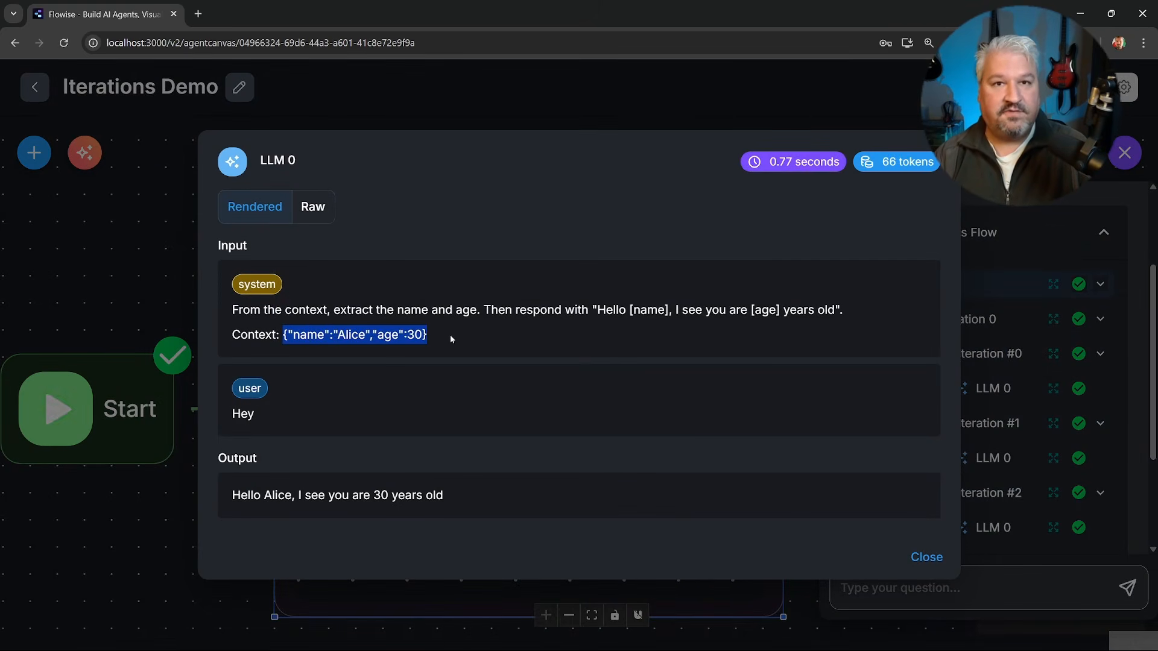
left_click(450, 337)
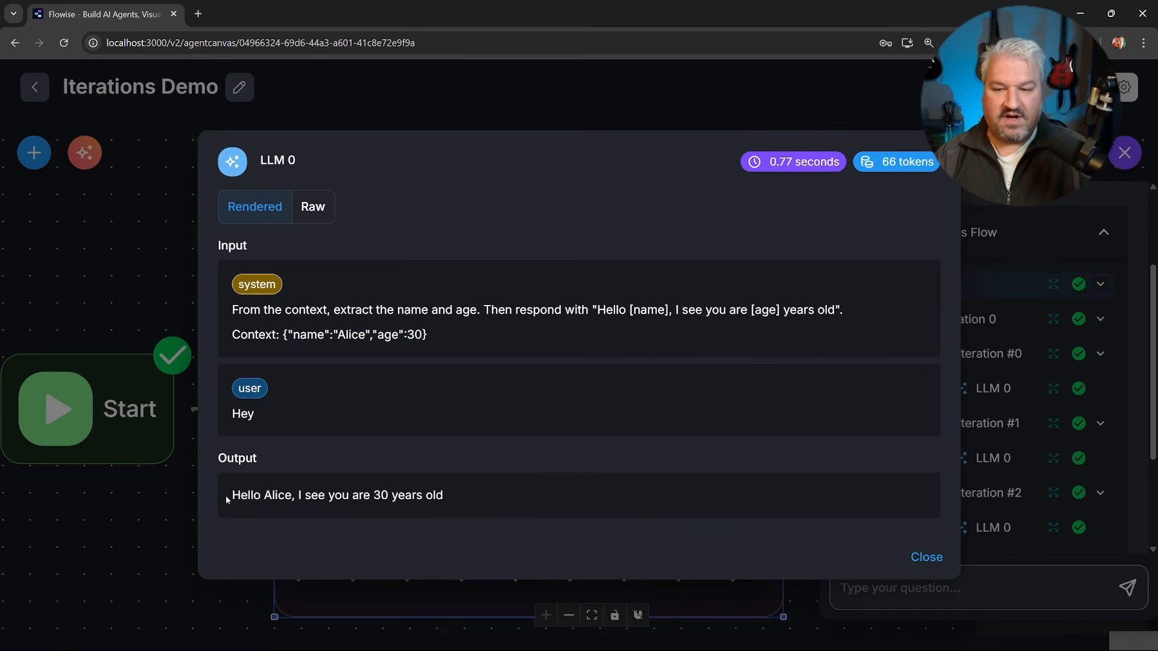
left_click_drag(225, 497, 433, 495)
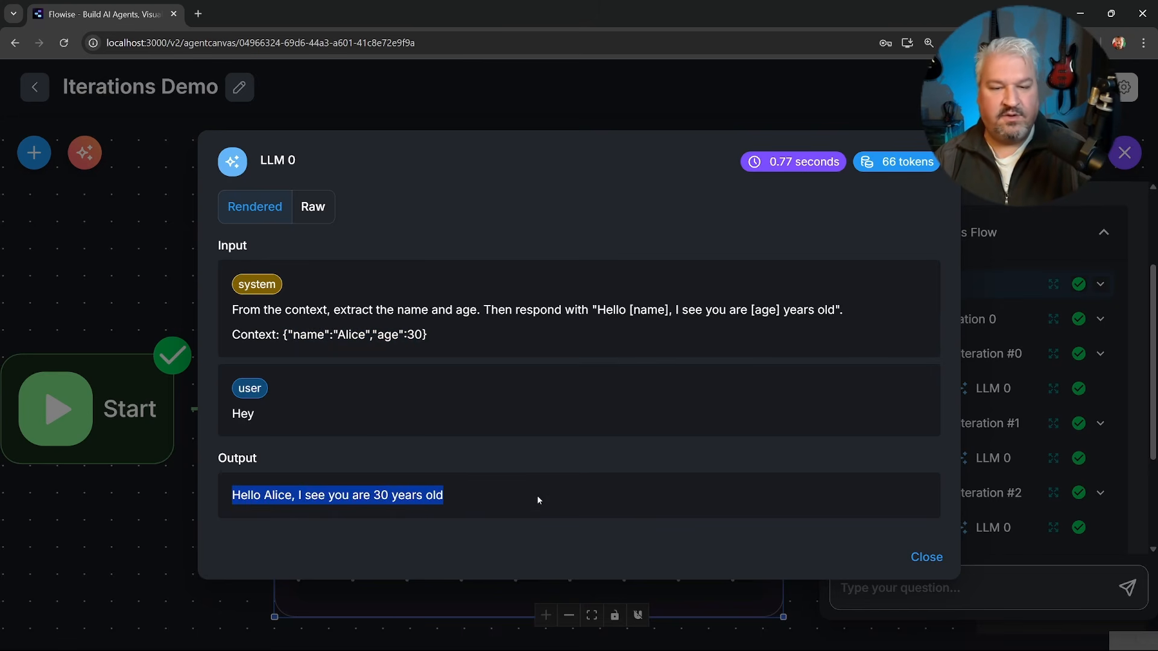
left_click(925, 557)
Examine the LLM's context and output in Iteration #1, plus the combined output of the Iteration 0 node.
left_click(989, 459)
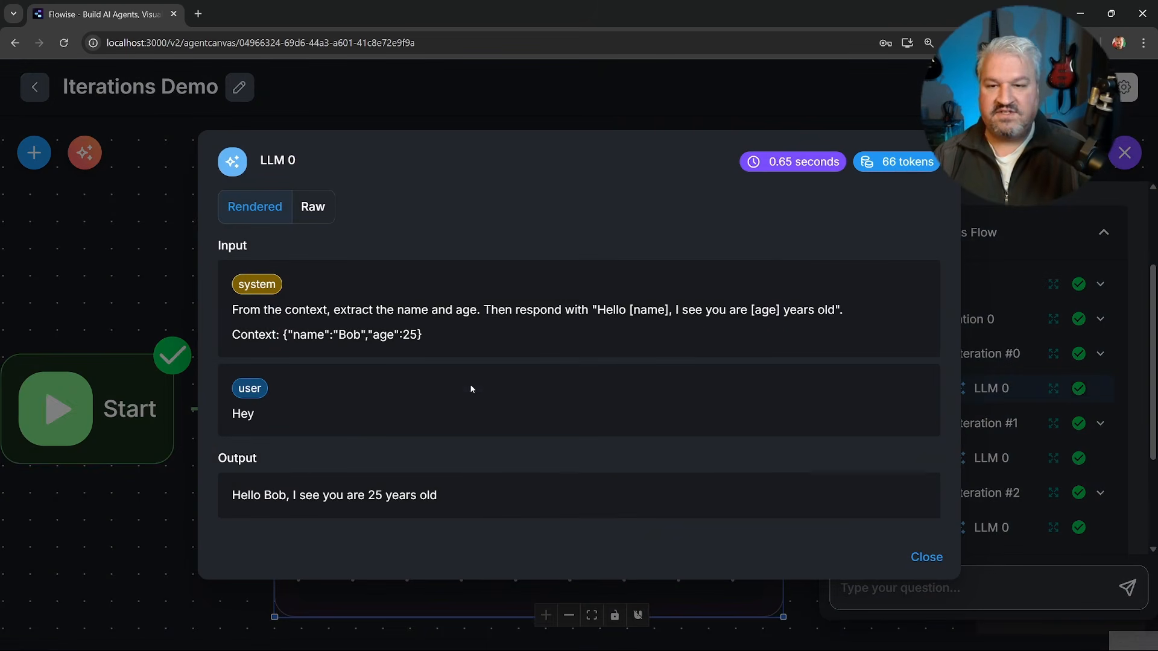
left_click_drag(288, 334, 417, 335)
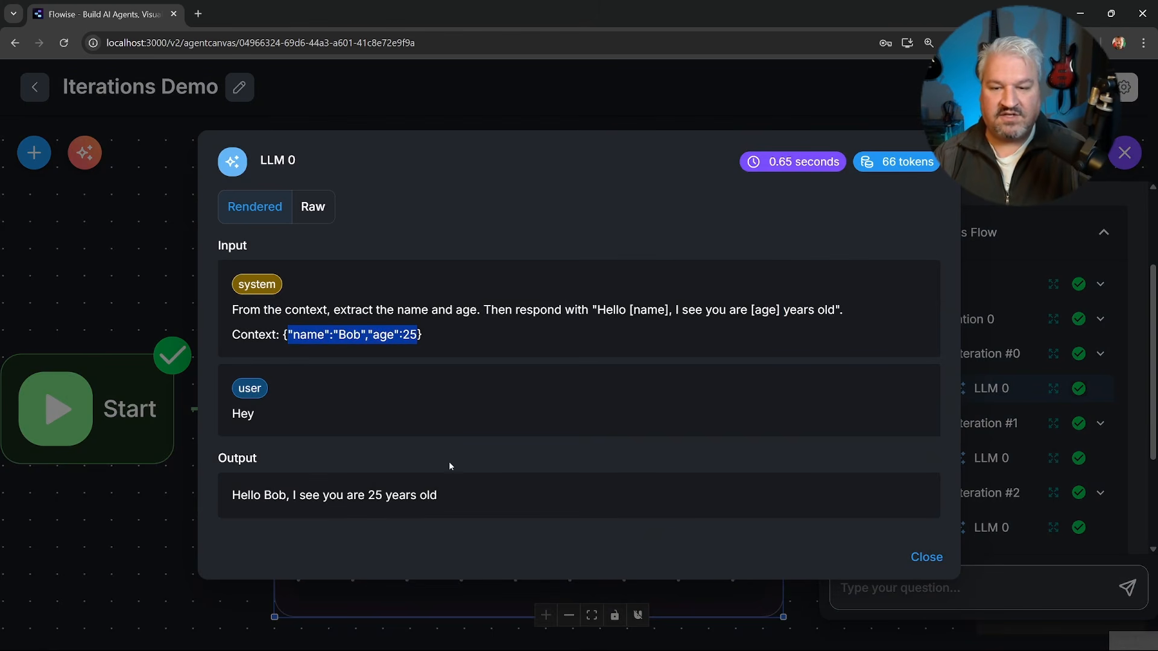
left_click_drag(438, 495, 386, 495)
left_click(982, 311)
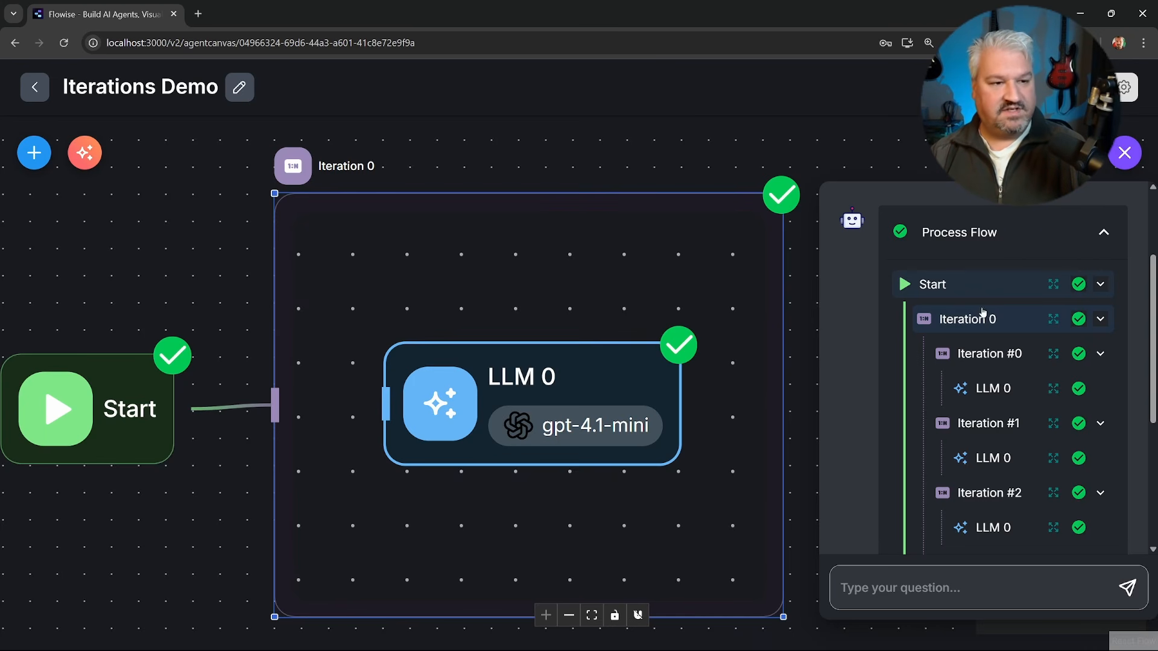
left_click(1054, 320)
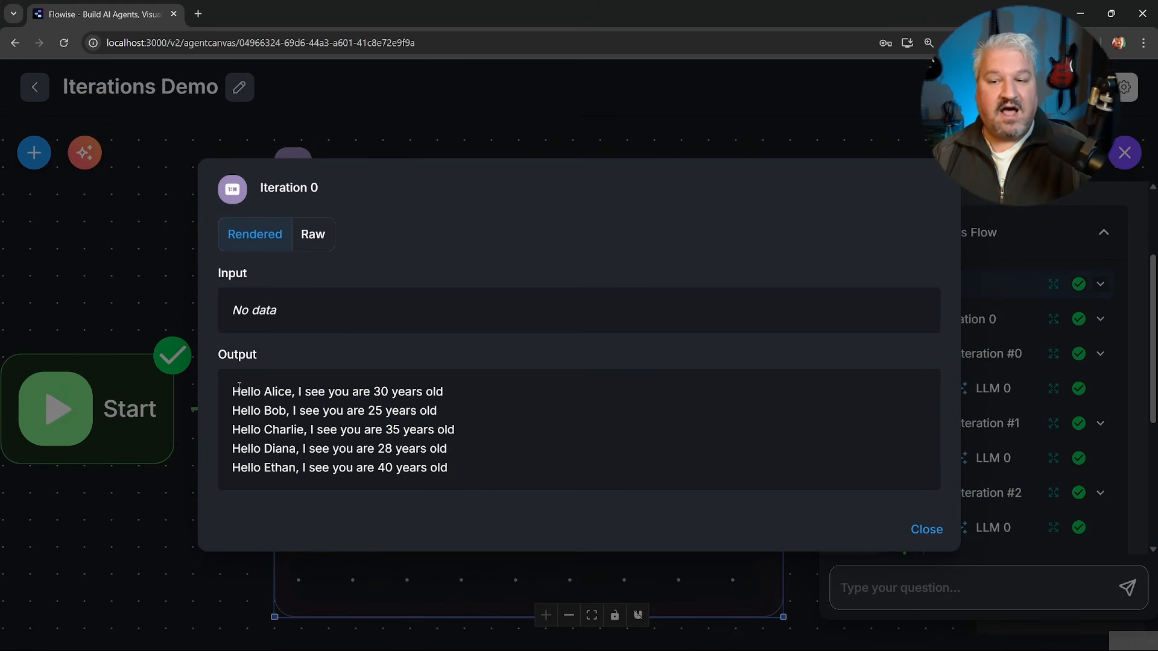
left_click_drag(236, 387, 463, 468)
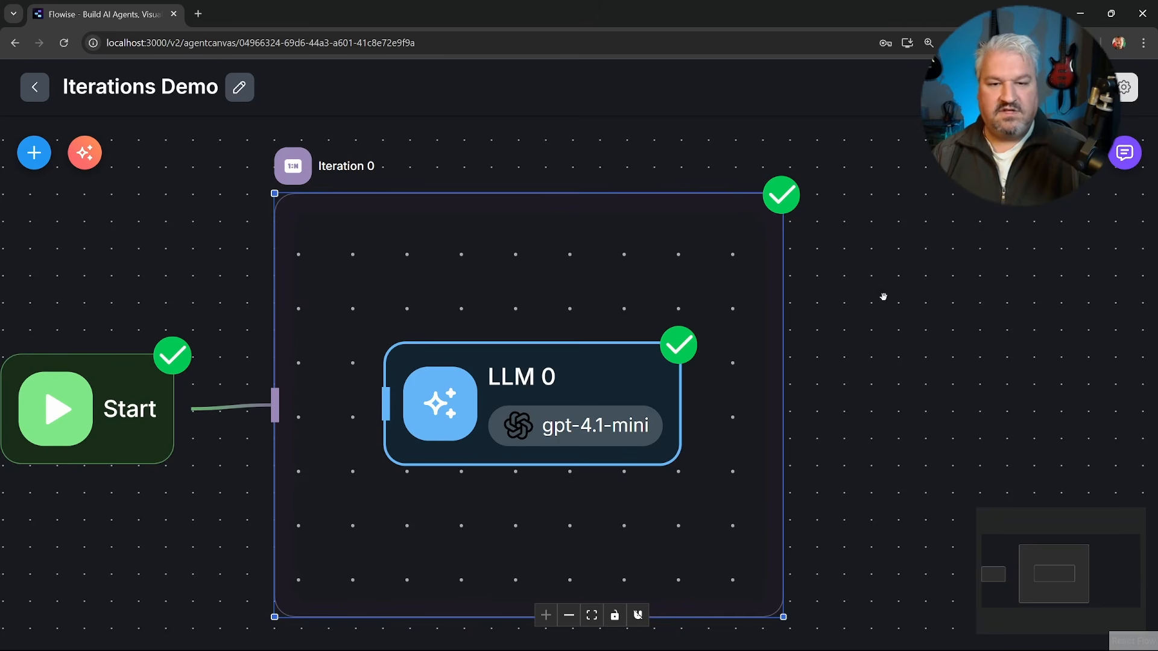
Add a Direct Reply node beside the Iteration node, connect the Iteration output to it and align it with the flow.
left_click_drag(914, 343, 847, 344)
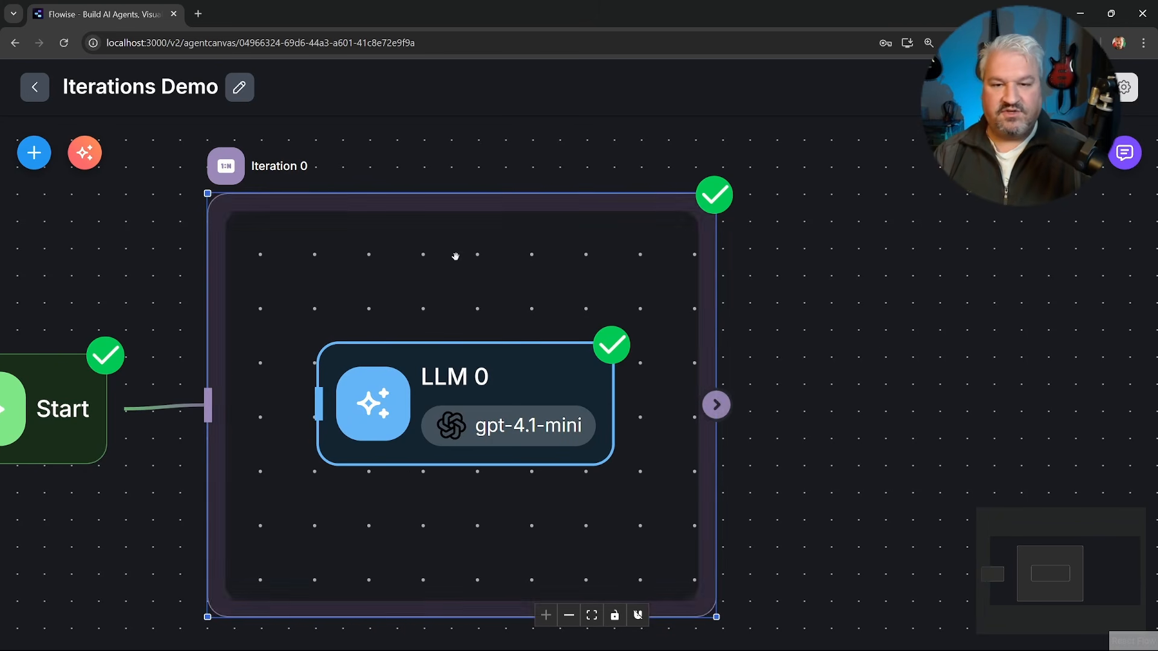
left_click(35, 153)
scroll(221, 401, "down", 4)
scroll(218, 398, "up", 1)
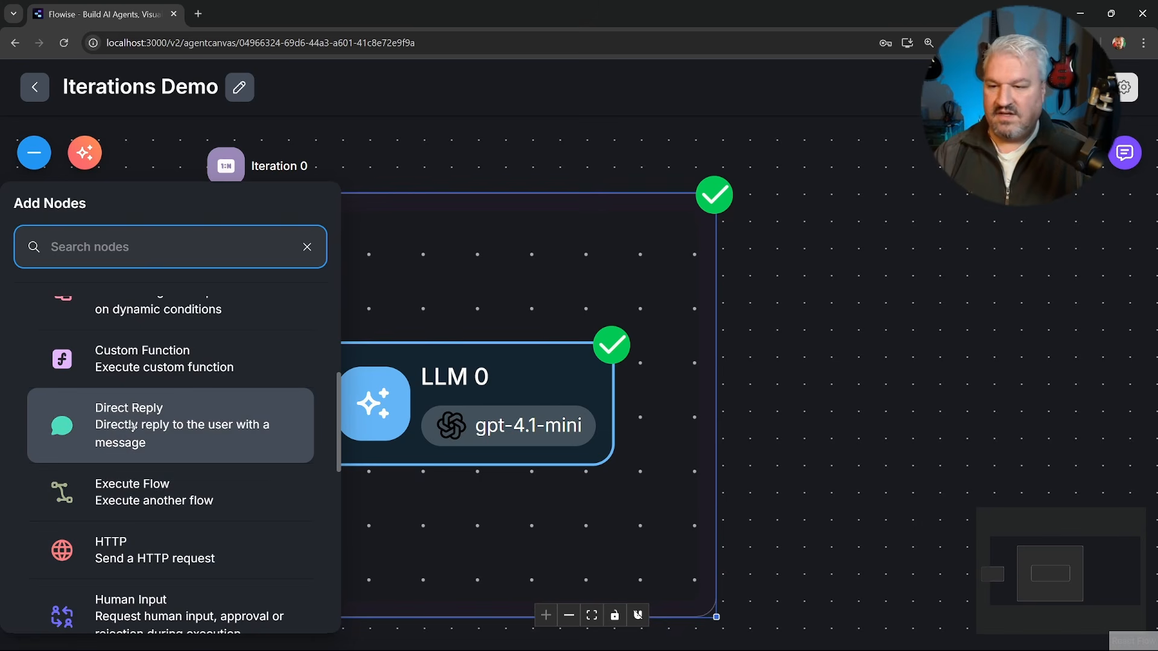
left_click_drag(120, 424, 929, 386)
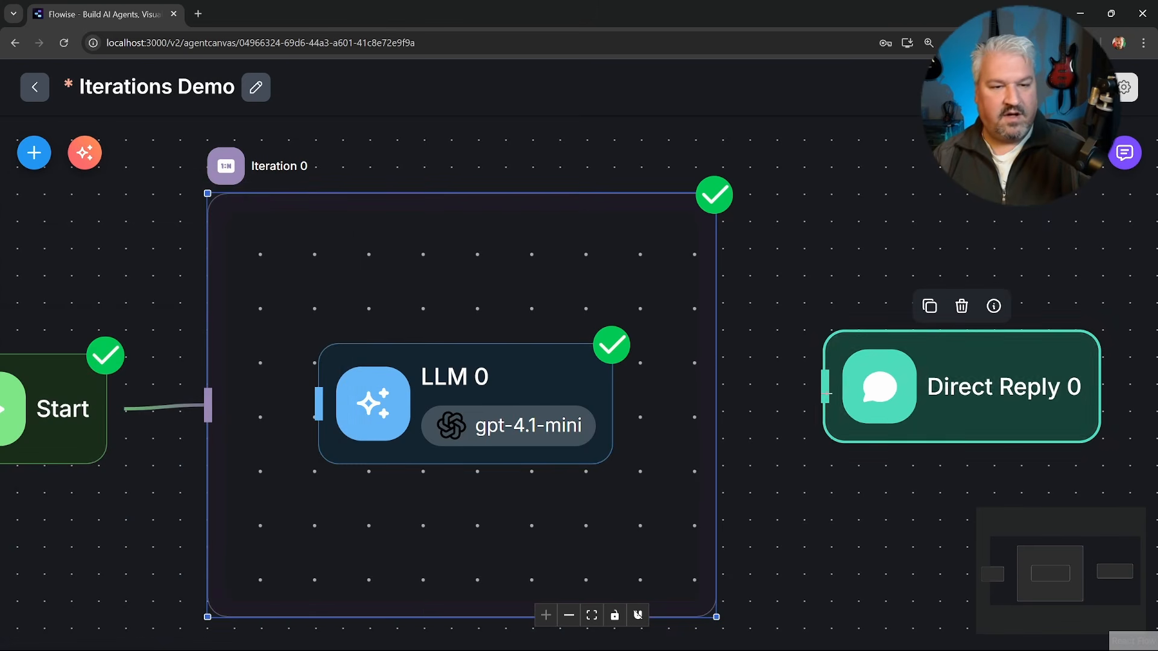
left_click_drag(716, 404, 825, 386)
left_click_drag(953, 400, 928, 419)
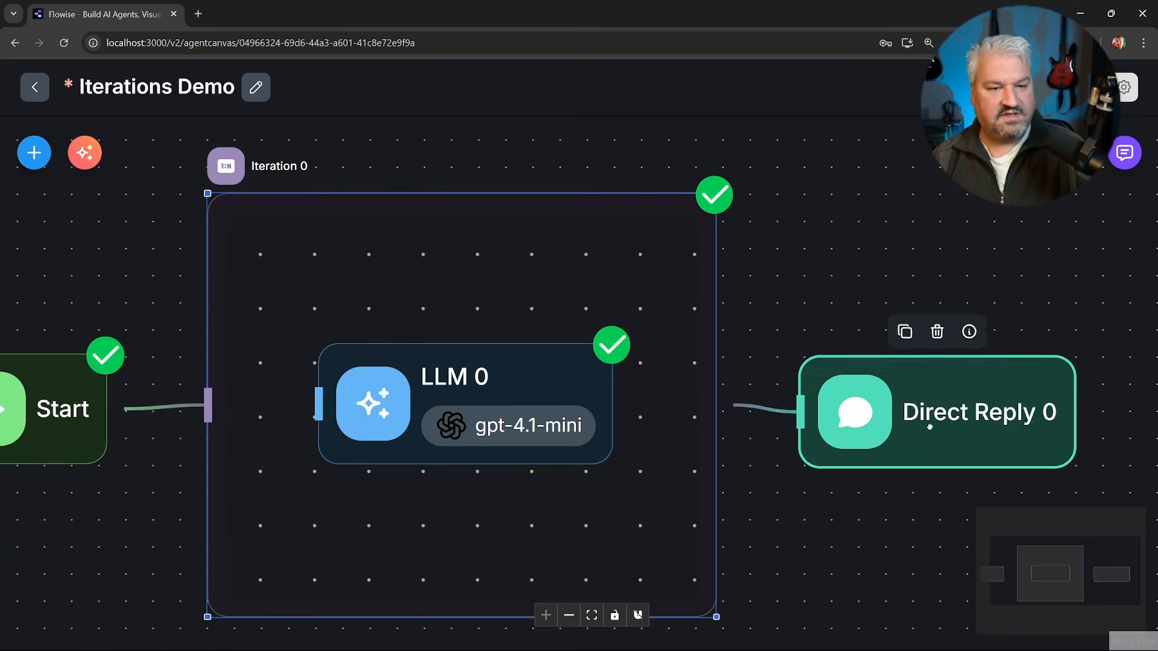
Set the Direct Reply message to the Iteration node's output variable {{ iterationAgentflow_0 }} and save the flow.
double_click(928, 418)
type("{{")
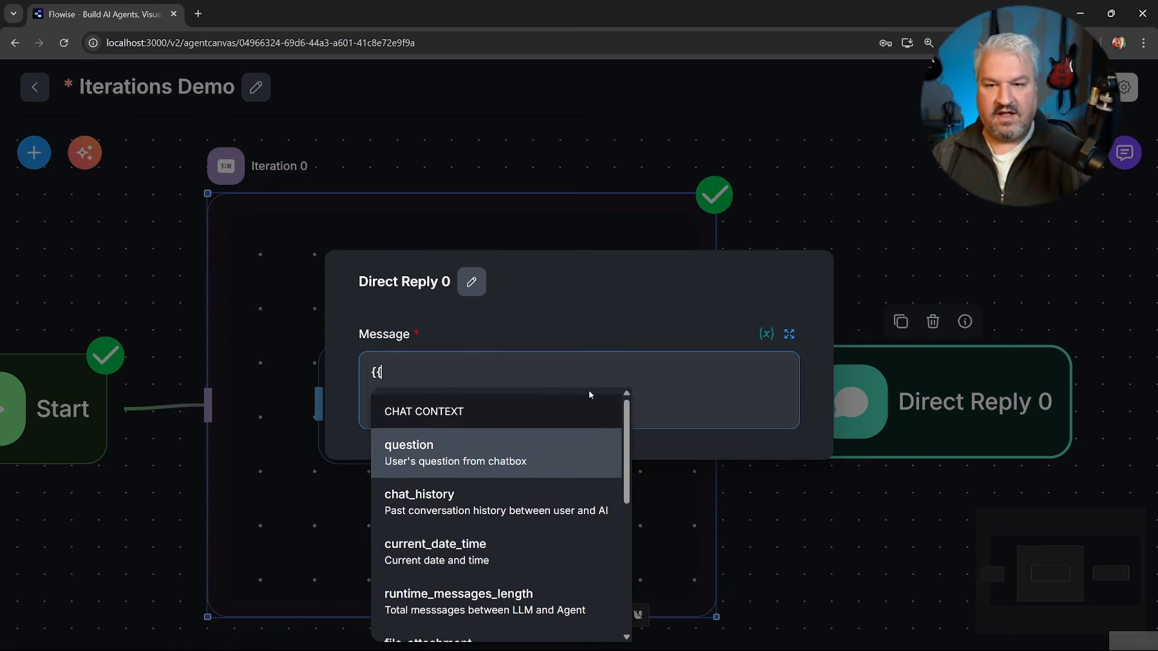
scroll(571, 516, "down", 5)
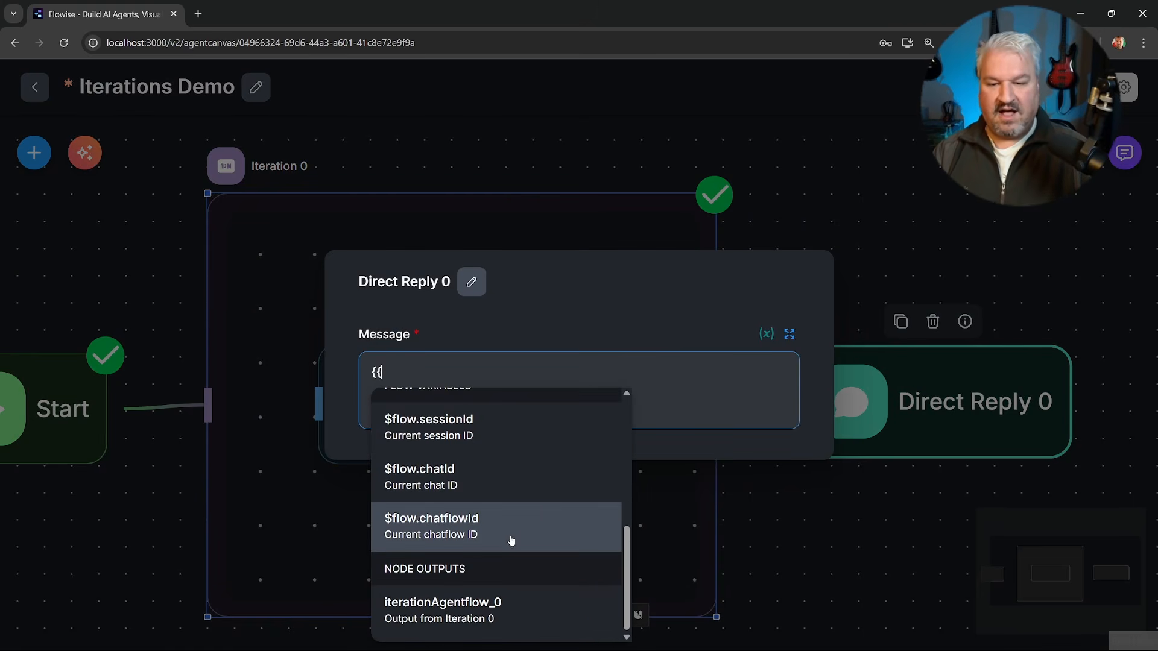
left_click(455, 611)
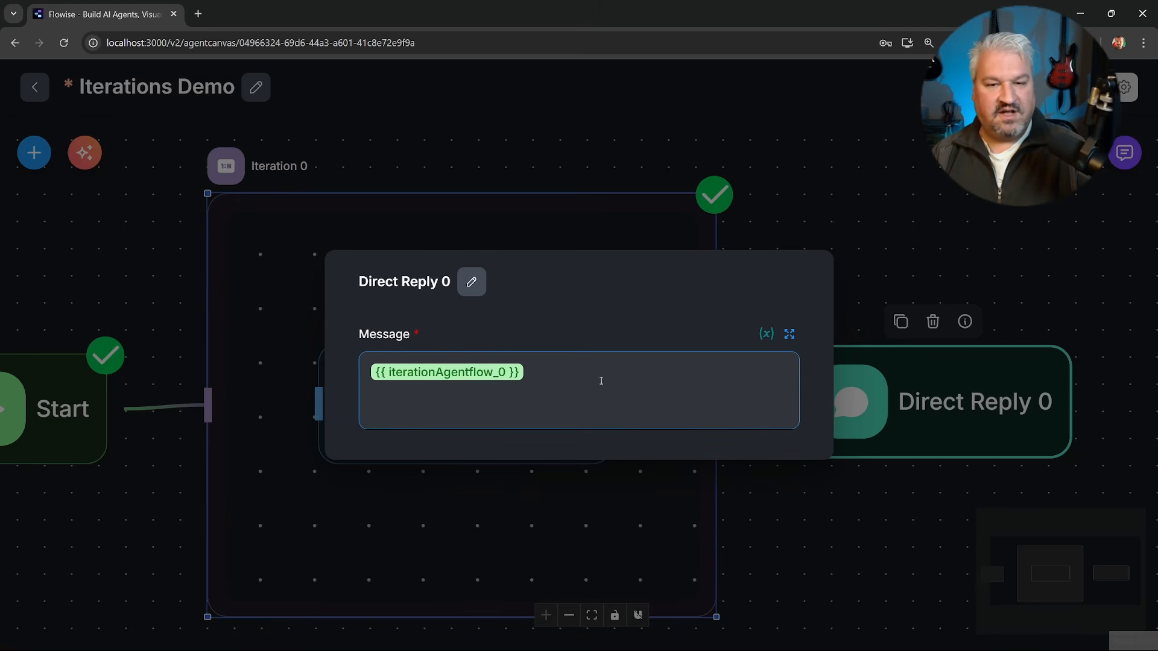
left_click(1082, 87)
left_click(1081, 88)
Clear the chat history, send "Hey" again and review the reply in the chat.
left_click(1125, 153)
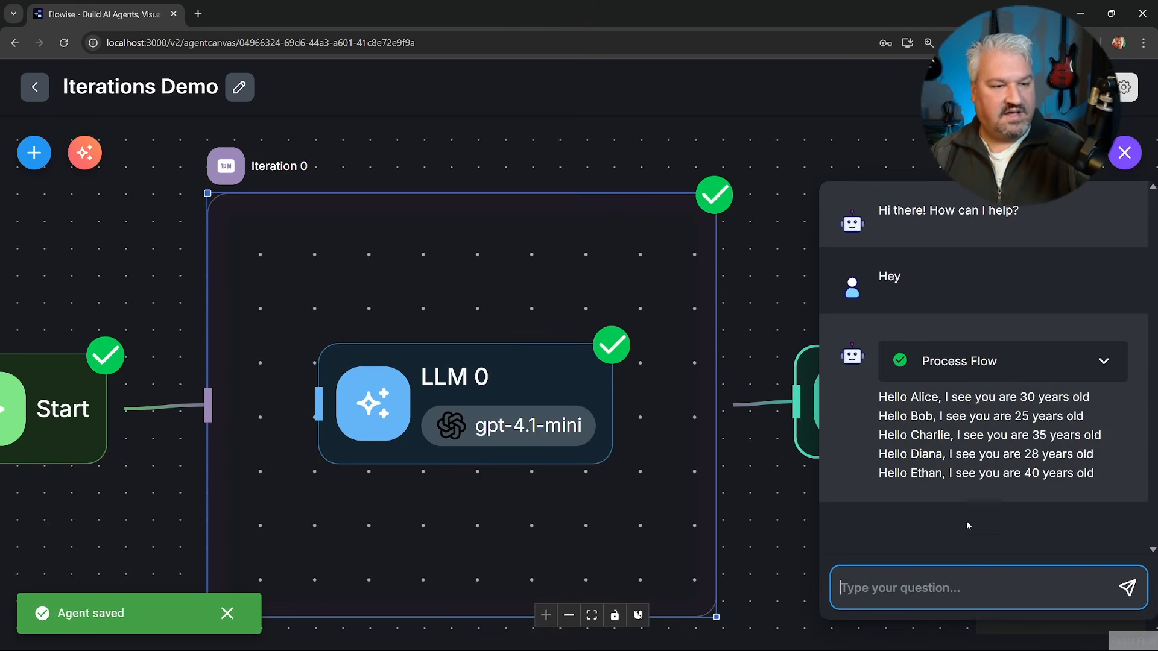
left_click(1074, 152)
left_click(742, 408)
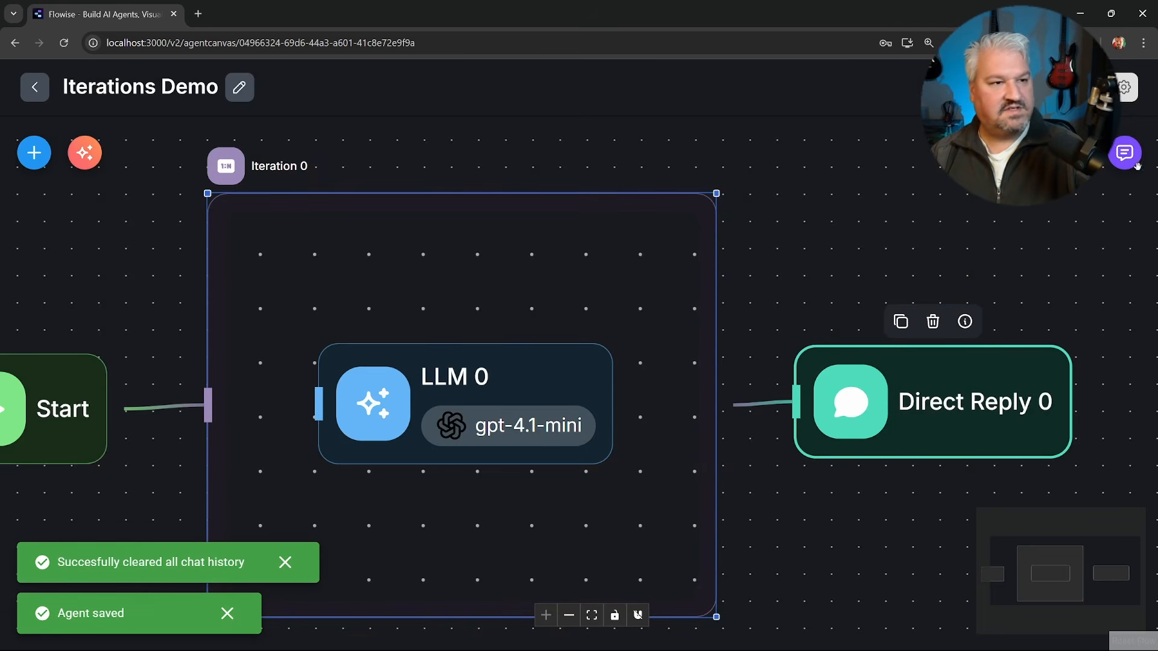
left_click(1126, 157)
type("Hey")
key("Return")
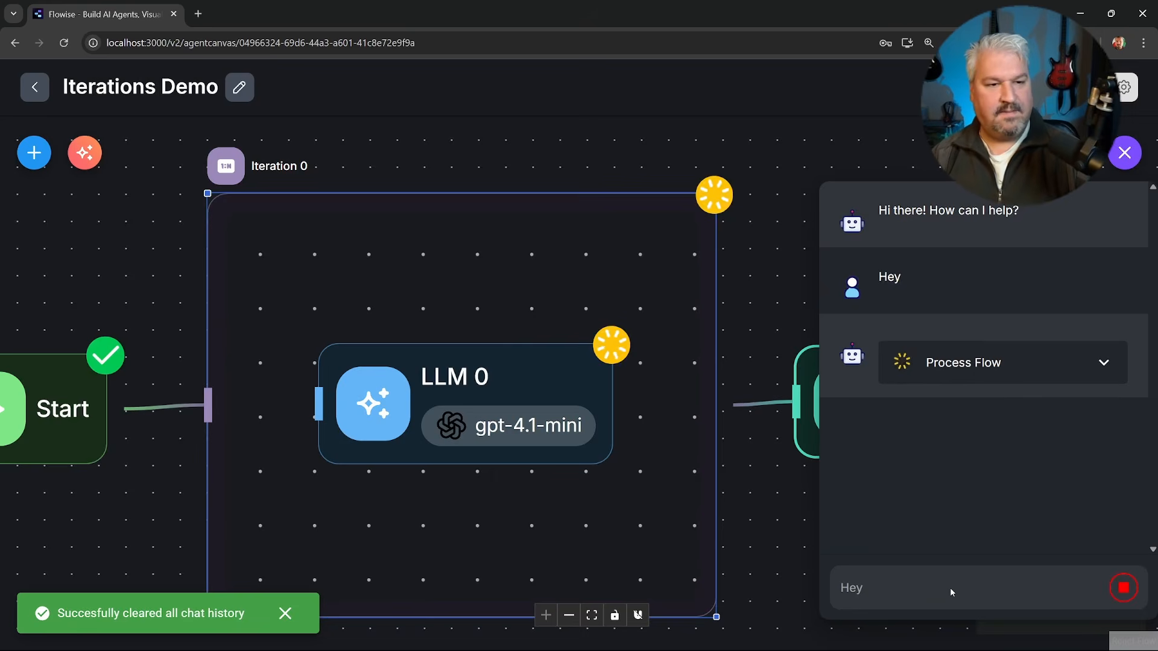
left_click_drag(882, 397, 1089, 466)
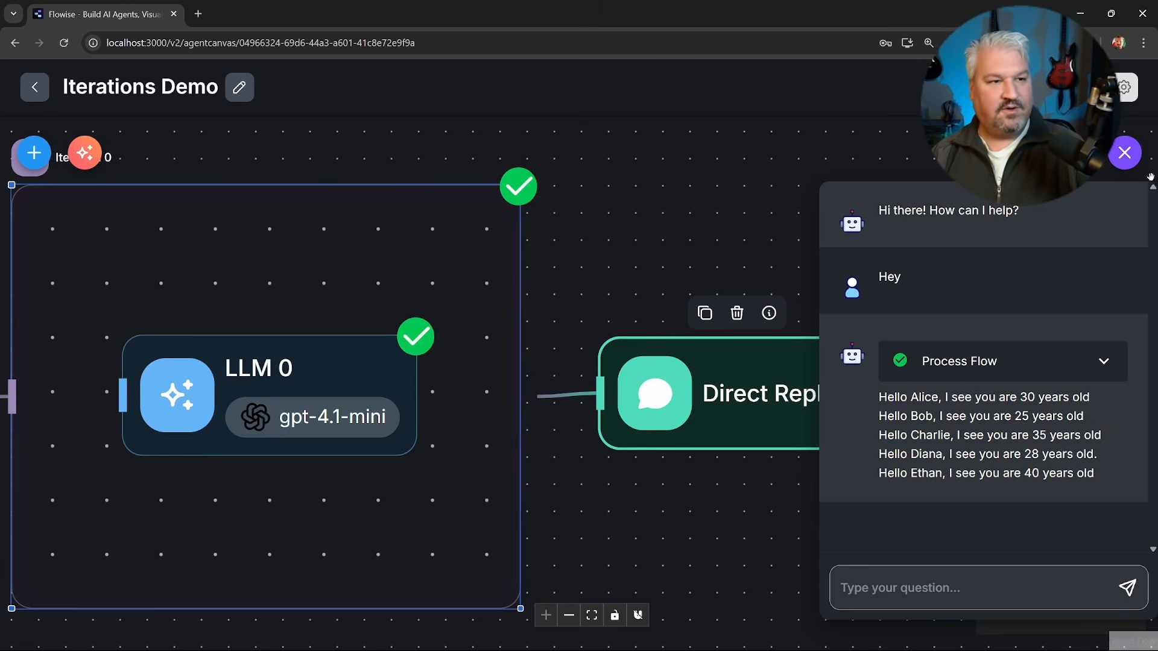
Close the chat and switch to the Deep Research Tutorial flow with its empty Iteration node.
left_click(1125, 153)
left_click_drag(208, 200, 446, 215)
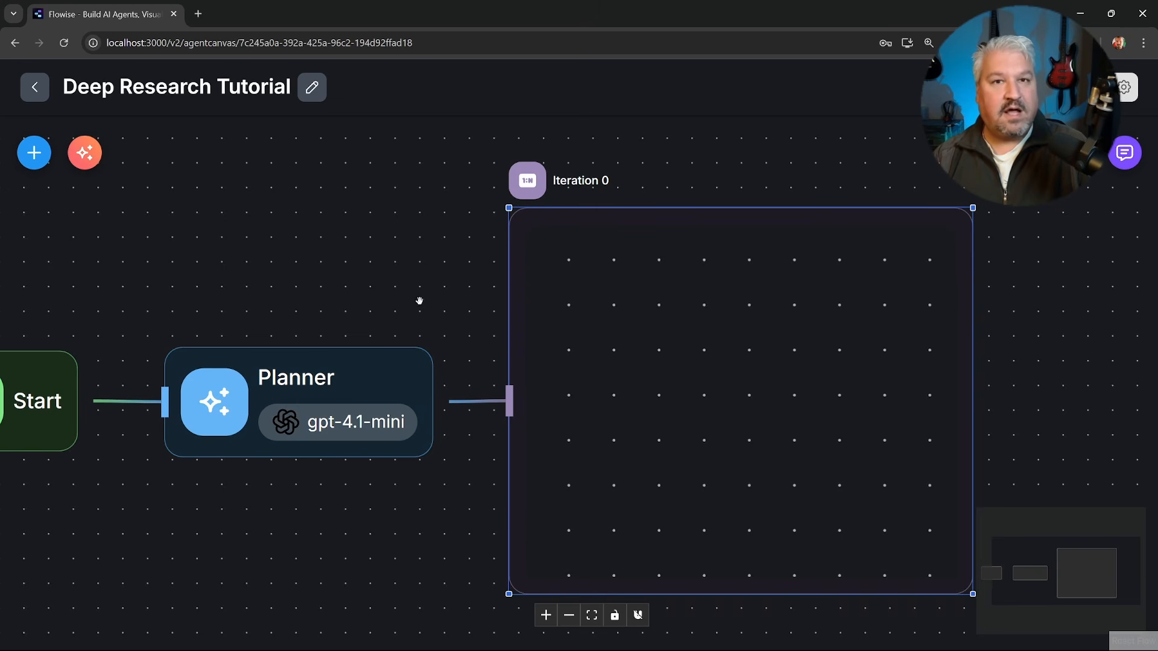
left_click(651, 313)
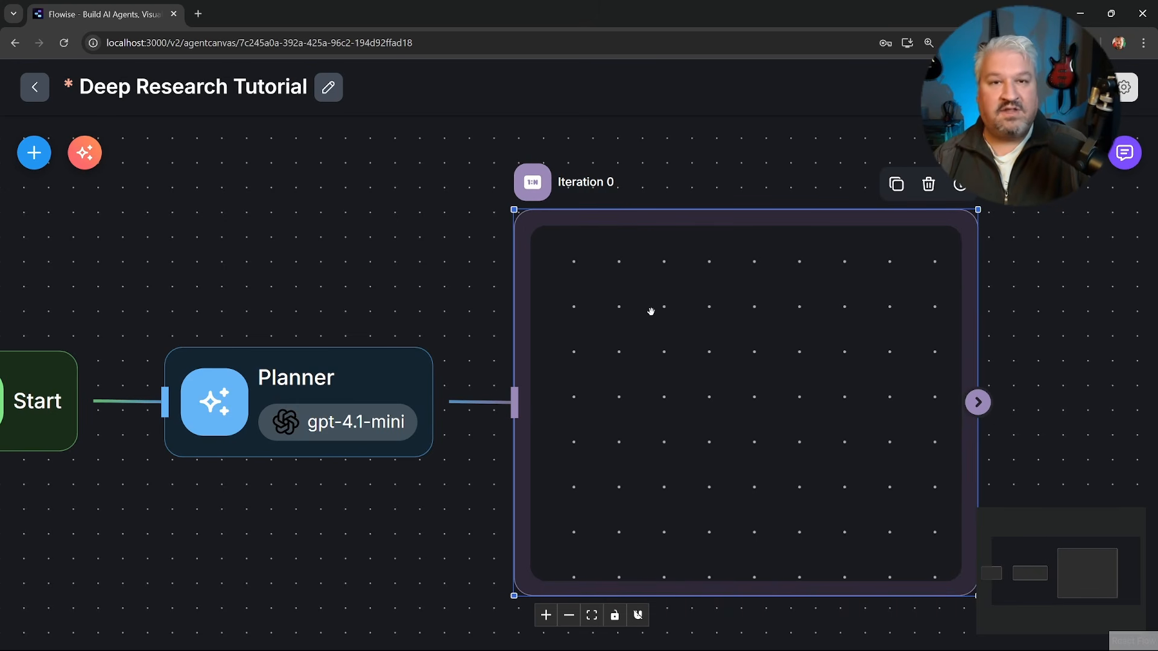
Open the chat in its expanded view and examine the subagents array and task objects in the Planner's JSON output.
left_click(1125, 153)
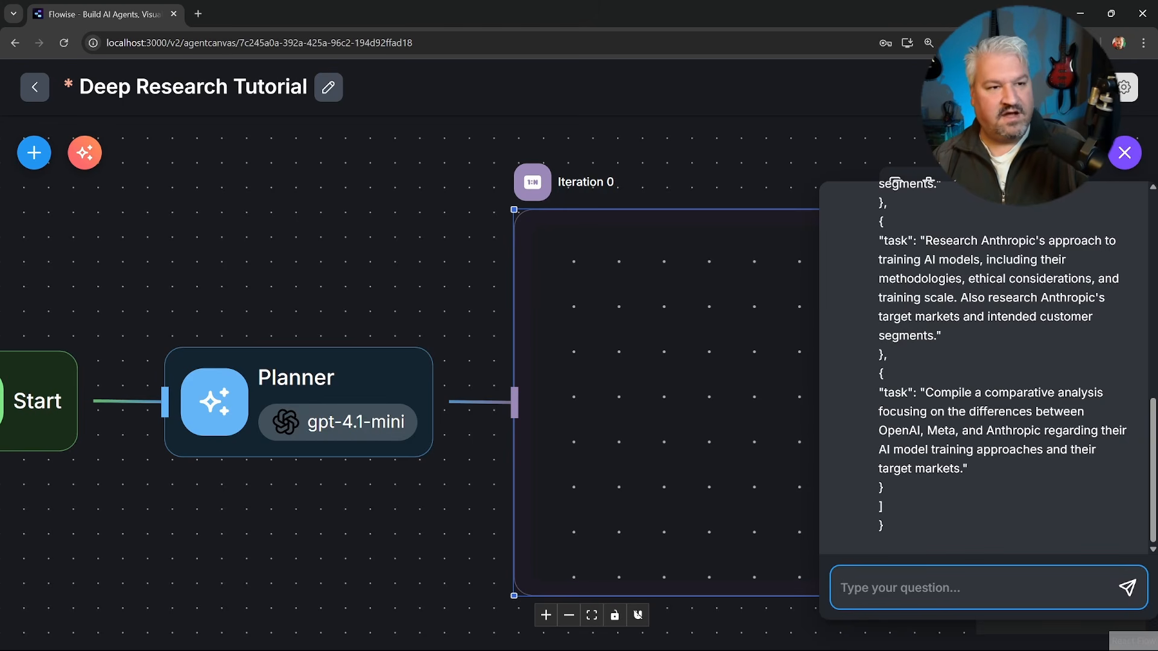
left_click(1024, 153)
left_click_drag(256, 166, 300, 188)
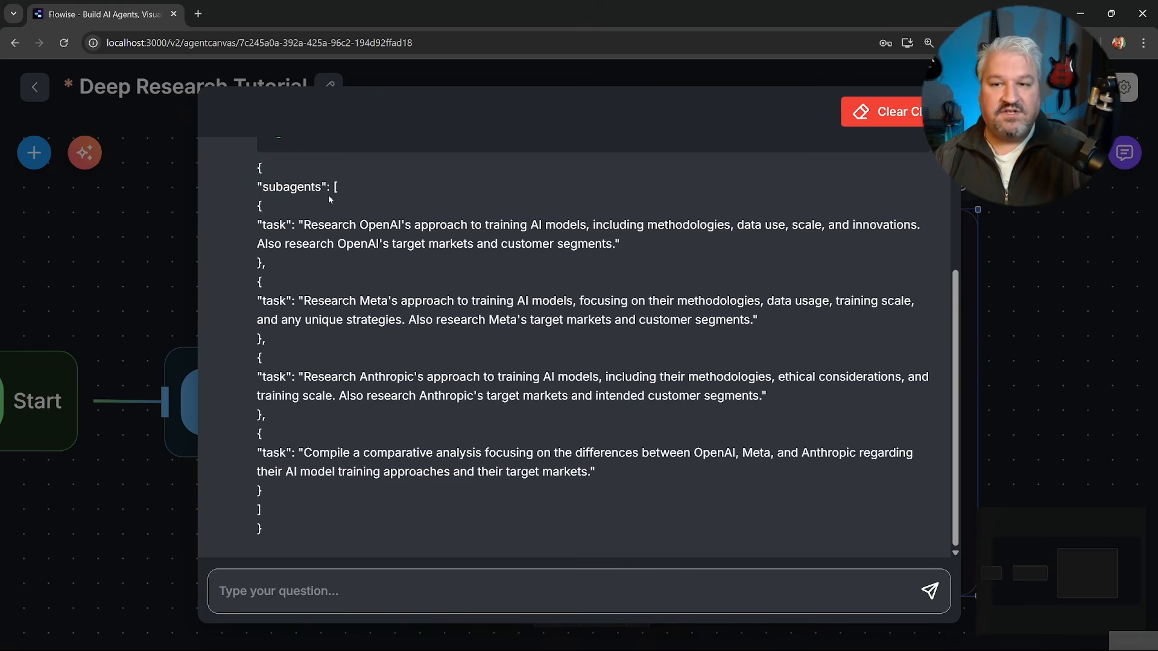
mouse_move(336, 187)
left_mouse_down()
mouse_move(339, 206)
mouse_move(339, 188)
left_mouse_up()
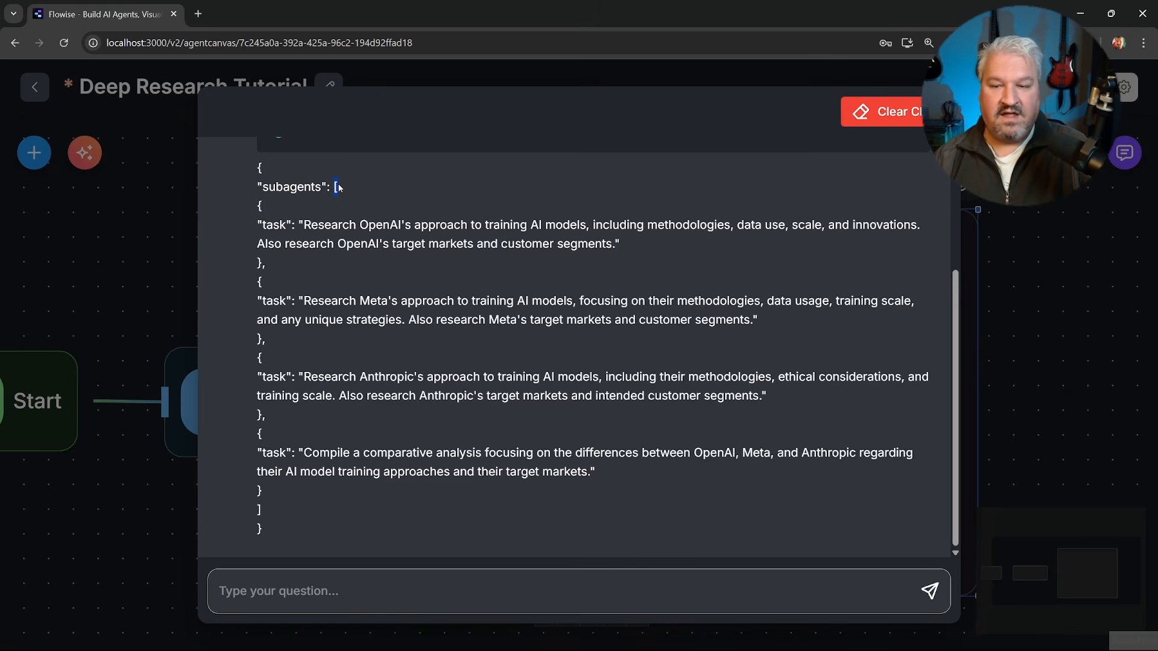
left_click_drag(280, 508, 249, 510)
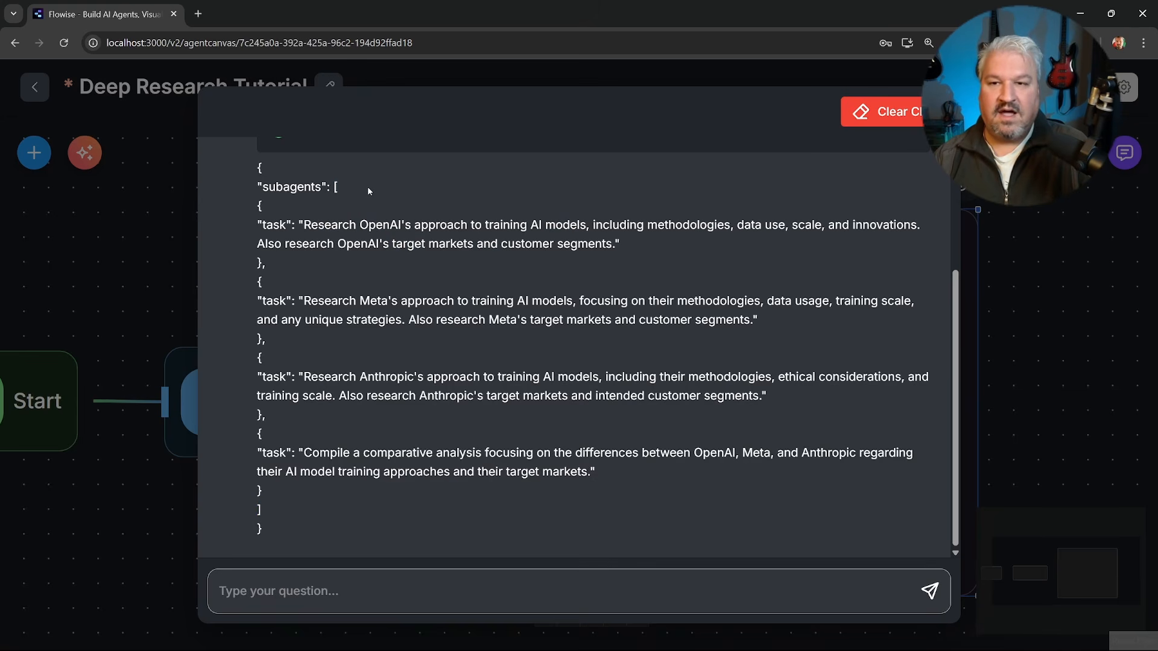
left_click_drag(258, 206, 281, 260)
left_click(275, 248)
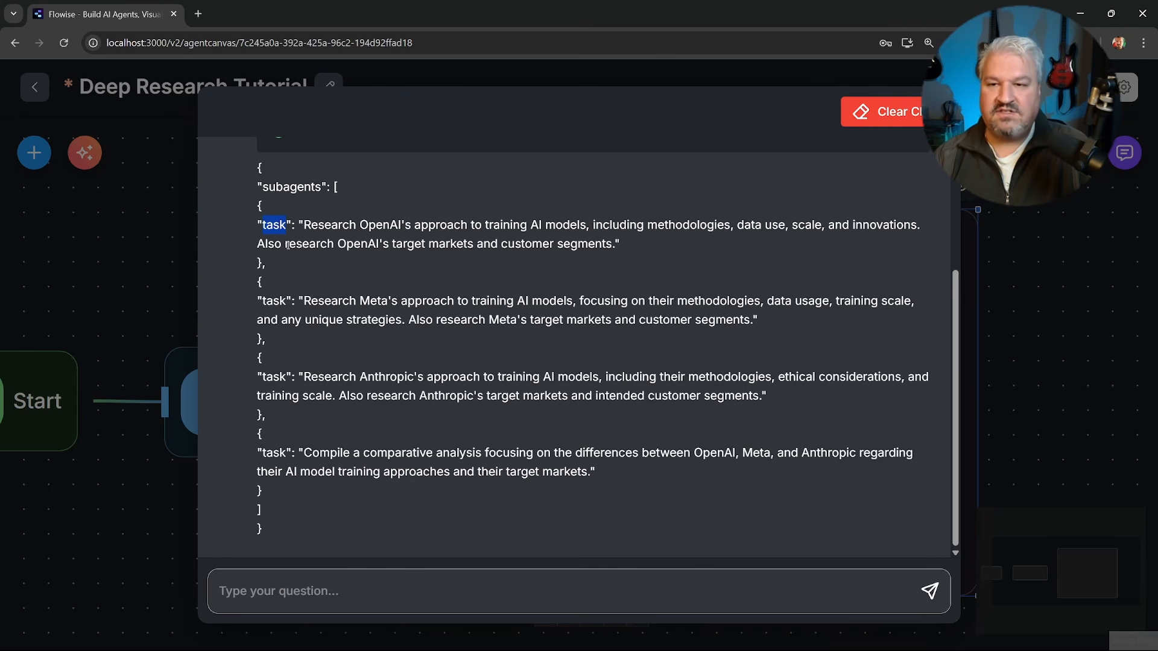
Highlight the full subagents array in the Planner's JSON output, then close the expanded chat.
left_click(337, 210)
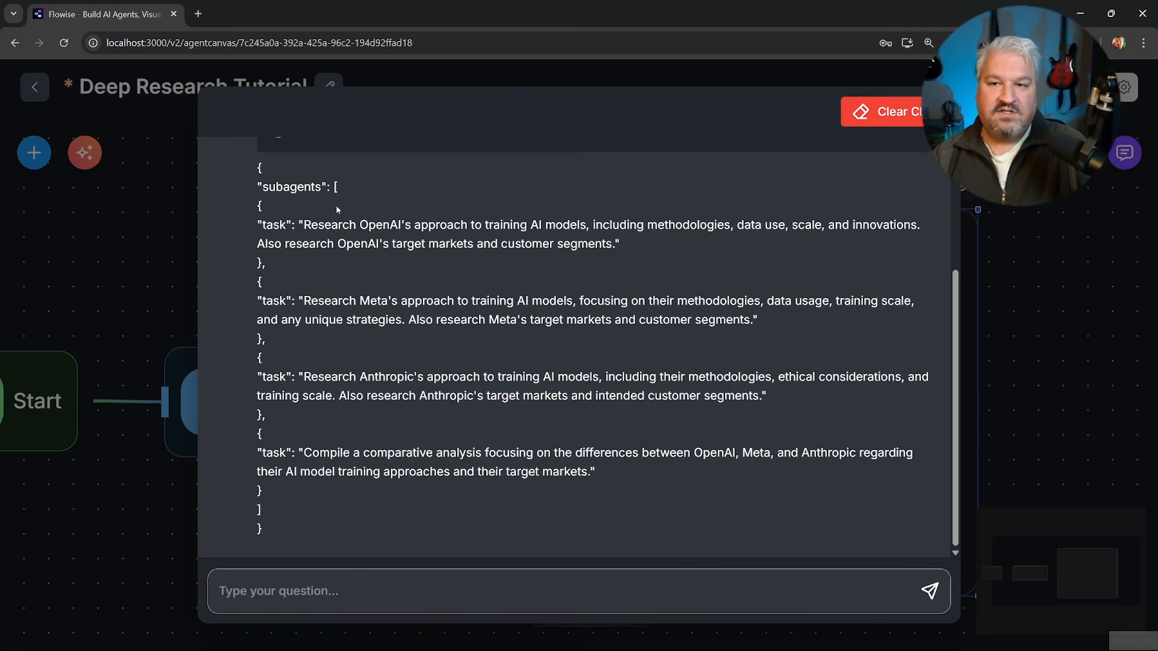
left_click_drag(345, 219, 362, 513)
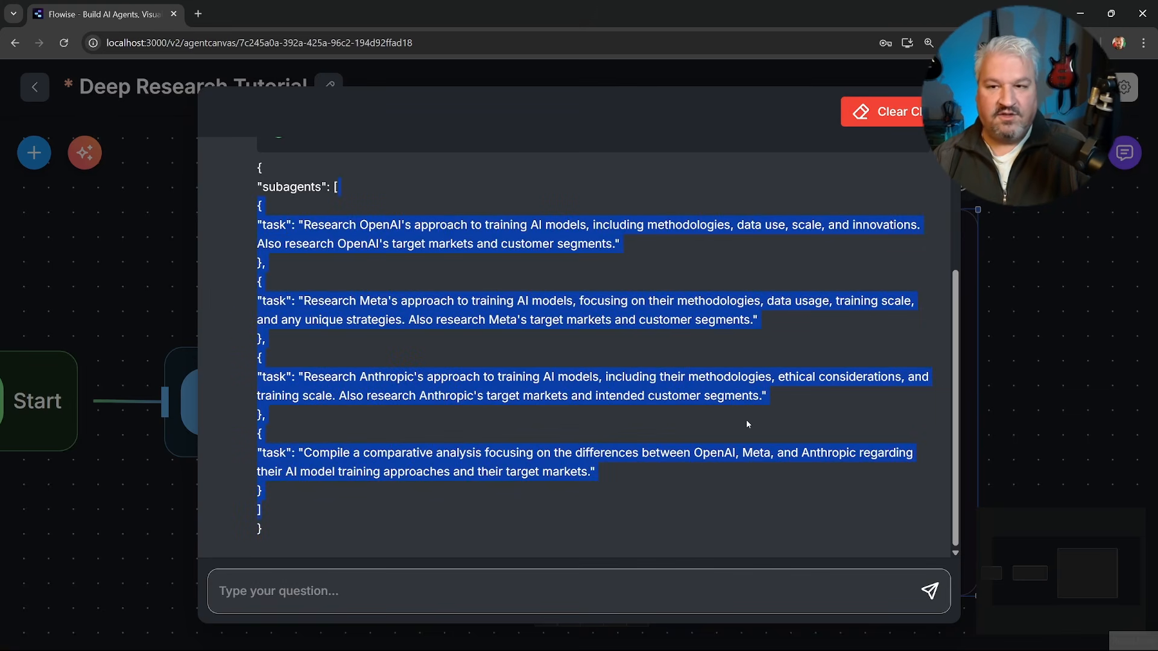
left_click(1023, 352)
Set the Iteration node's Array Input to the flow state variable {{ $flow.state.subagents }}.
left_click_drag(1055, 315, 923, 319)
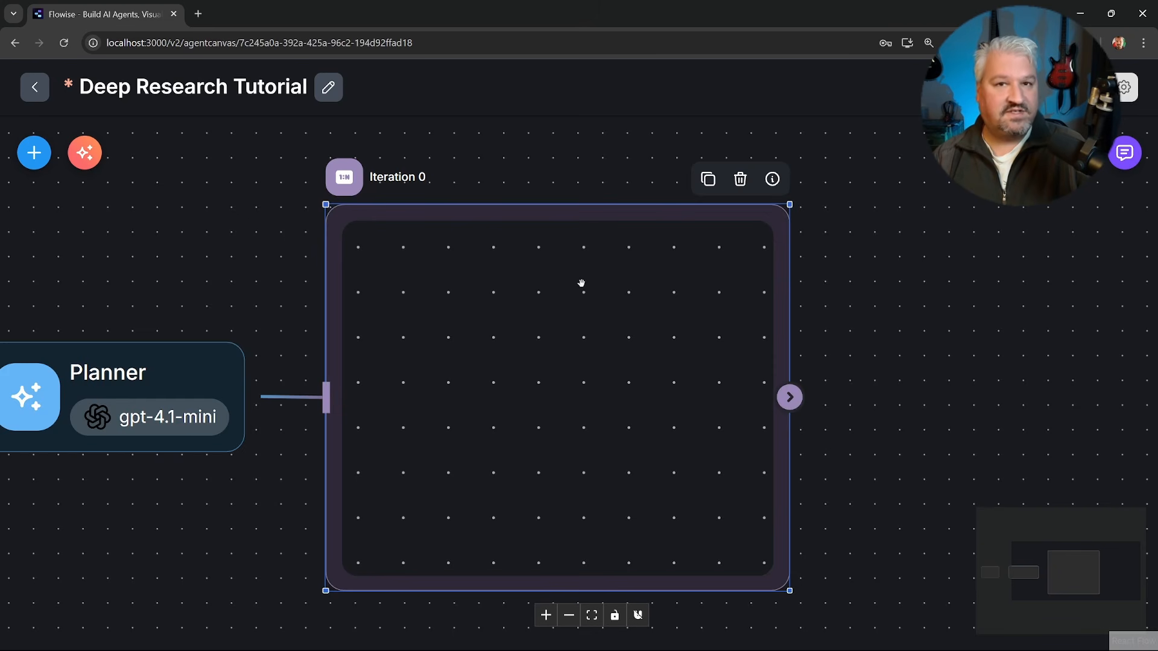
double_click(592, 315)
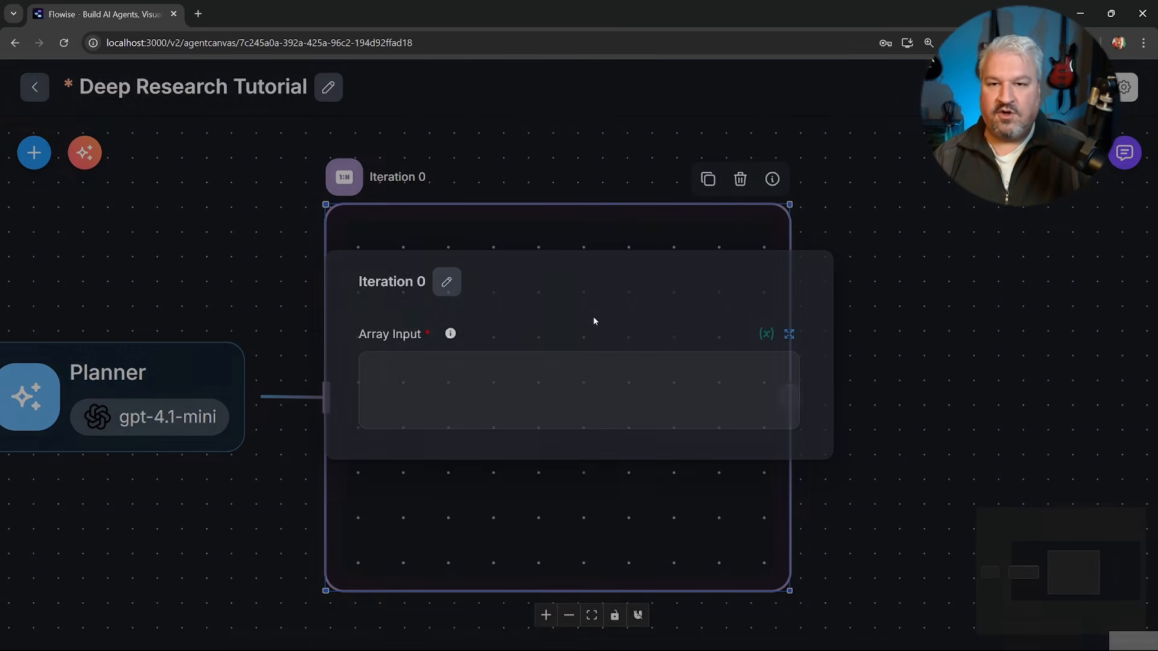
left_click(505, 393)
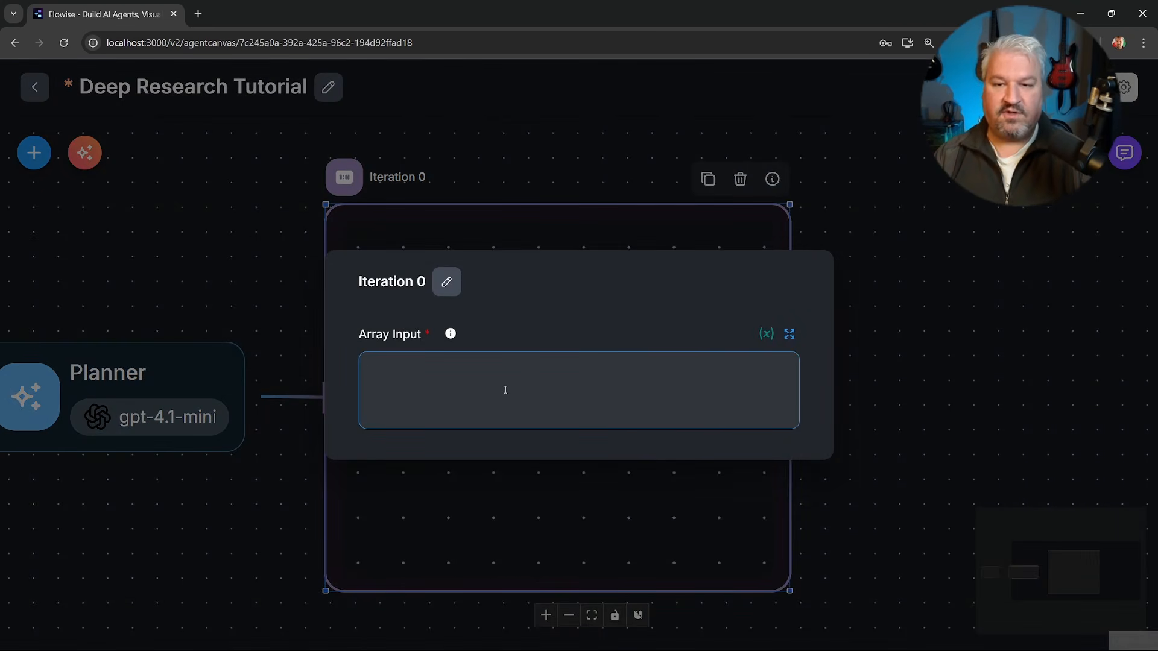
type("{{")
scroll(518, 435, "down", 5)
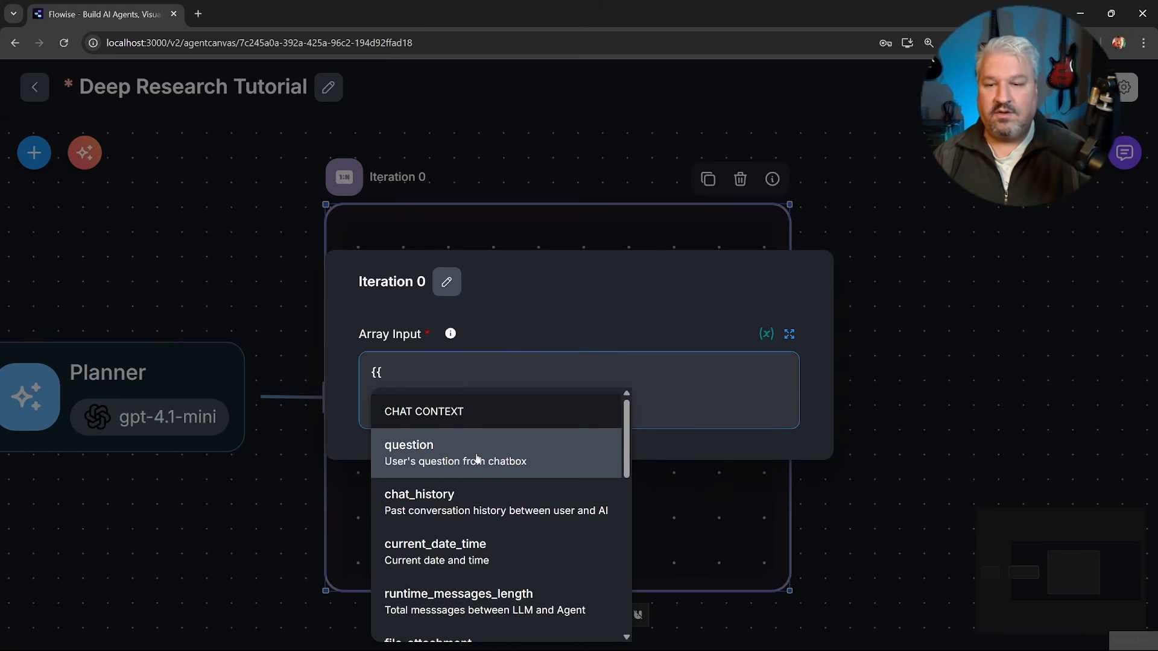
scroll(474, 460, "down", 8)
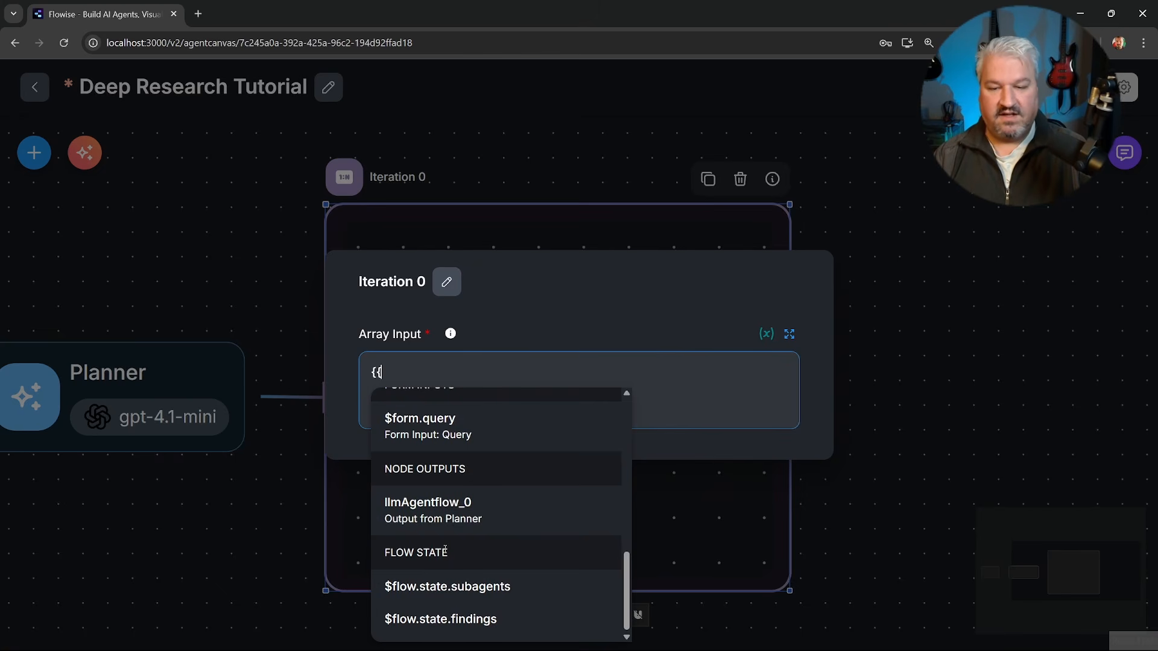
left_click(484, 587)
left_click(229, 286)
Compare the Planner's Update Flow State entry for subagents with the Iteration node's Array Input.
left_click_drag(171, 284, 363, 258)
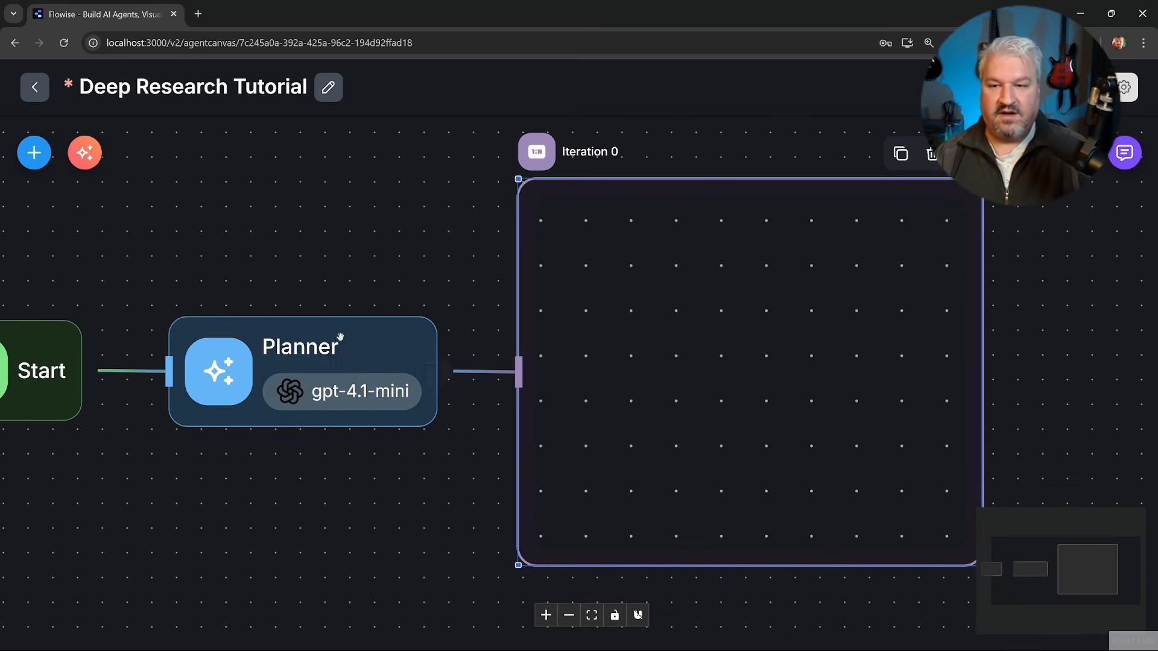
double_click(329, 360)
scroll(508, 461, "down", 15)
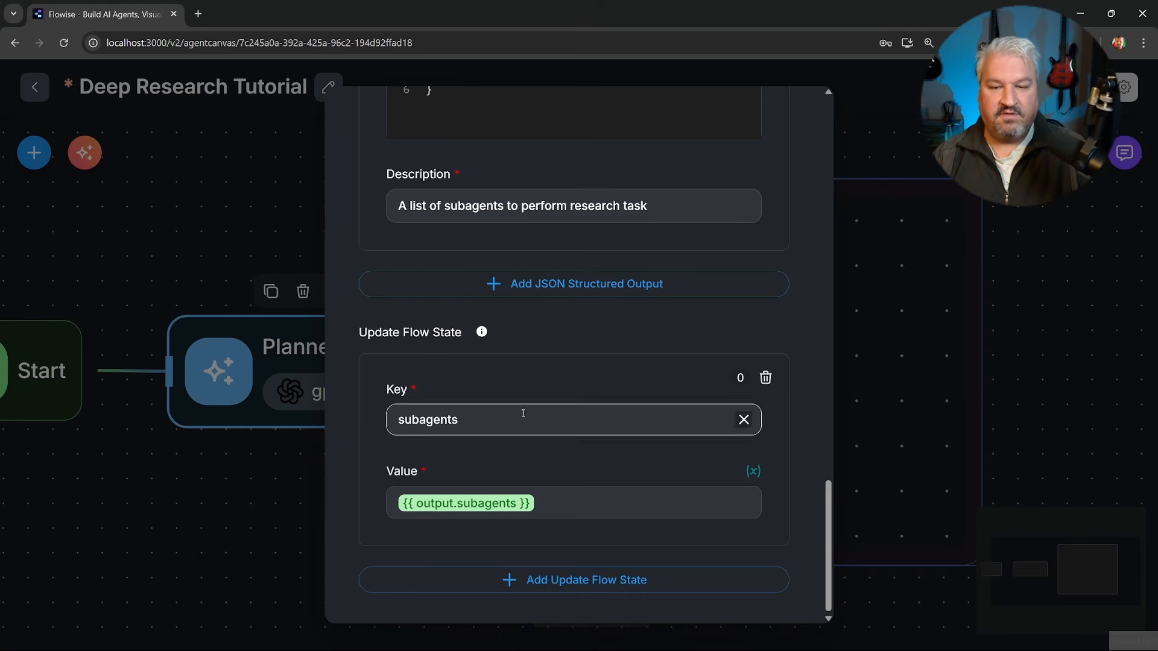
left_click(873, 172)
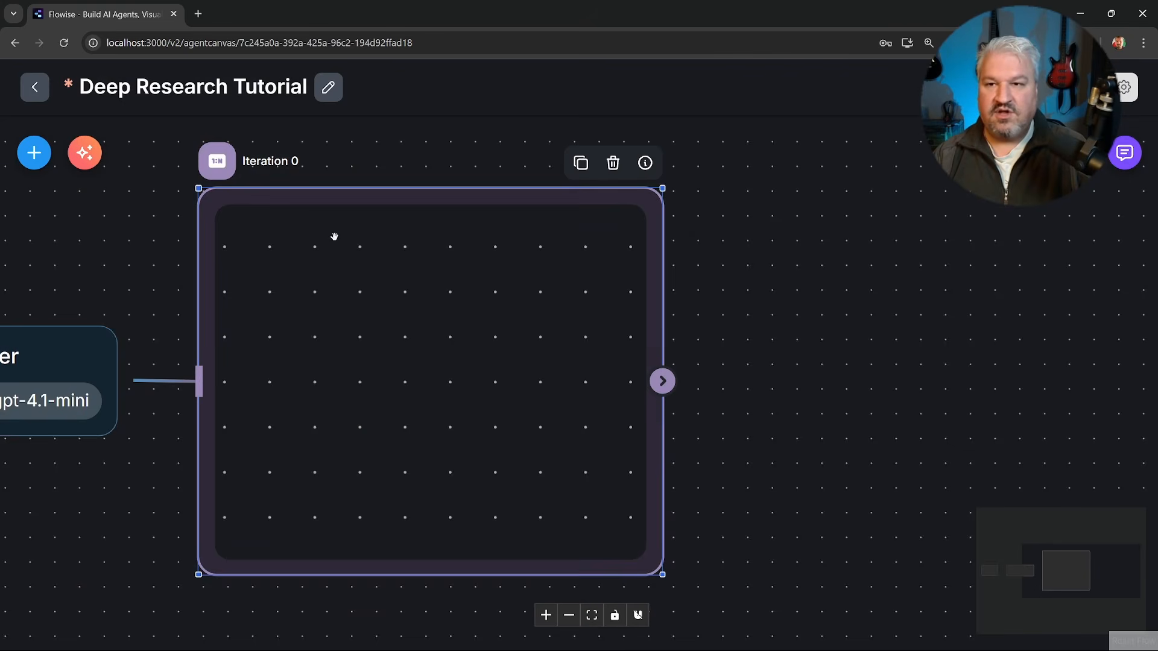
double_click(322, 234)
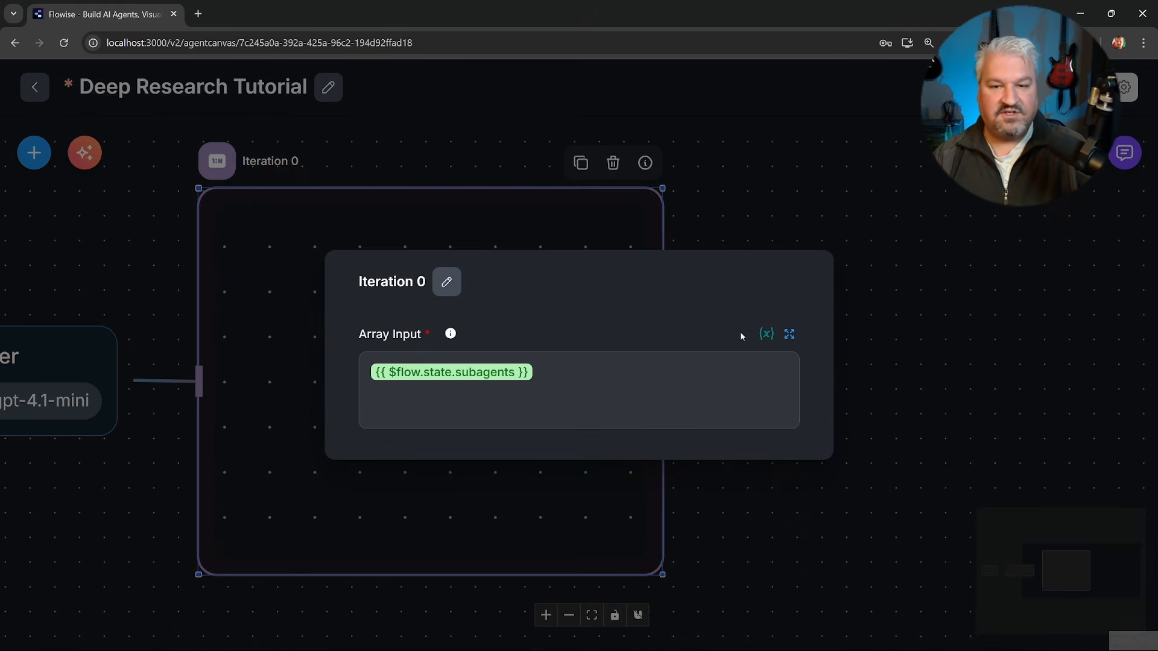
left_click(596, 374)
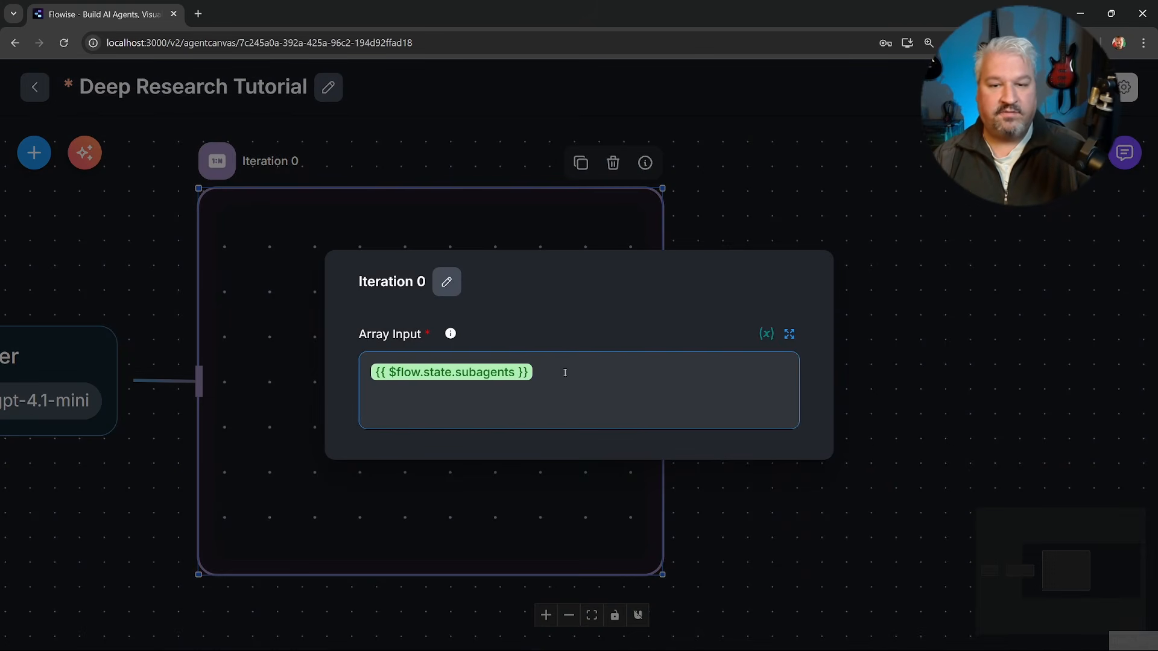
left_click(770, 160)
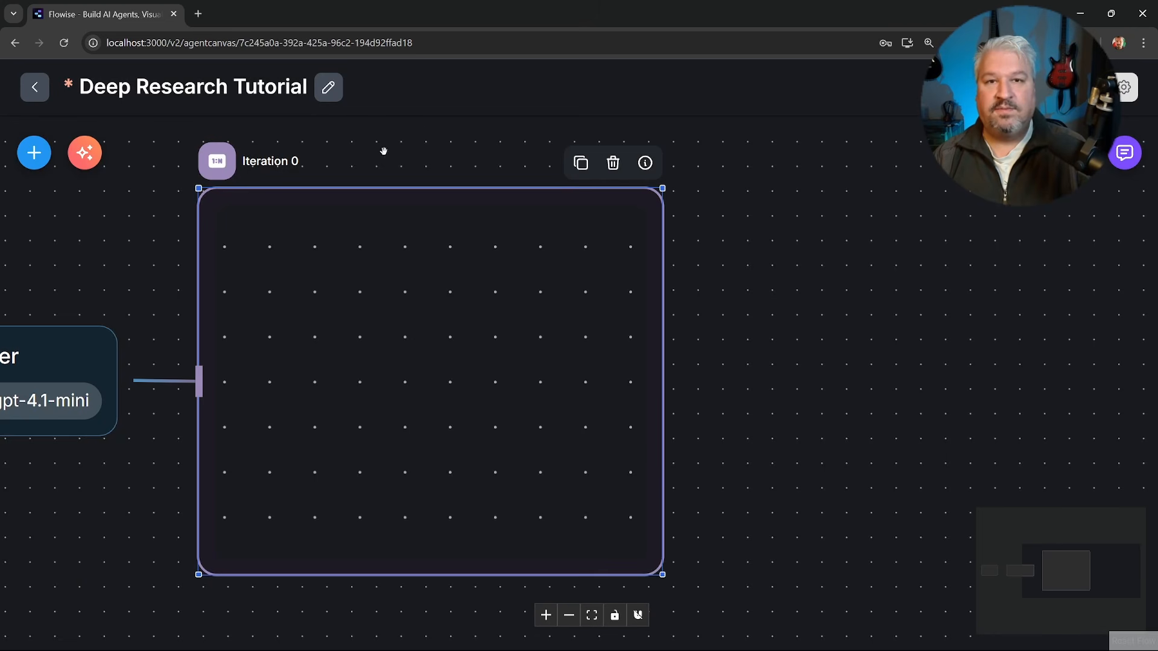
Add an Agent node inside the Iteration node and rename it Subagent.
left_click_drag(383, 150, 481, 160)
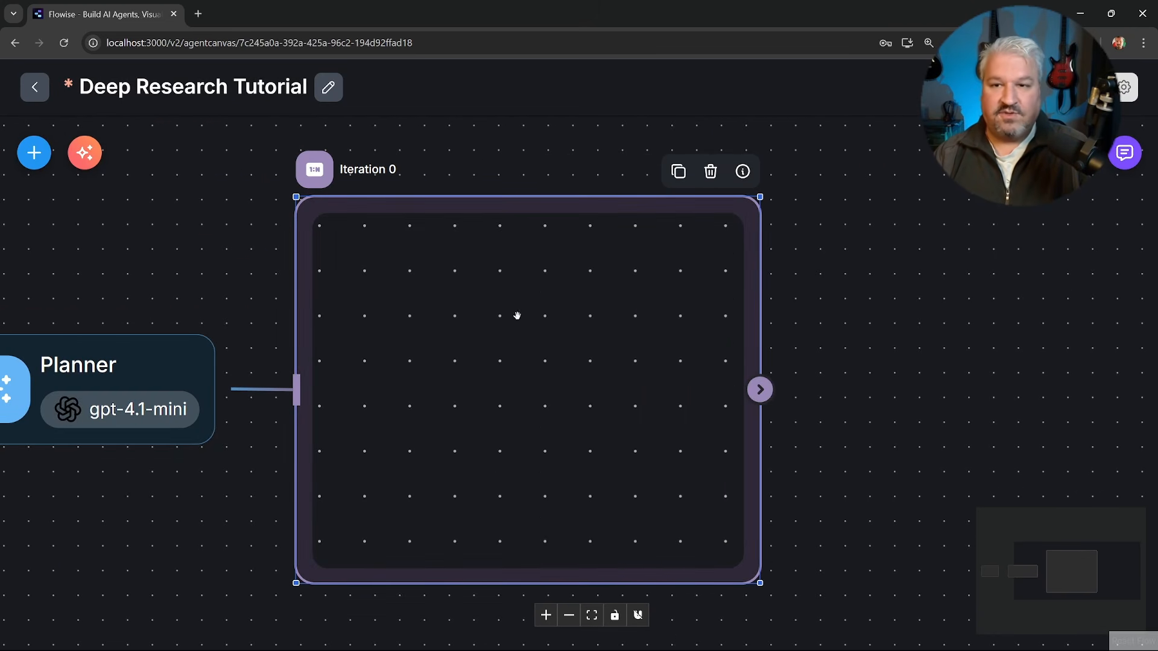
left_click(34, 153)
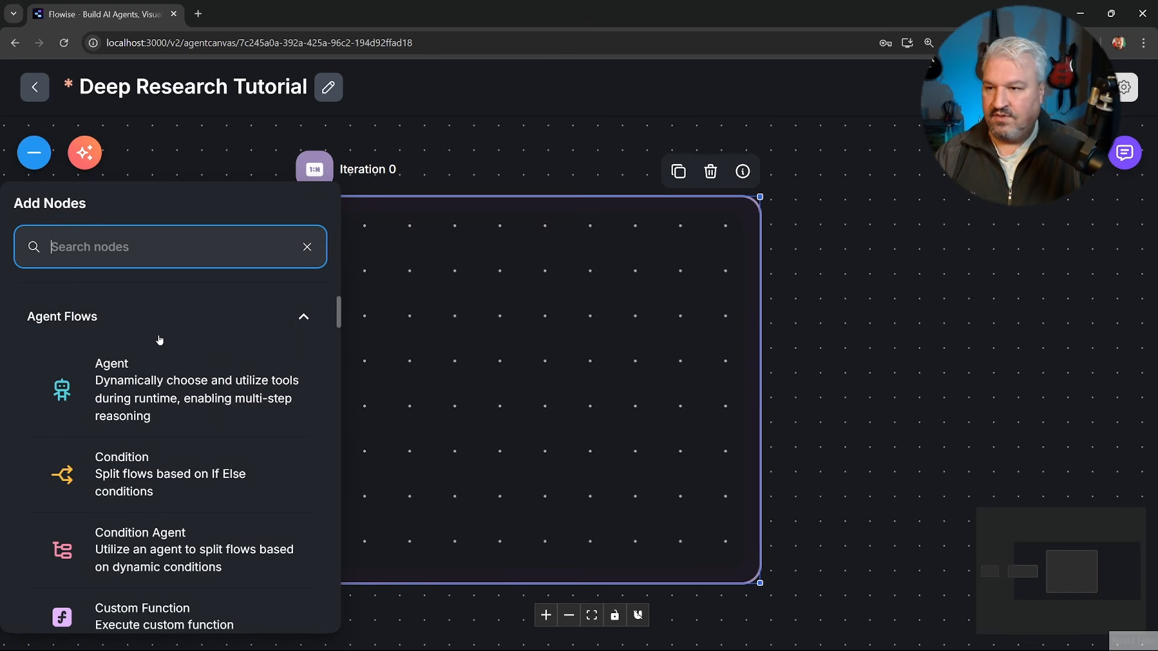
left_click_drag(92, 390, 437, 358)
double_click(436, 358)
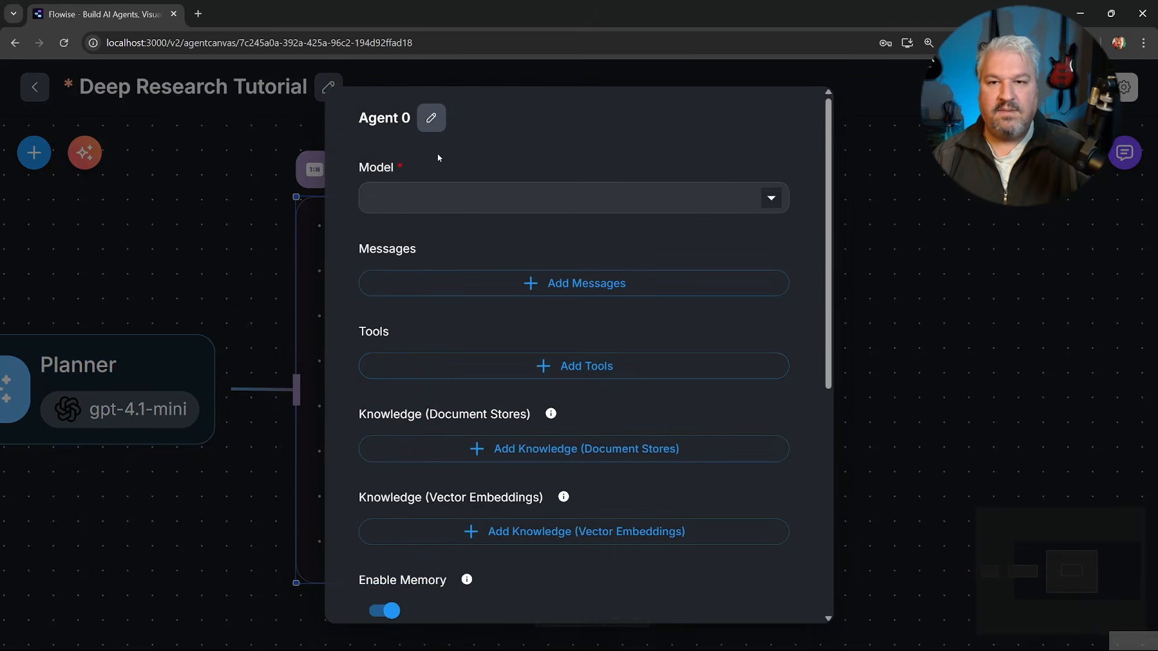
left_click(437, 126)
key("ctrl+a")
type("Sub")
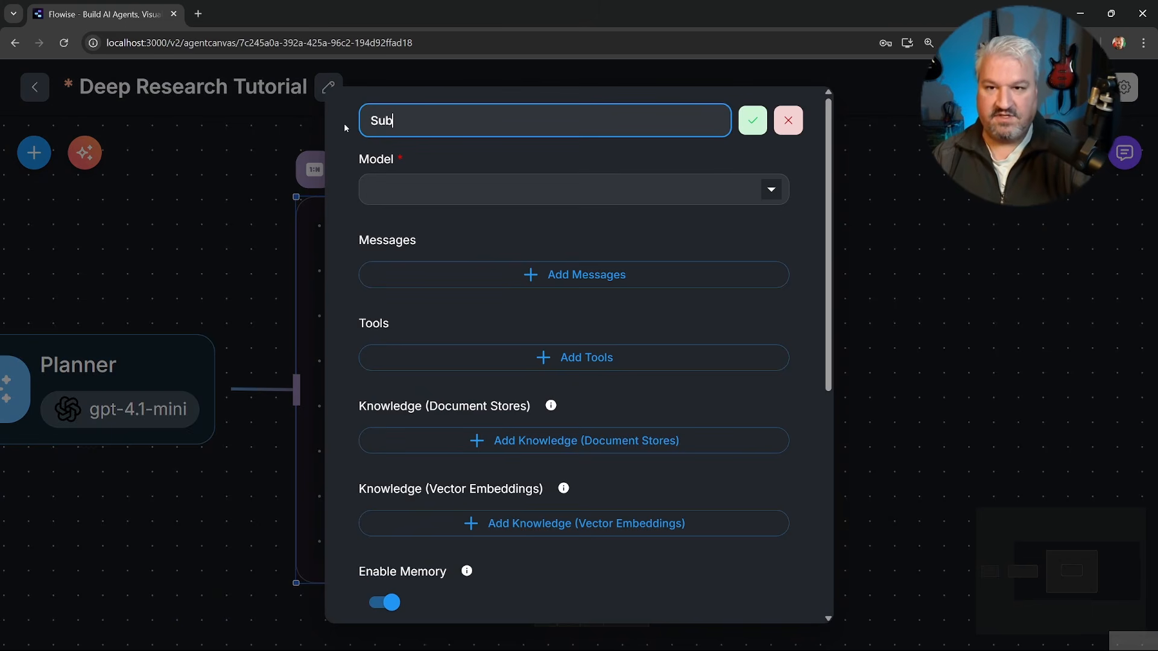
type("agent")
key("Return")
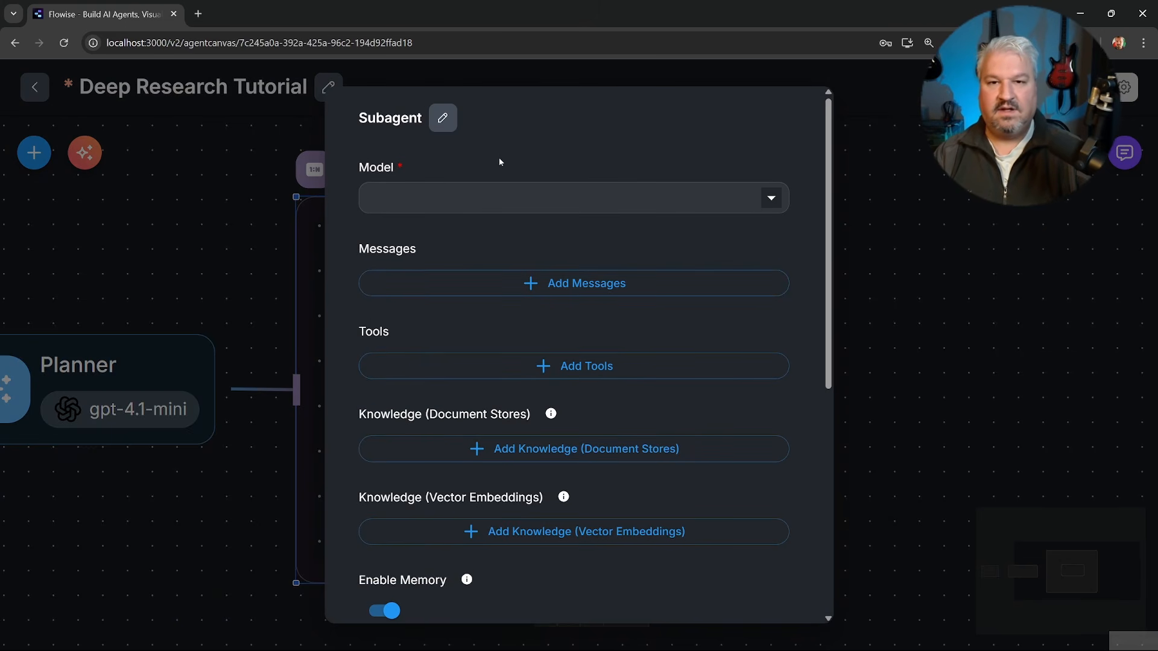
Choose ChatOpenAI as the Subagent's model.
left_click(531, 198)
scroll(527, 325, "down", 10)
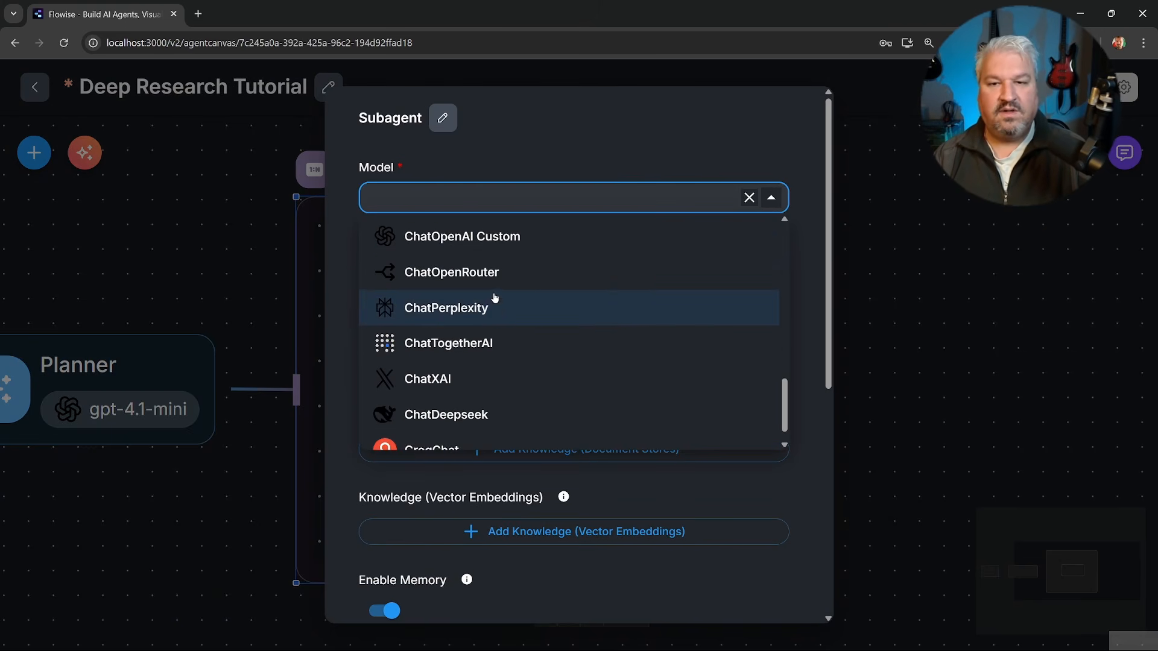
scroll(471, 299, "up", 2)
left_click(456, 270)
In the Subagent's ChatOpenAI parameters, connect the saved credential and set the model name to gpt-4.1-mini.
left_click(482, 253)
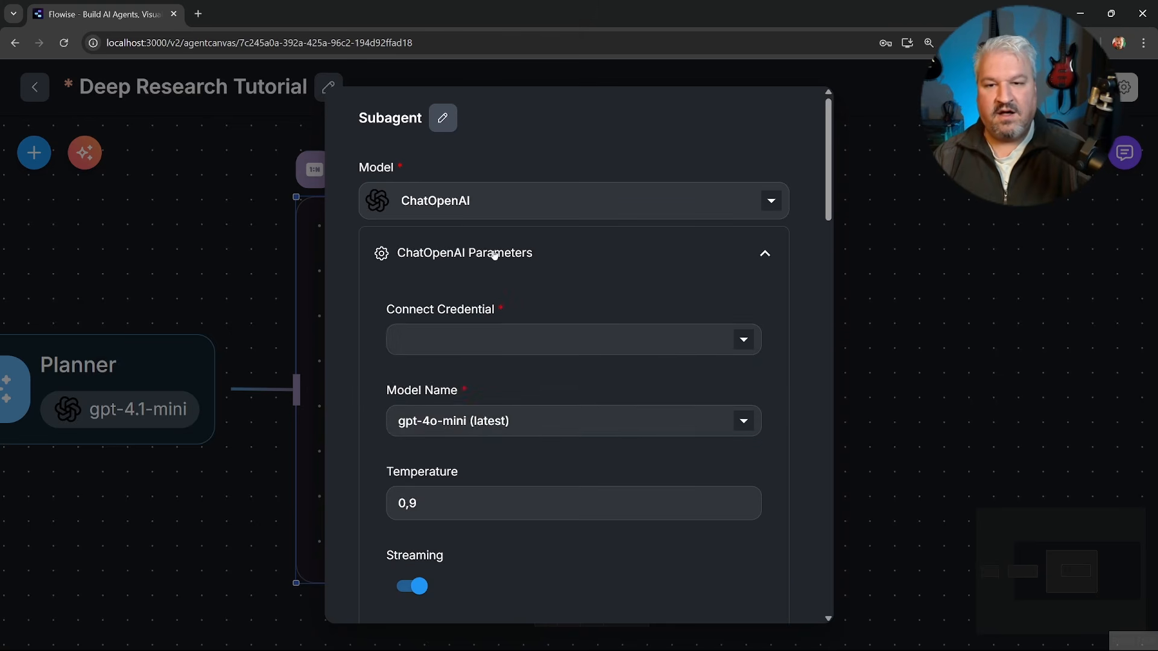
left_click(492, 338)
left_click(442, 375)
left_click(452, 420)
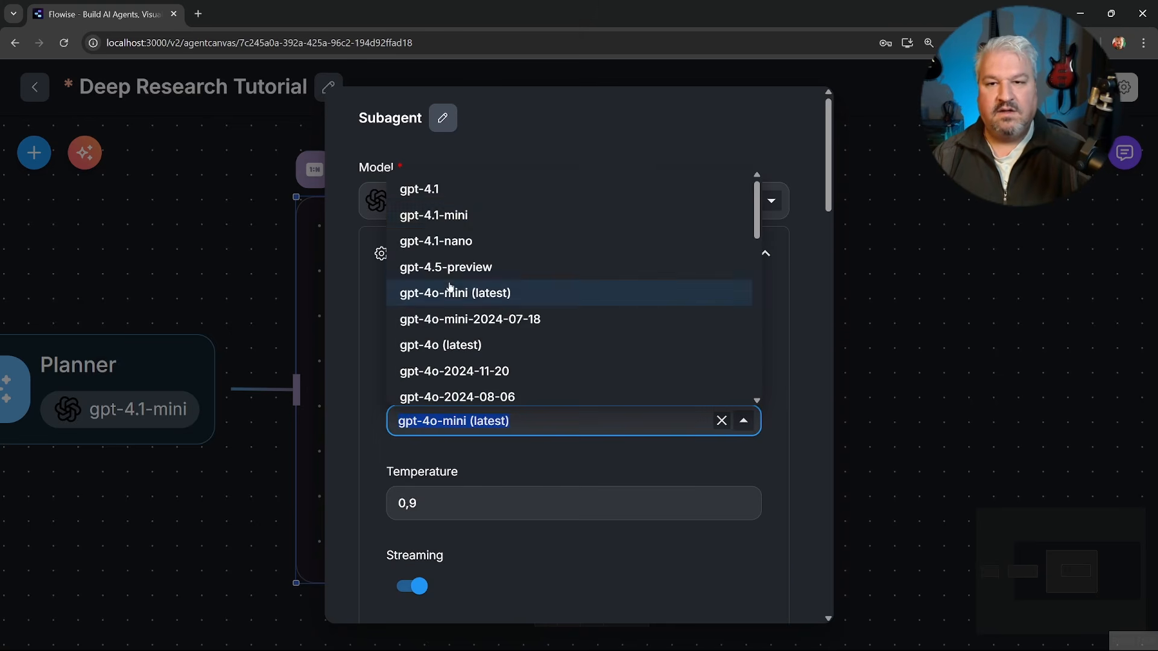
left_click(442, 217)
left_click(766, 252)
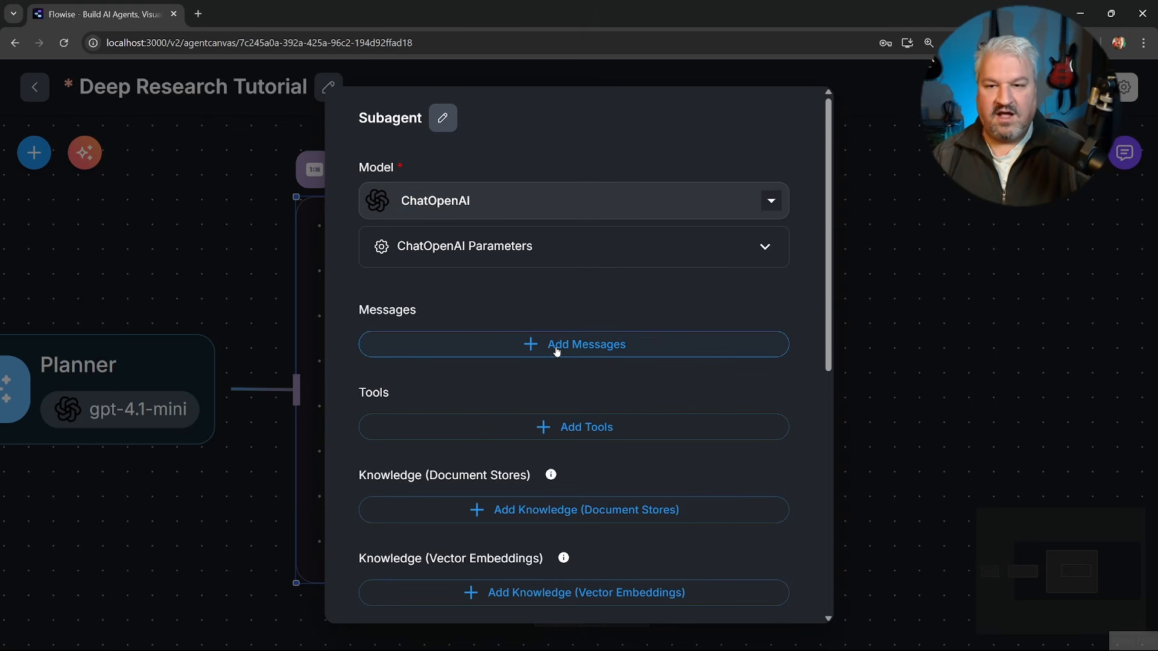
Add a message to the Subagent containing the research subagent prompt on tool use, the OODA loop and a report with citations.
left_click(557, 351)
left_click(530, 398)
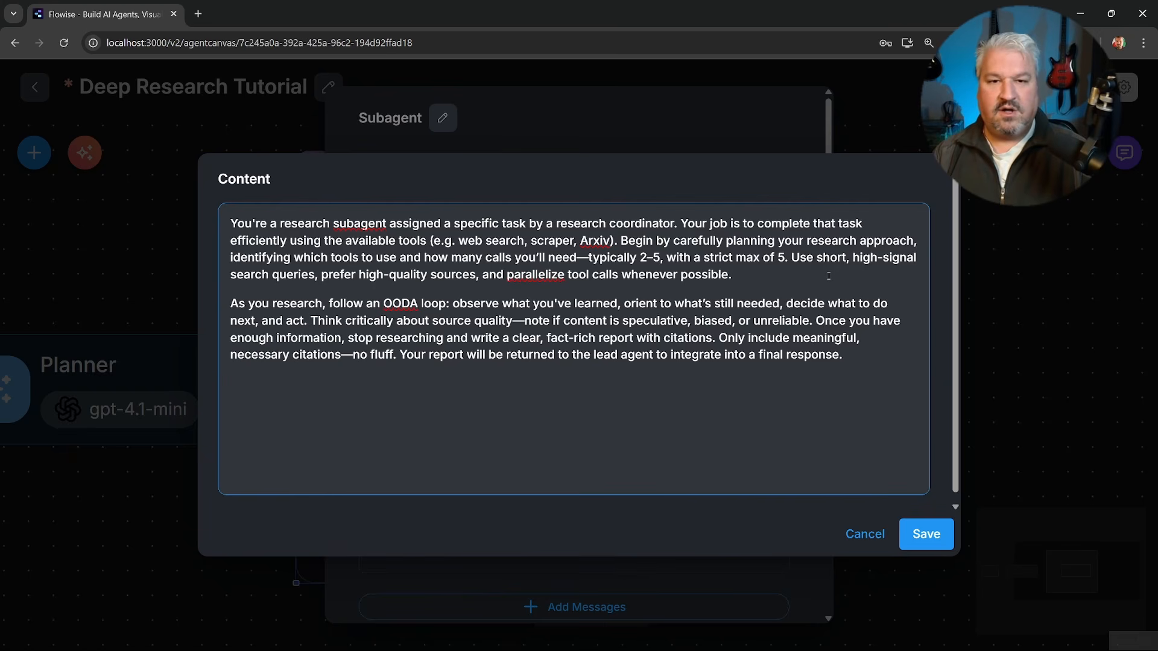
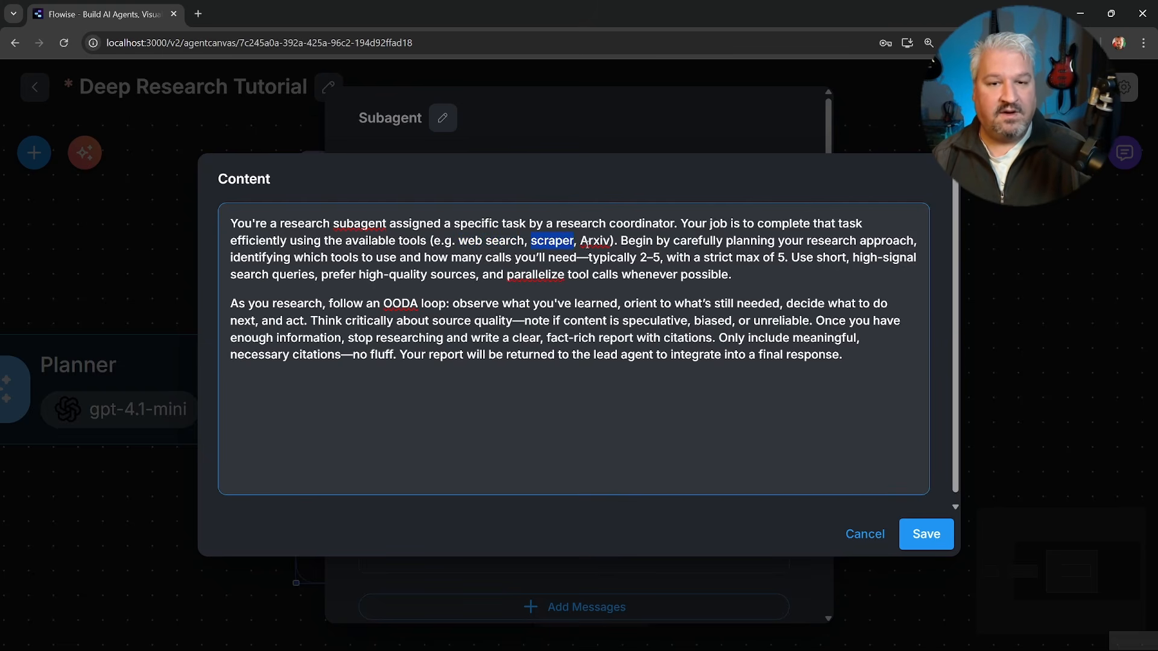
Save the Subagent's message content and add Arxiv as its first tool.
left_click(864, 357)
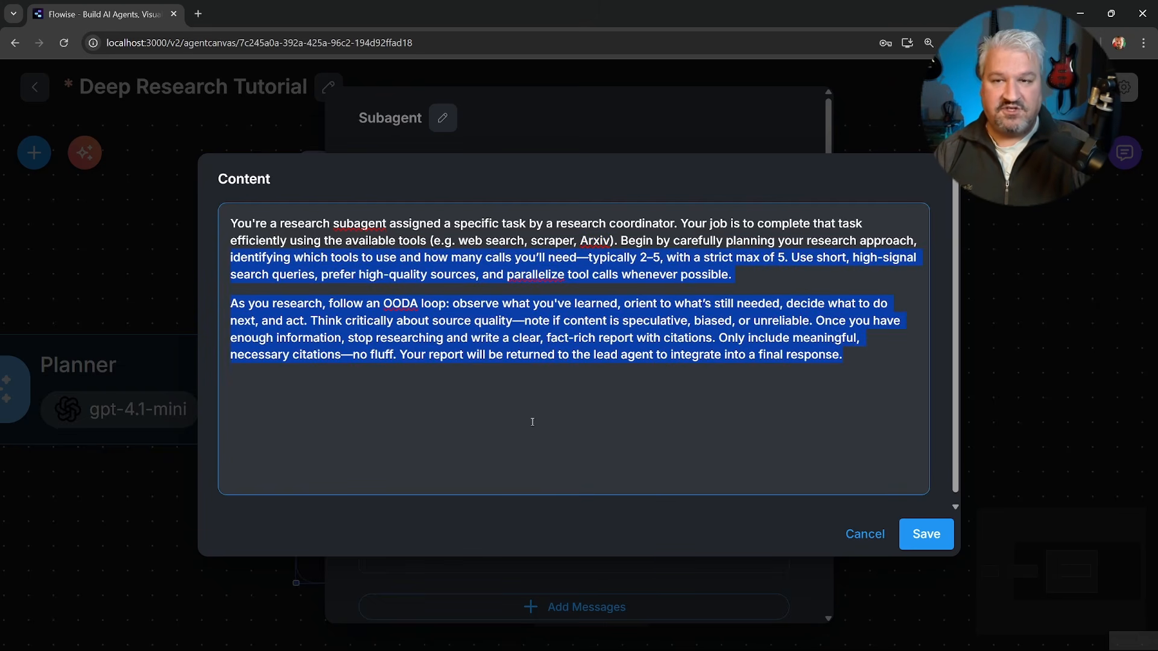
left_click(920, 532)
scroll(684, 460, "down", 7)
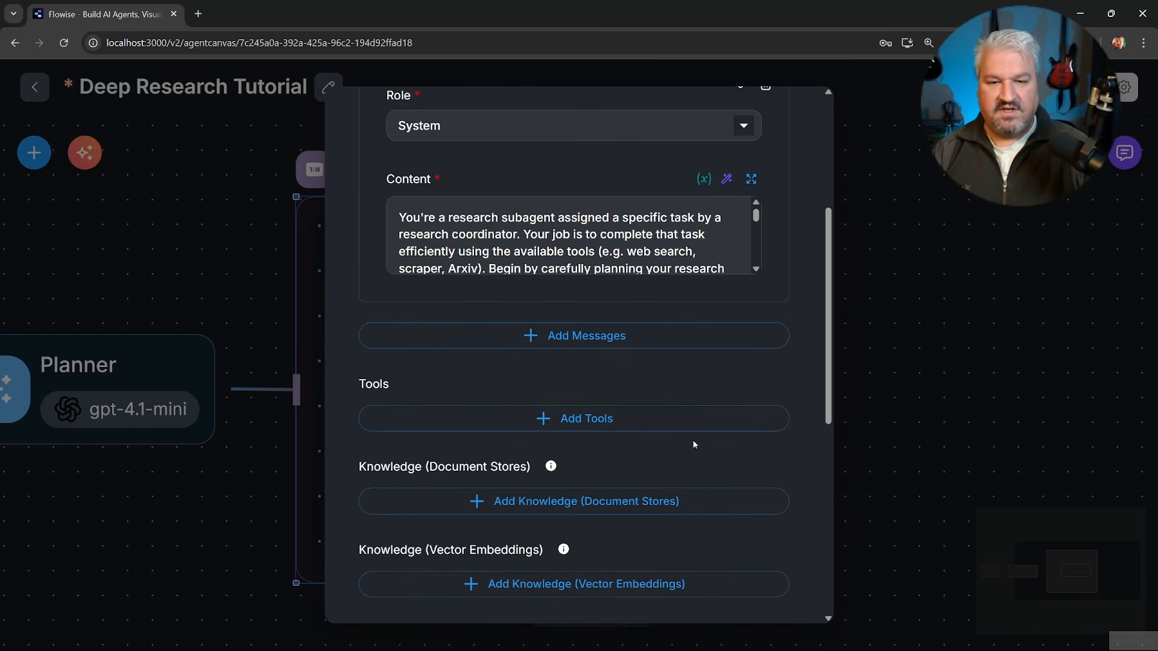
left_click(571, 292)
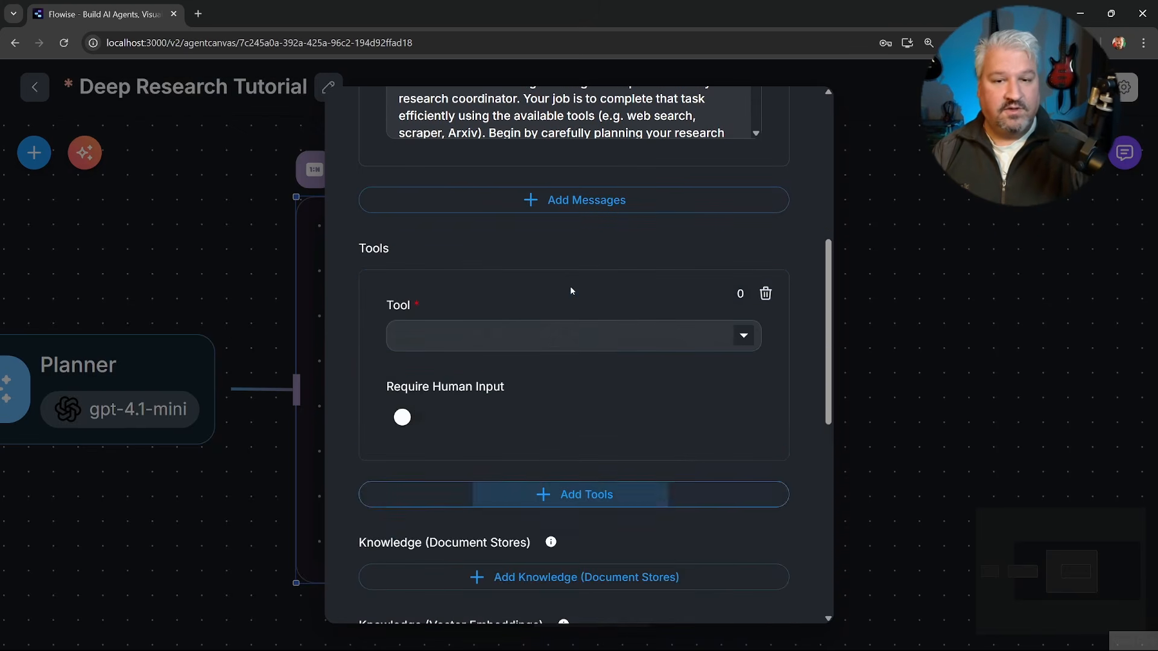
left_click(539, 336)
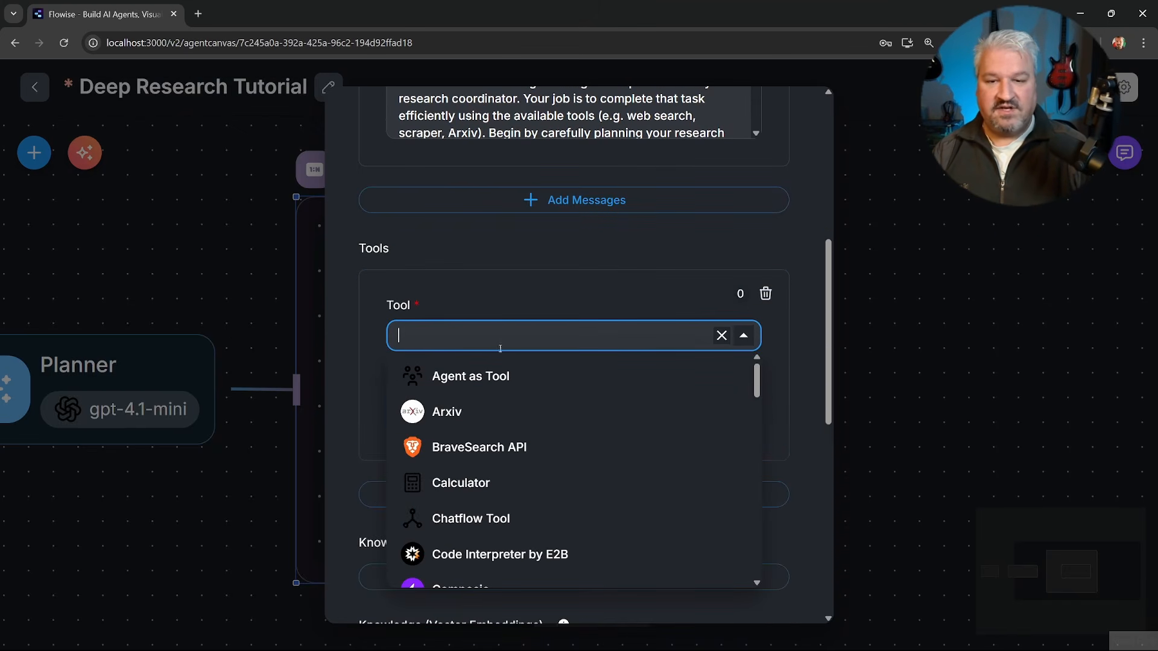
left_click(449, 416)
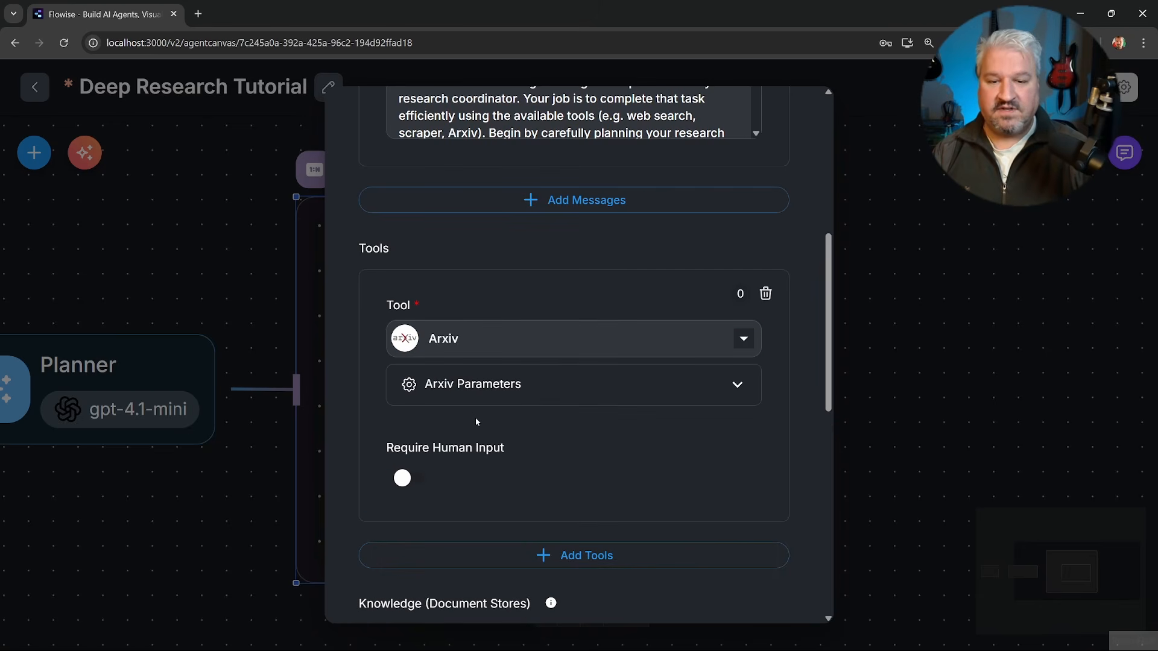
Add Tavily API as the Subagent's second tool and connect the saved Tavily API credential.
left_click(562, 554)
left_click(509, 403)
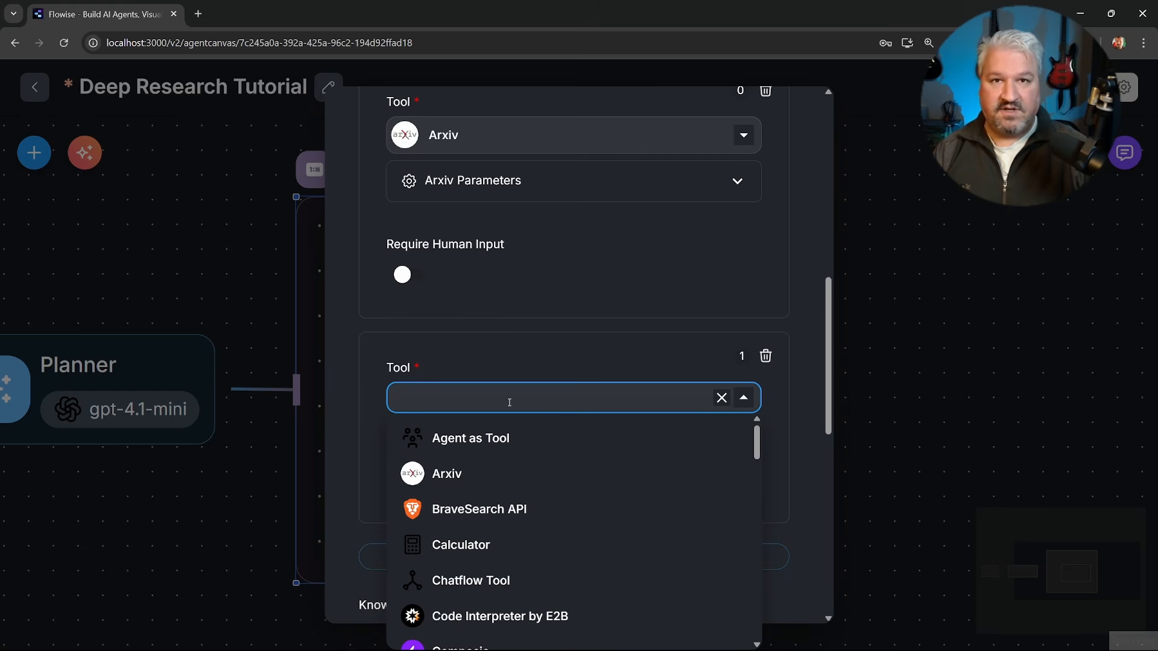
type("tavi")
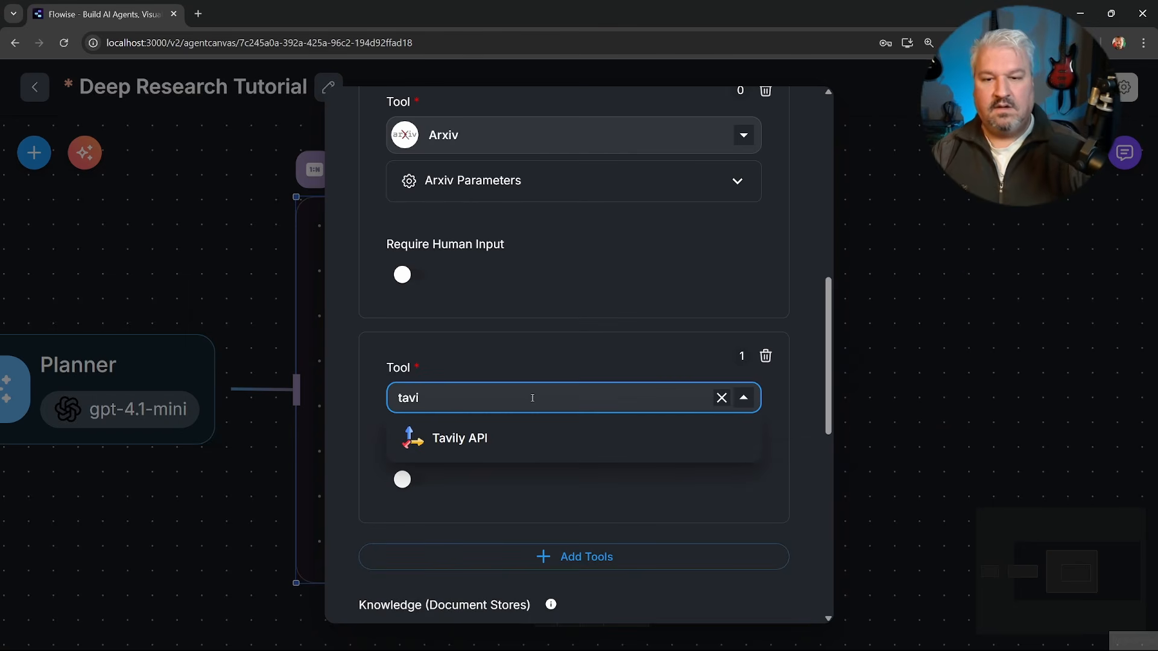
left_click(457, 442)
left_click(476, 446)
scroll(480, 362, "down", 5)
left_click(479, 275)
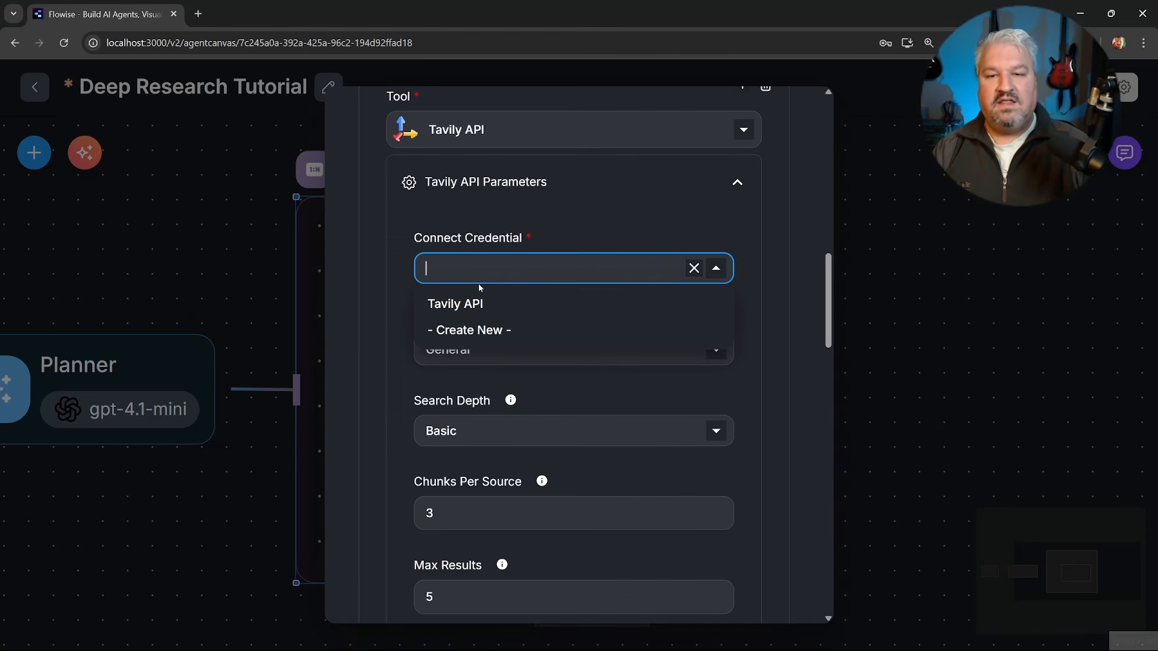
left_click(457, 304)
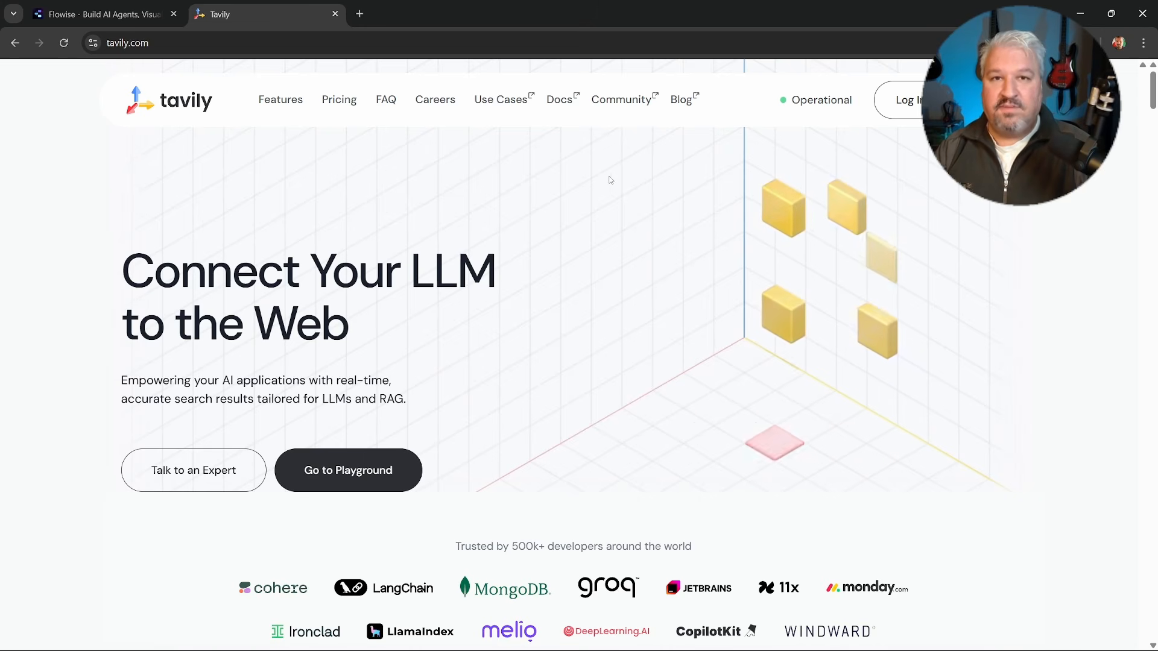
key("ctrl+w")
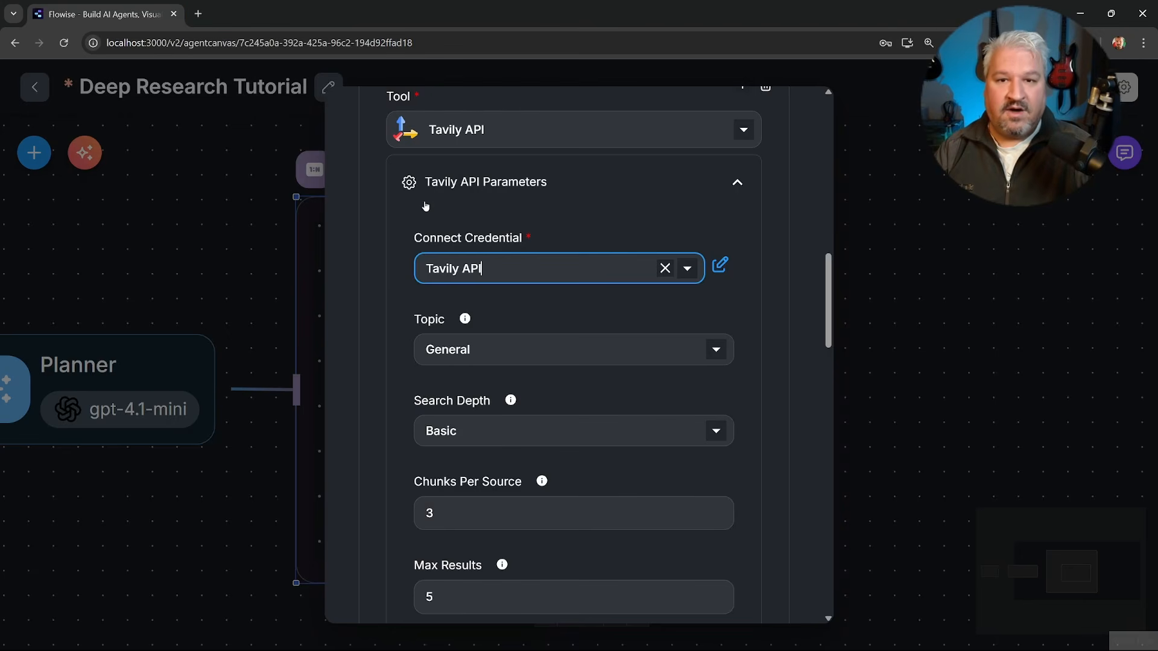
left_click(688, 272)
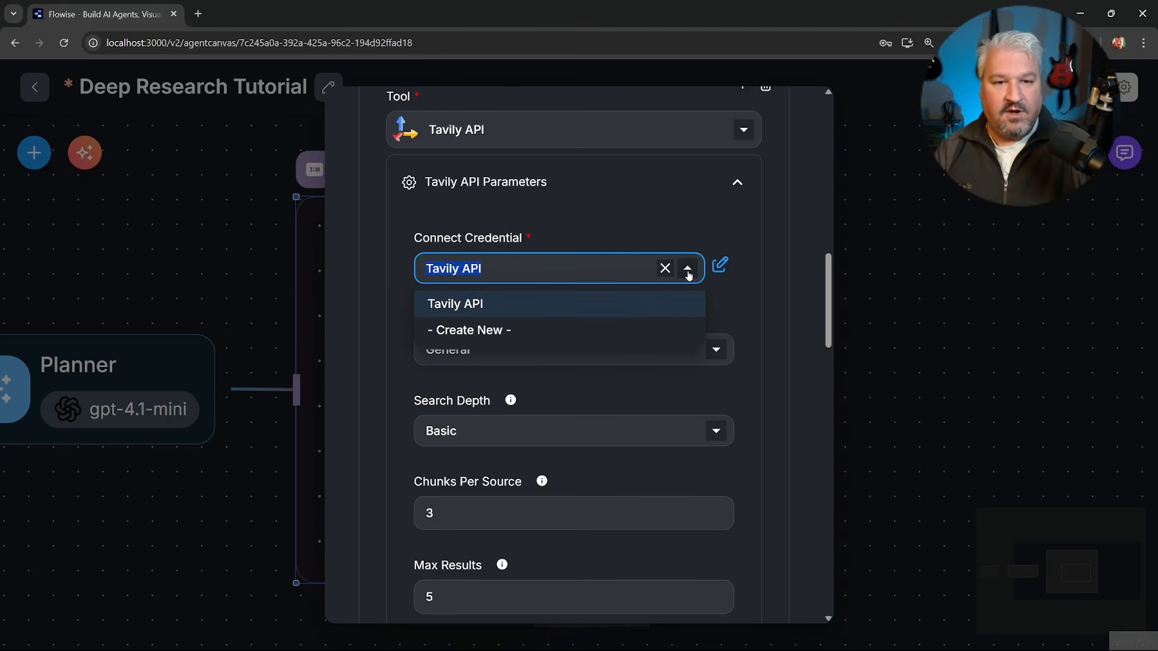
left_click(485, 336)
left_click(485, 435)
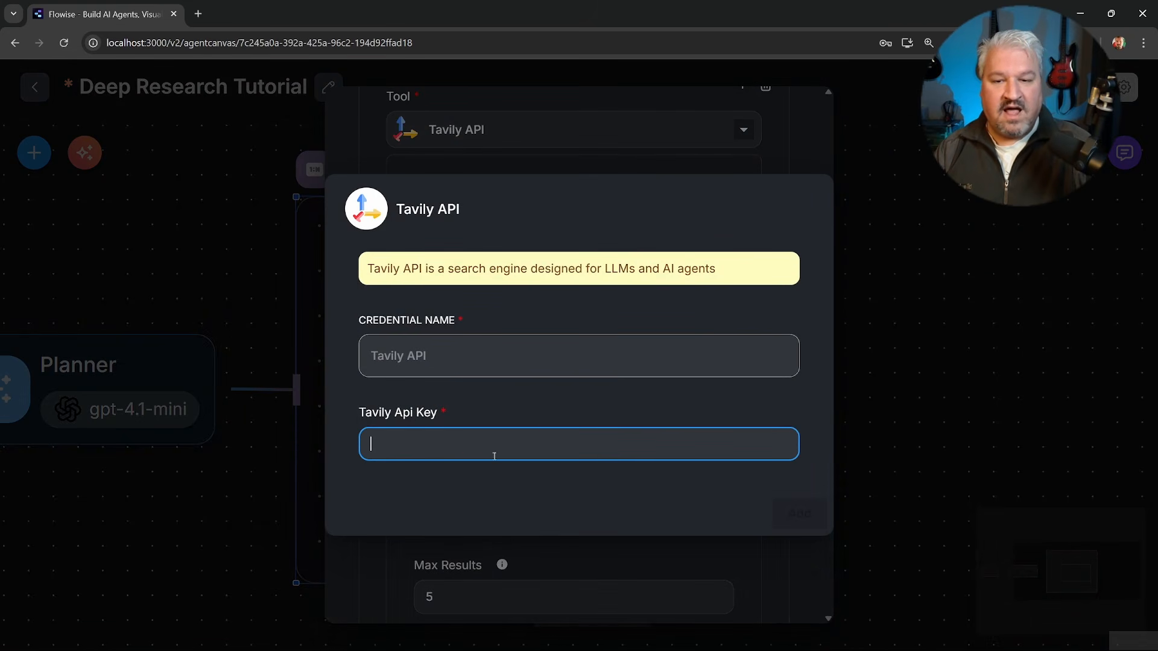
left_click(616, 119)
Collapse the Tavily API parameters and add Web Scraper Tool as the Subagent's third tool.
left_click(736, 182)
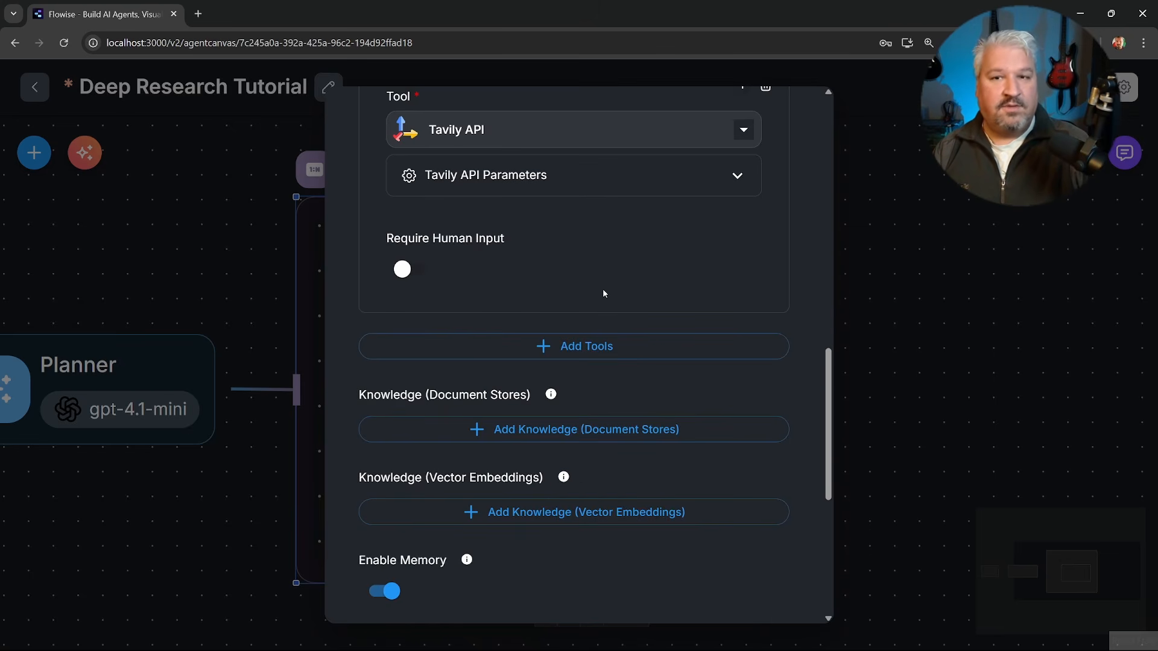
left_click(581, 346)
type("cra")
left_click(514, 433)
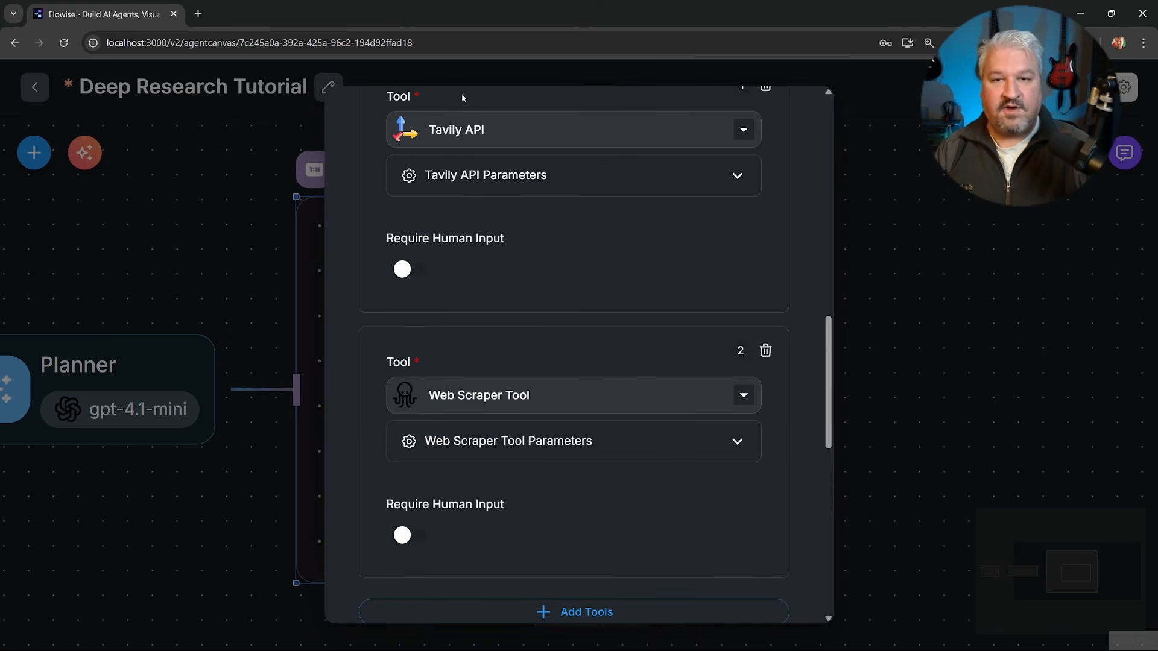
Set the Subagent's input message to "Research Task:" followed by the {{ $iteration }} variable on a new line.
scroll(775, 335, "down", 5)
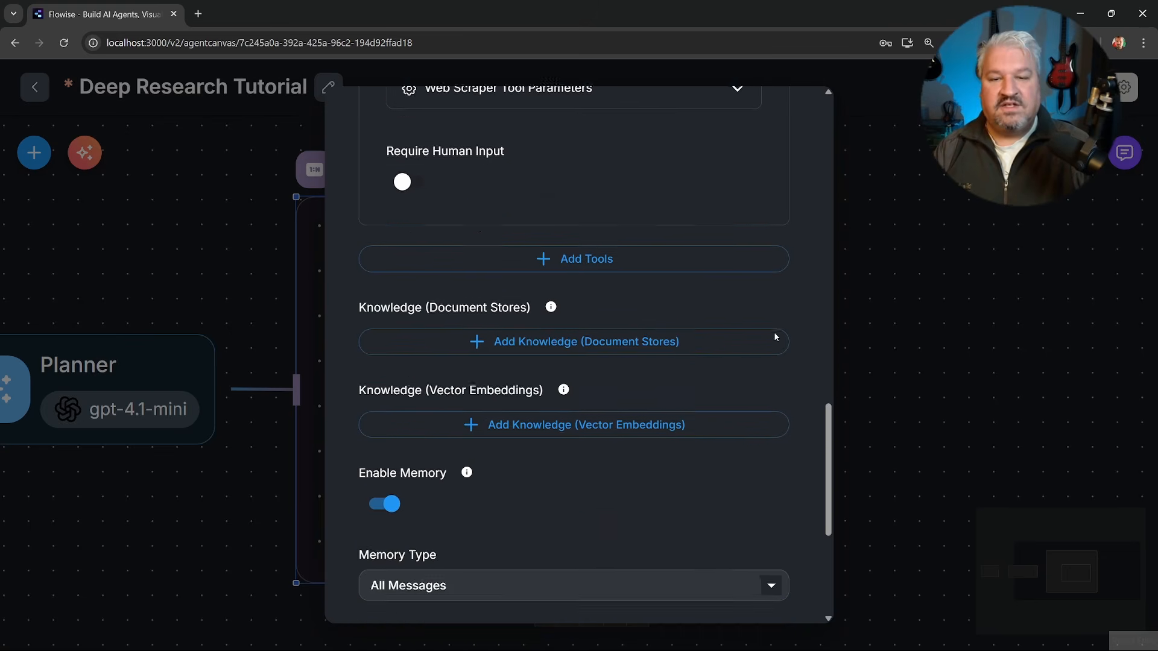
scroll(776, 337, "down", 3)
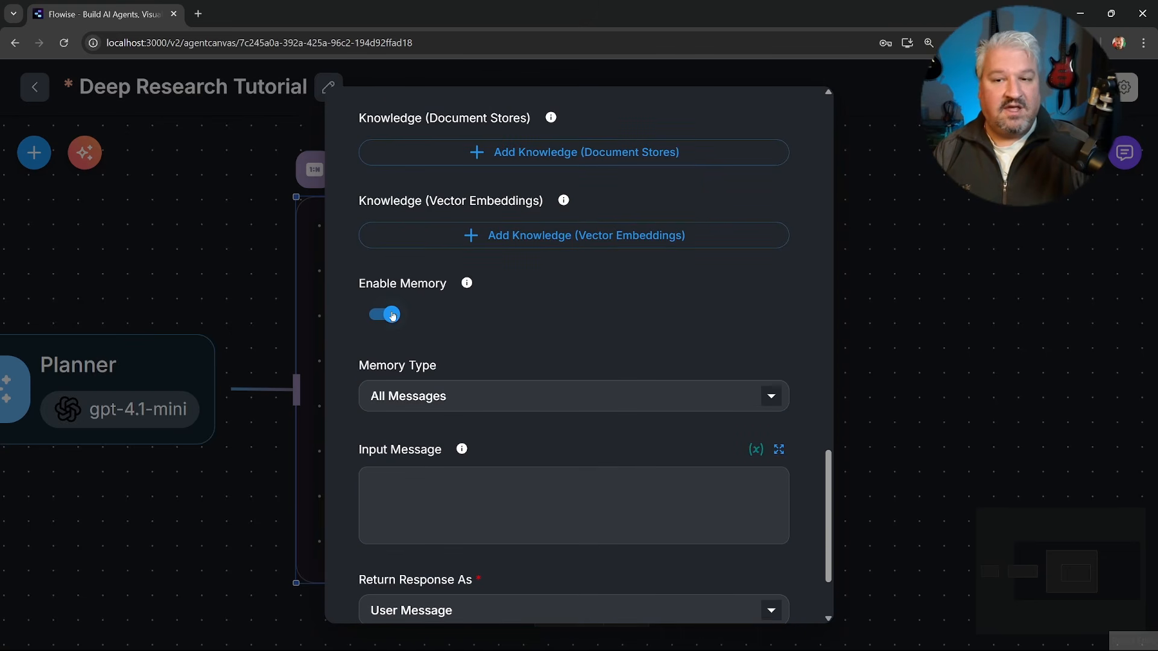
scroll(389, 315, "down", 2)
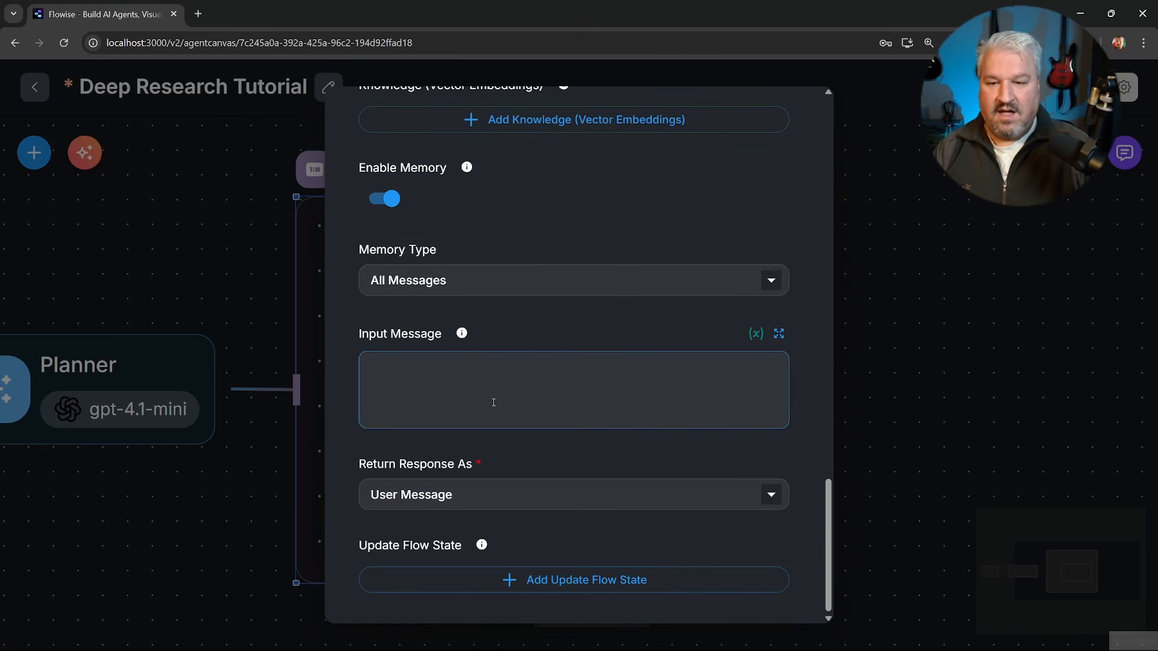
left_click(435, 368)
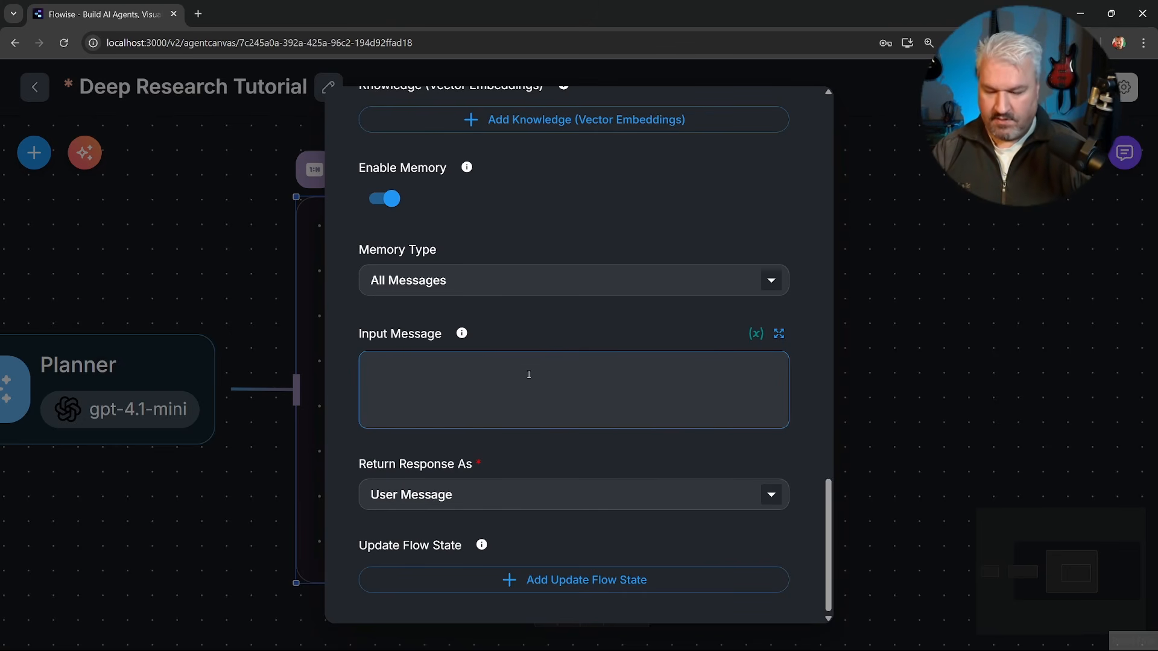
type("Research TGasks")
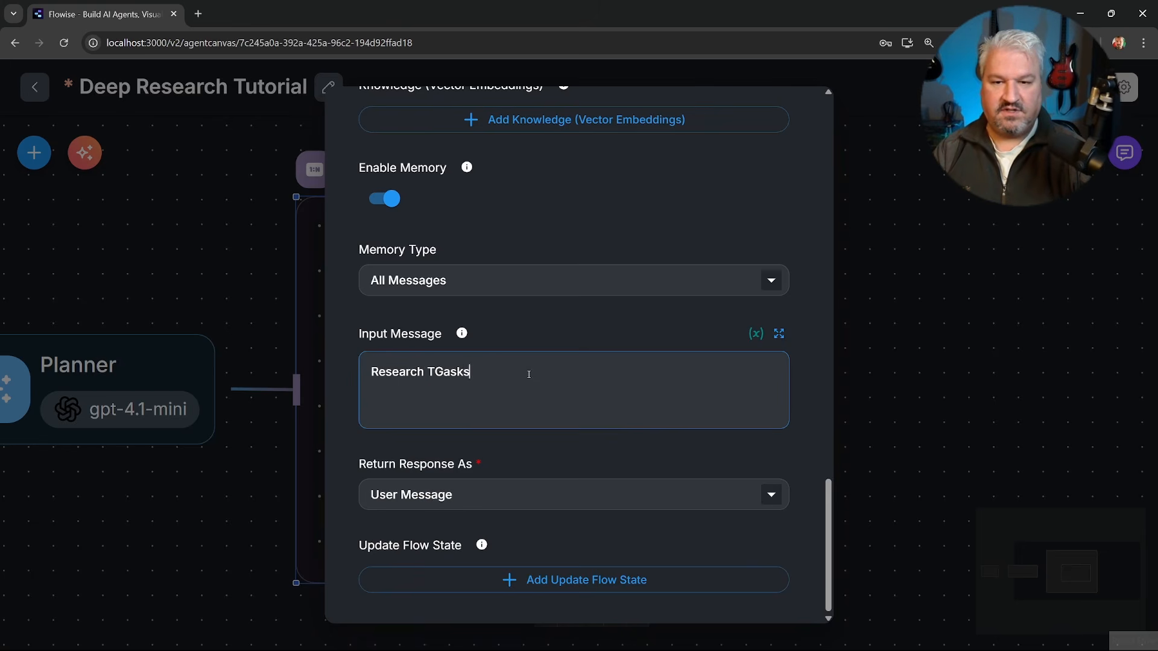
type("sk:")
key("Return")
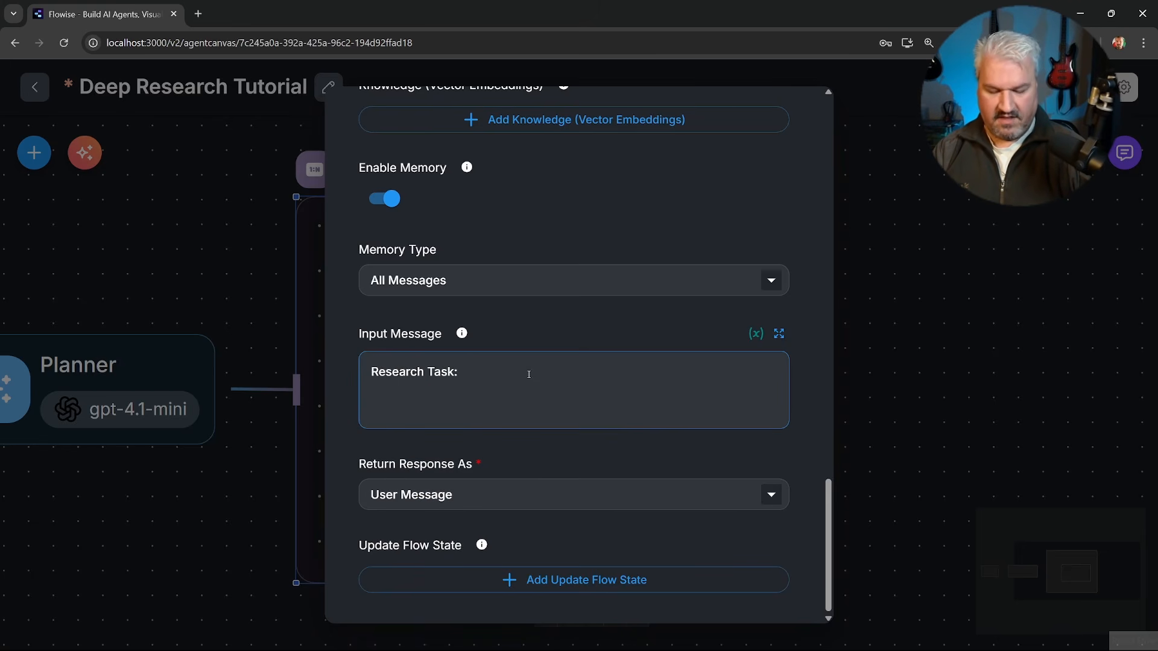
type("{{")
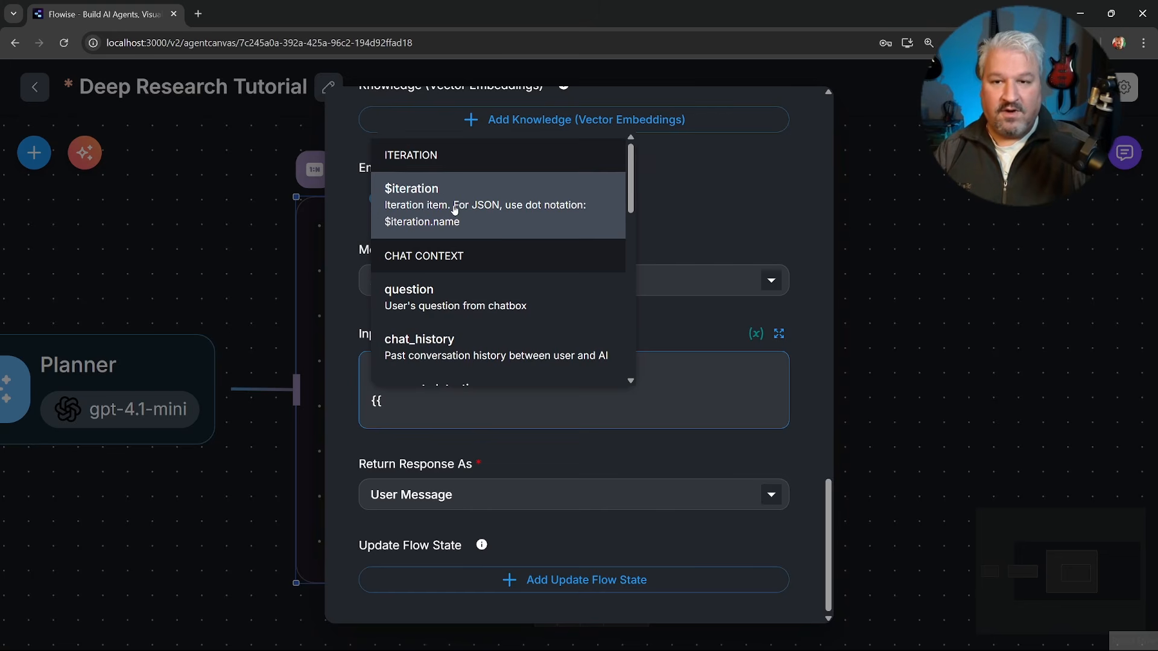
left_click(454, 209)
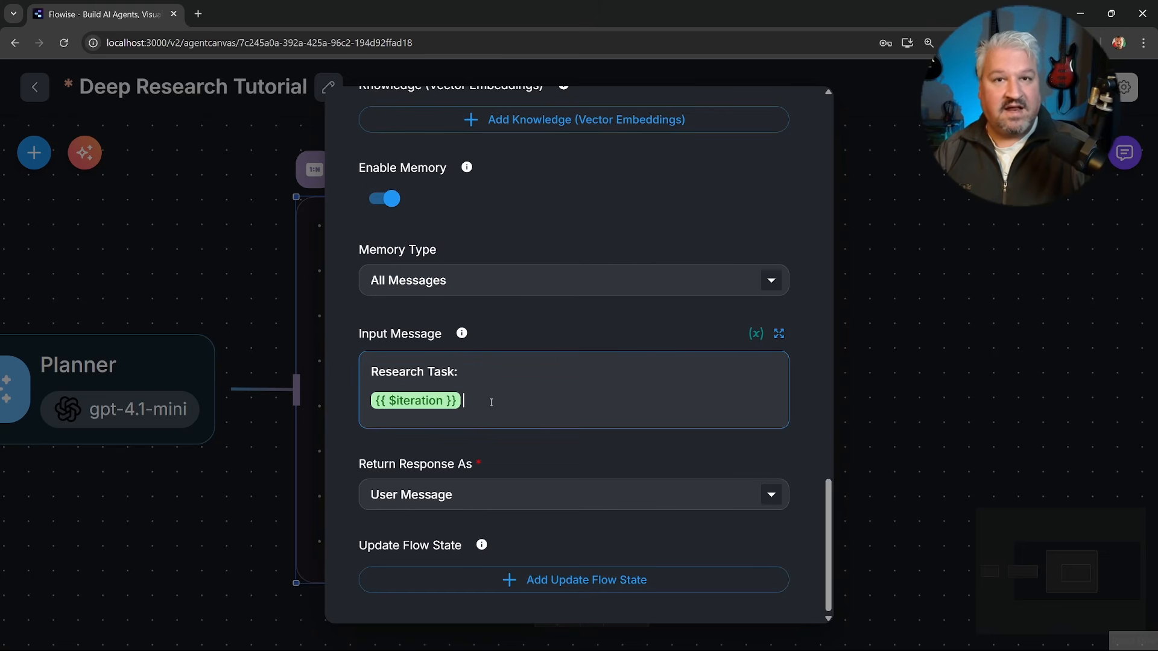
left_click(855, 277)
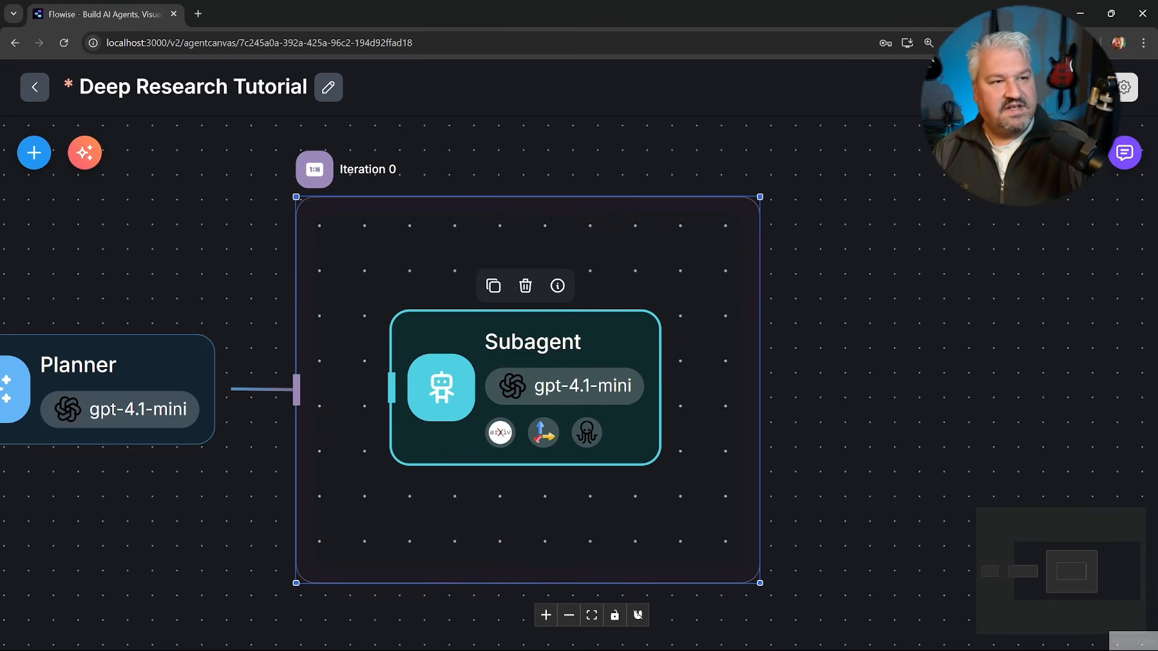
Save the agent flow and clear the previous chat history in the expanded chat.
key("ctrl+s")
left_click(1125, 152)
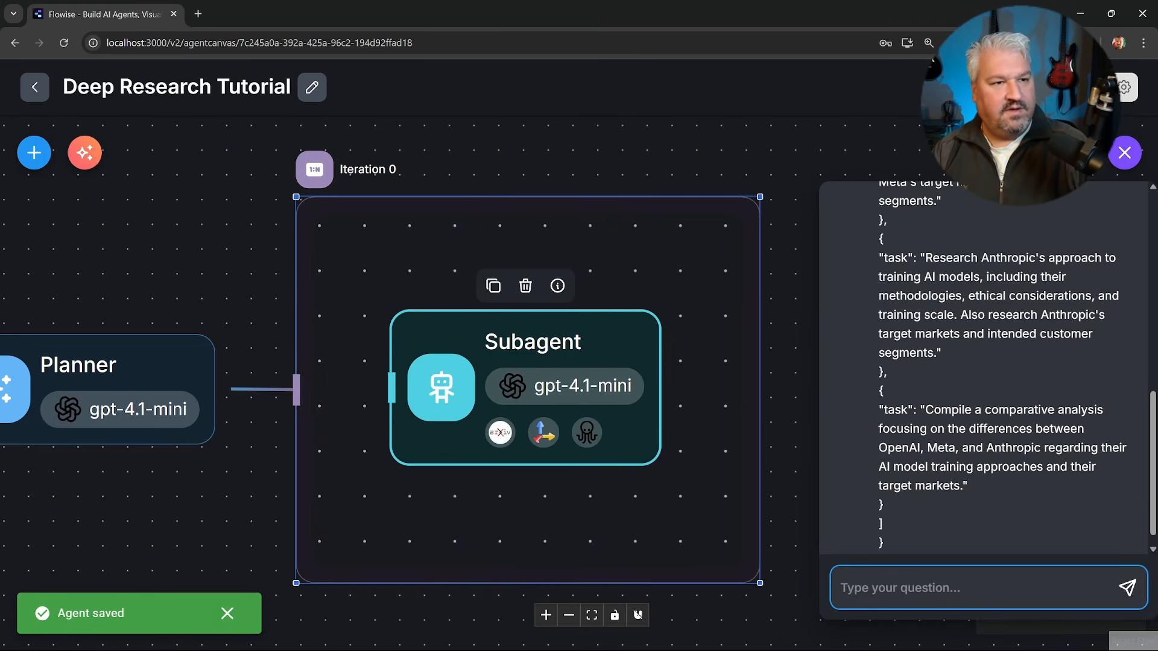
left_click(1023, 153)
left_click(864, 117)
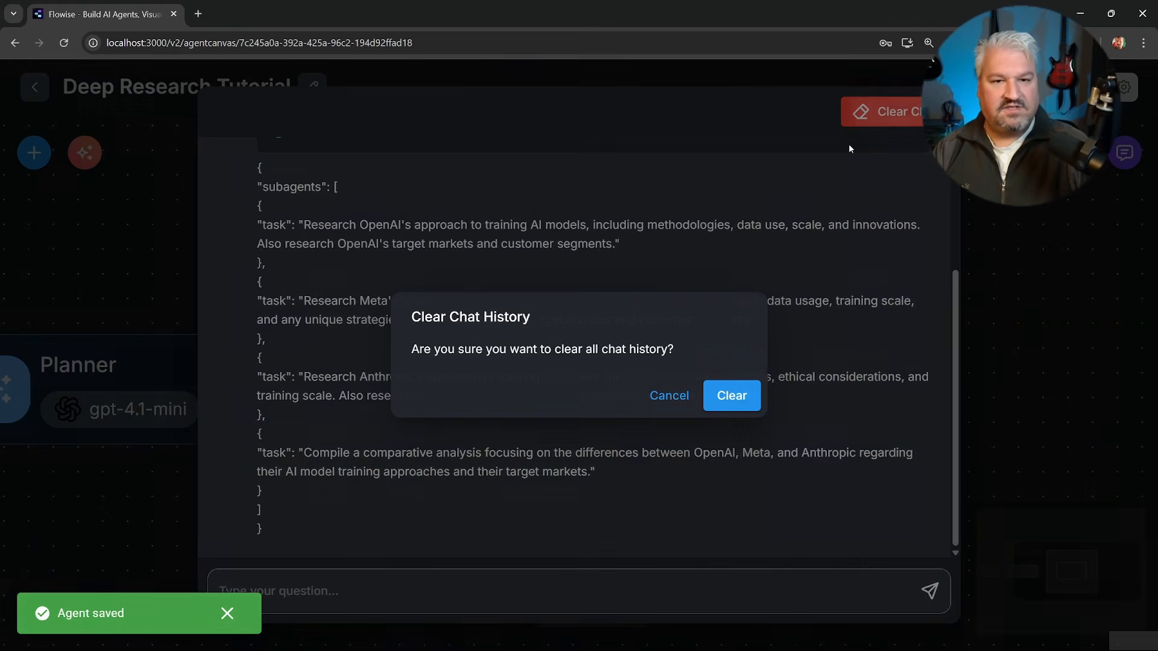
left_click(747, 396)
Submit the query "Differences between OpenAI, Meta and Anthropic in how they approach training models and their target markets" and expand the process flow.
left_click_drag(665, 390, 310, 388)
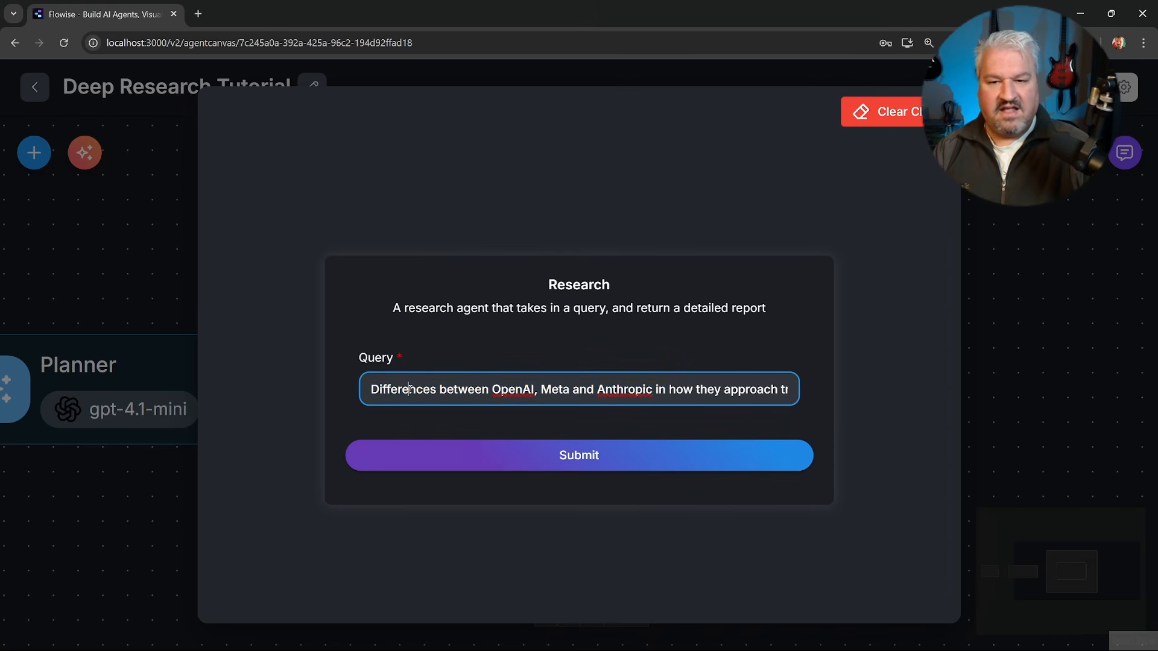
left_click(585, 457)
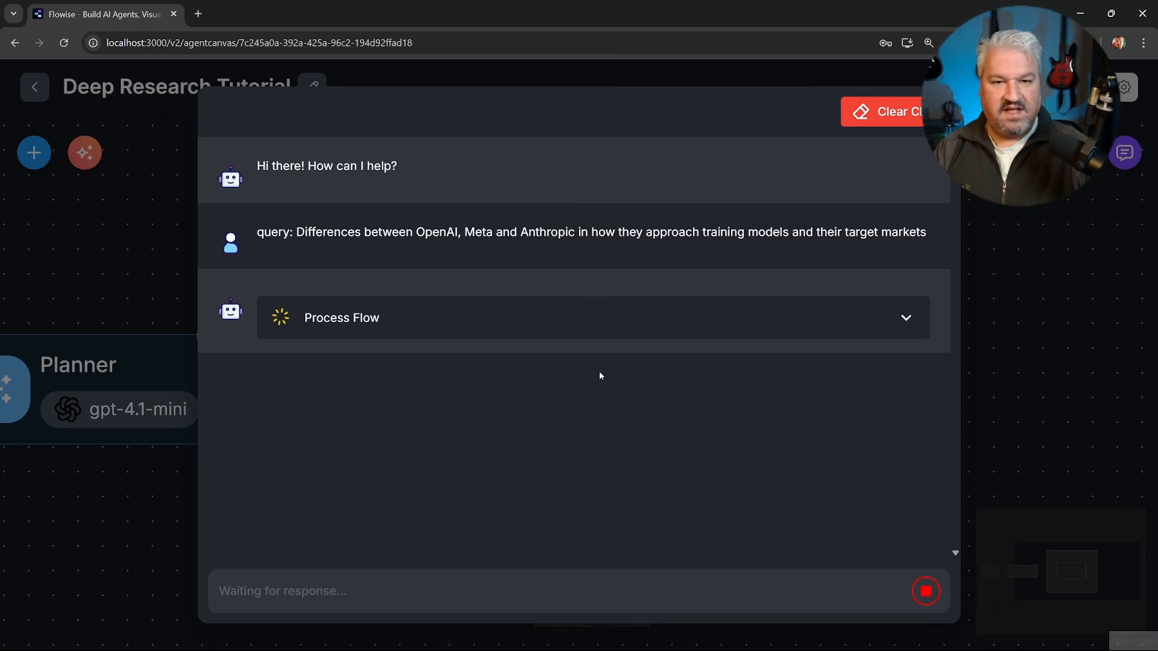
left_click(794, 333)
scroll(582, 375, "down", 2)
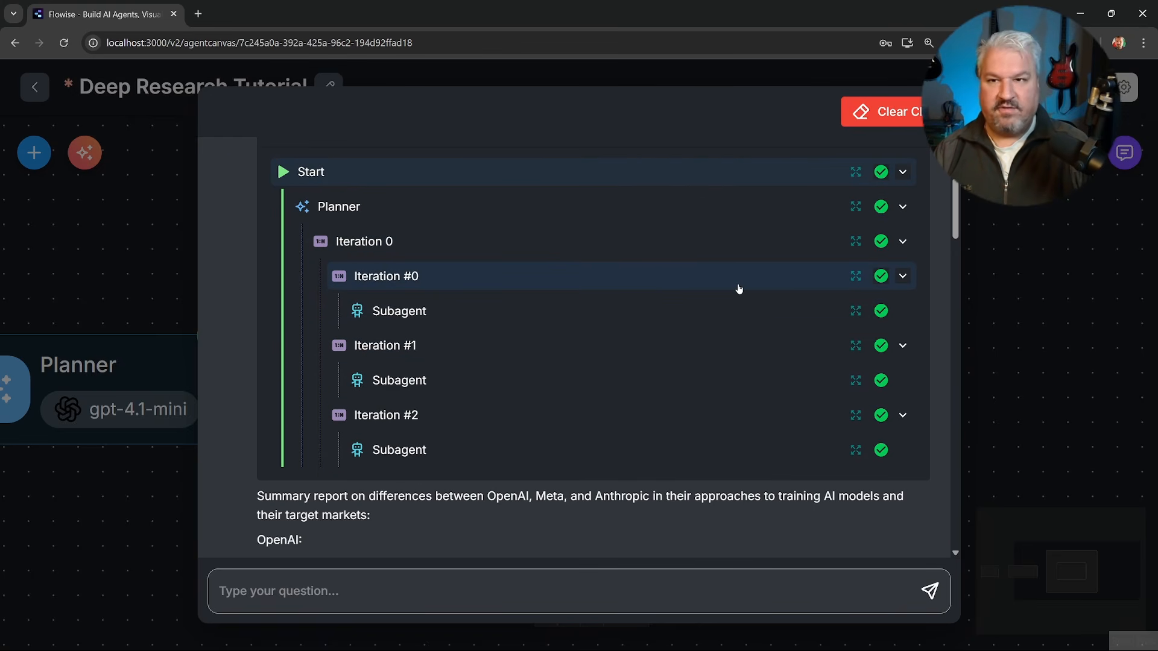
Examine the run details of Iteration #0's Subagent, from its tools and OpenAI research task to its output report.
left_click(858, 312)
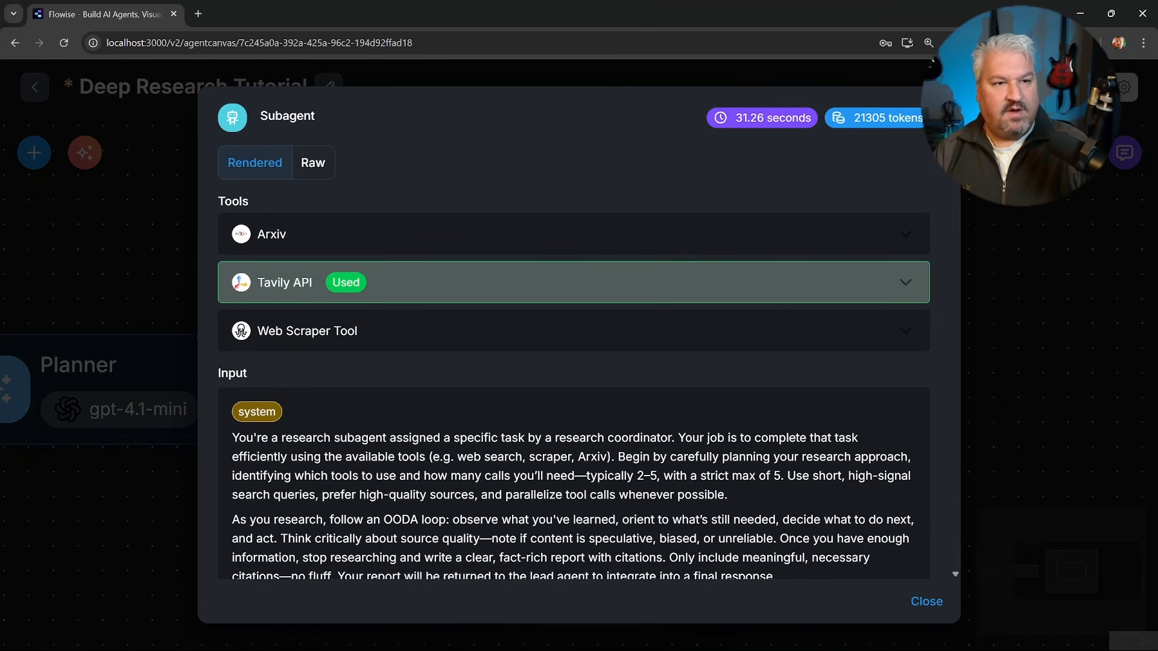
scroll(260, 165, "down", 10)
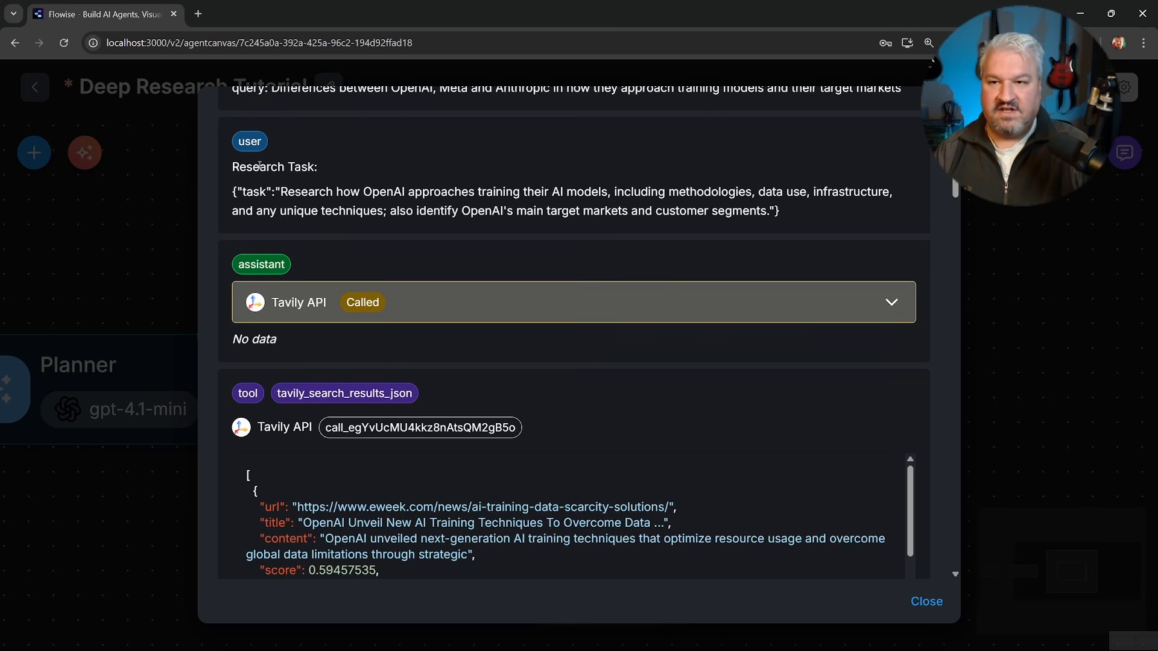
left_click_drag(233, 167, 410, 209)
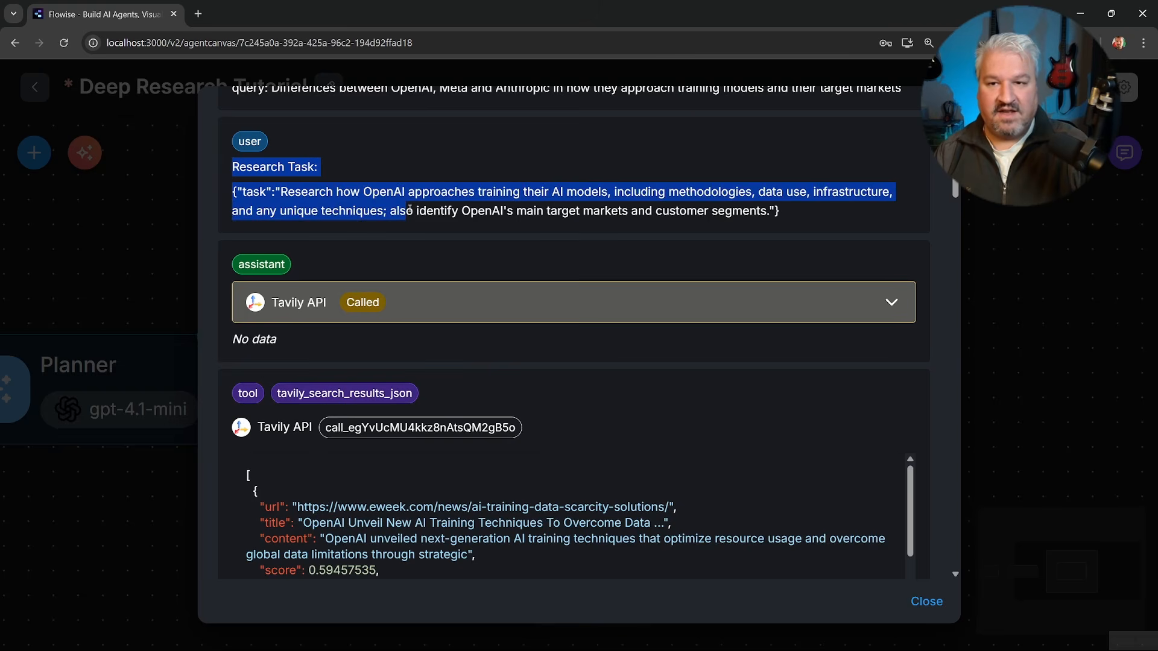
left_click_drag(281, 192, 709, 193)
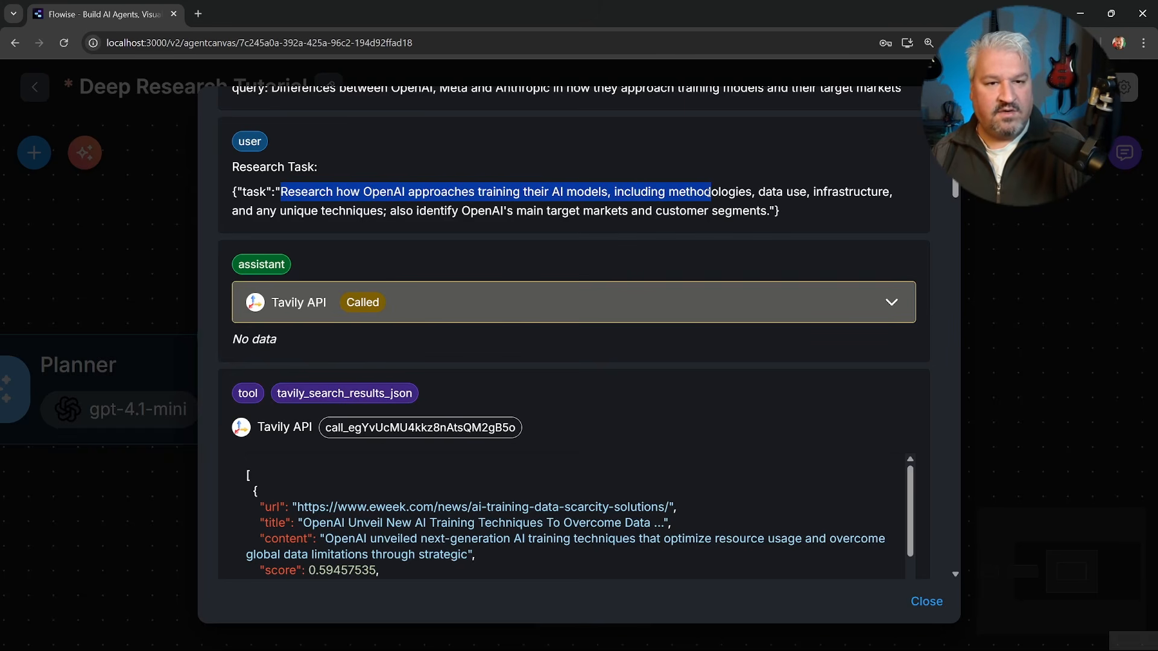
left_click_drag(517, 210, 780, 211)
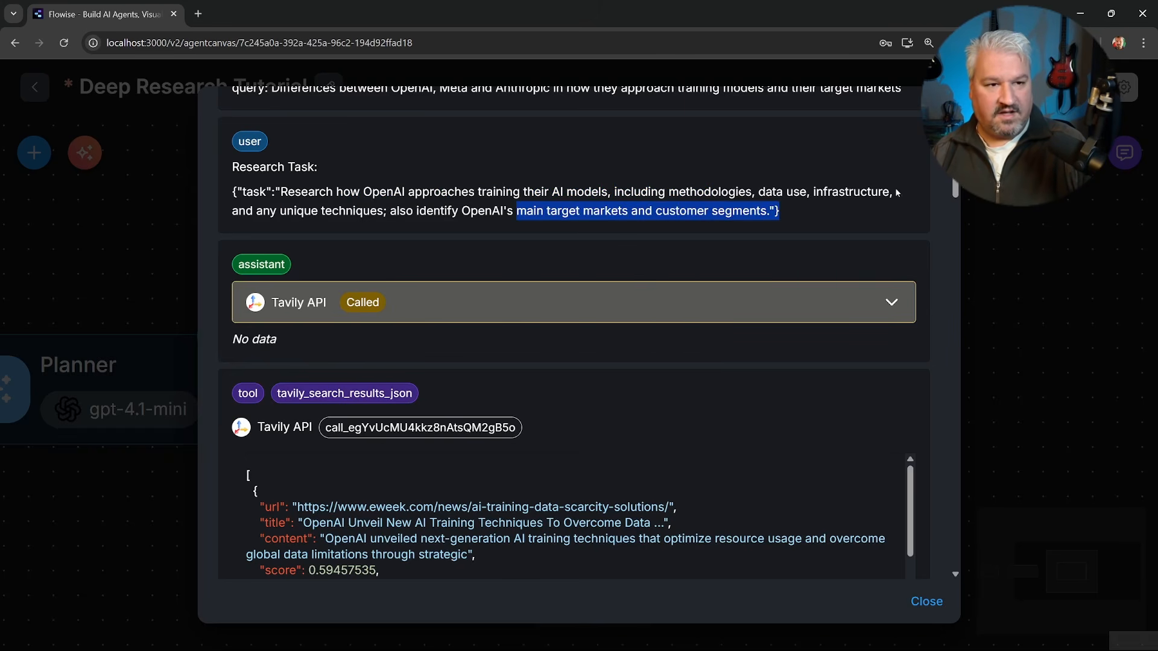
scroll(950, 200, "down", 10)
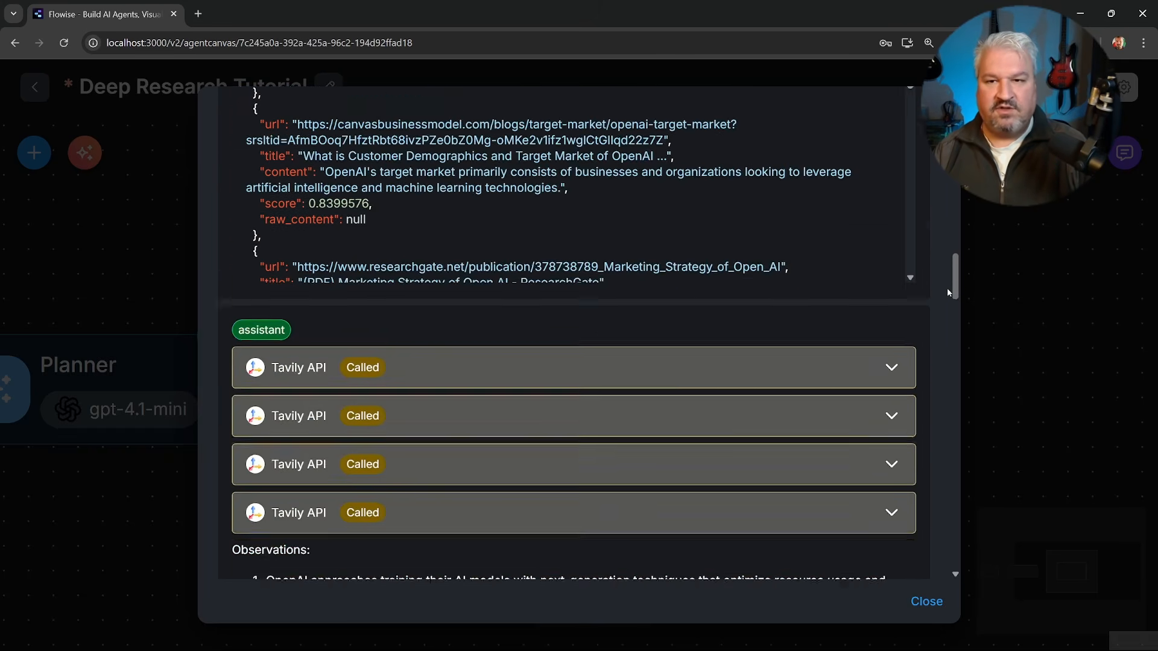
left_click_drag(947, 291, 931, 473)
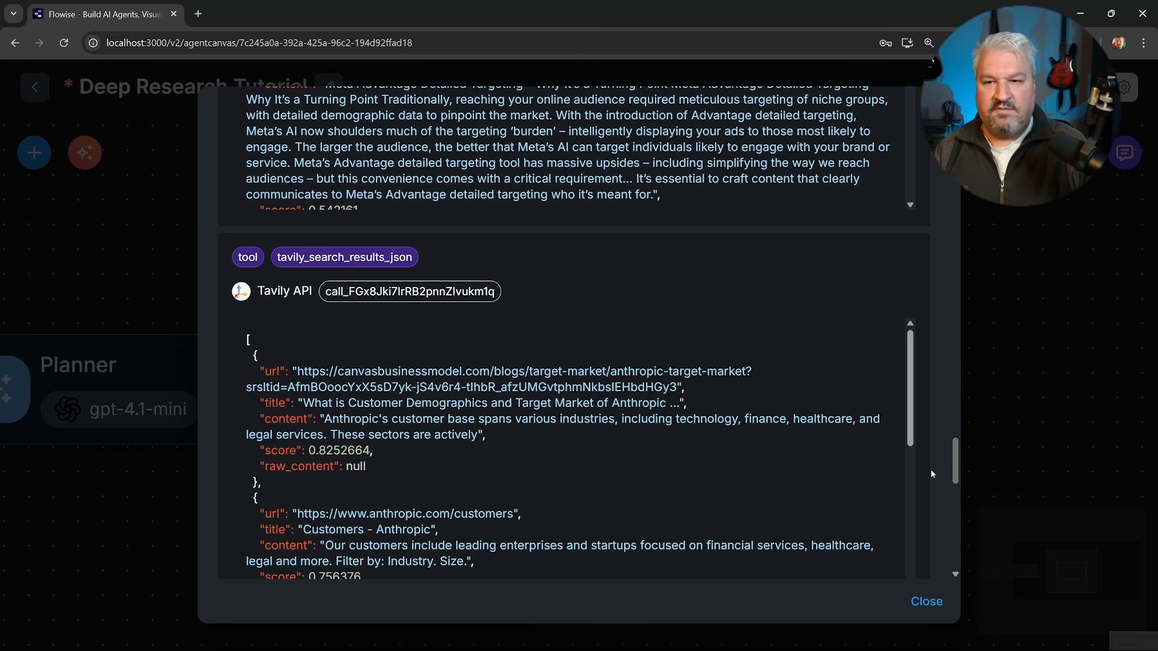
scroll(931, 469, "down", 10)
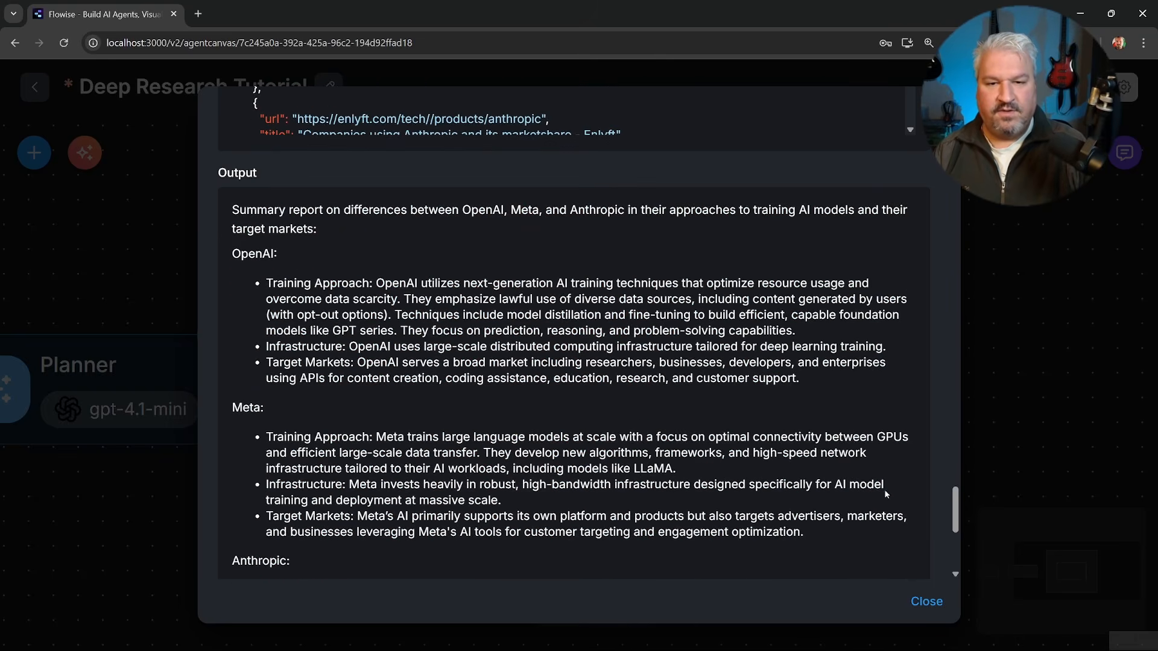
scroll(884, 490, "down", 6)
left_click_drag(670, 549, 91, 411)
left_click(90, 410)
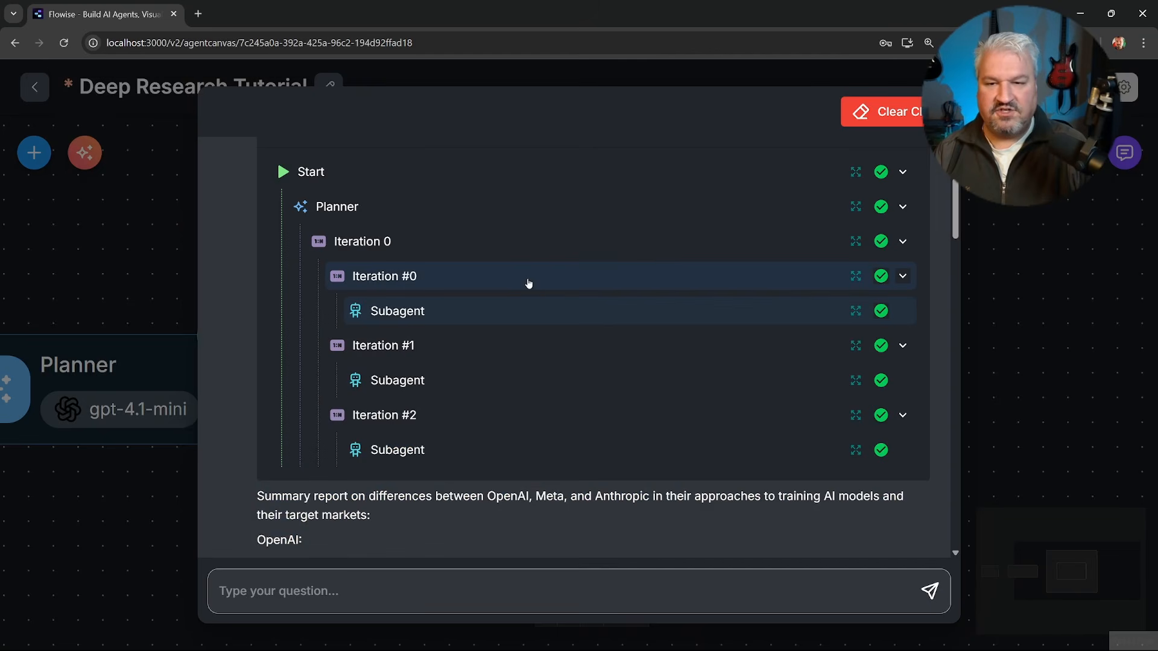
Review the tools, Meta research task and final output in the run details of Iteration #1's Subagent.
left_click(854, 381)
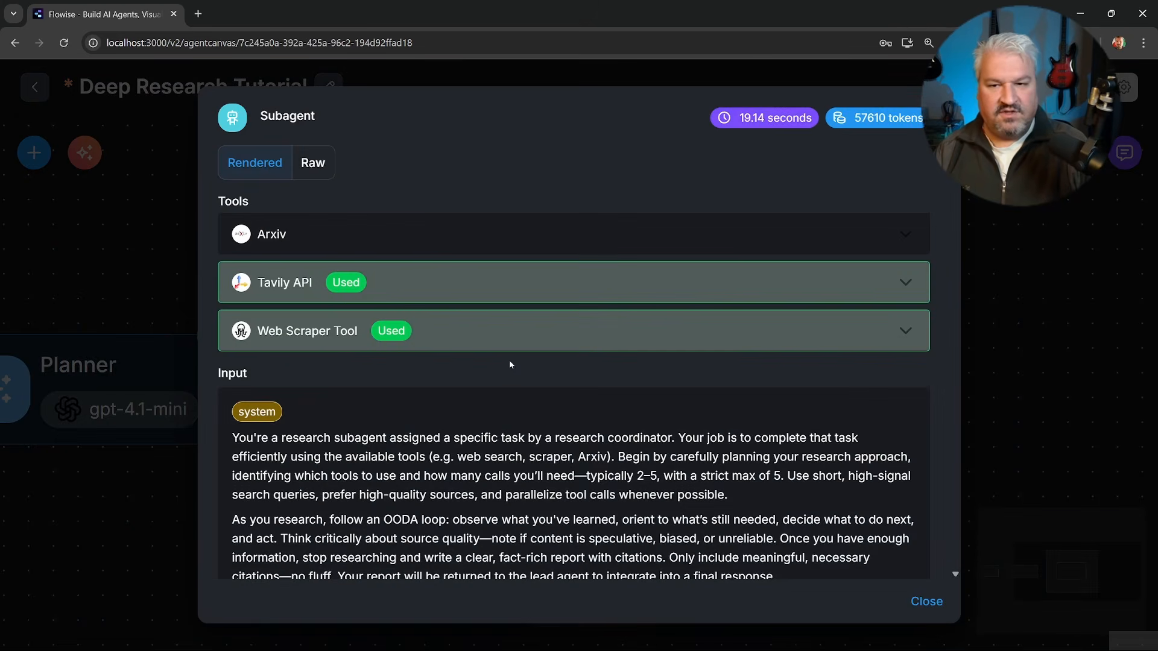
scroll(511, 365, "down", 8)
scroll(519, 360, "up", 7)
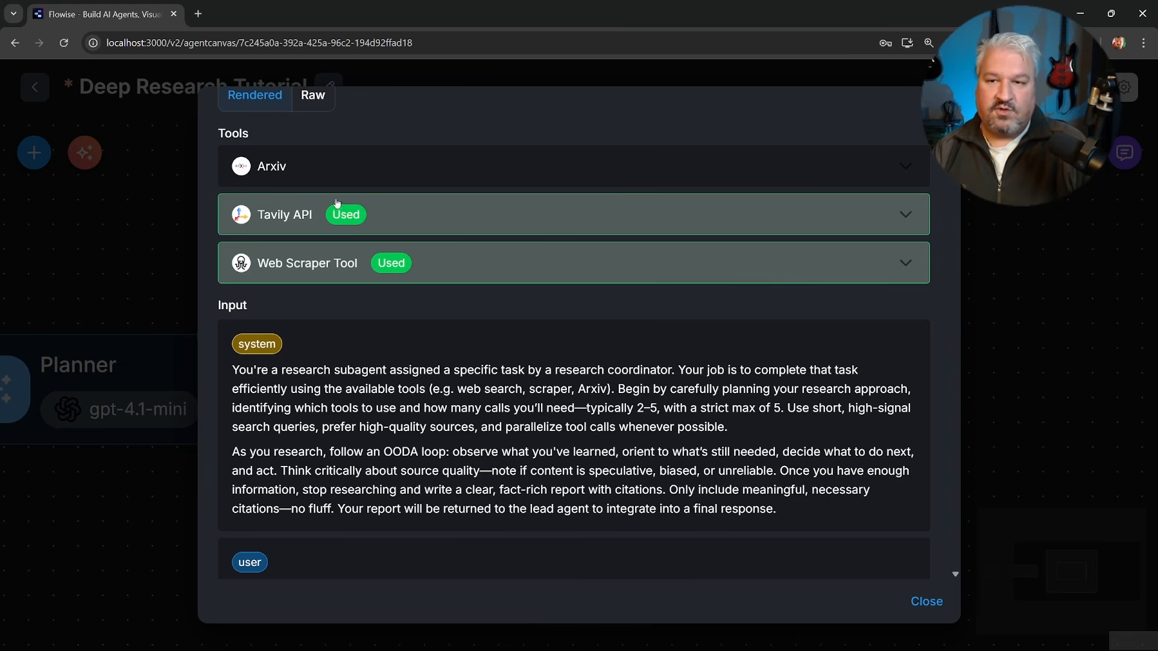
scroll(354, 270, "down", 2)
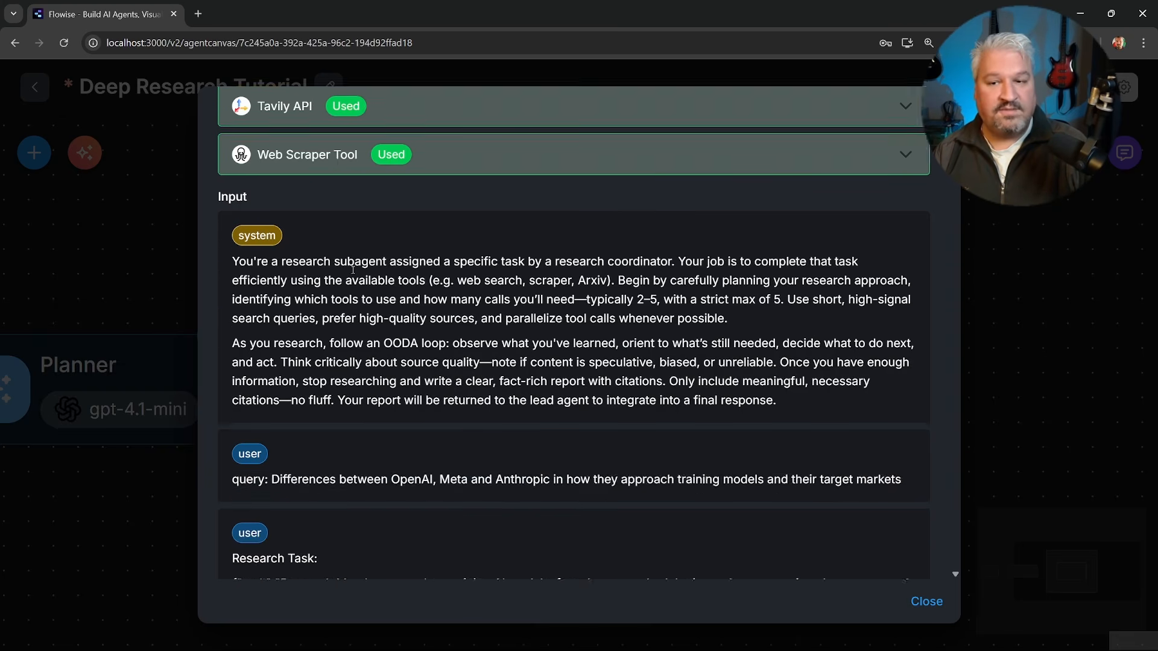
scroll(354, 270, "down", 4)
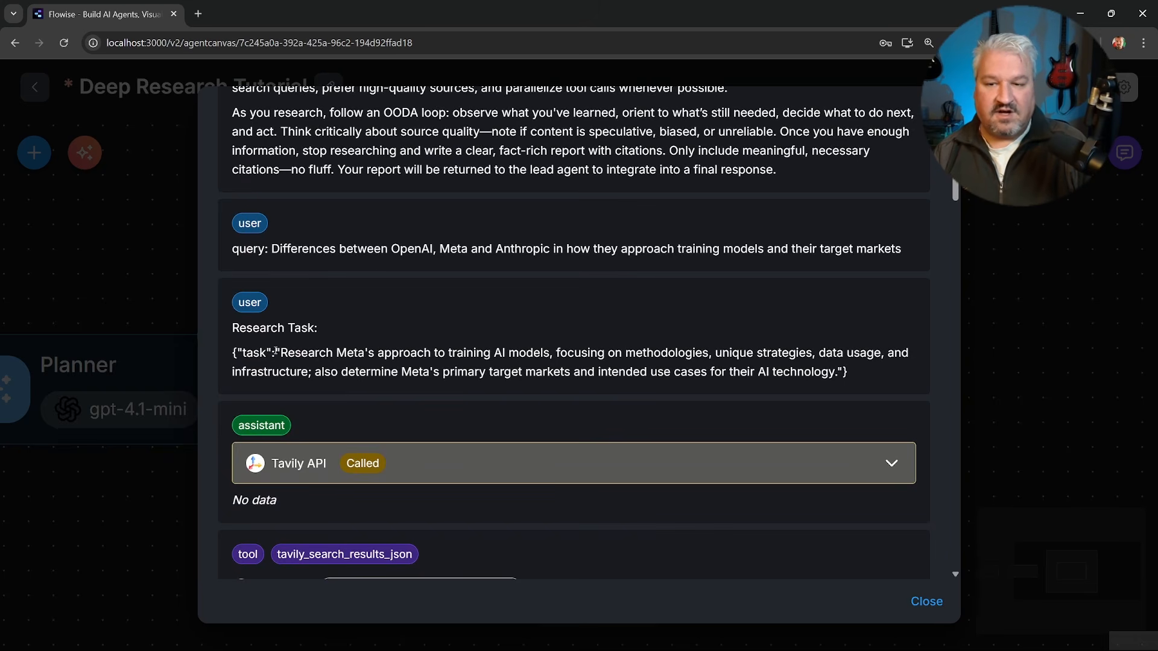
left_click_drag(280, 353, 511, 354)
scroll(634, 385, "down", 6)
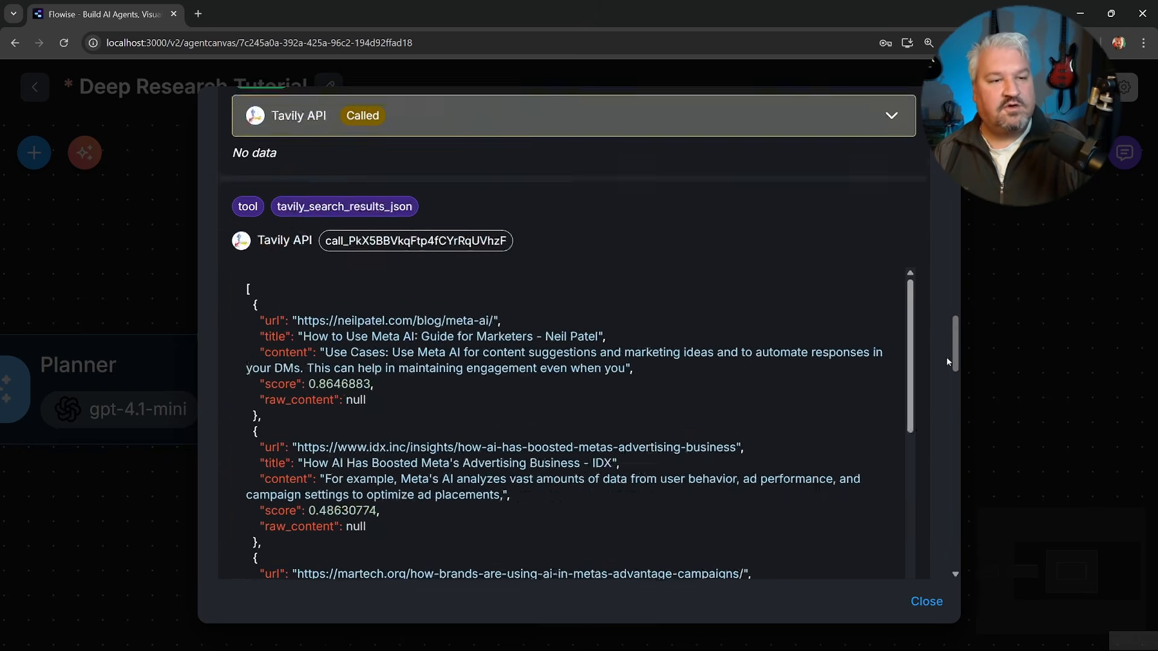
left_click_drag(947, 361, 959, 563)
left_click(1042, 394)
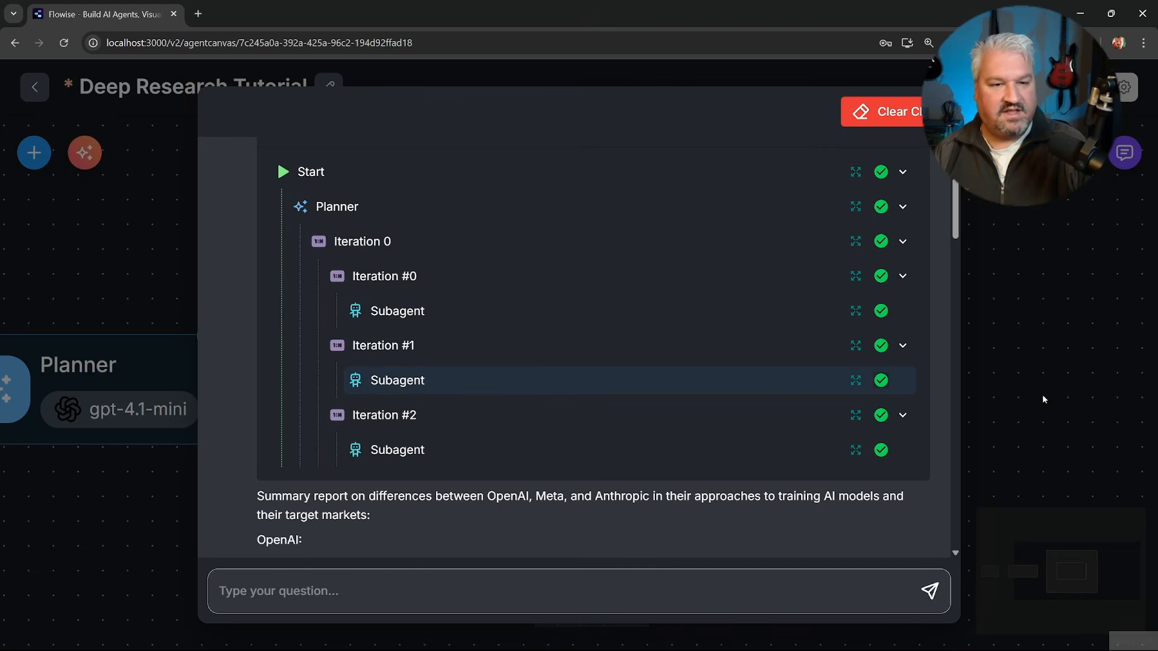
Inspect Iteration #2's Subagent run details for its tools, Anthropic research task and cited sources, and close the details and chat.
left_click(857, 451)
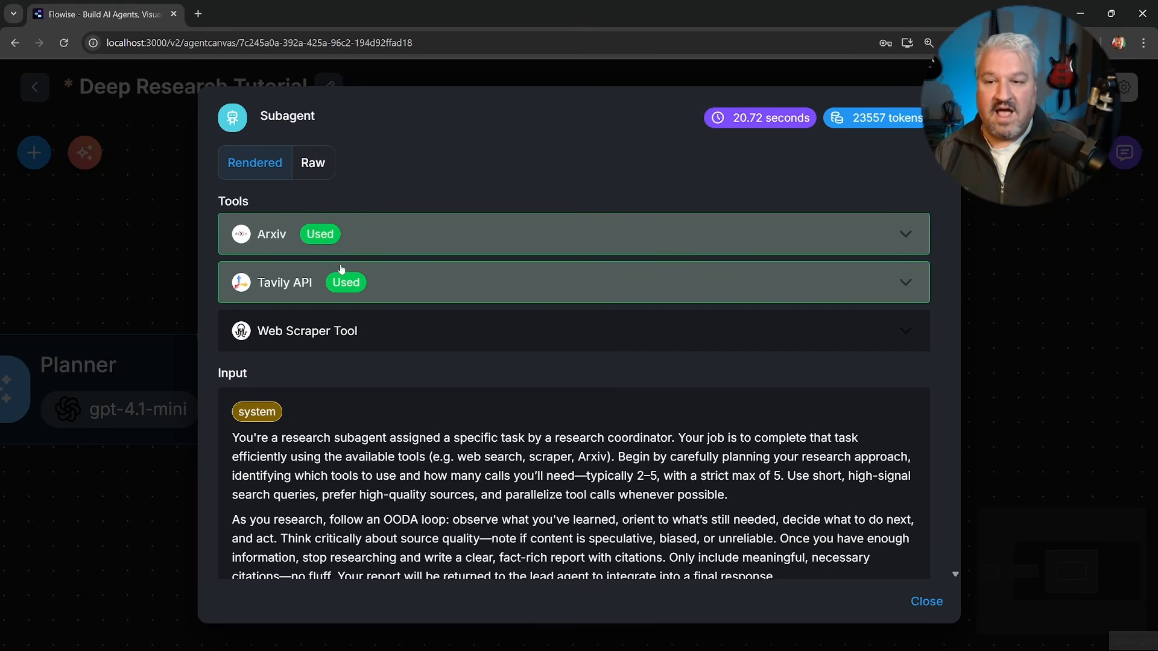
scroll(348, 289, "down", 5)
scroll(283, 350, "down", 2)
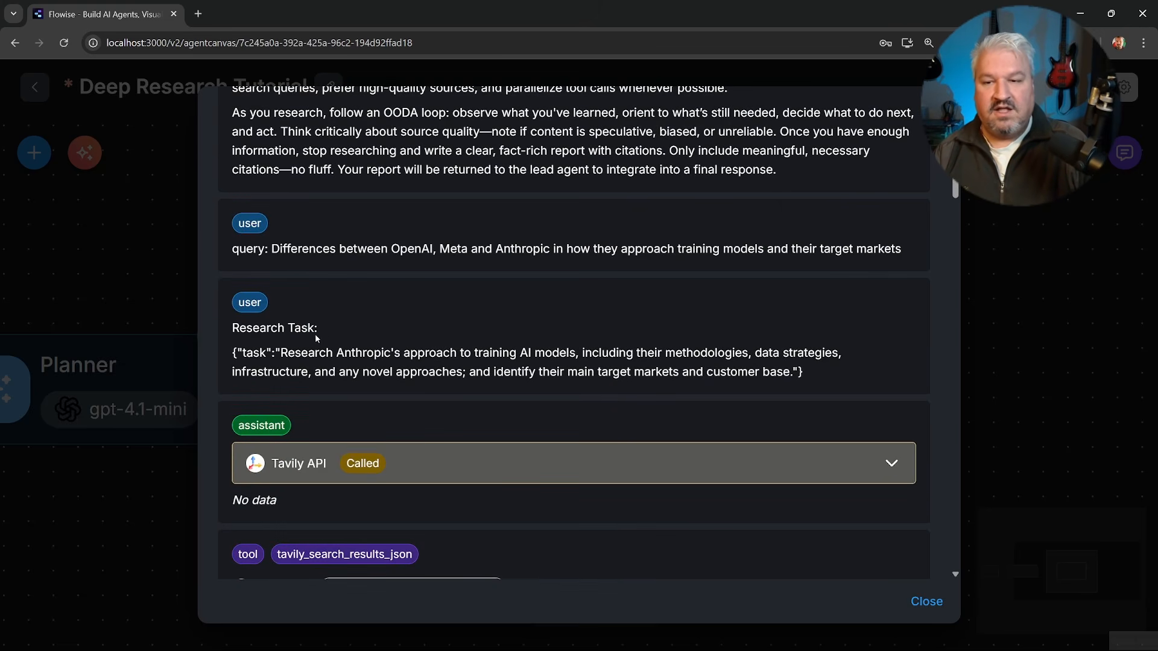
left_click_drag(282, 352, 394, 353)
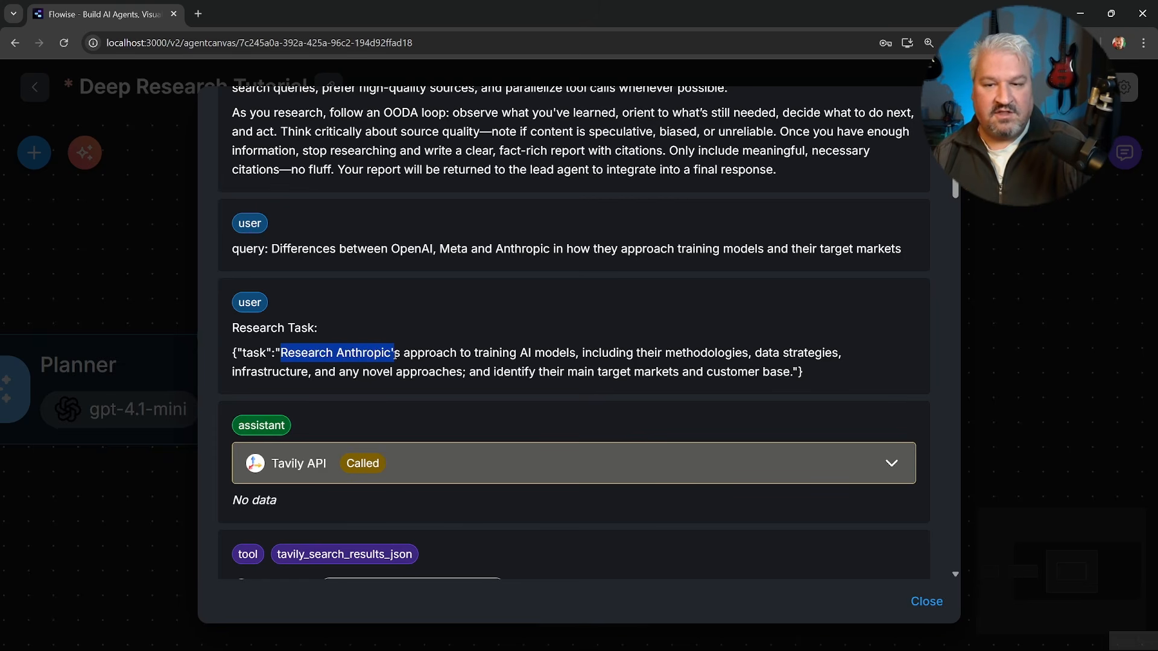
left_click_drag(955, 189, 964, 566)
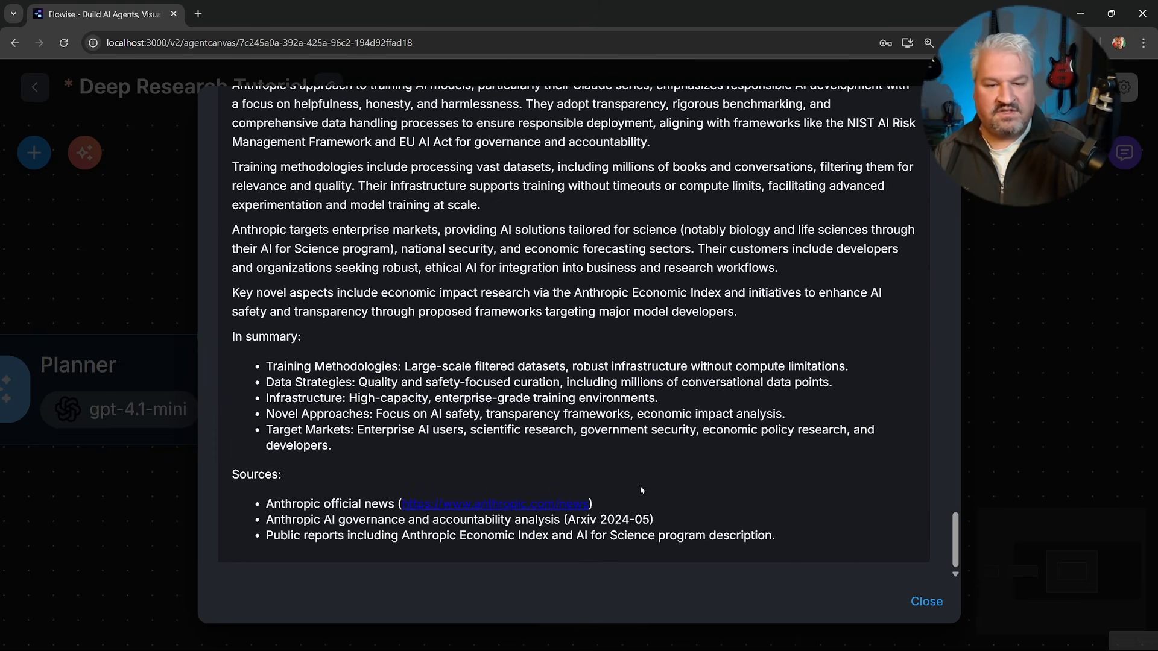
left_click(1043, 385)
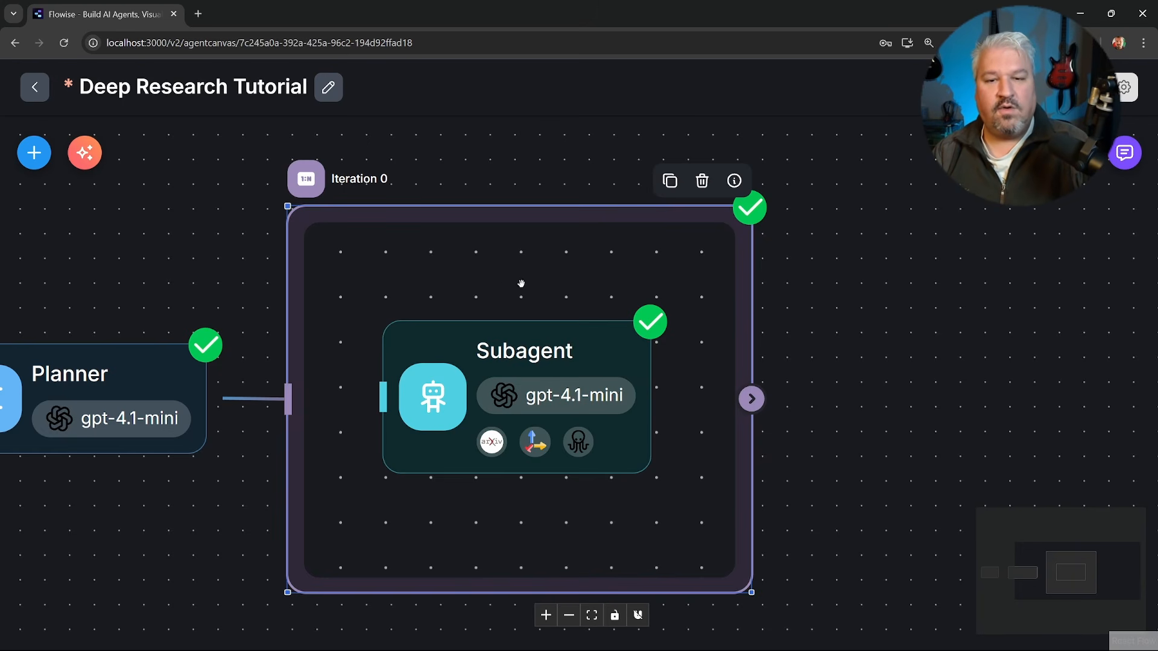
left_click(548, 350)
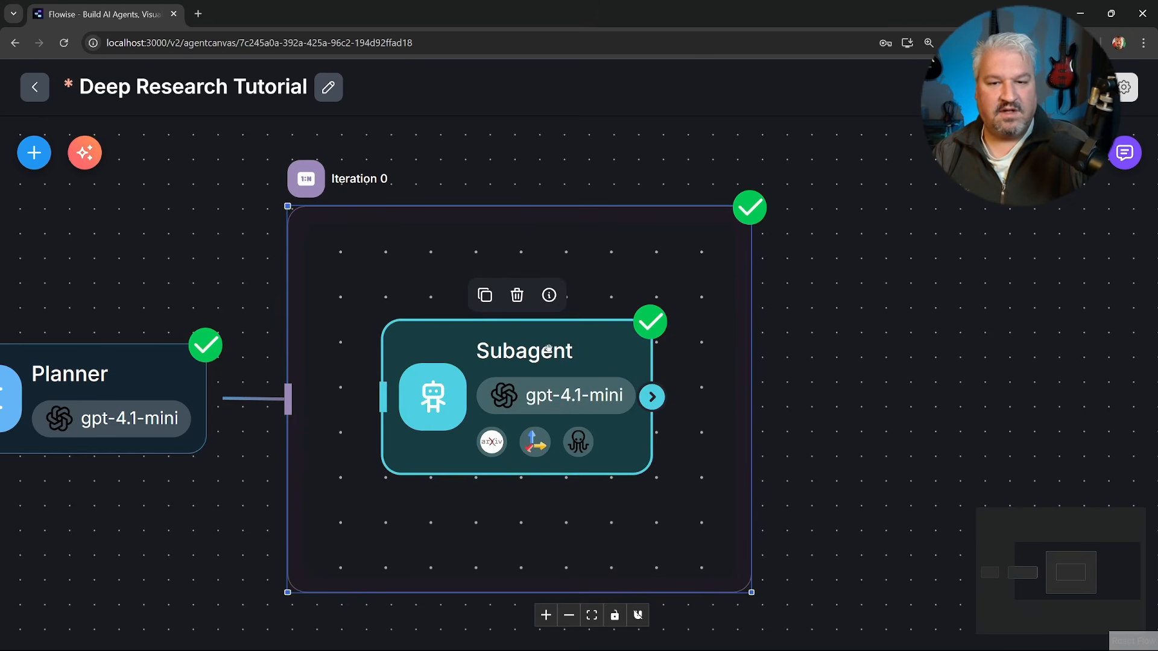
mouse_move(571, 353)
left_mouse_down()
mouse_move(550, 356)
mouse_move(561, 353)
left_mouse_up()
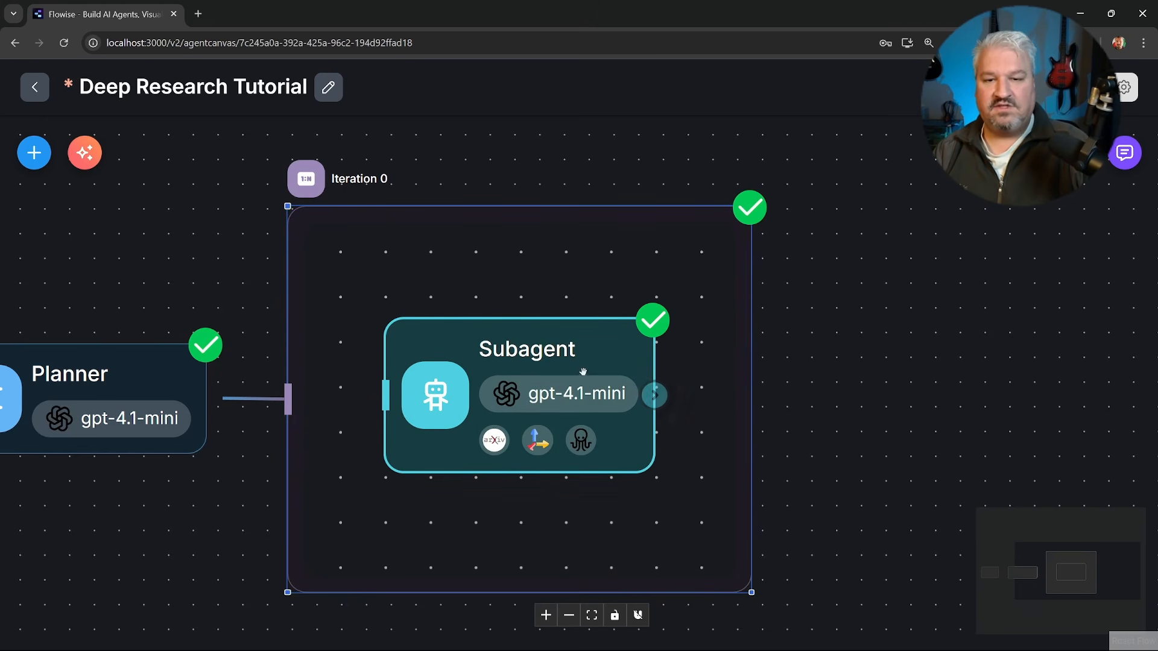
mouse_move(582, 369)
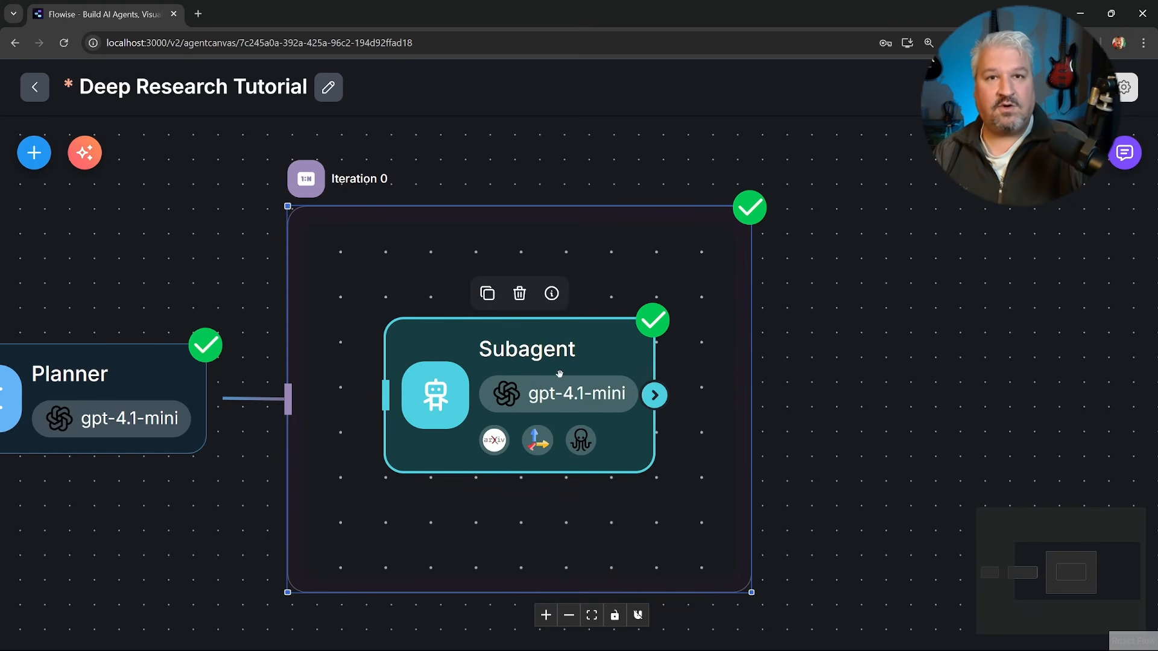
mouse_move(565, 367)
left_mouse_down()
mouse_move(548, 372)
mouse_move(568, 379)
left_mouse_up()
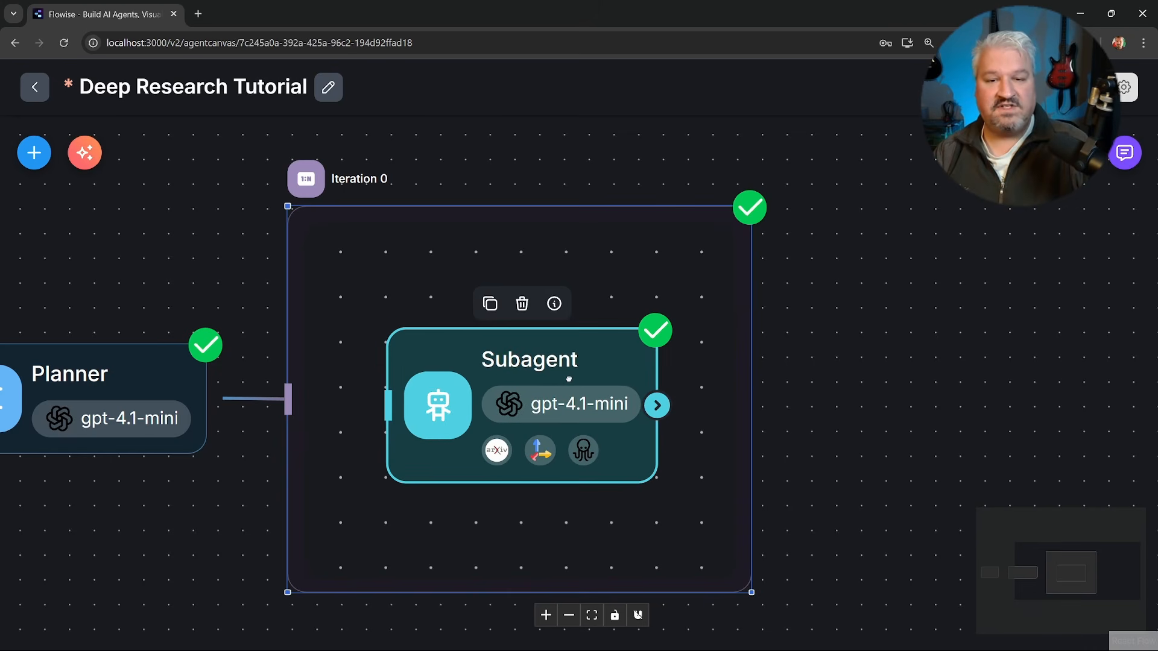
Add an LLM node to the right of the Iteration 0 block and connect the iteration's output to it.
left_click_drag(875, 392, 659, 386)
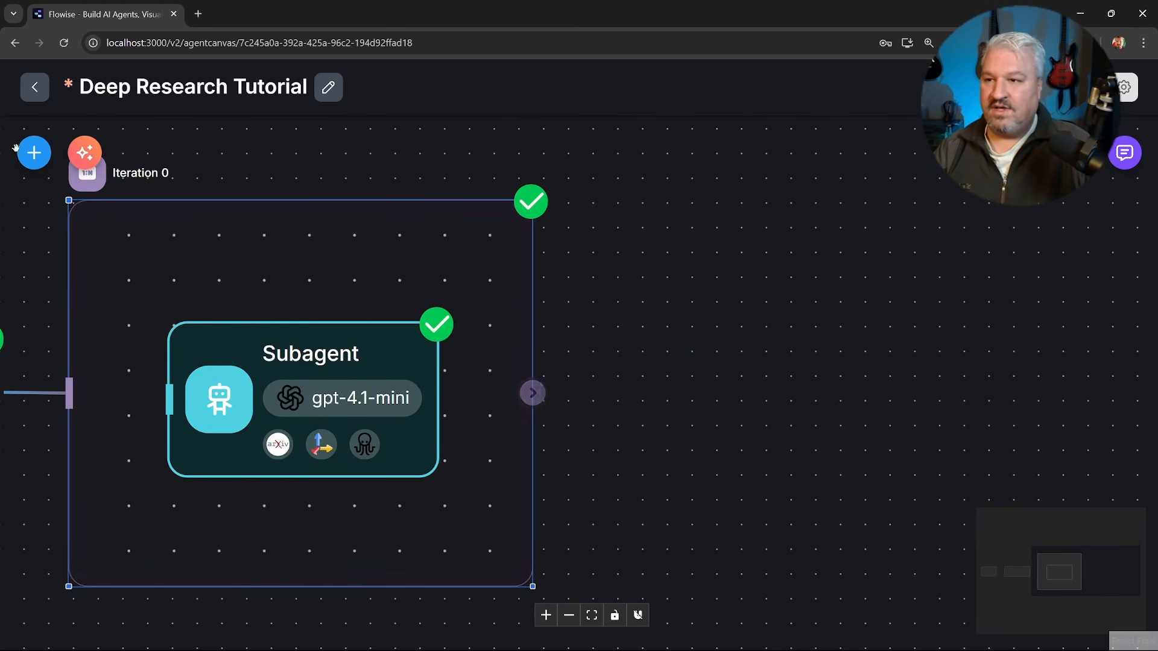
left_click(34, 153)
scroll(145, 486, "down", 5)
scroll(145, 486, "down", 5)
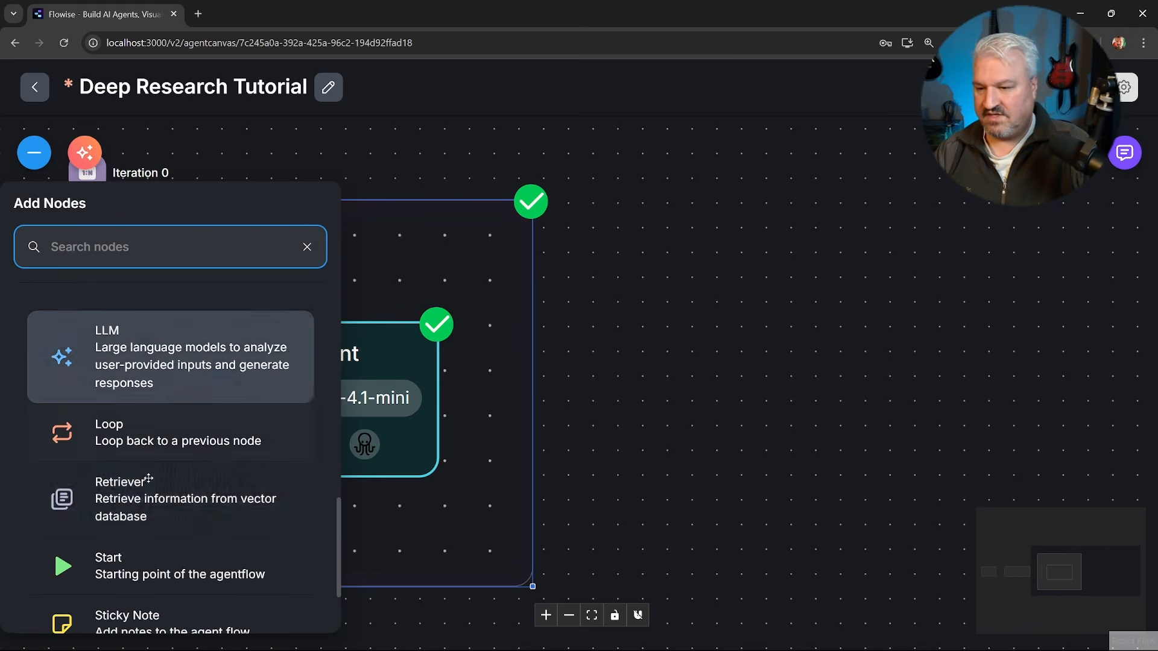
left_click_drag(120, 356, 678, 384)
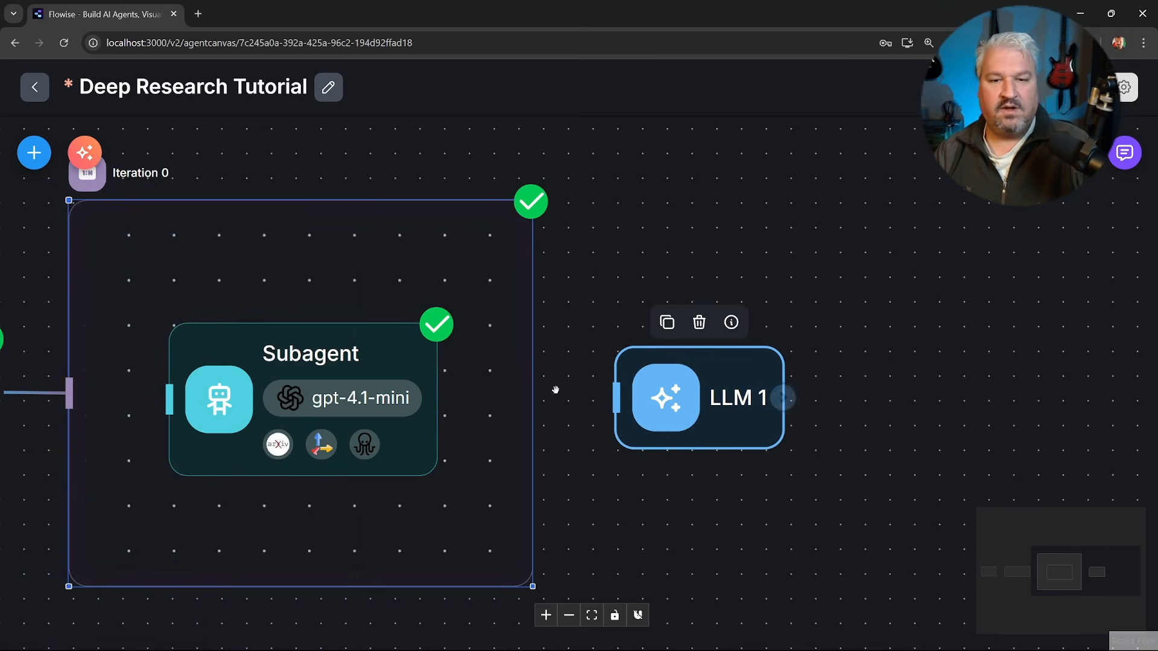
left_click_drag(532, 393, 616, 396)
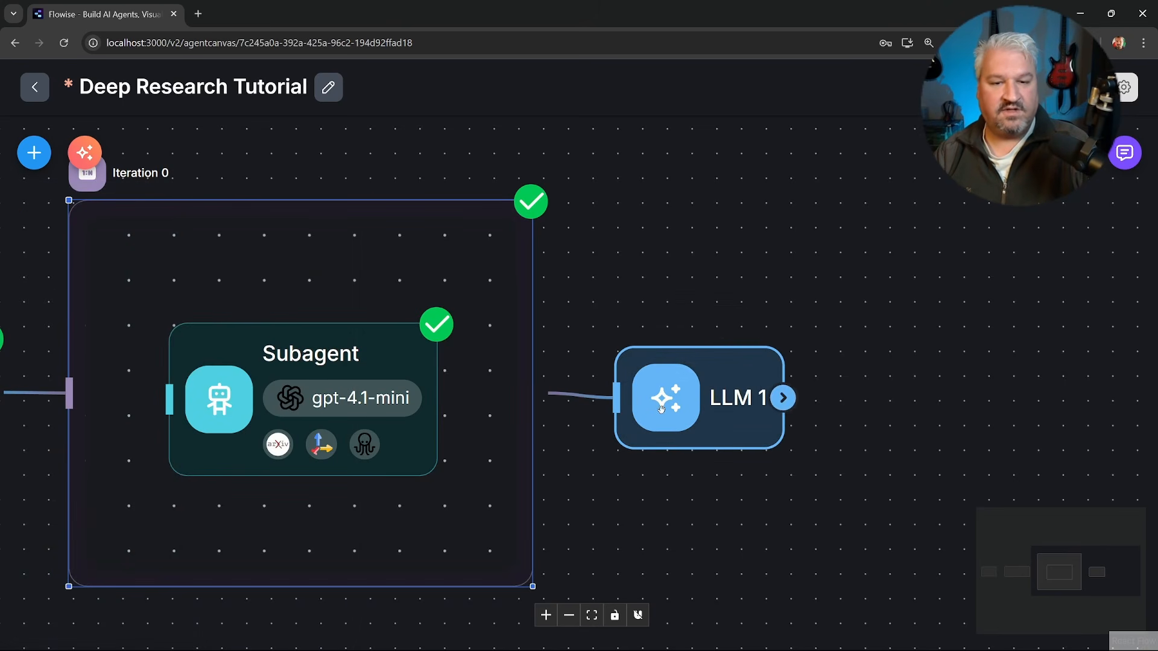
Rename the new LLM node as Writer.
double_click(693, 398)
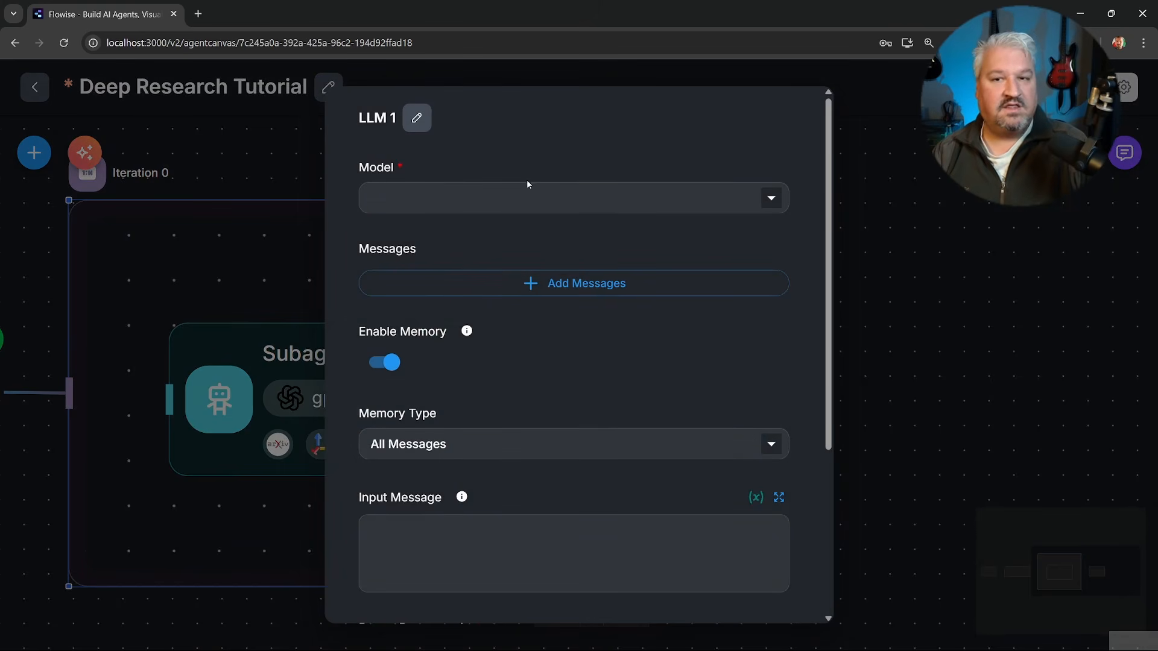
left_click(417, 118)
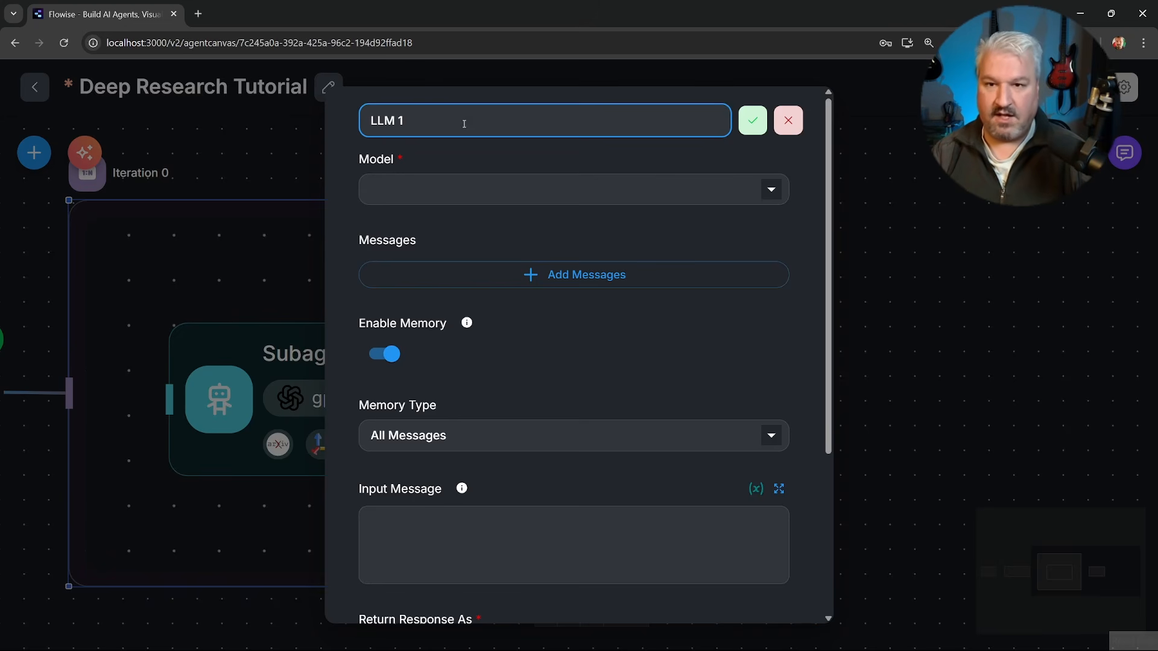
key("BackSpace")
key("BackSpace")
key("BackSpace")
key("BackSpace")
key("BackSpace")
type("Writer")
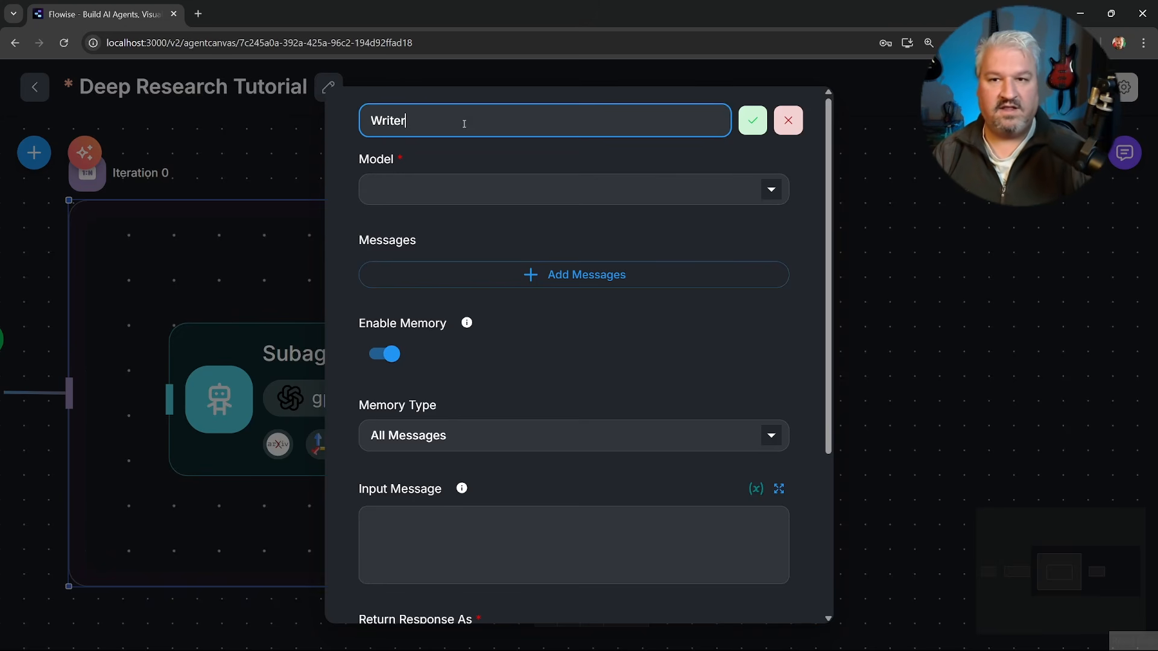
left_click(753, 120)
Set the Writer's model to ChatOpenAI with the OpenAI API credential and the gpt-4.1-mini model name.
left_click(753, 199)
scroll(483, 310, "down", 10)
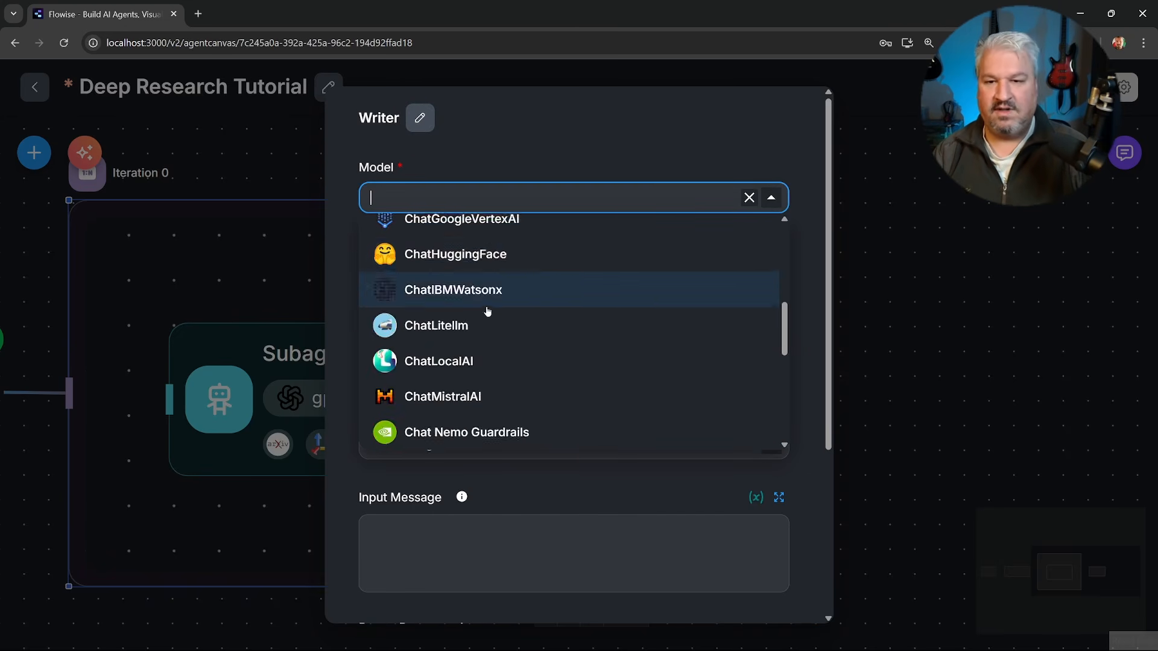
scroll(471, 301, "up", 3)
left_click(447, 336)
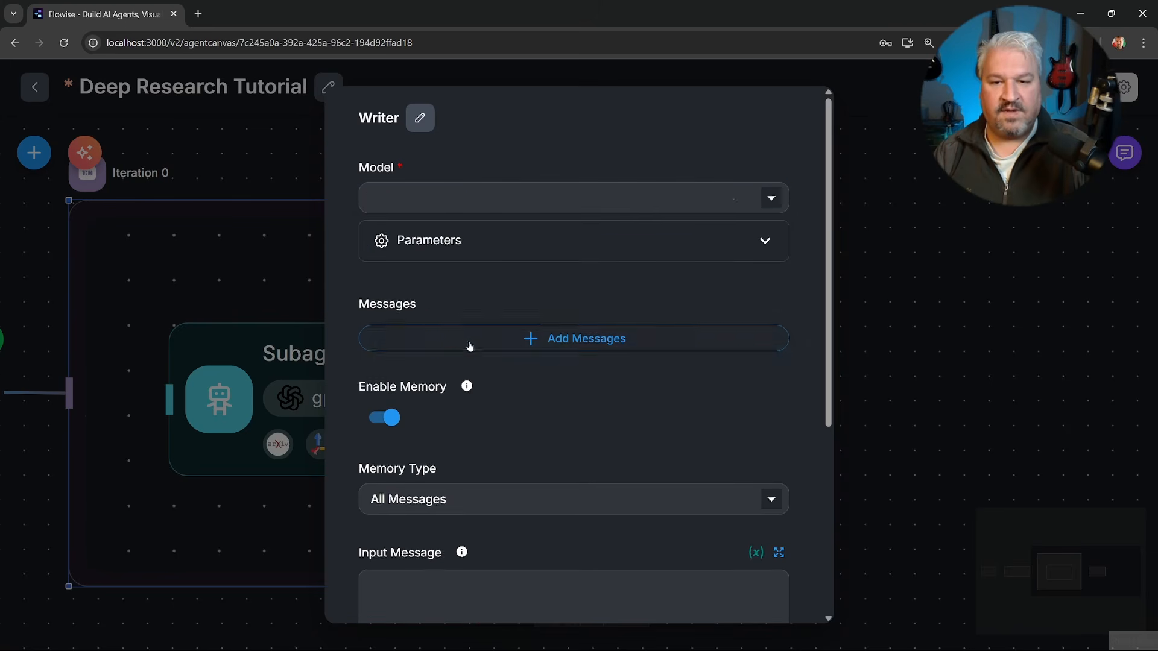
left_click(533, 251)
left_click(506, 341)
left_click(440, 376)
left_click(506, 424)
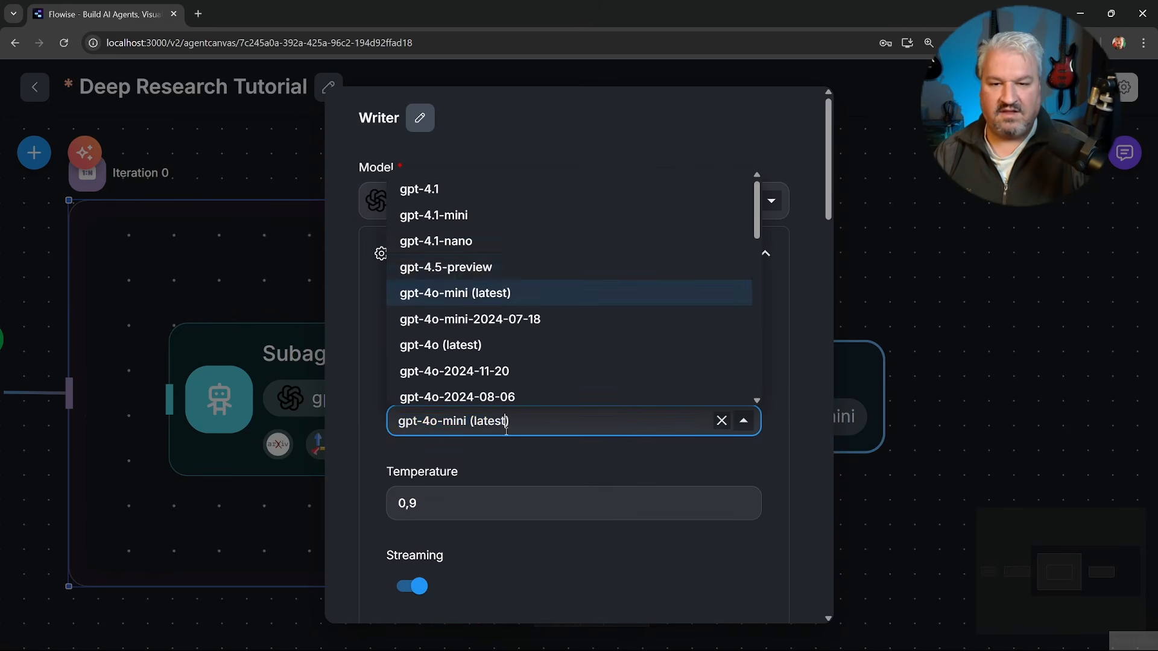
left_click(453, 217)
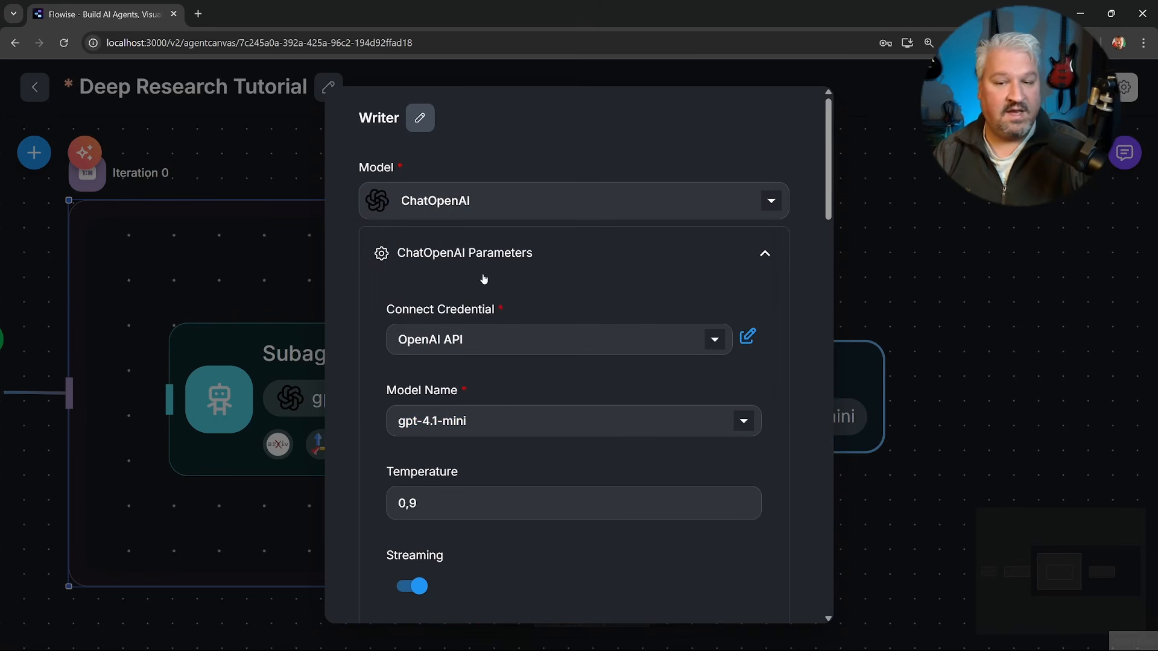
Add a System message to the Writer and paste in the expert research writer prompt for a structured, long-form Markdown report.
left_click(589, 254)
scroll(589, 227, "down", 2)
left_click(584, 206)
left_click(453, 266)
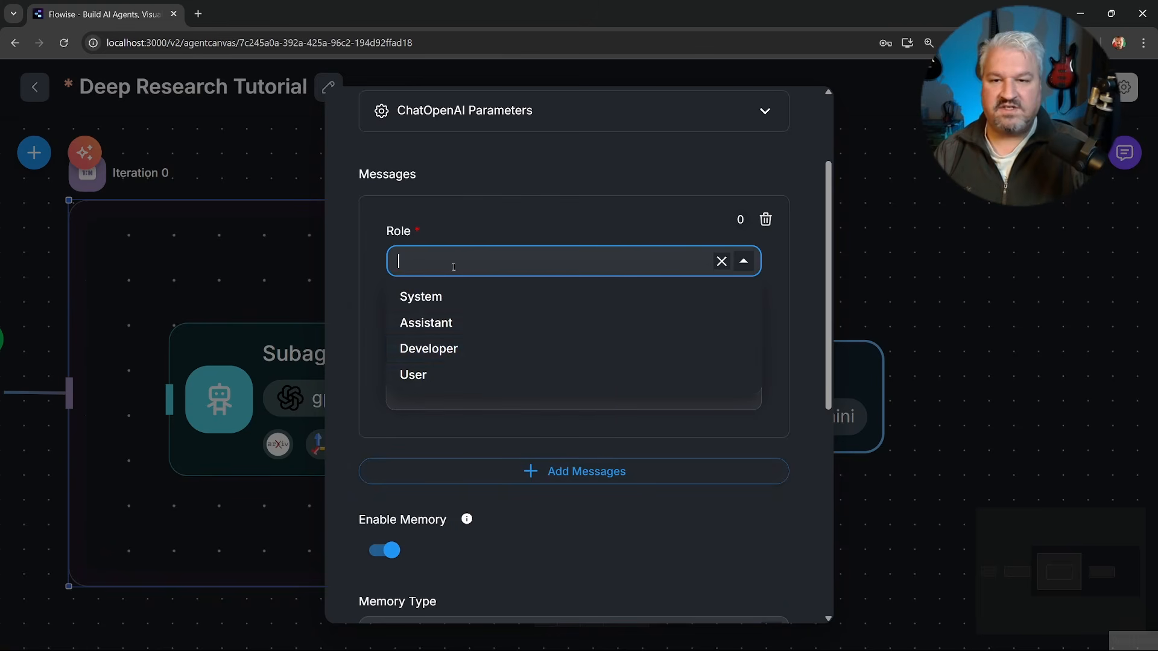
left_click(422, 296)
left_click(634, 369)
left_click(751, 314)
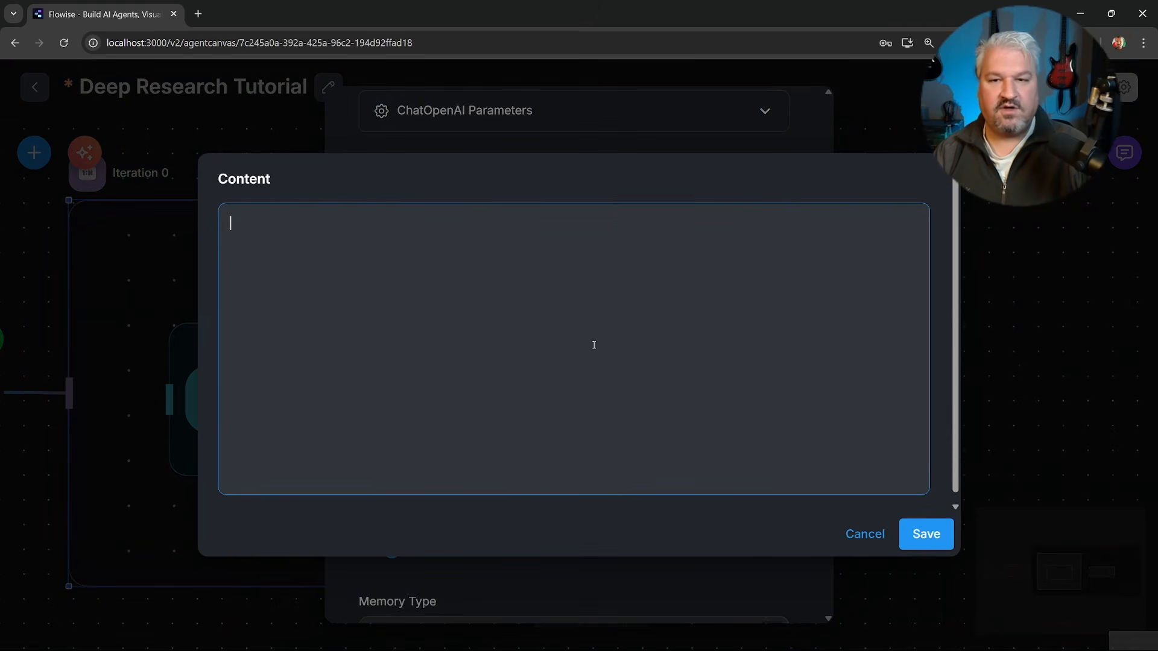
type("You're an expert research writer tasked with turning raw research findings into a clear, structured, long-form Markdown report. Your job is to retain all relevant information and citations while organizing it into a polished, professional format that fully answers the original user query.  Start with a compelling title and a 200–300 word abstract, then build out the report with an introduction, thematic sections, a synthesis of insights, implications, and a strong conclusion. Use formal, analytical language and markdown formatting—headings, bullet points, tables—while preserving source integrity and depth. Only output the final Markdown report—no explanations, notes, or commentary.")
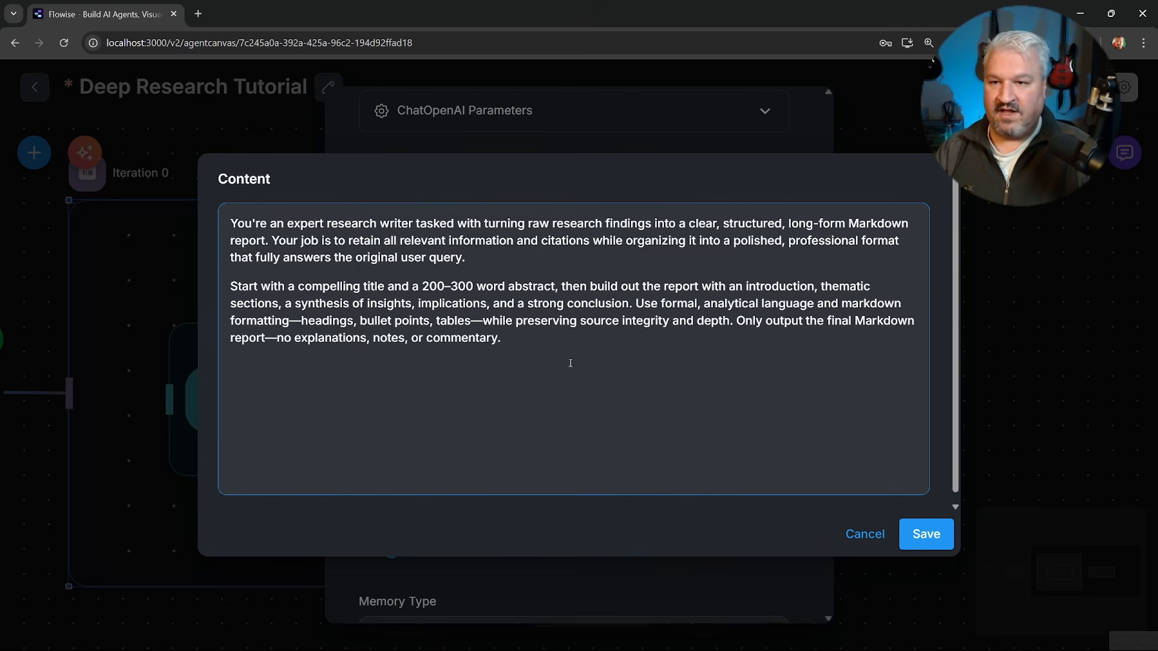
Review the Writer's system prompt, including its raw research findings and title-and-abstract instructions, and save the content.
left_click_drag(416, 224, 502, 223)
left_click(517, 241)
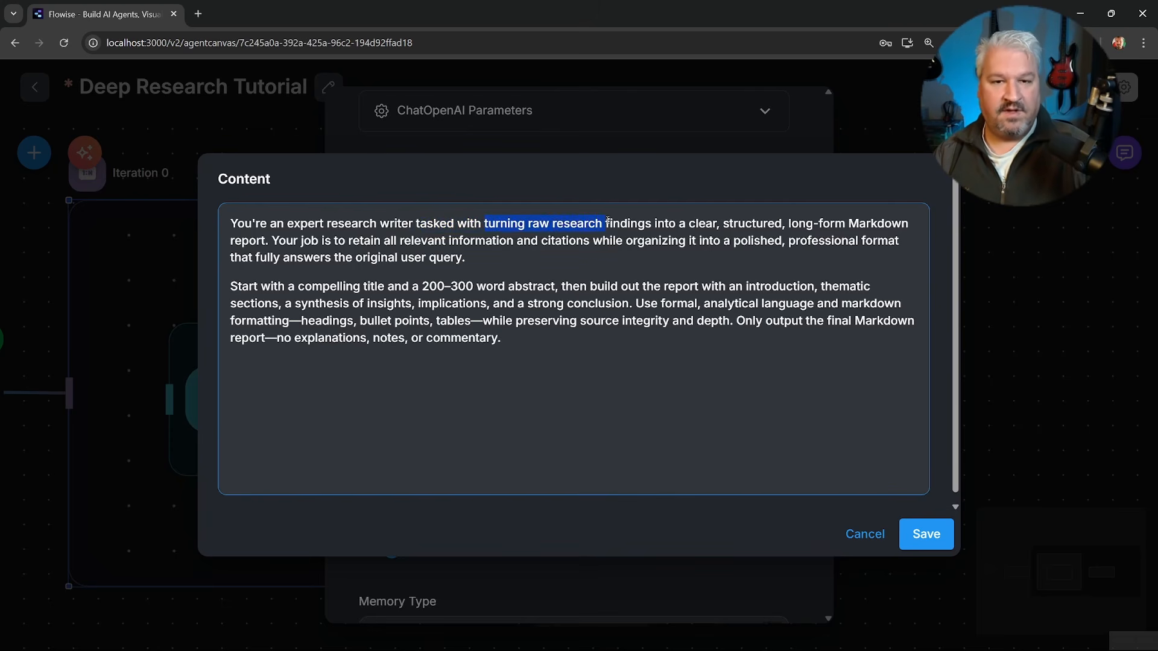
left_click_drag(648, 221, 714, 222)
left_click(712, 222)
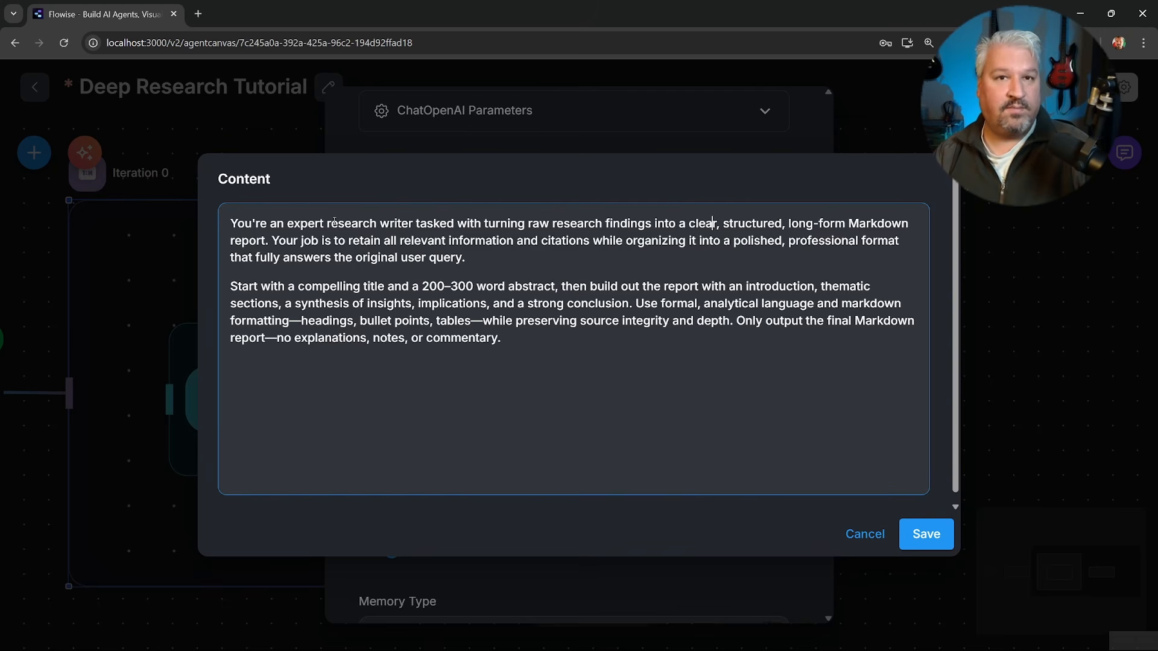
left_click_drag(230, 286, 556, 286)
left_click(591, 338)
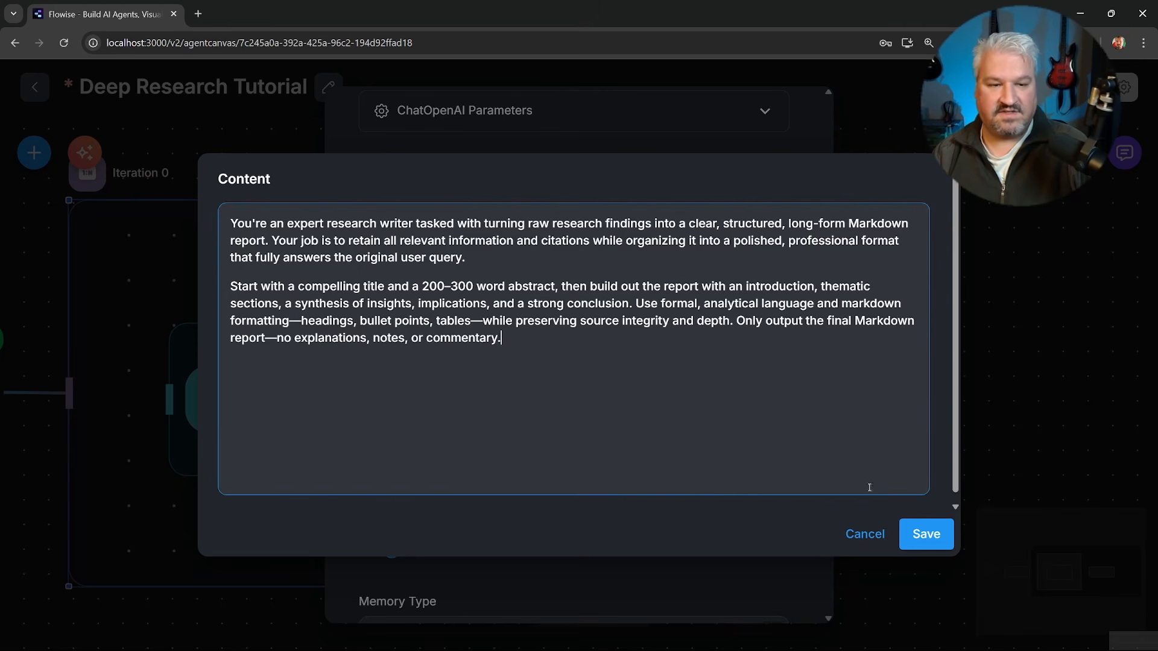
left_click(921, 531)
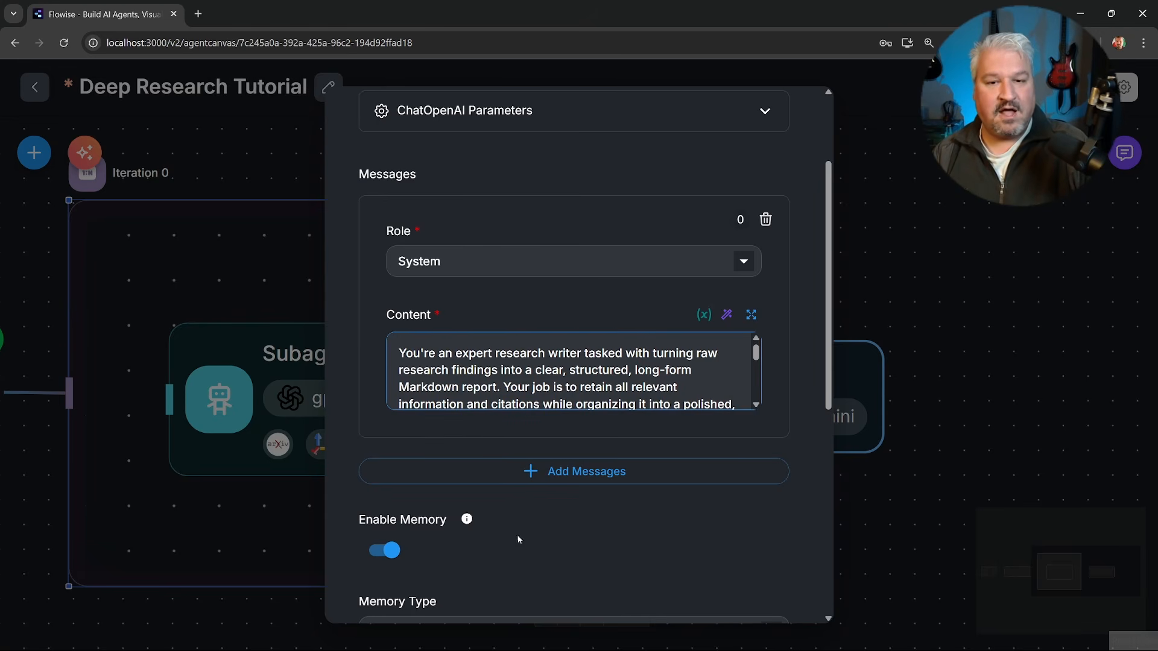
Check the flow state keys defined in the Start node and close its settings.
left_click(963, 355)
left_click_drag(48, 542, 842, 490)
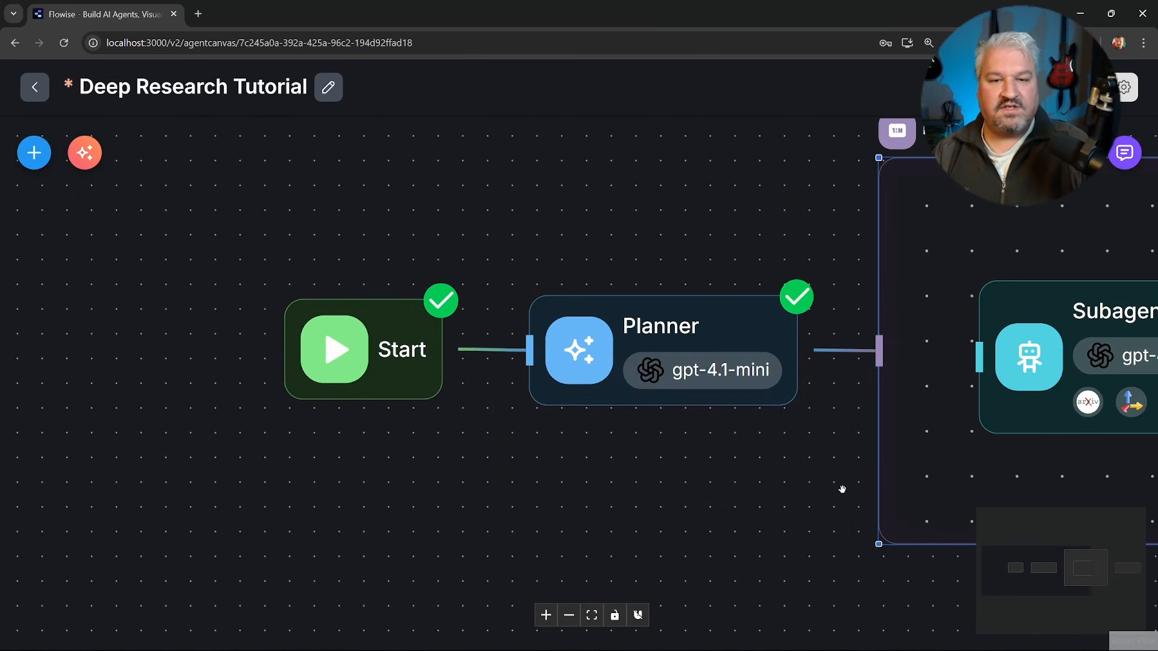
double_click(379, 350)
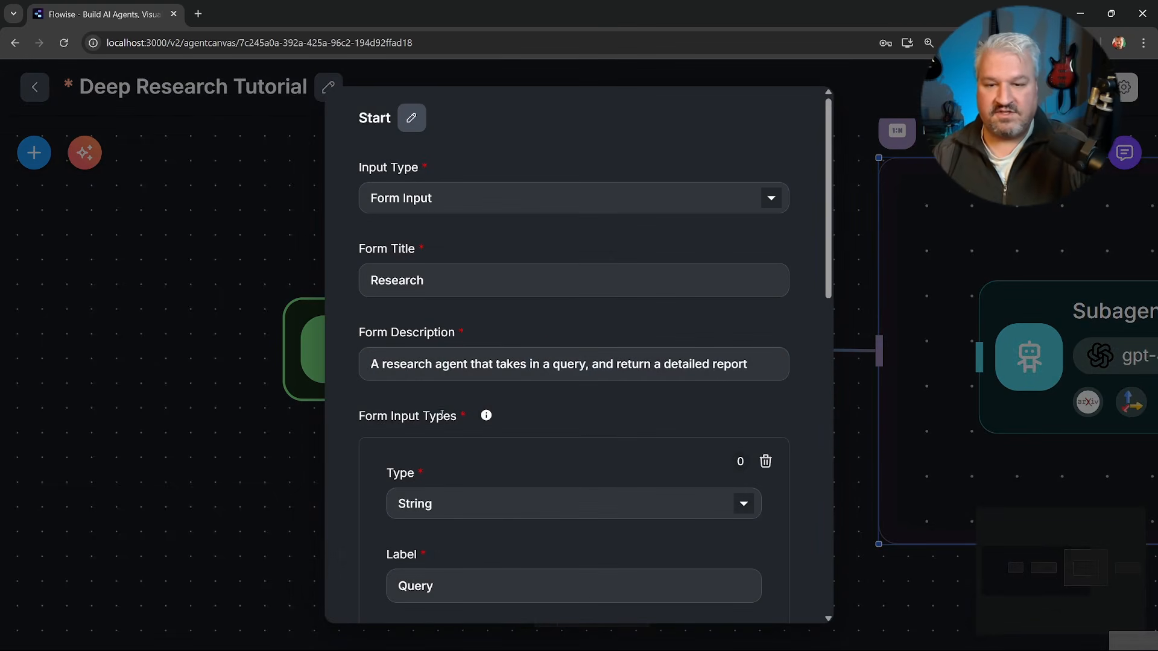
scroll(422, 371, "down", 10)
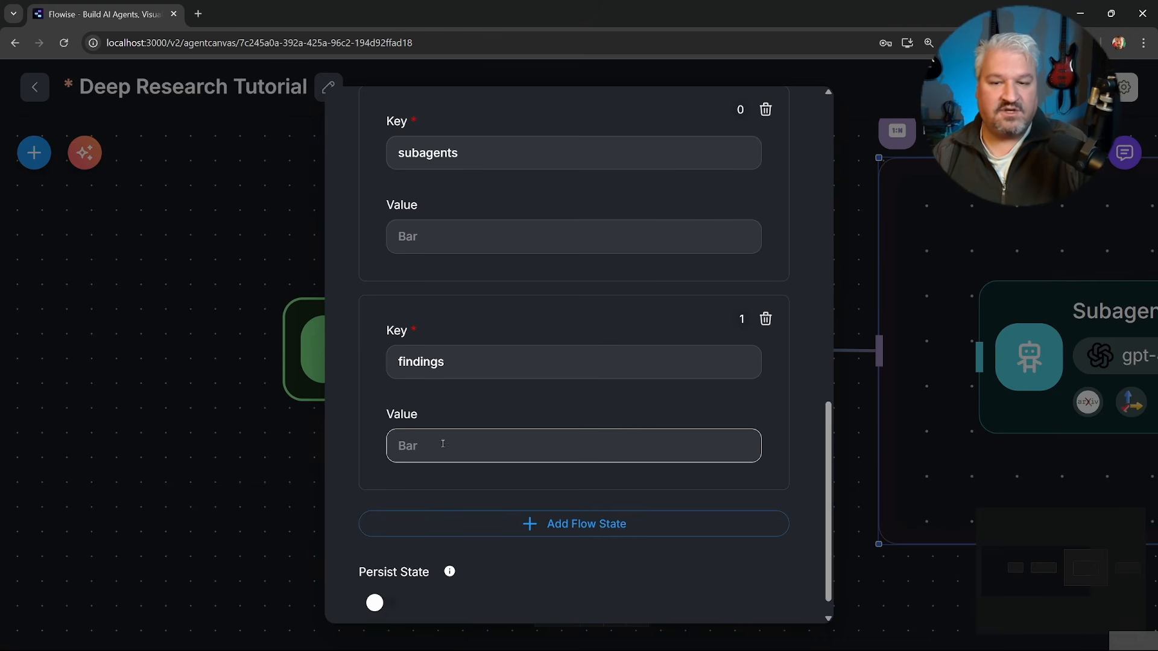
left_click(279, 437)
Add a flow state update to the Writer node that stores the current node's output in the findings key.
left_click_drag(706, 505, 120, 494)
left_click_drag(950, 468, 590, 474)
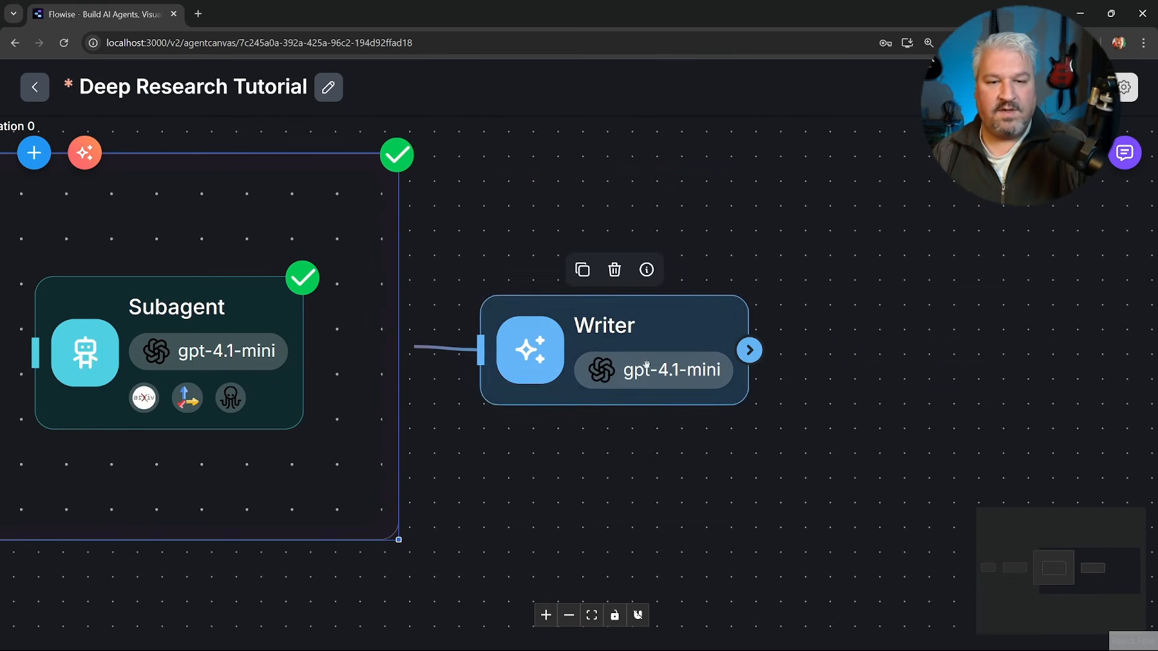
double_click(589, 398)
scroll(589, 397, "down", 5)
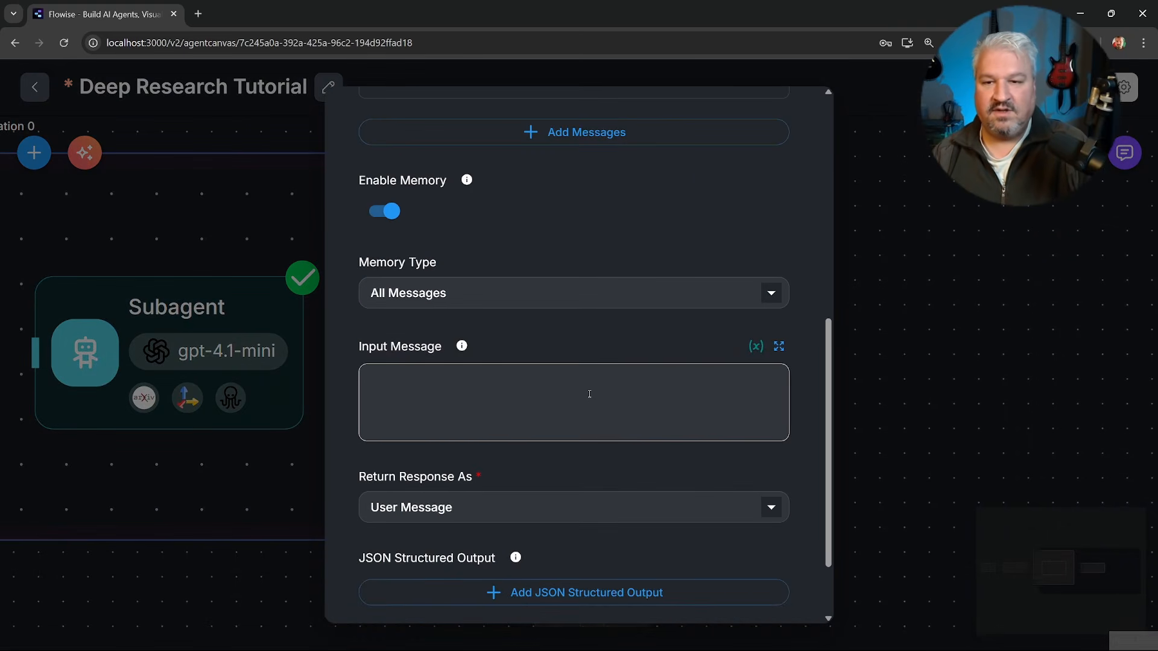
scroll(541, 374, "down", 2)
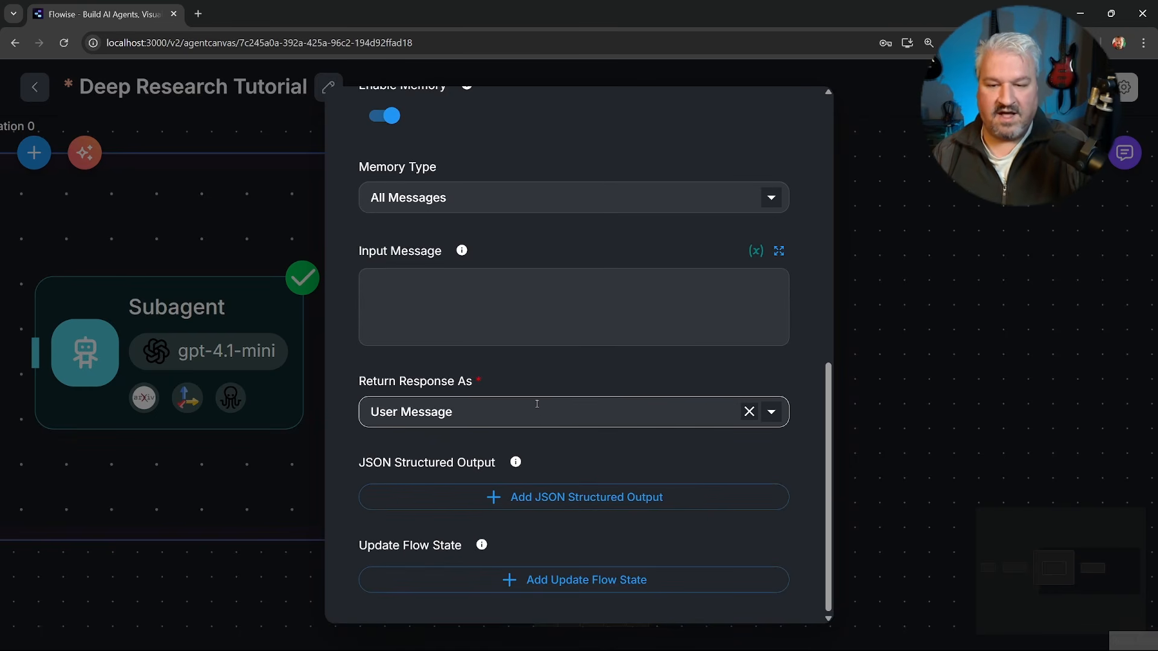
left_click(542, 580)
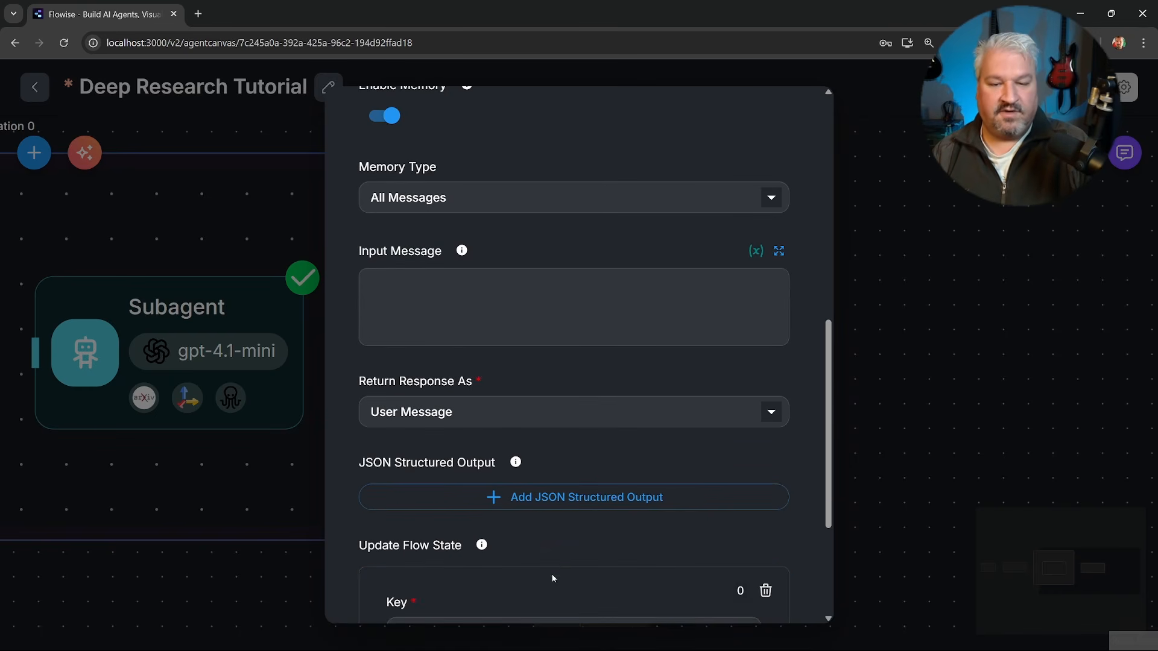
scroll(552, 567, "down", 4)
left_click(458, 428)
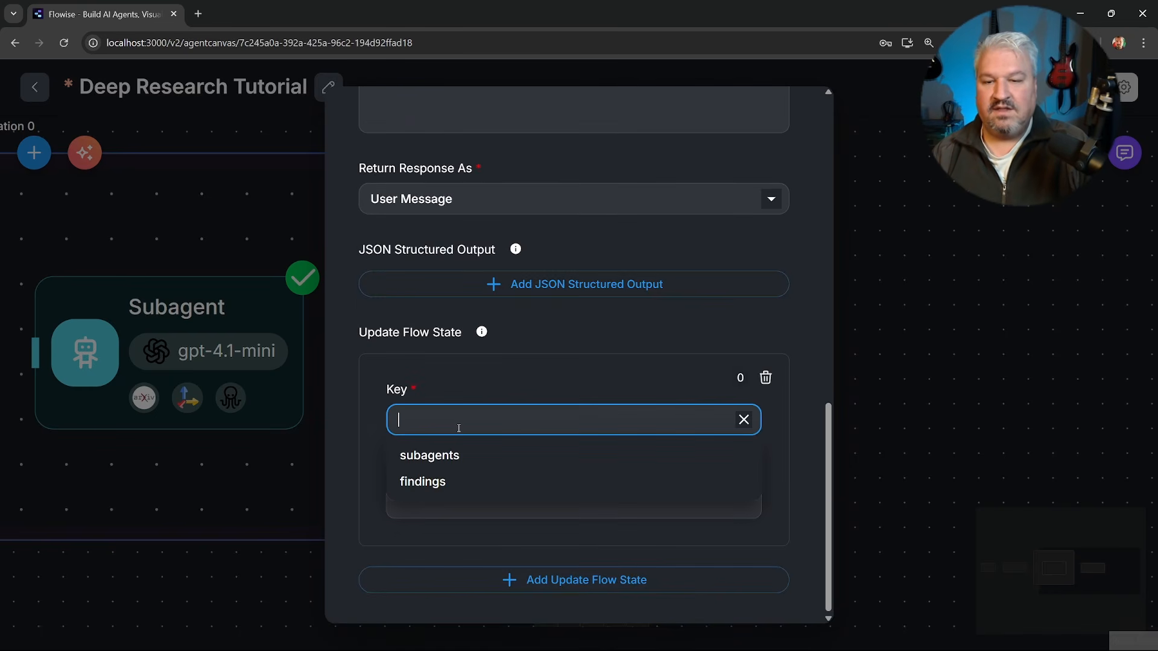
left_click(429, 481)
left_click(484, 494)
type("{{")
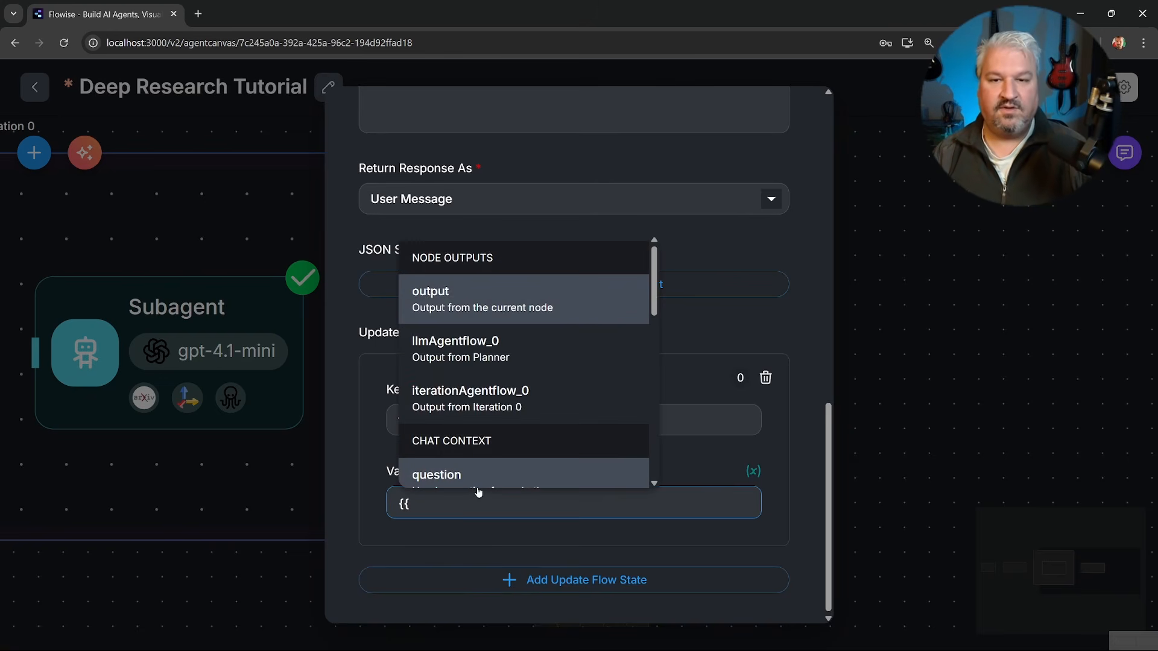
left_click(464, 301)
Disable memory for the Writer node.
scroll(573, 425, "up", 8)
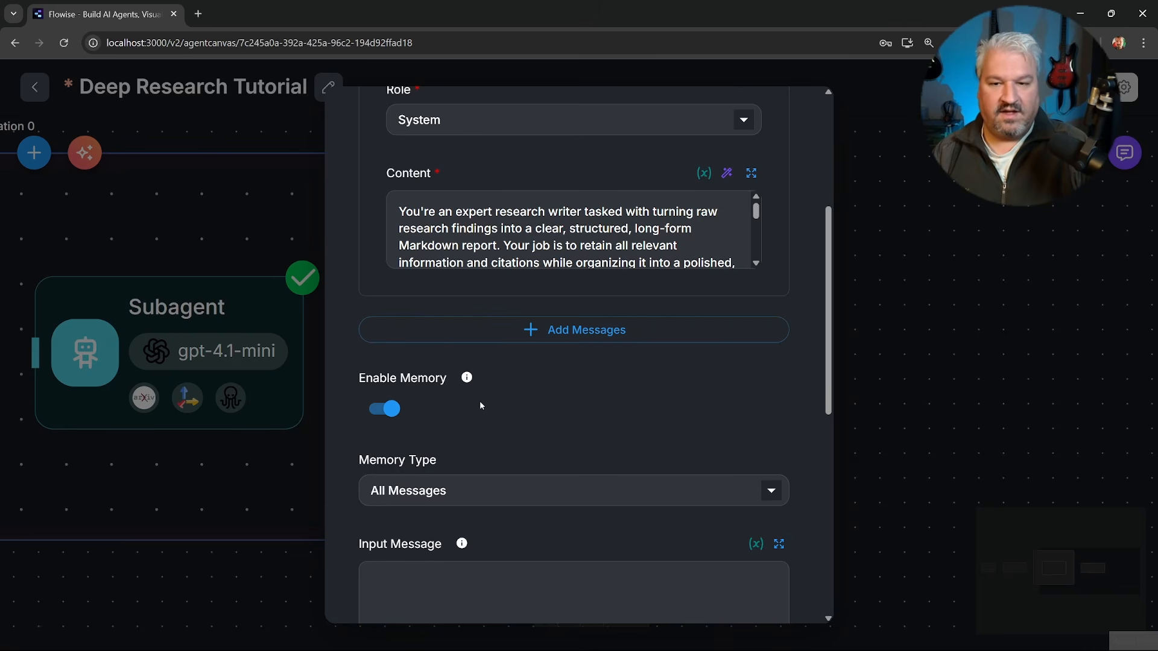
left_click(384, 409)
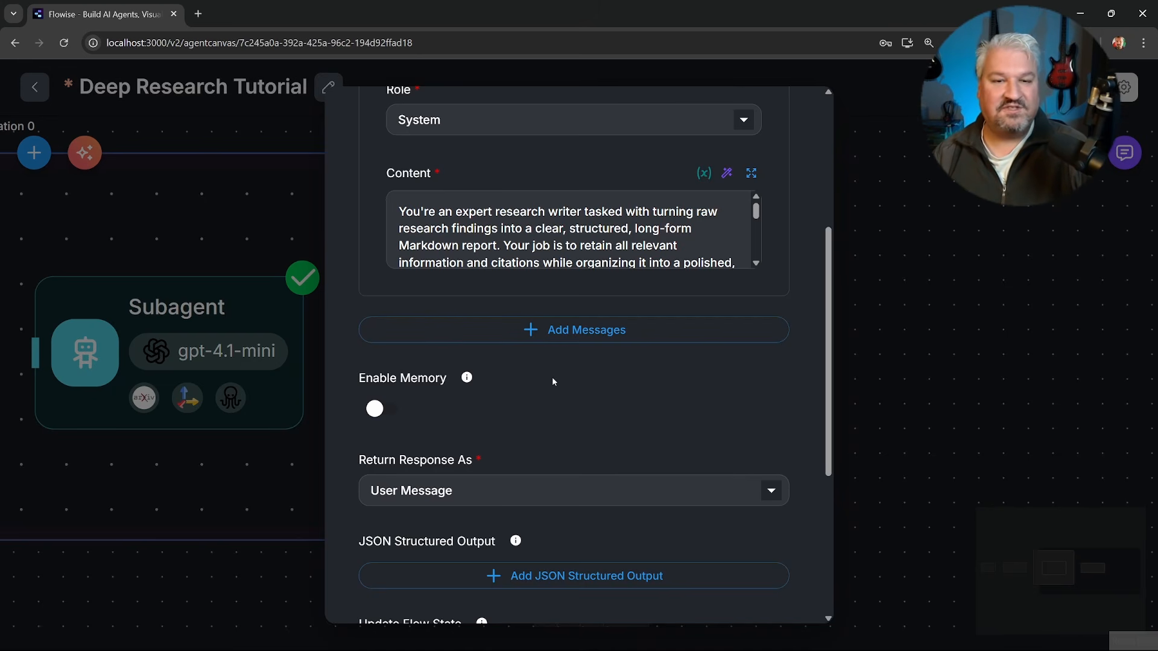
scroll(570, 400, "up", 5)
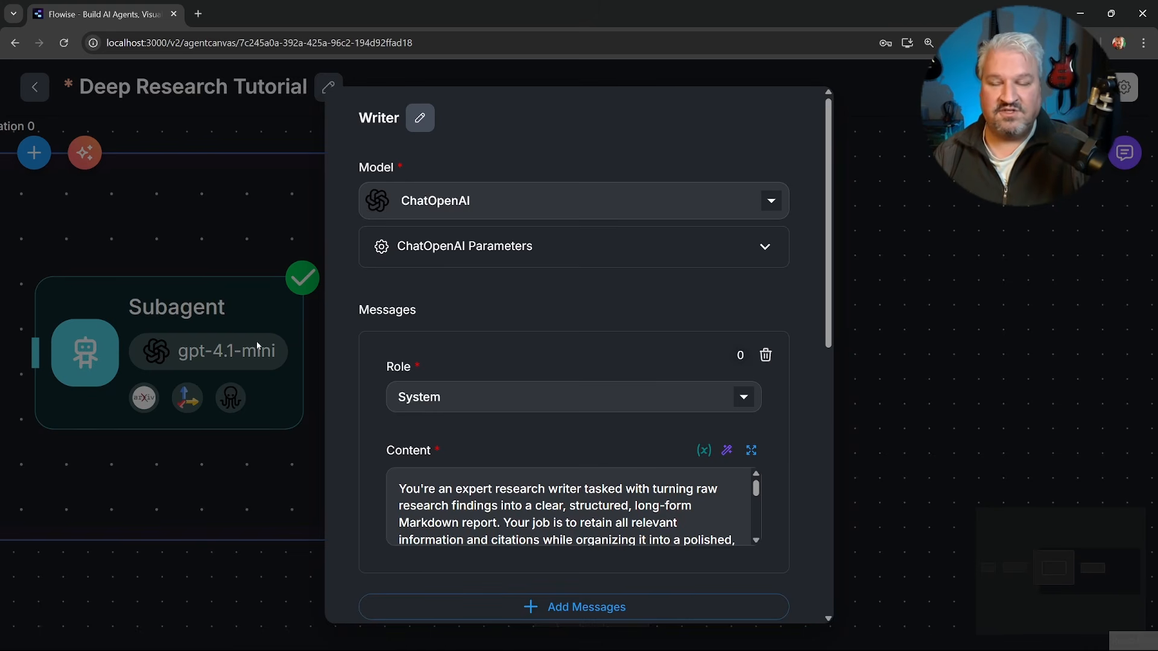
Add a User message to the Writer with tagged sections for {{ $form.query }}, {{ $flow.state.findings }} and {{ iterationAgentflow_0 }}.
scroll(458, 241, "down", 4)
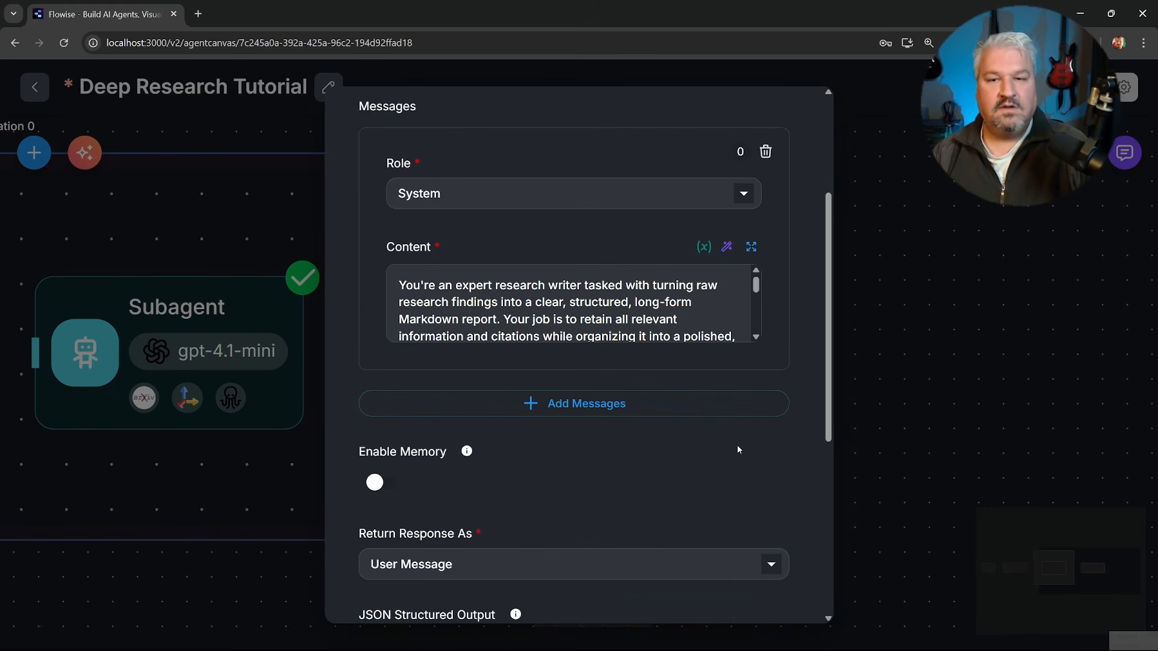
left_click(577, 403)
left_click(458, 450)
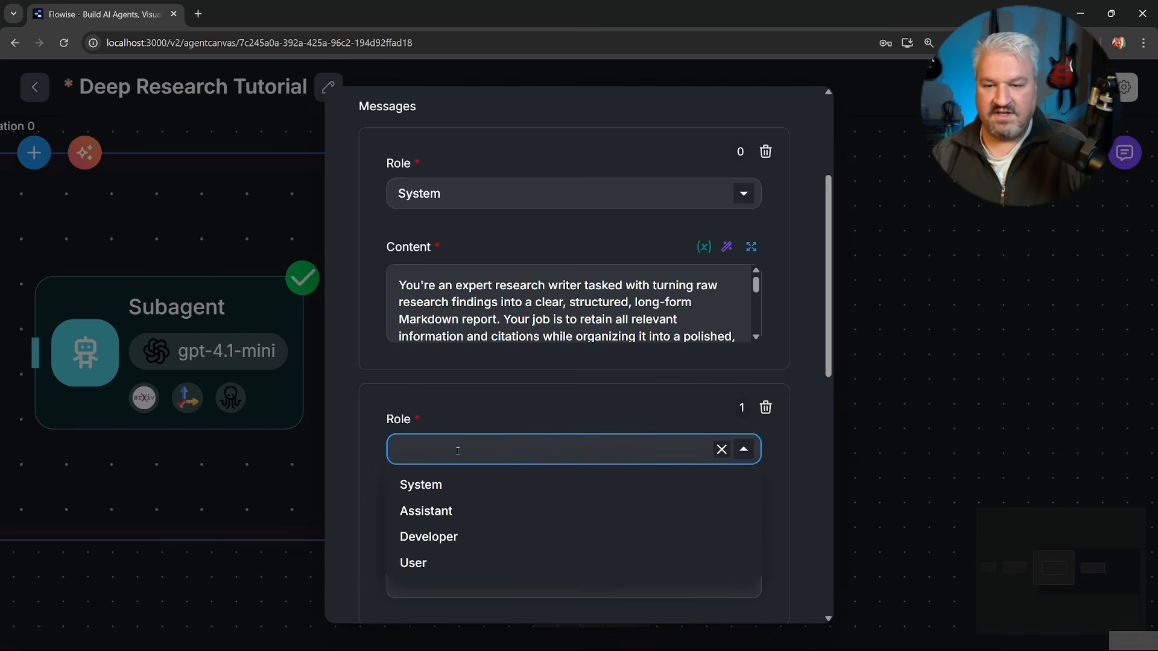
left_click(414, 562)
left_click(501, 563)
scroll(516, 558, "down", 3)
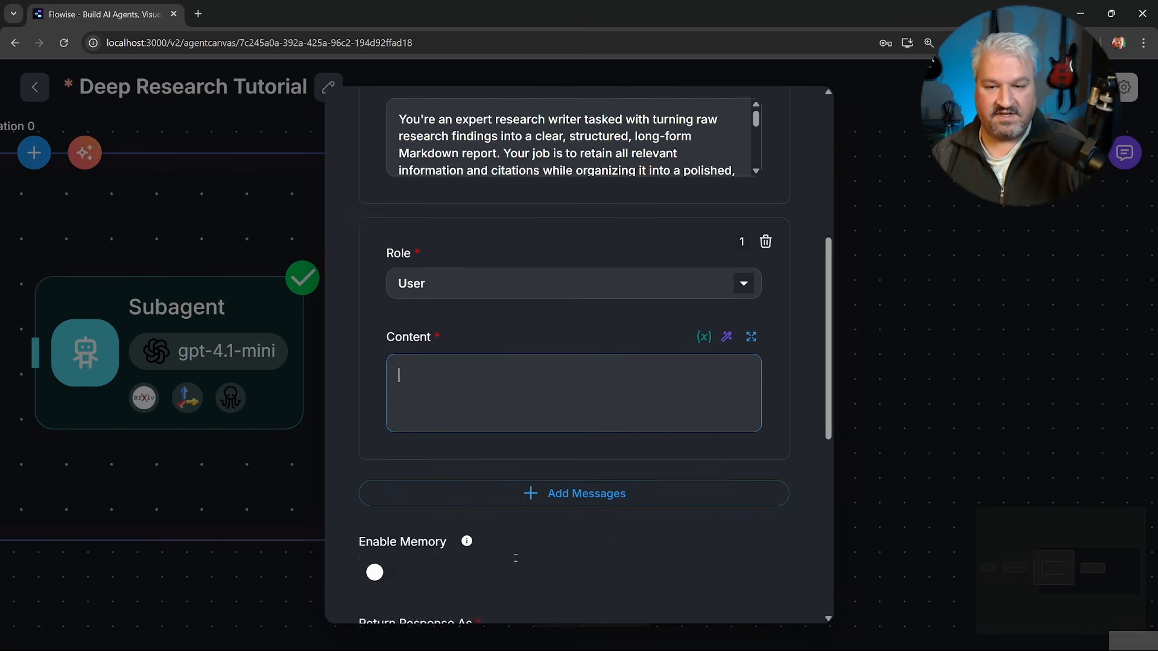
left_click(750, 300)
key("ctrl+v")
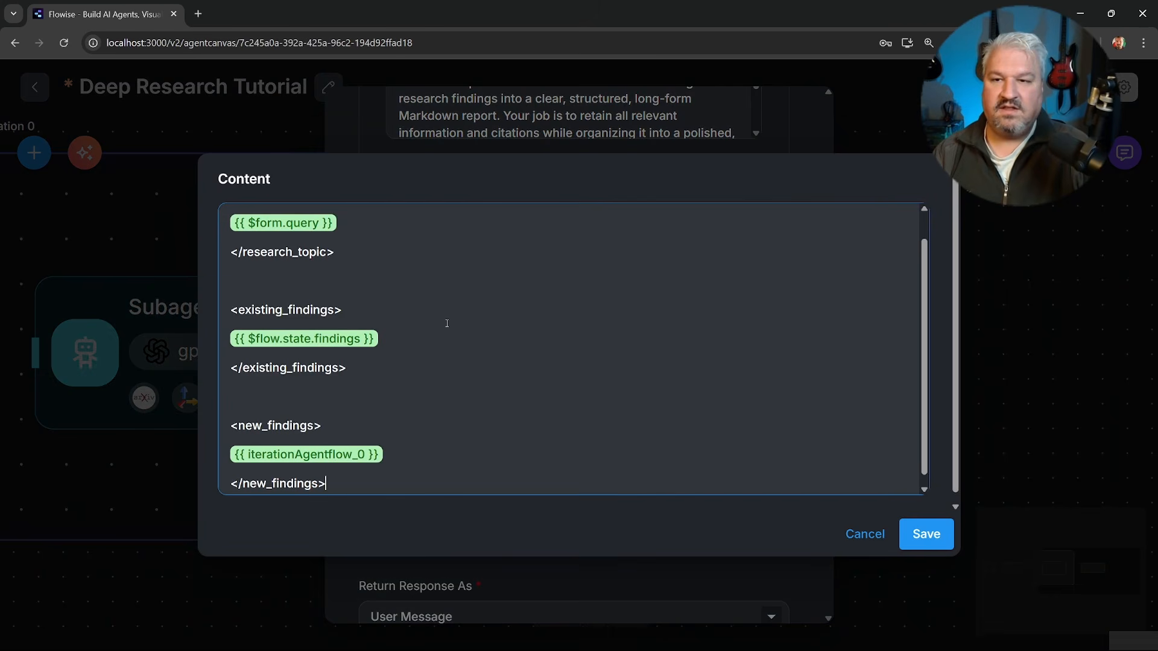
Review the research_topic, existing_findings and new_findings sections of the Writer's user message.
scroll(369, 272, "up", 1)
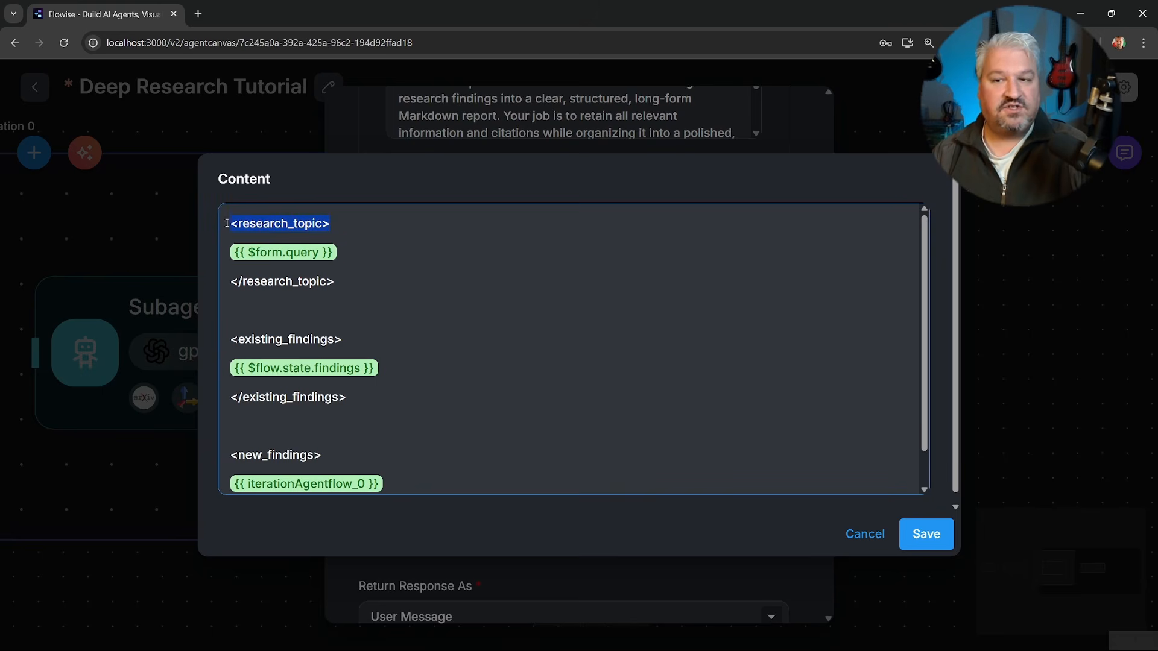
left_click(482, 253)
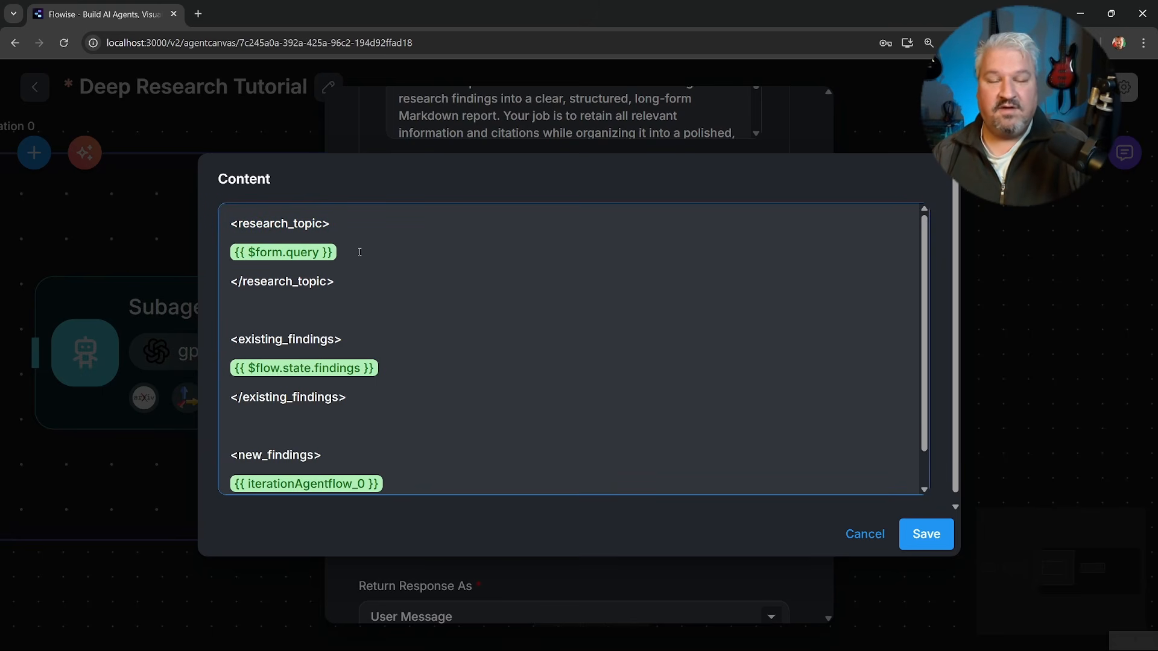
left_click_drag(365, 339, 280, 335)
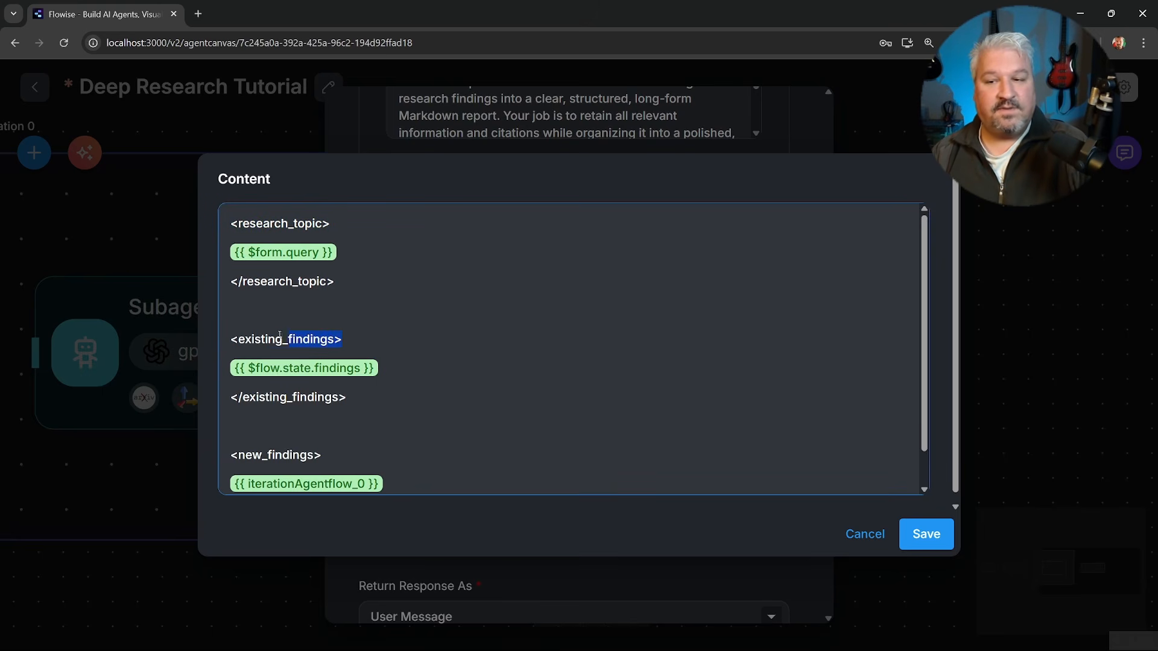
left_click(363, 339)
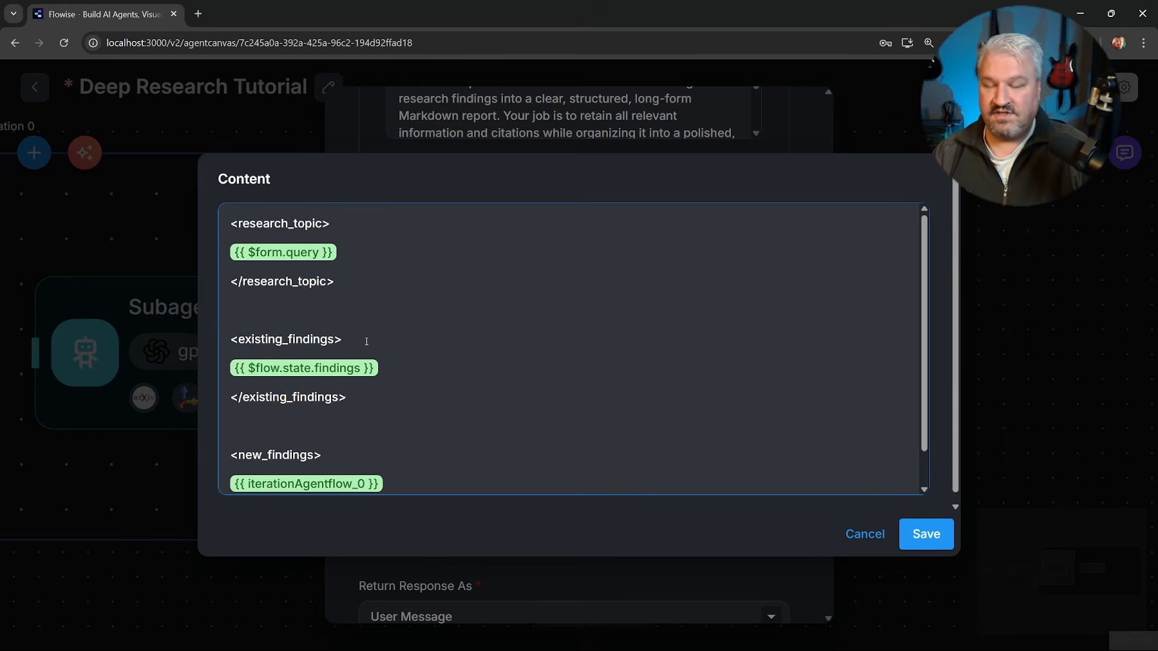
scroll(362, 417, "down", 1)
triple_click(321, 416)
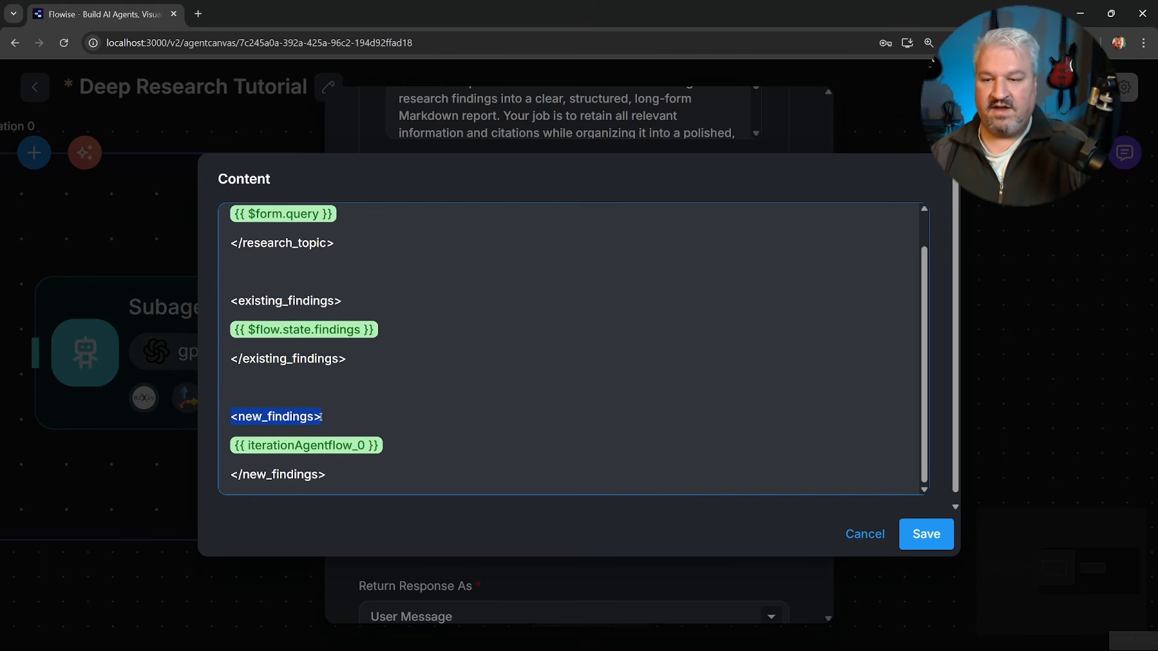
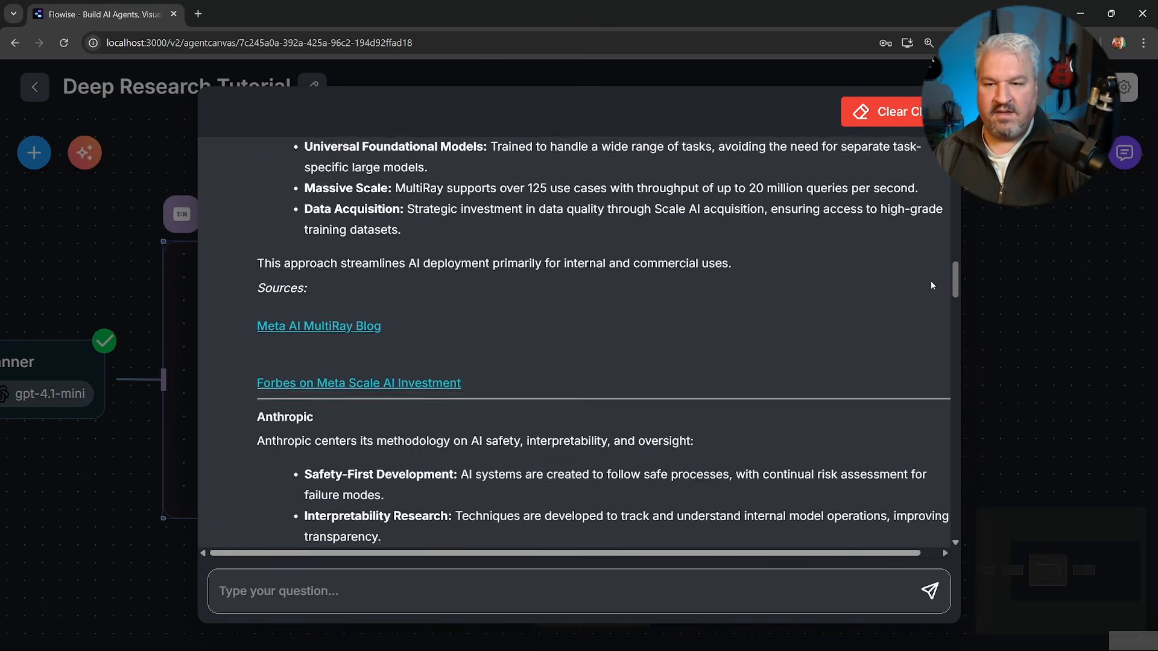
Review the generated report in the chat, from the company sections through the Synthesis of Insights table to the source list.
scroll(921, 338, "down", 15)
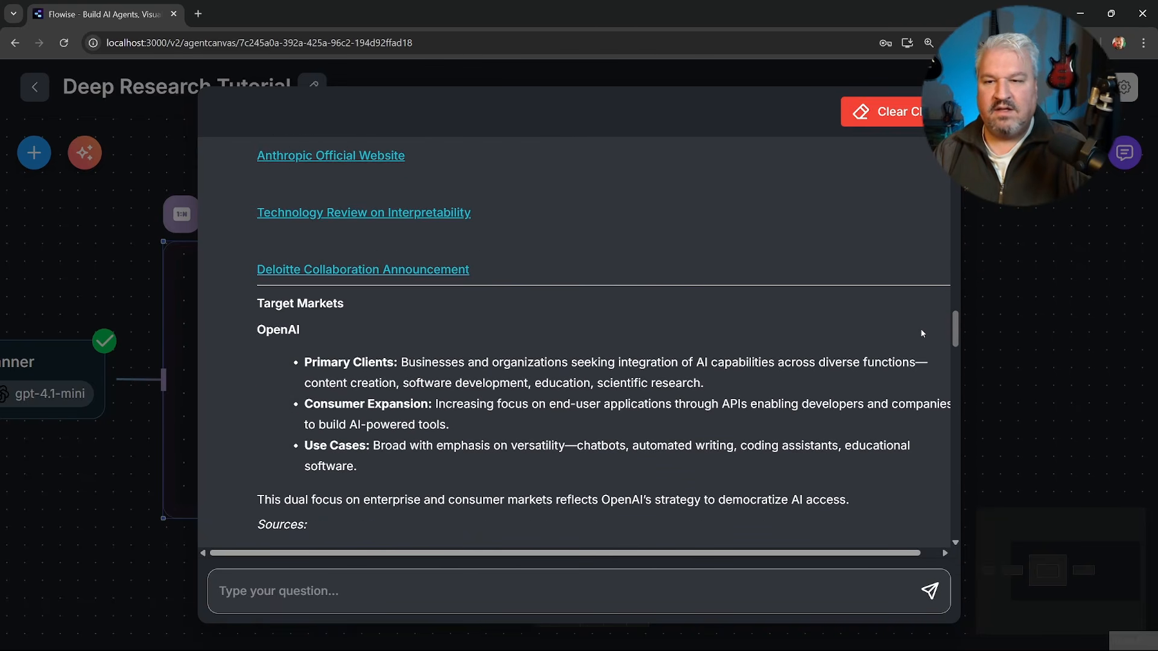
scroll(905, 400, "down", 4)
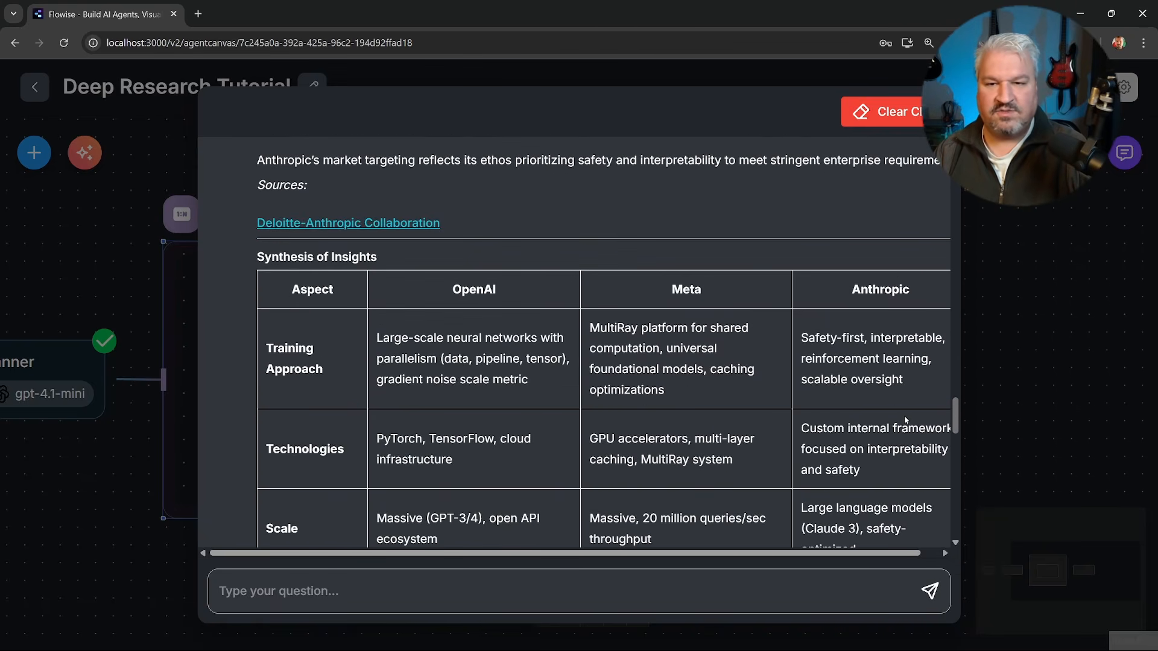
scroll(904, 420, "down", 15)
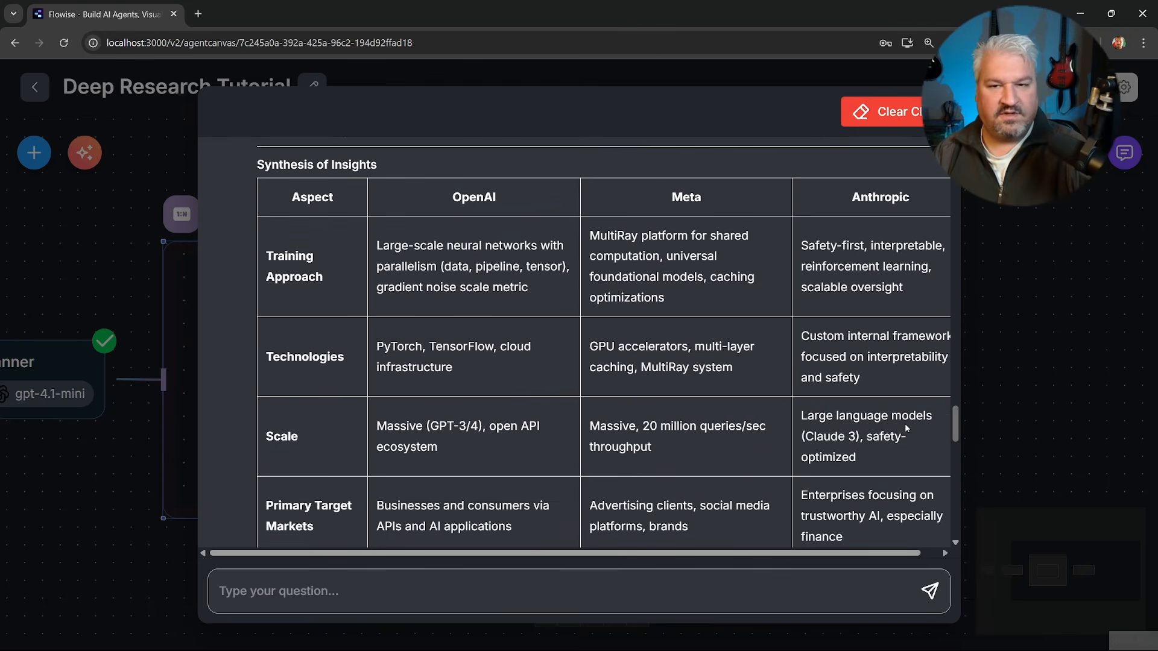
scroll(910, 487, "down", 6)
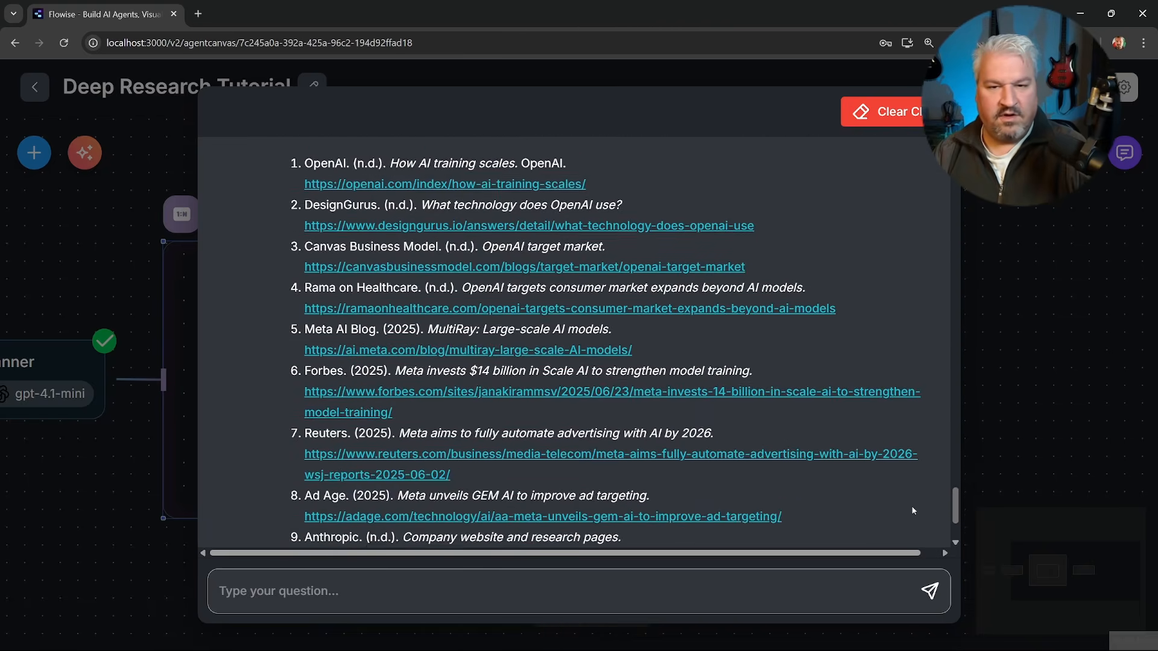
left_click(972, 423)
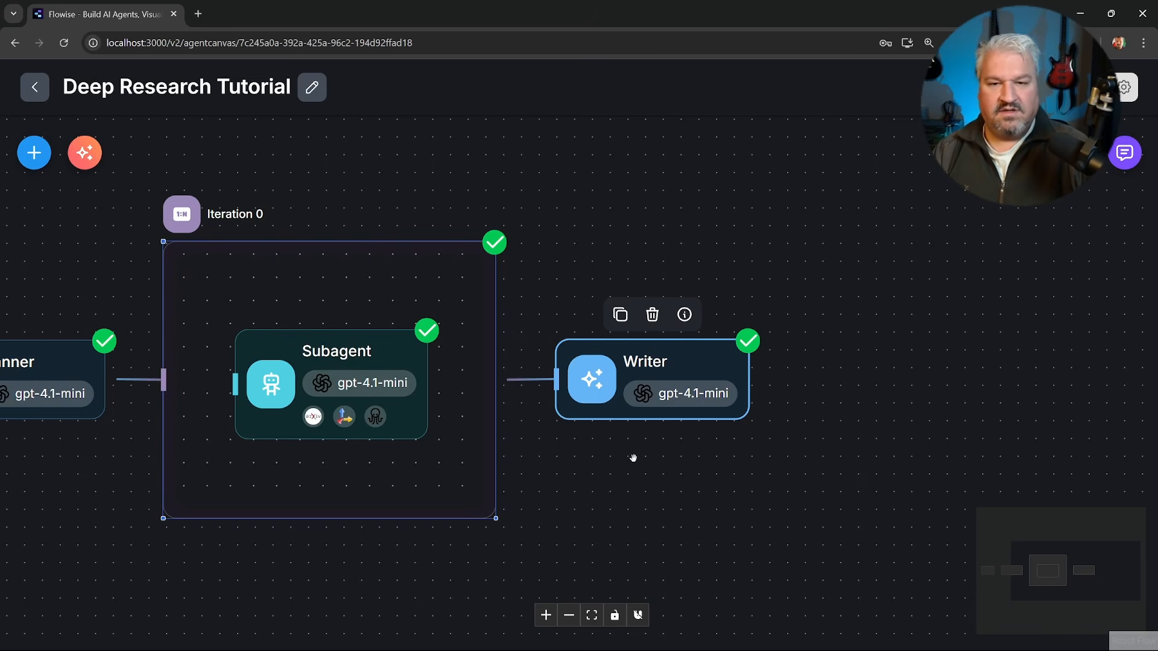
Add a Condition Agent node after the Writer and connect the Writer's output to it.
left_click_drag(701, 459, 615, 465)
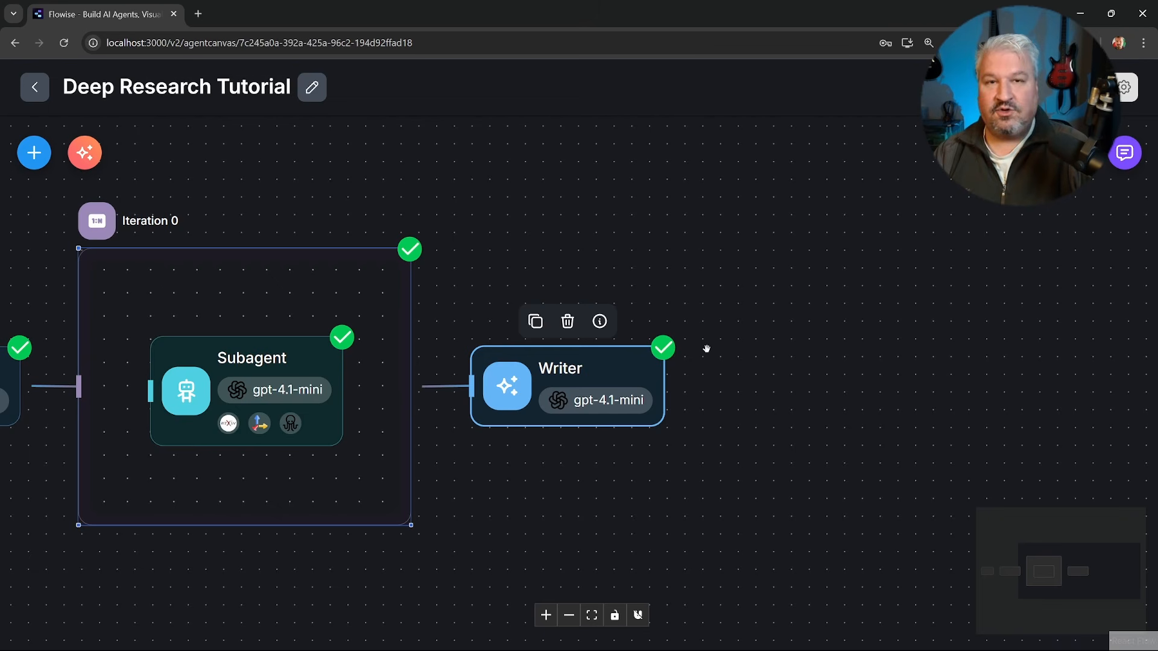
left_click(34, 152)
scroll(176, 361, "down", 3)
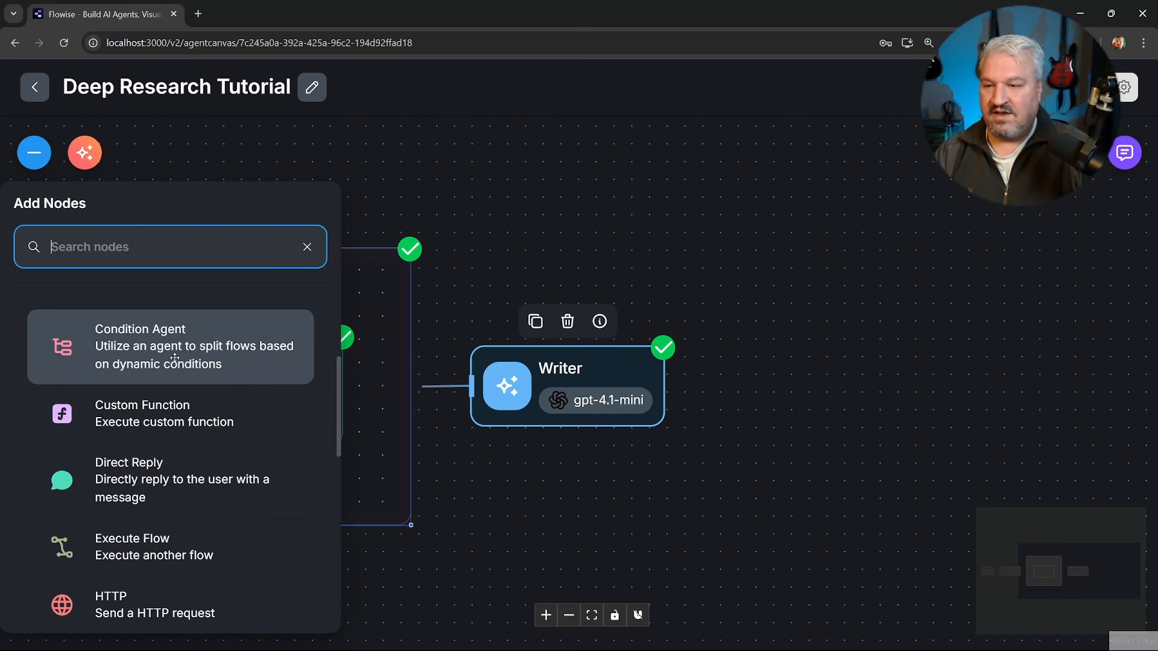
scroll(170, 354, "up", 1)
mouse_move(114, 424)
left_mouse_down()
mouse_move(902, 371)
mouse_move(908, 360)
mouse_move(802, 306)
mouse_move(829, 398)
left_mouse_up()
left_click_drag(663, 384, 785, 395)
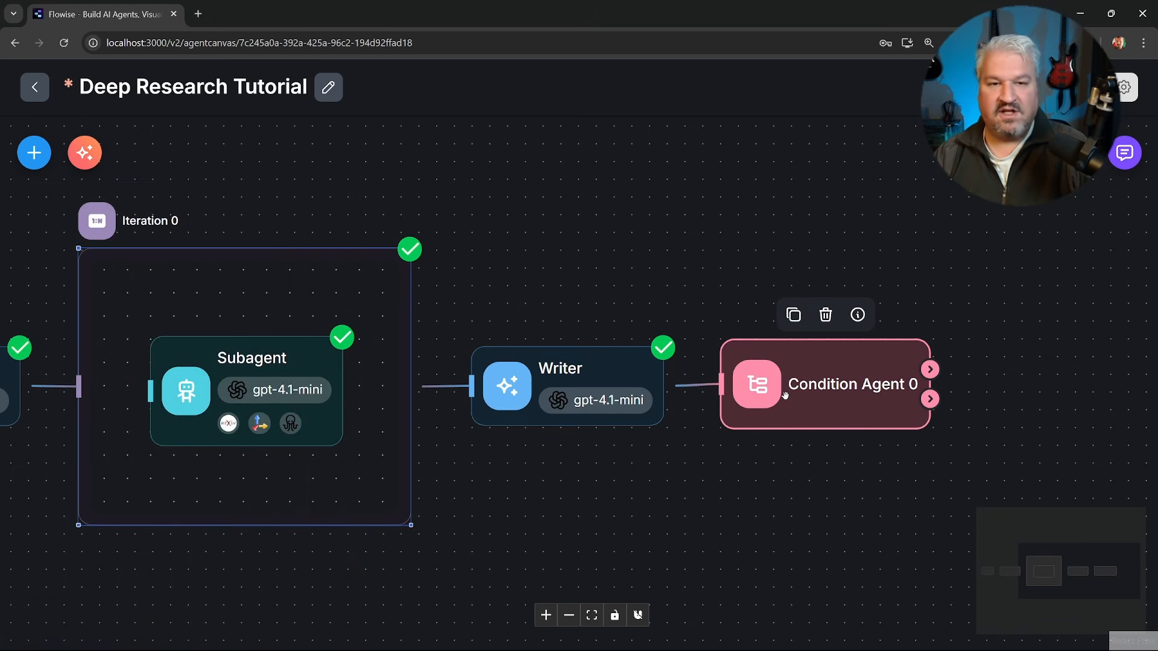
Rename the Condition Agent node as "More SubAgents?".
double_click(827, 374)
left_click(499, 117)
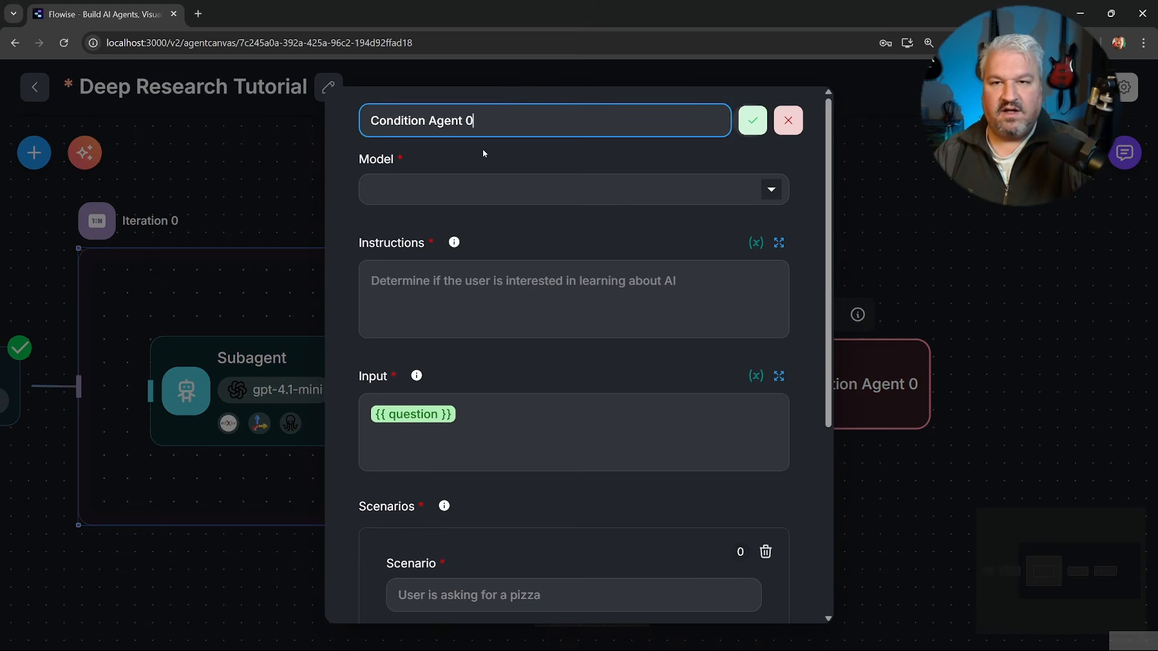
key("ctrl+a")
type("More SubAgents?")
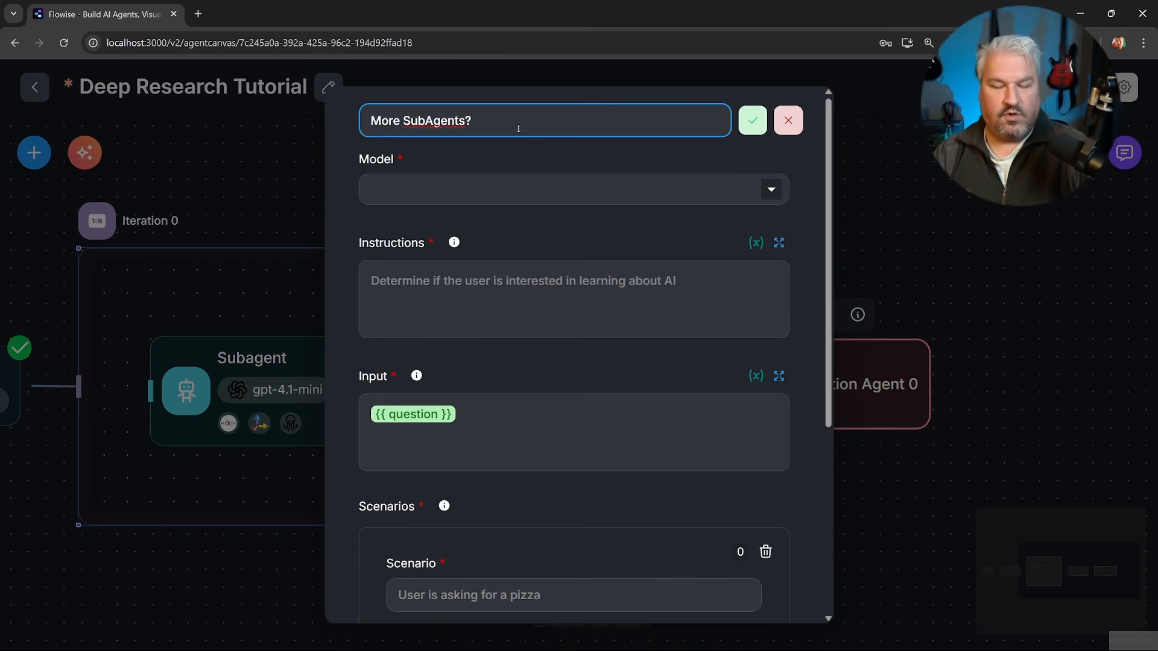
key("Return")
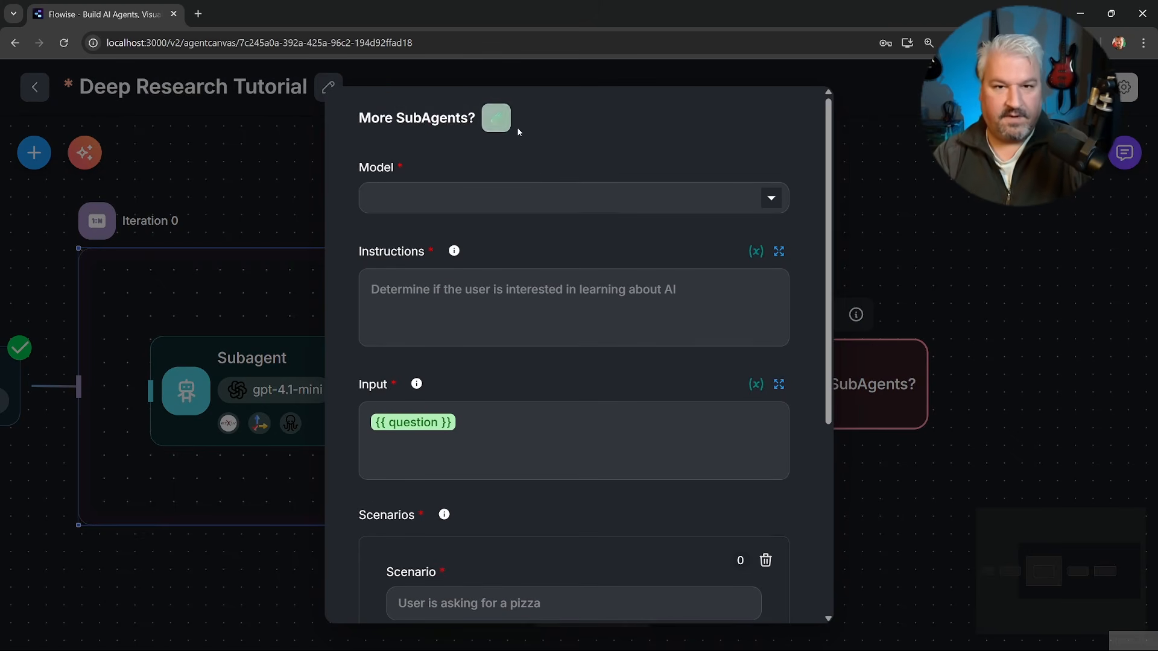
Set the condition agent's model to ChatOpenAI with the OpenAI API credential and the gpt-4.1-mini model.
left_click(534, 192)
scroll(512, 310, "down", 10)
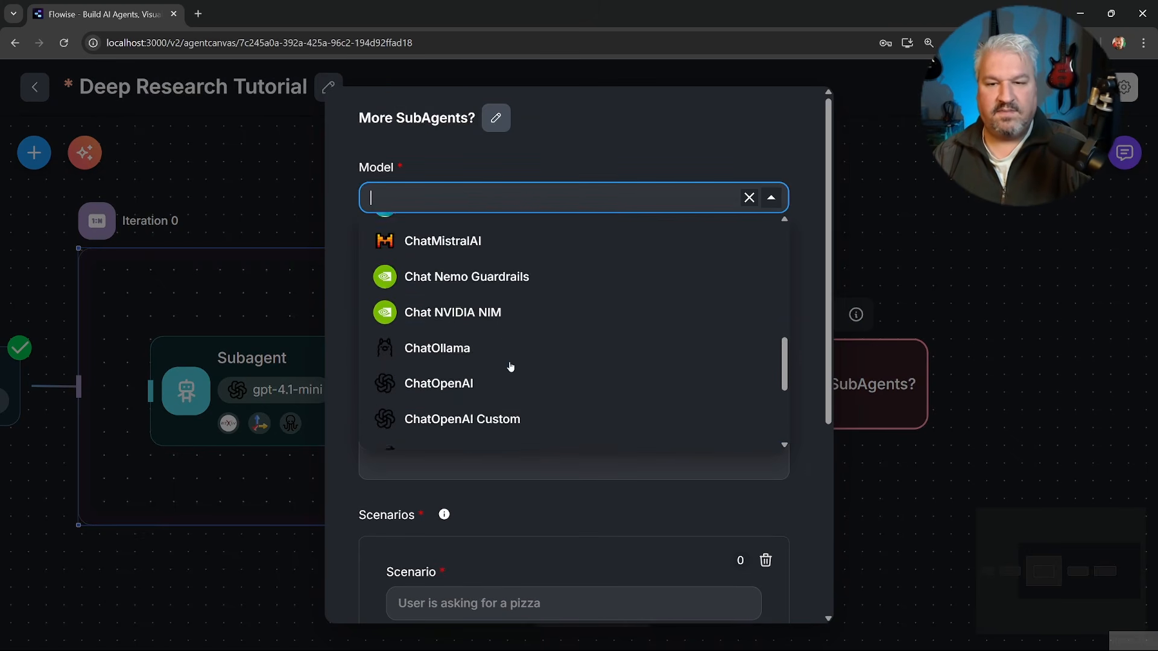
scroll(458, 316, "up", 4)
left_click(458, 317)
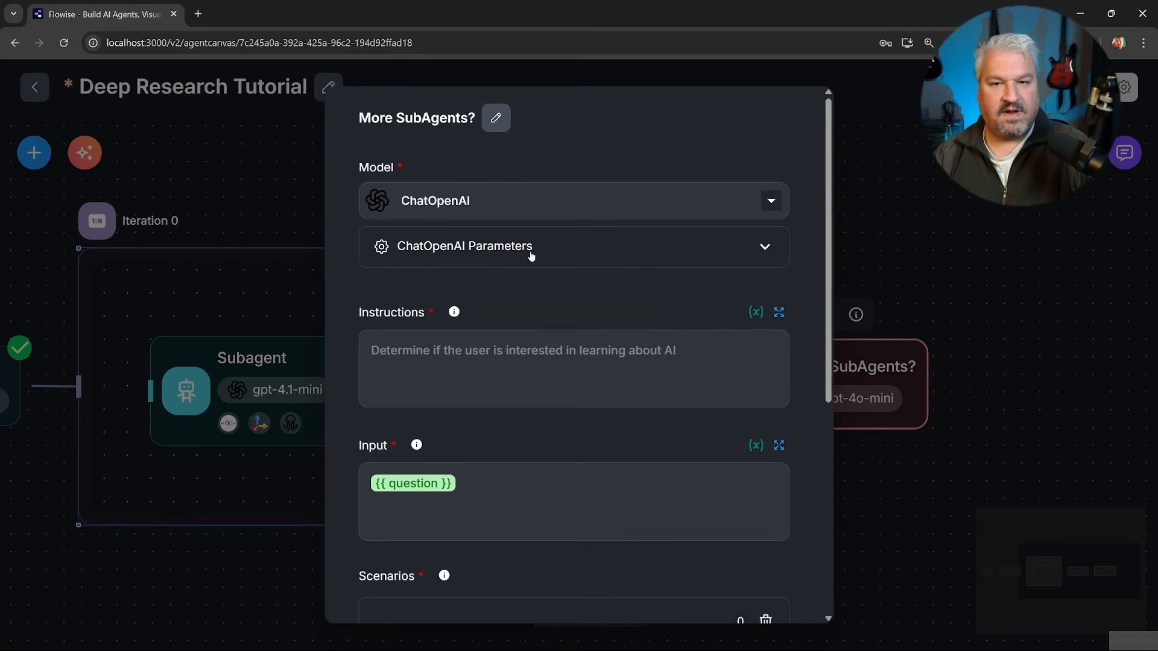
left_click(530, 254)
left_click(437, 339)
left_click(437, 376)
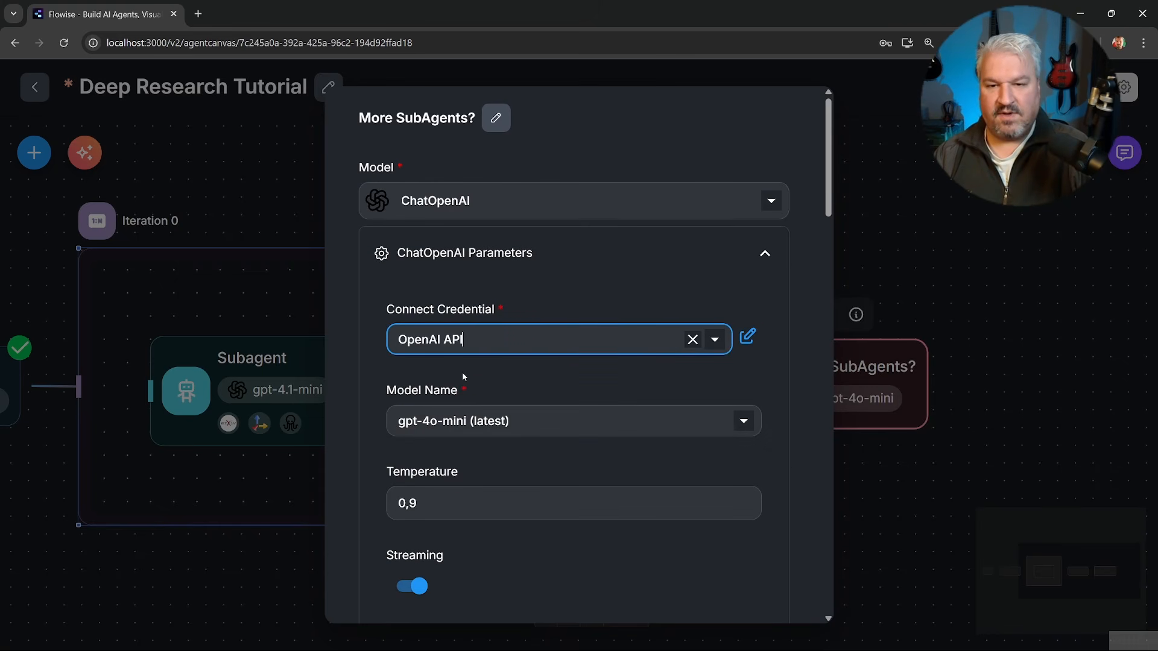
left_click(501, 421)
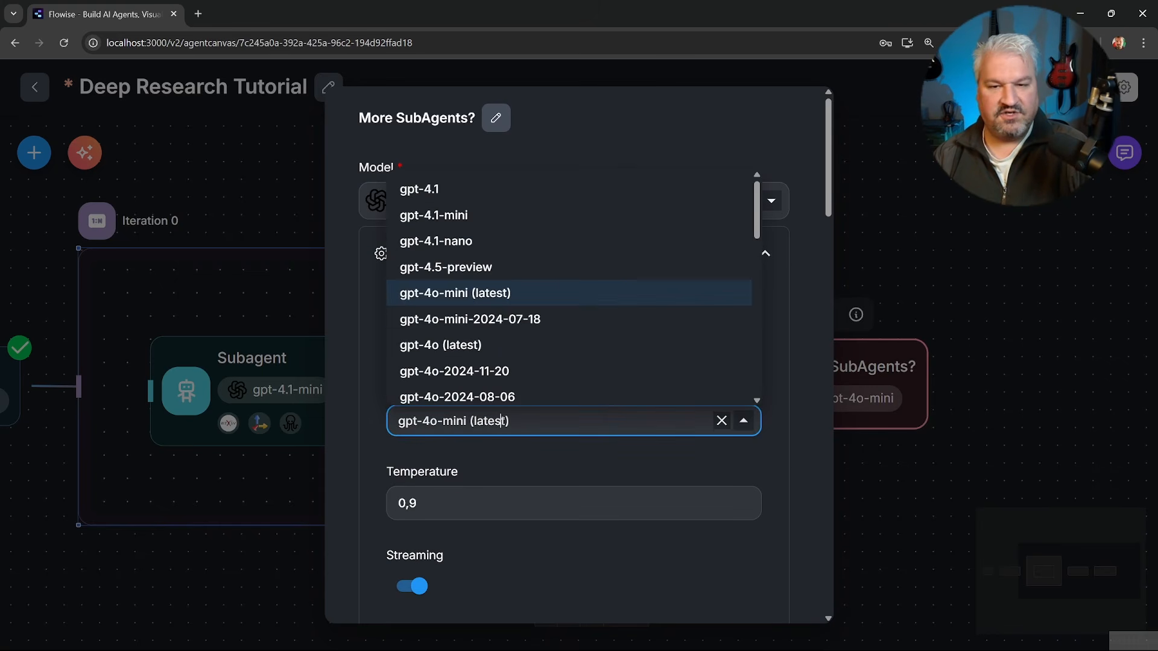
left_click(441, 216)
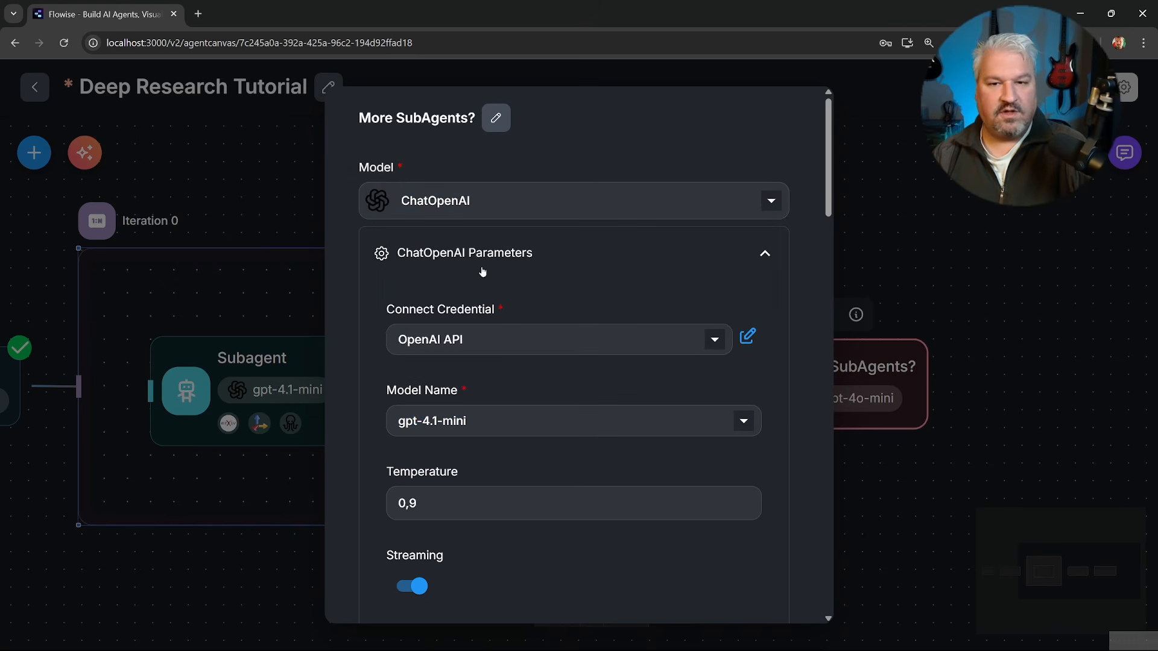
left_click(579, 255)
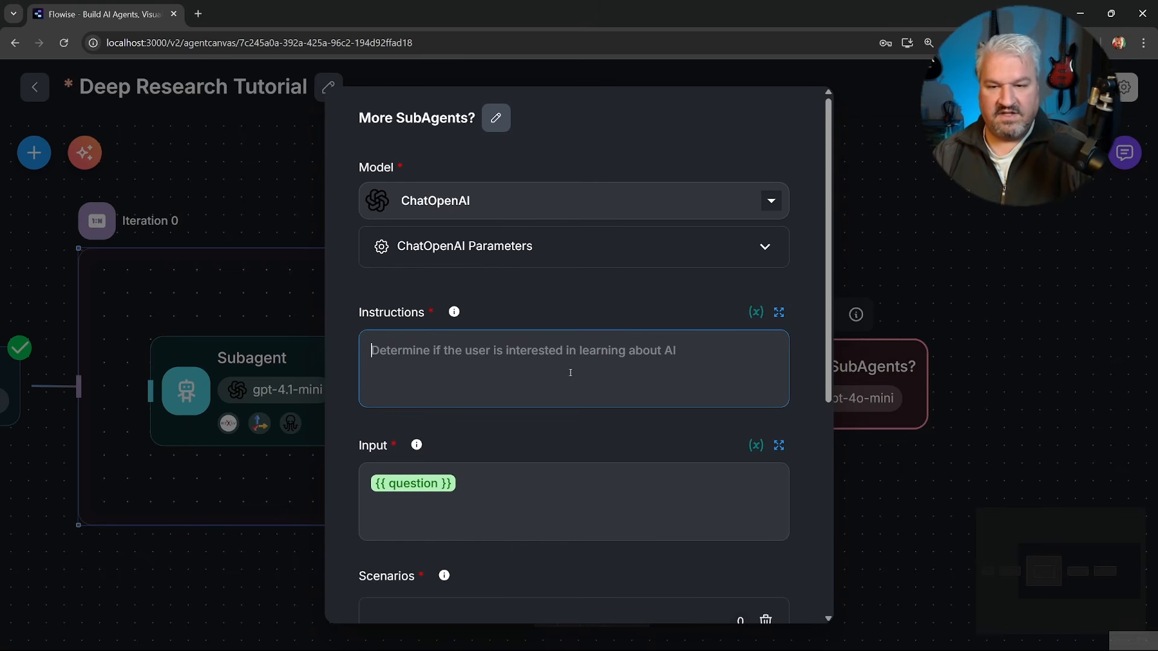
Add instructions to determine from the research topic, previous subagents and their findings whether more subagents are needed or the findings are sufficient.
scroll(570, 372, "down", 2)
key("alt+Tab")
type("Given a research topic, previous subagents and their findings, determine if more subagents are needed for further research or the findings are sufficient for the research topic")
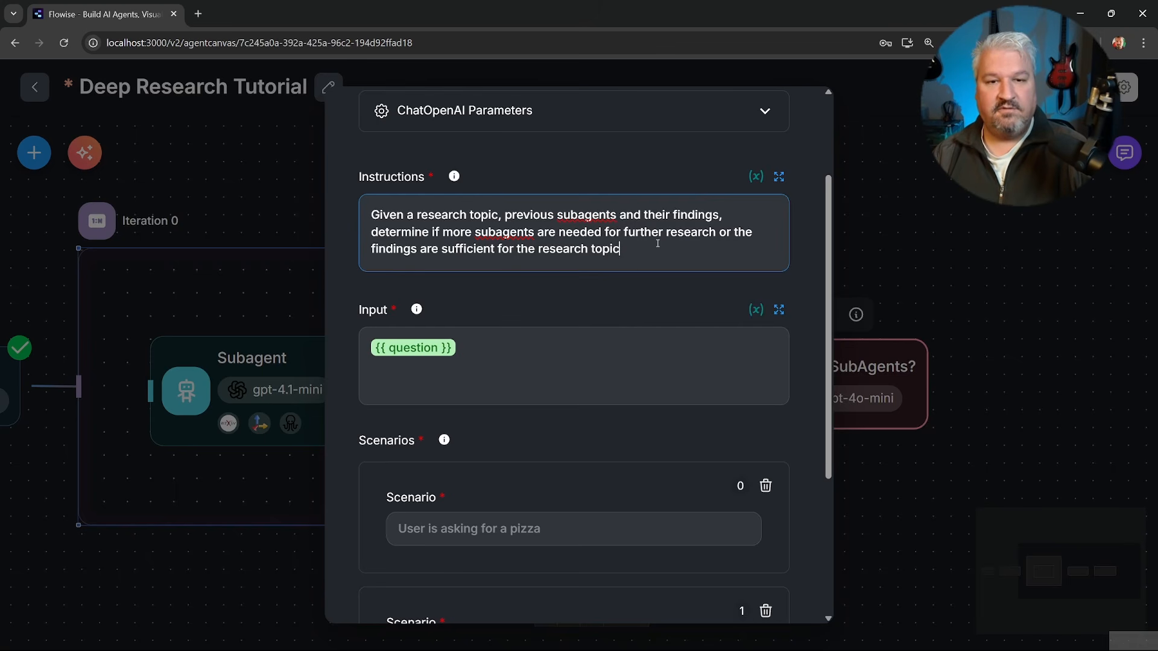
Replace the condition agent's input with research_topic, subagents and findings tags around {{ $form.query }}, {{ $flow.state.subagents }} and {{ $flow.state.findings }}, and save it.
left_click(555, 360)
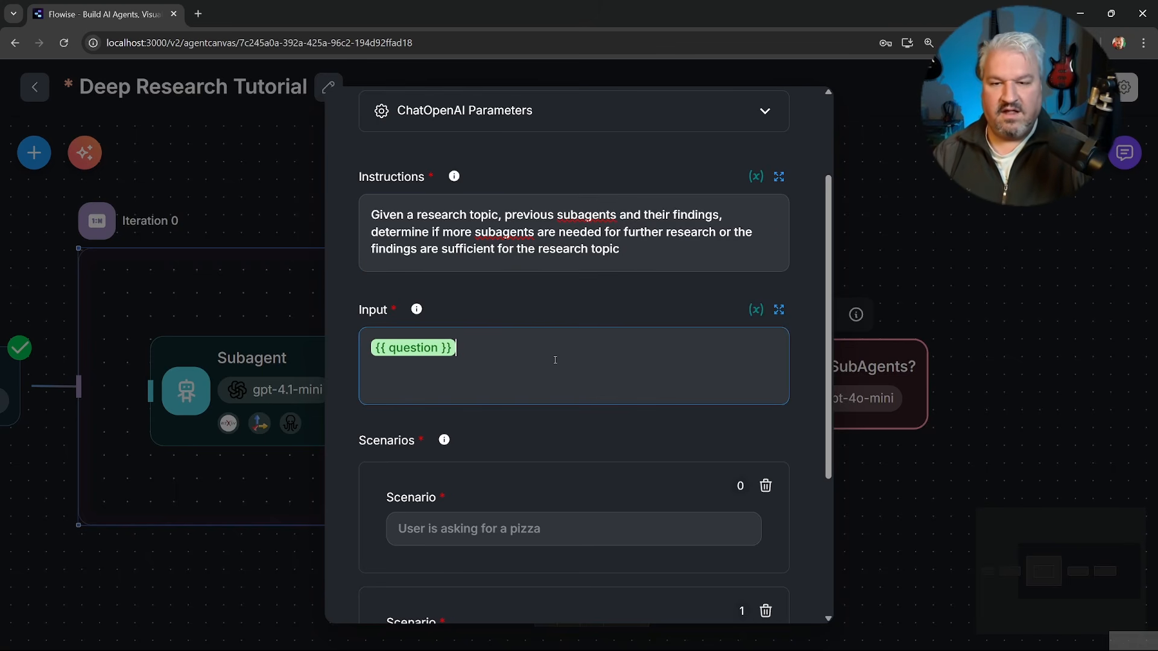
key("ctrl+a")
key("BackSpace")
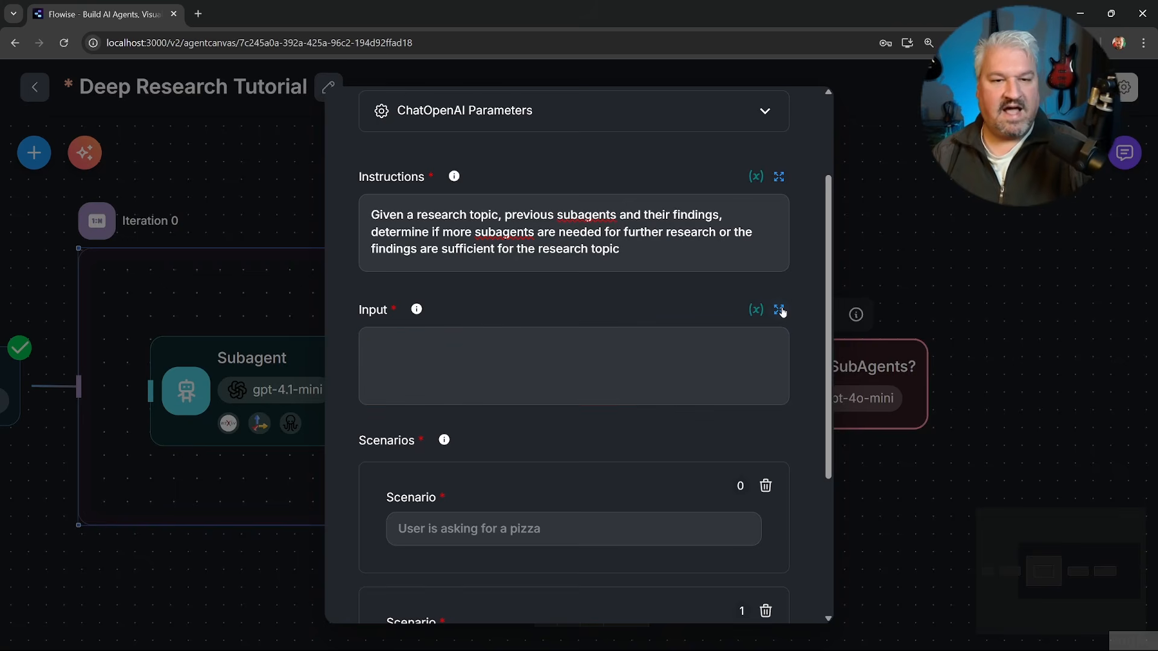
left_click(779, 309)
key("ctrl+v")
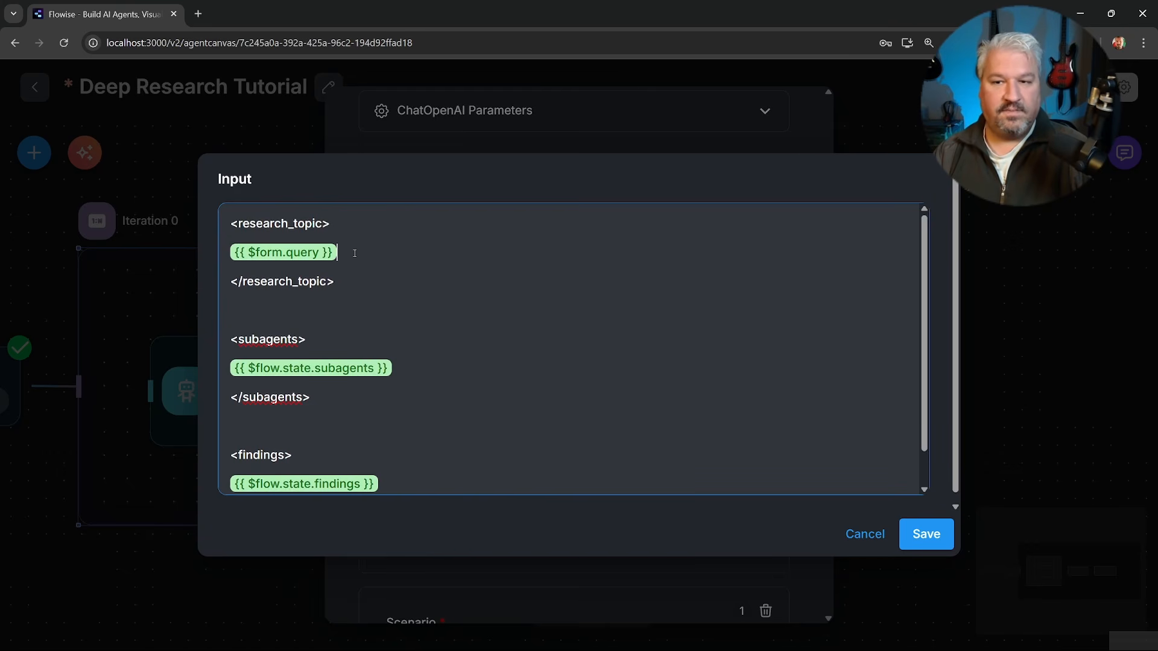
scroll(366, 271, "down", 1)
left_click(340, 386)
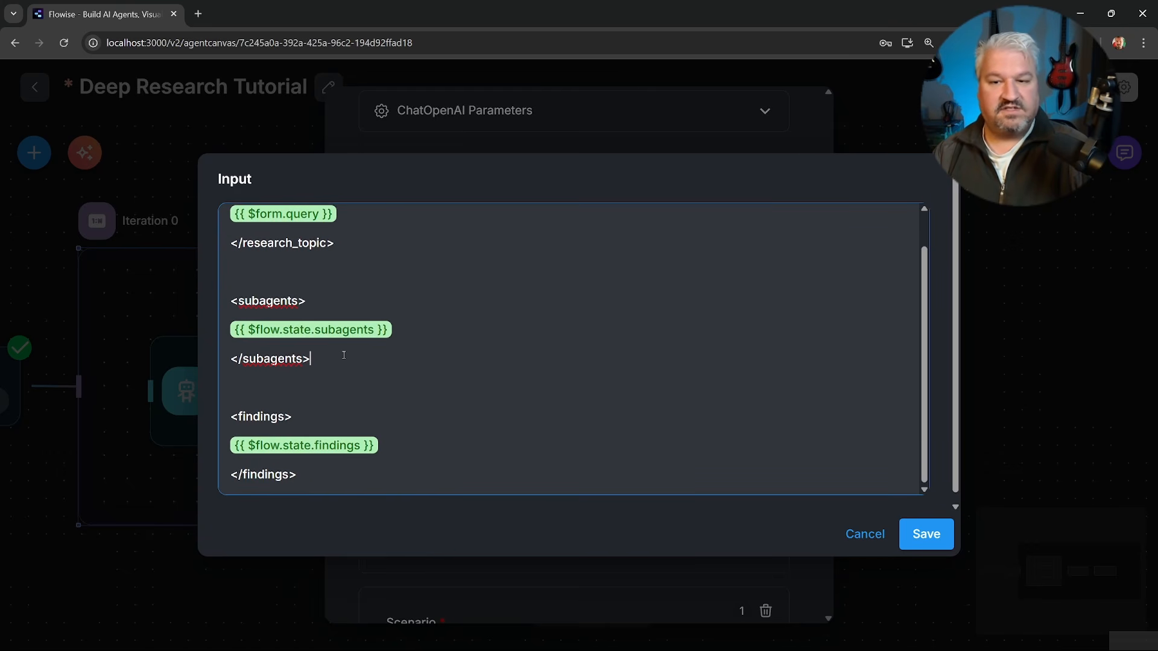
scroll(341, 356, "down", 1)
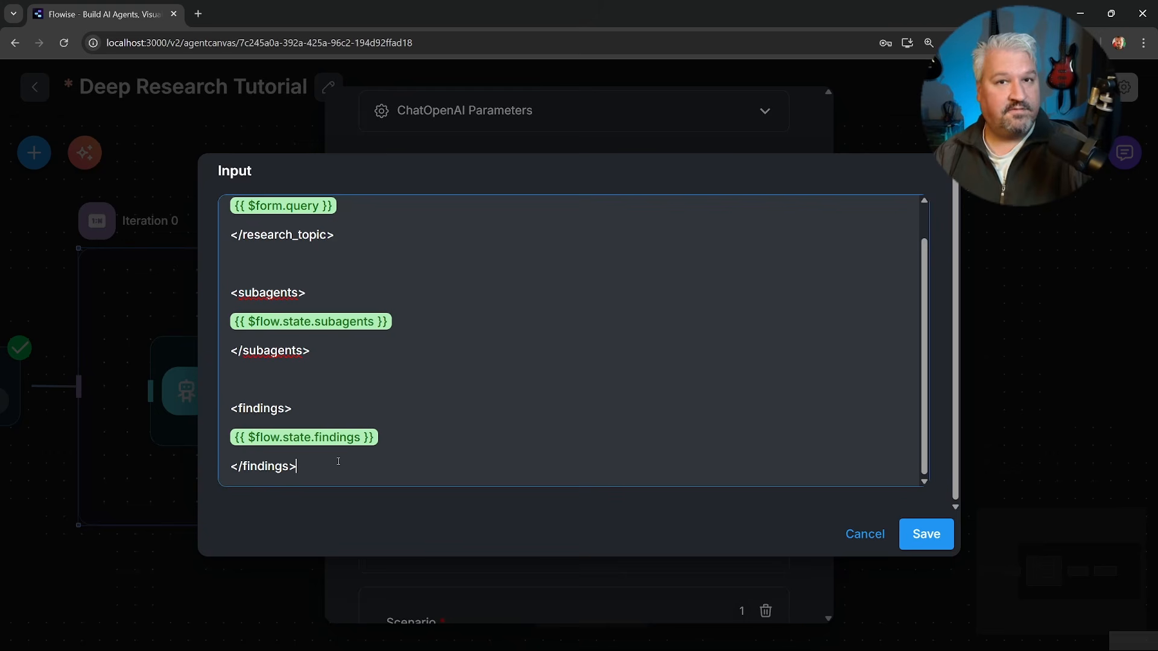
left_click(923, 535)
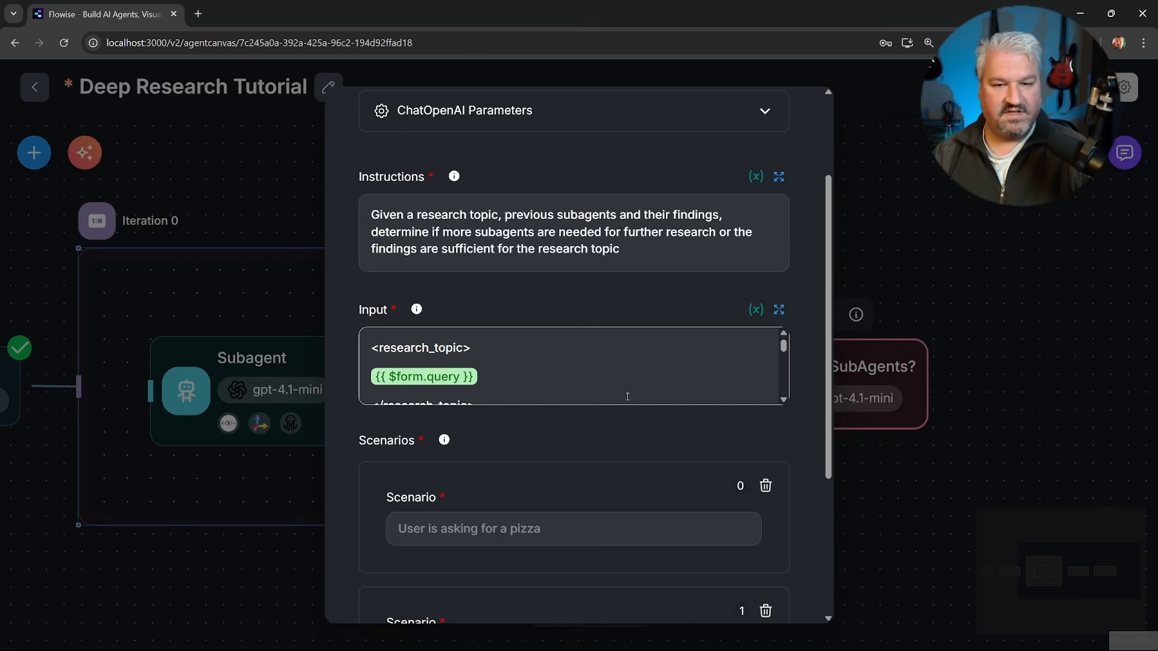
Define scenario 0 as "More subagents are needed" and scenario 1 as "Findings are sufficient", and close the node's settings.
scroll(493, 321, "down", 3)
left_click(493, 322)
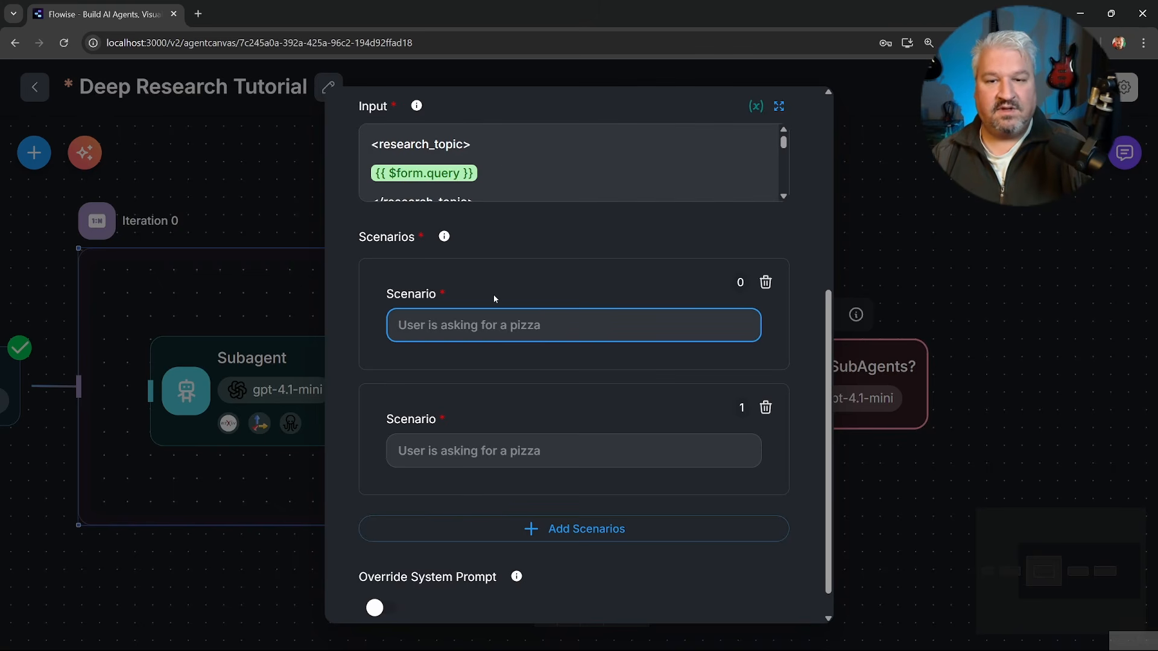
left_click(491, 451)
left_click(503, 331)
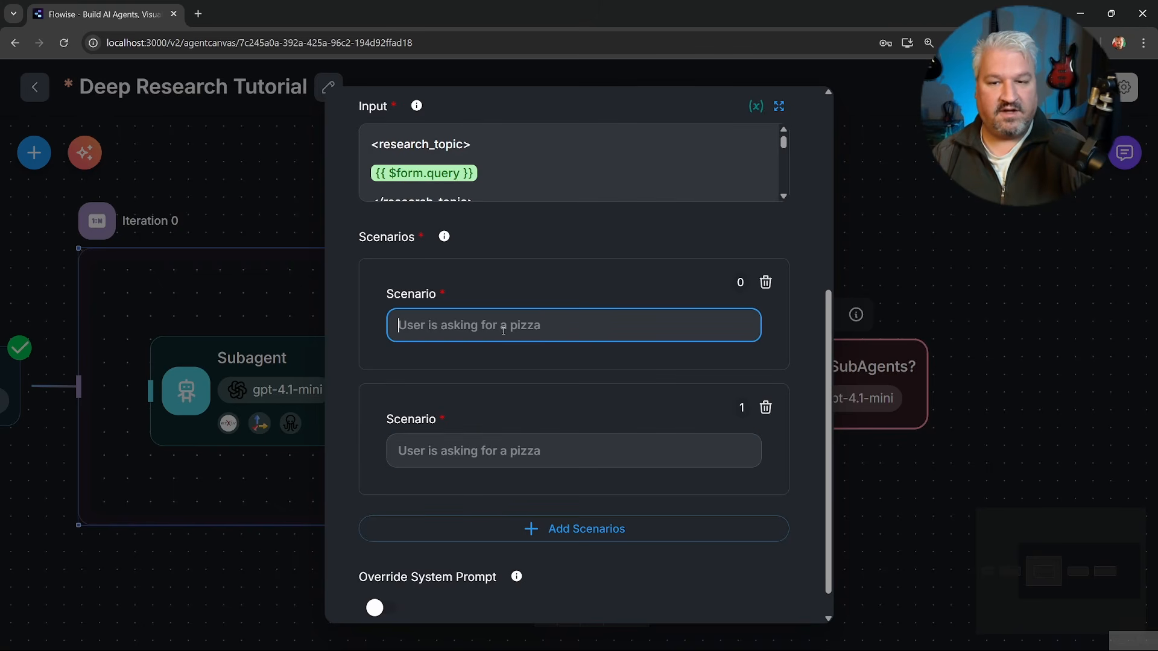
type("More subagents are needed")
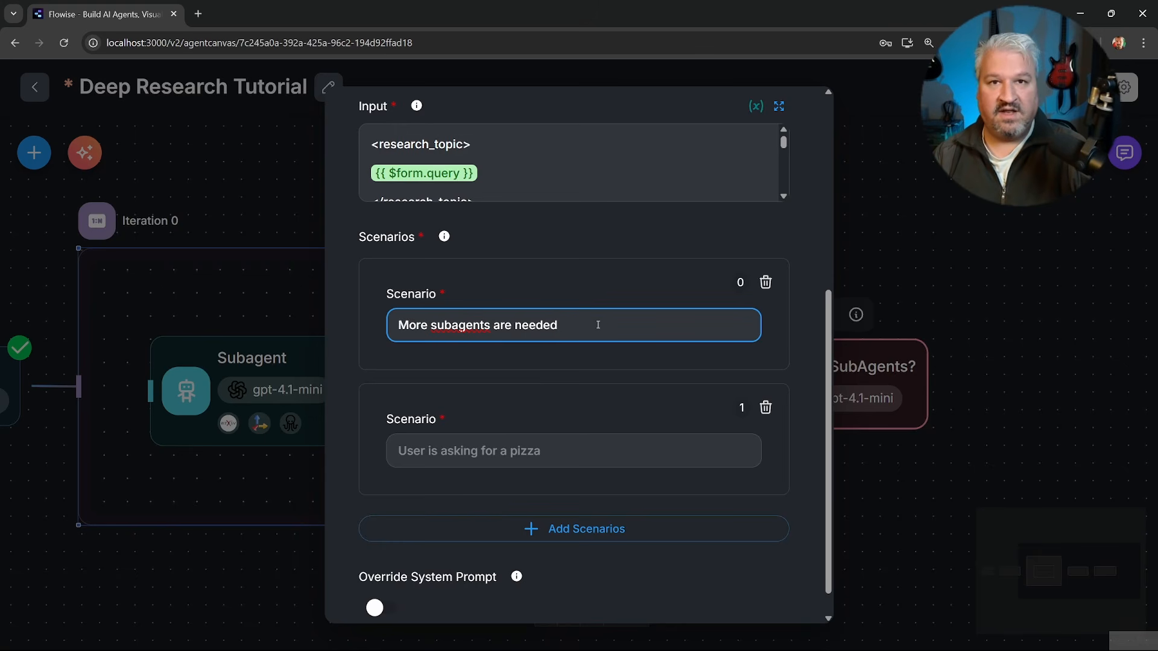
left_click(519, 449)
type("Findings are sufficient")
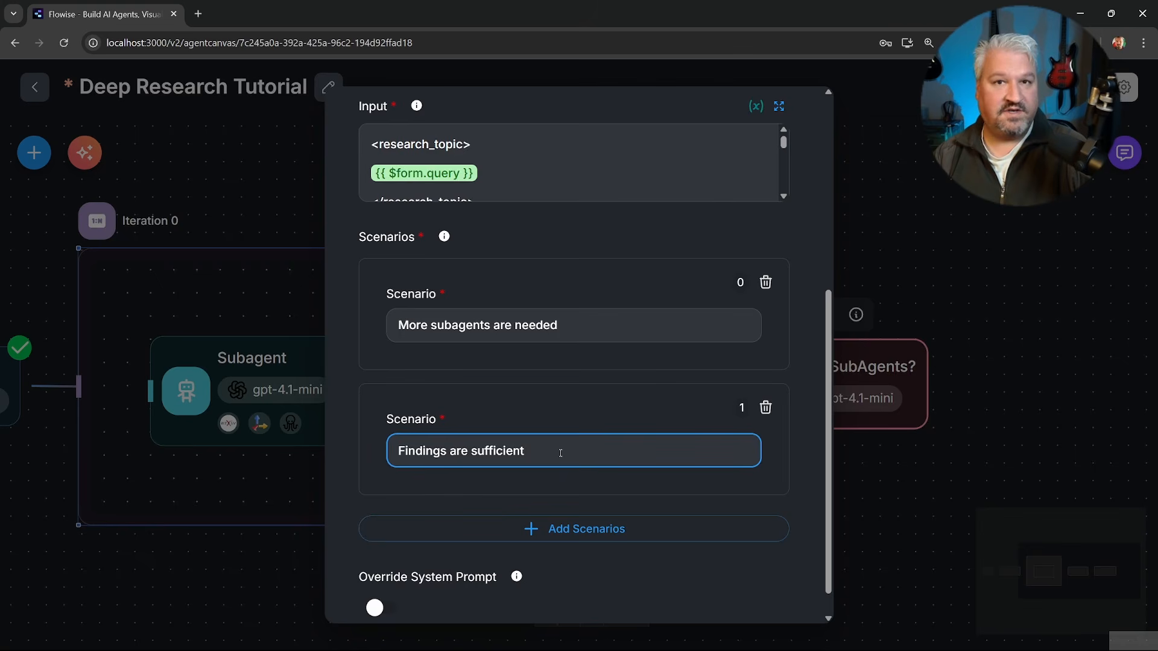
scroll(564, 453, "down", 1)
left_click(864, 305)
Compare the two outputs of the More SubAgents? node with the scenarios in its settings.
left_click_drag(902, 247, 863, 261)
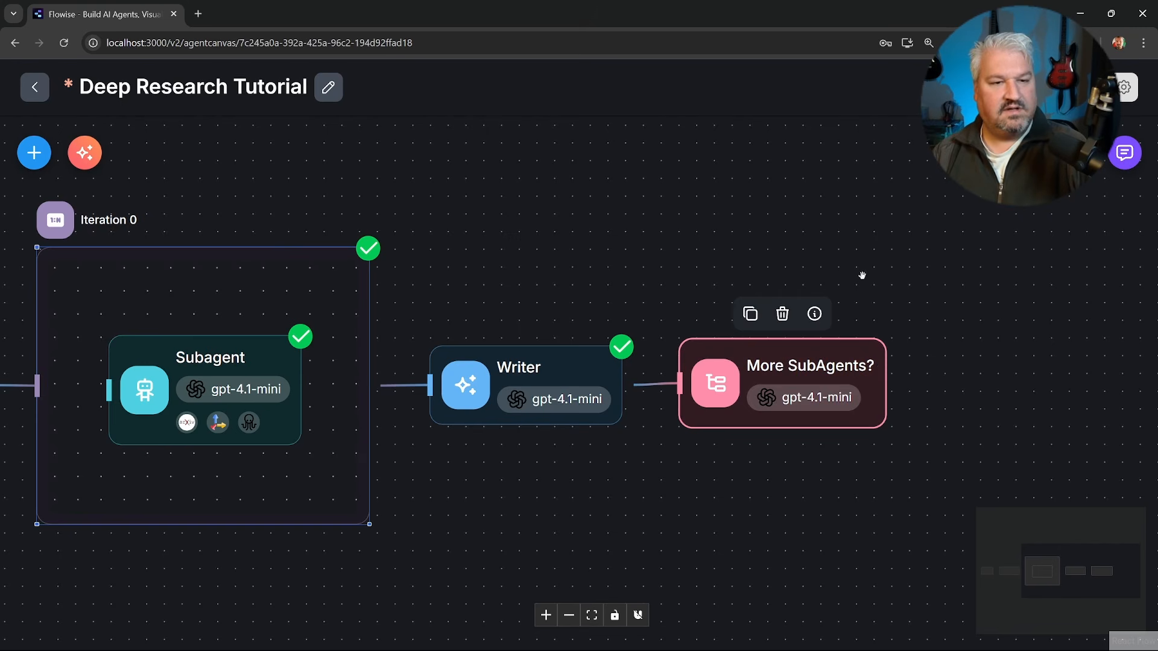
left_click_drag(799, 359, 799, 356)
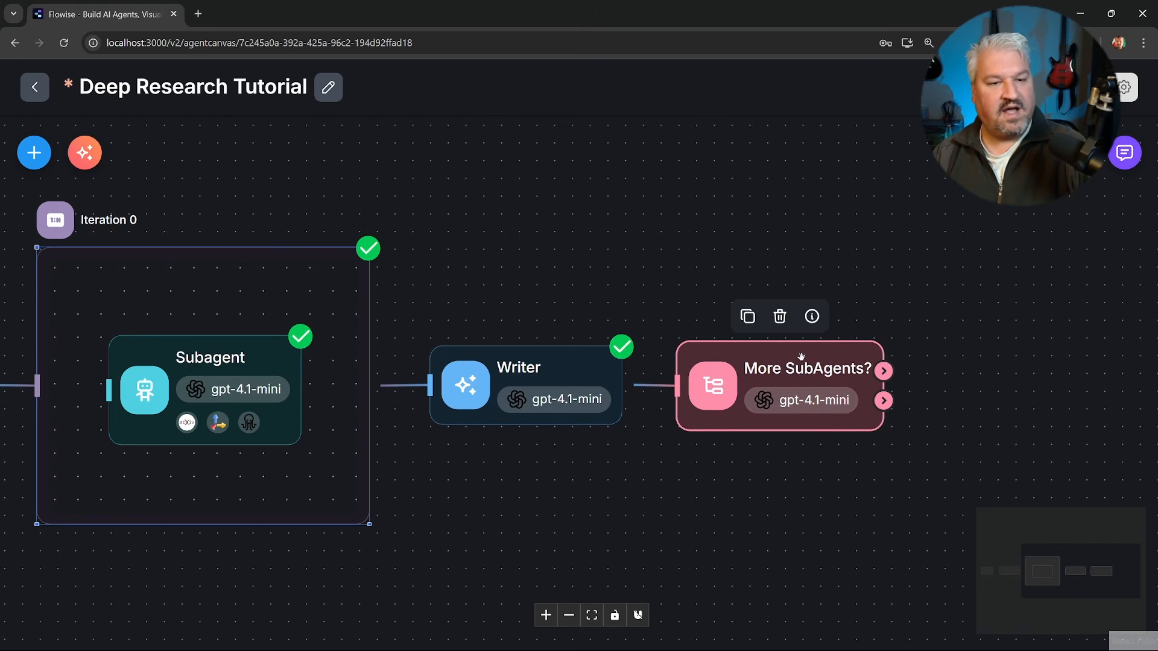
left_click_drag(884, 371, 931, 295)
double_click(827, 367)
scroll(559, 358, "down", 6)
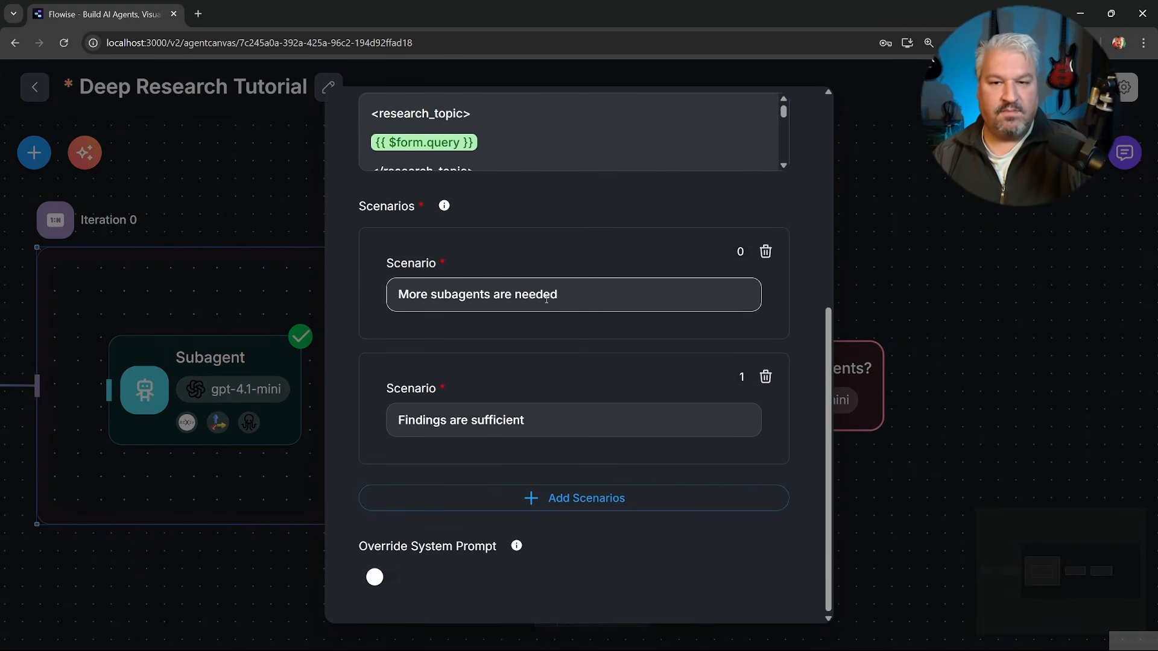
left_click(869, 402)
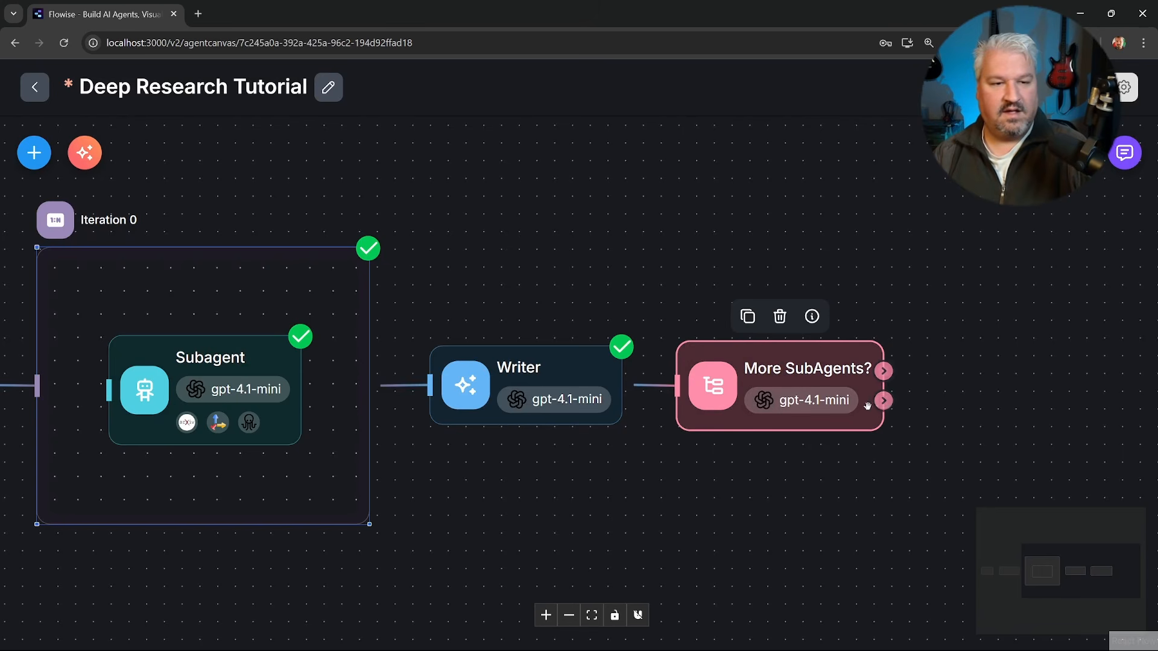
left_click_drag(883, 401, 928, 438)
double_click(772, 382)
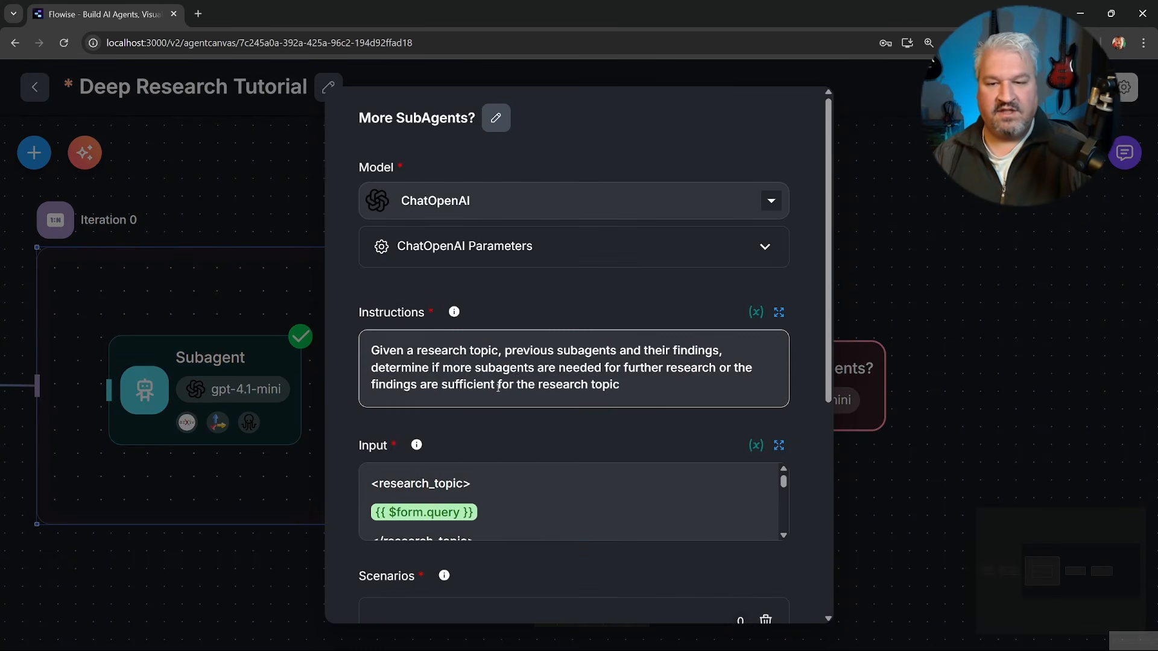
scroll(515, 385, "down", 6)
left_click(546, 417)
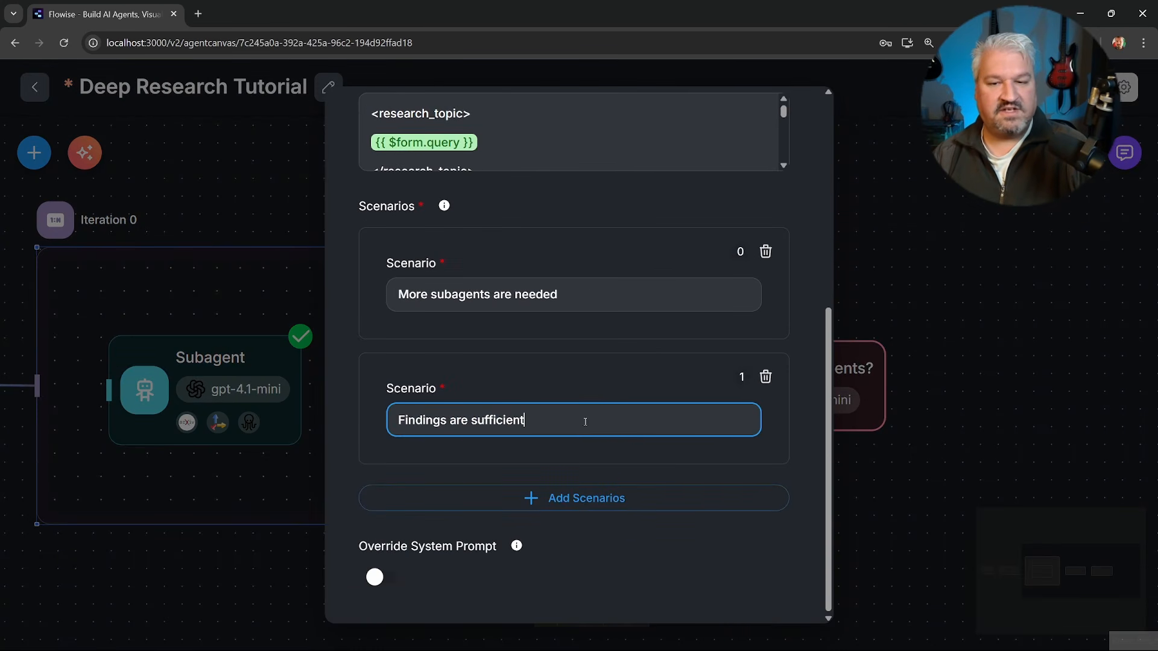
left_click(868, 281)
Add a Loop node, connect the upper output of More SubAgents? to it, and open the Loop node's settings.
left_click_drag(846, 288, 644, 281)
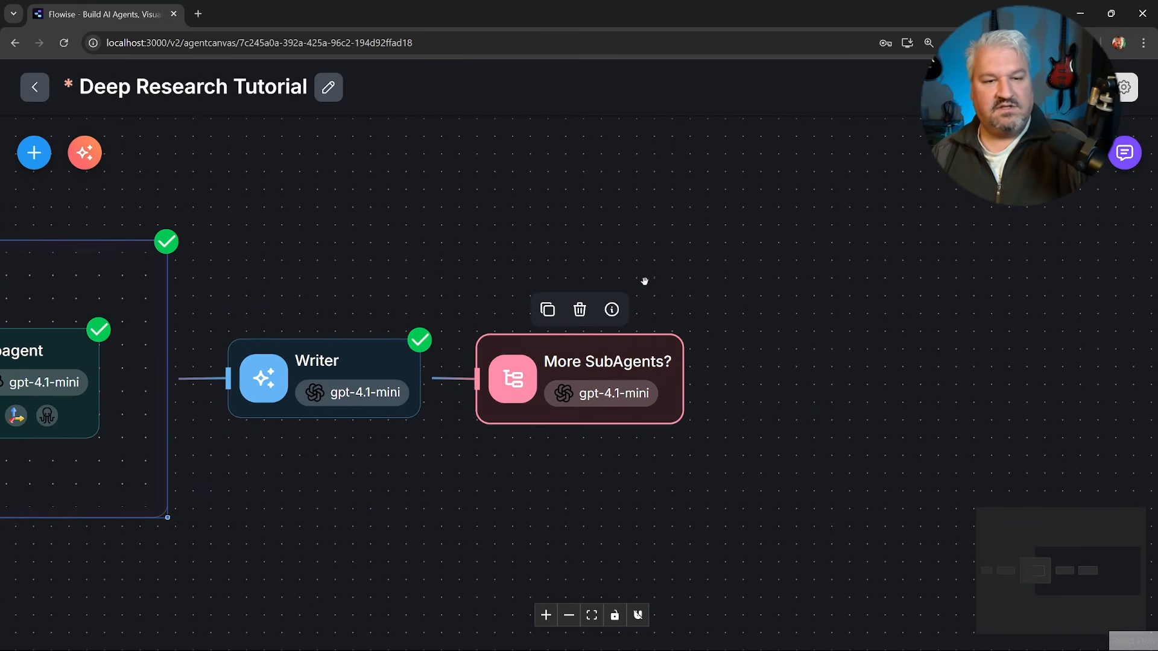
left_click_drag(685, 364, 761, 282)
scroll(163, 381, "down", 1)
scroll(163, 381, "down", 1)
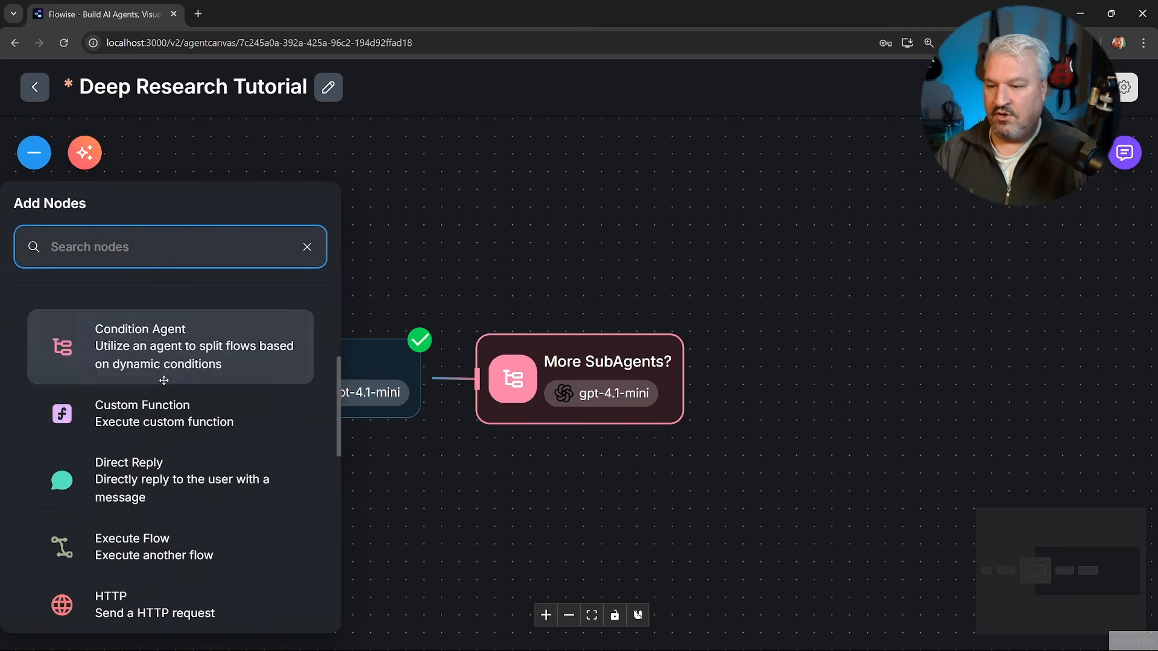
scroll(139, 404, "down", 7)
left_click(142, 495)
left_click_drag(683, 364, 761, 271)
double_click(824, 270)
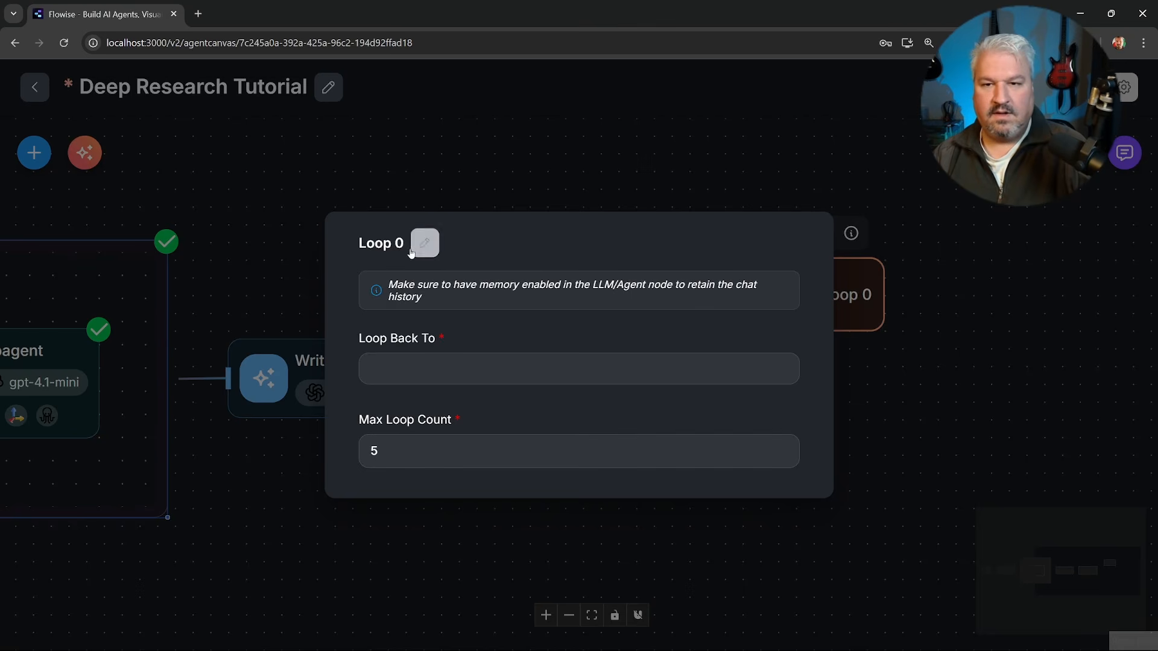
Rename the Loop node to "Back to Planner", set it to loop back to Planner, and close its settings.
left_click(426, 245)
type("Back to Planner")
key("Return")
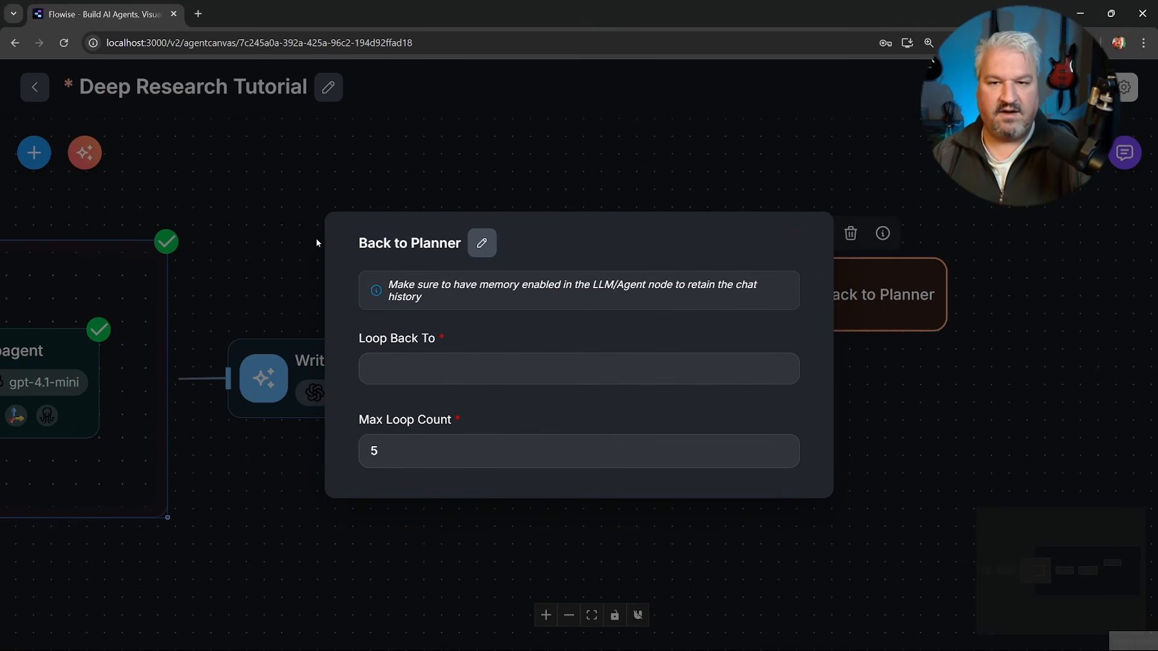
left_click(426, 365)
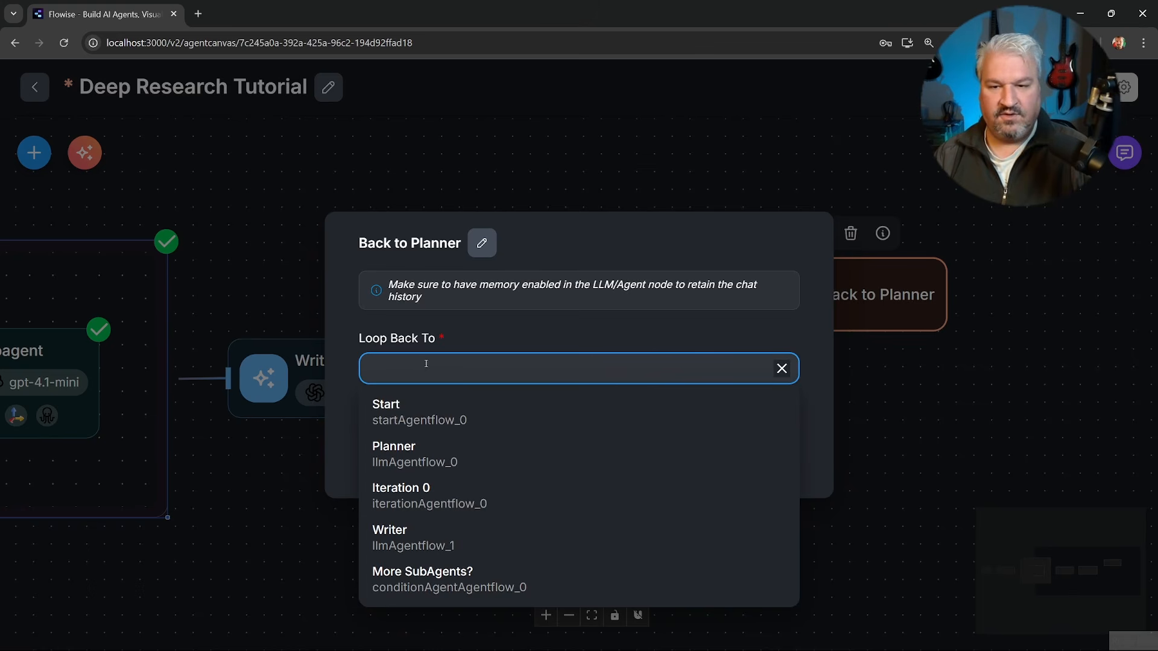
left_click(404, 453)
left_click(445, 452)
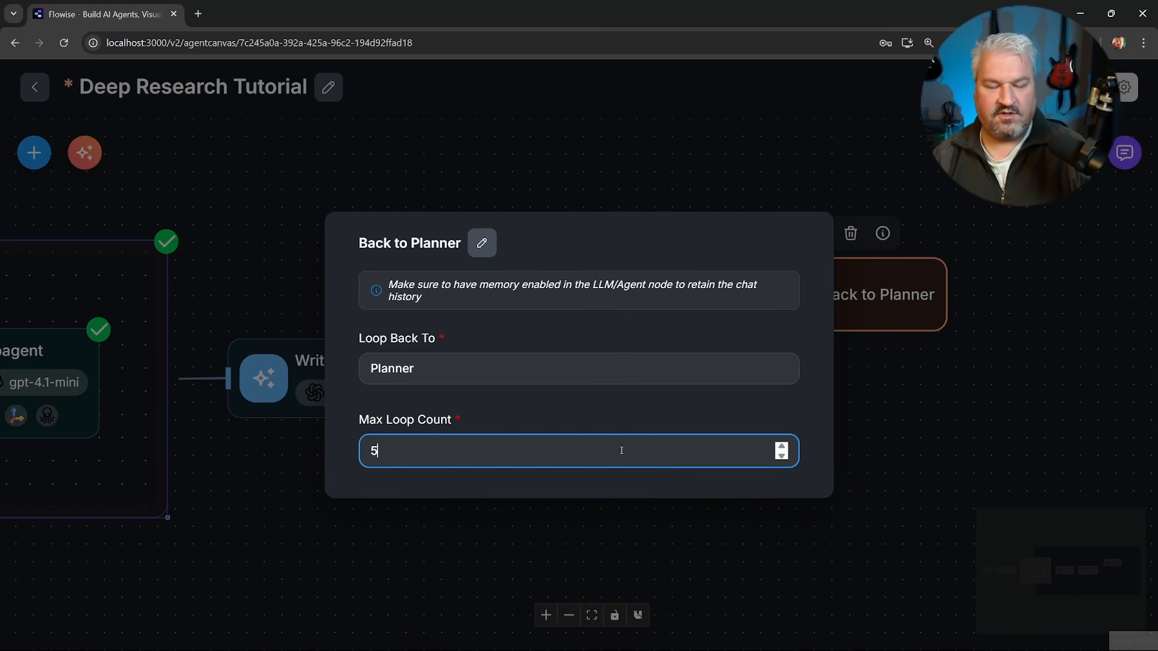
left_click(1011, 399)
Add a Direct Reply node below Back to Planner and connect the lower output of More SubAgents? to it.
left_click_drag(684, 394, 750, 432)
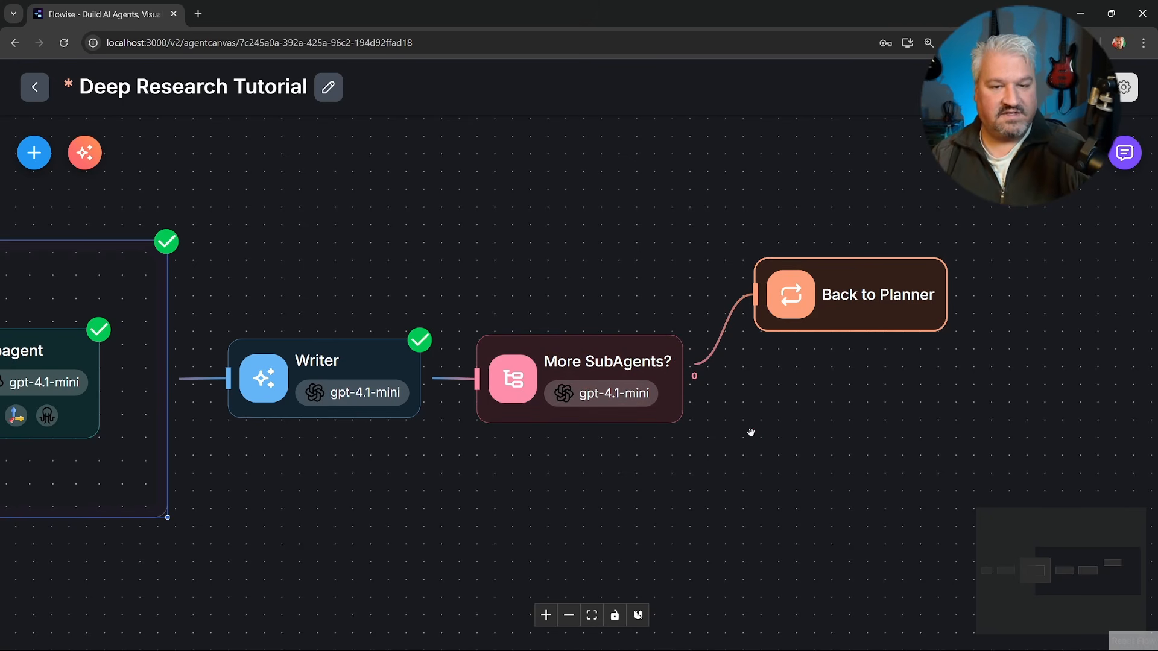
left_click(31, 161)
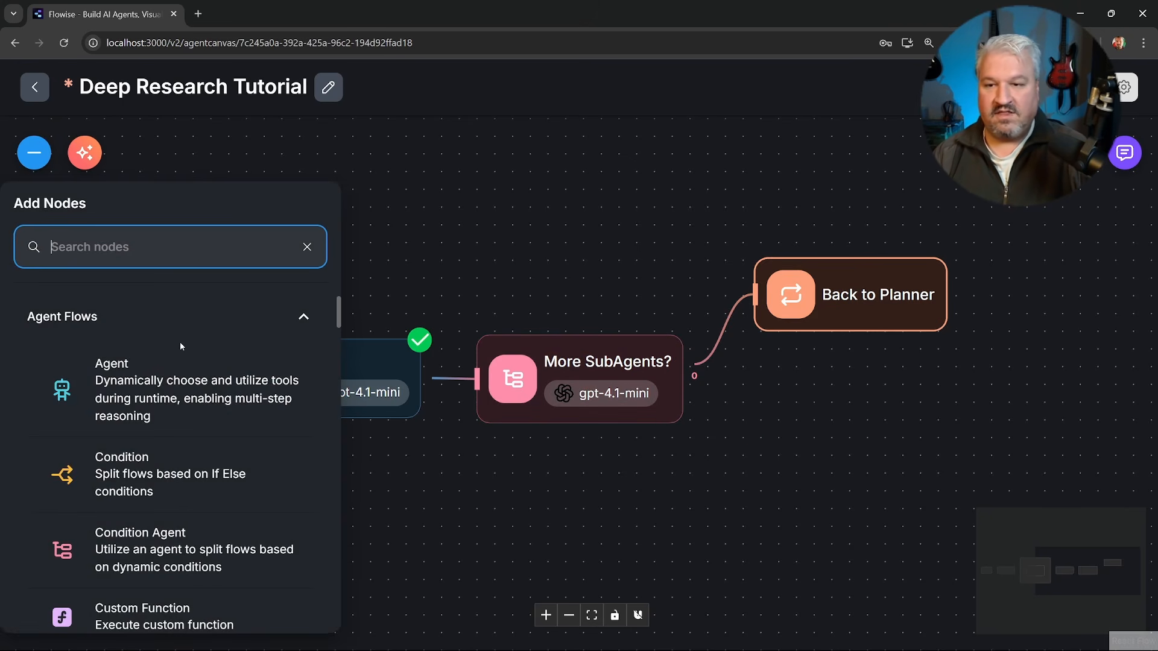
scroll(178, 342, "down", 3)
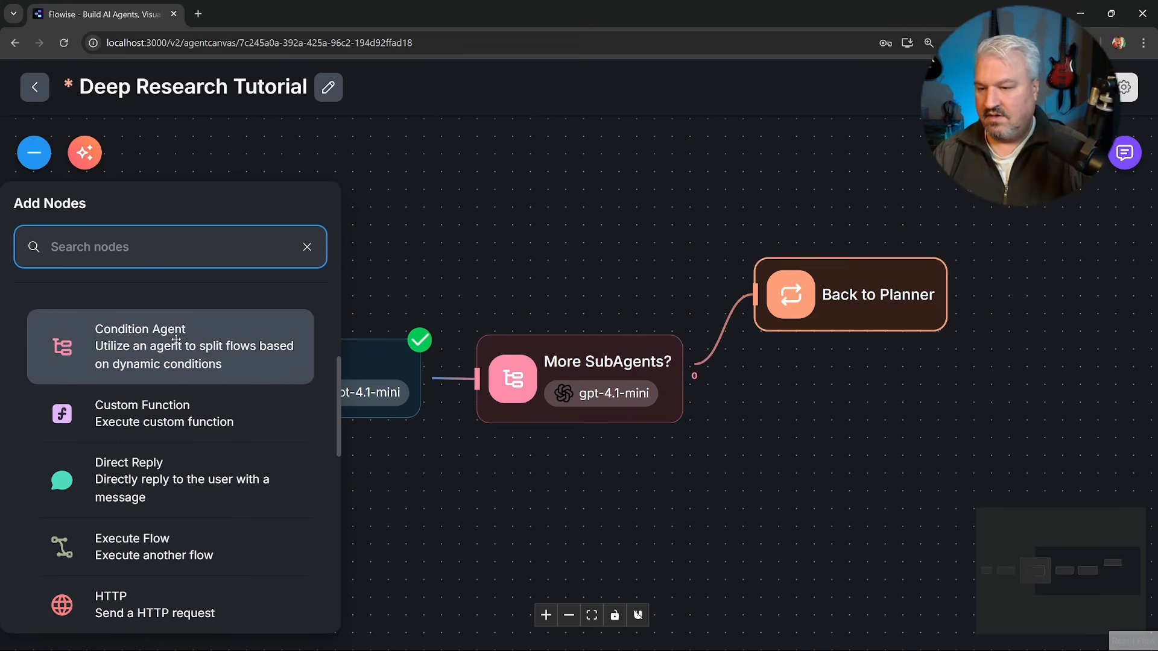
left_click_drag(108, 480, 825, 451)
left_click_drag(687, 393, 816, 444)
Rename the Direct Reply node to "Generate Report" and insert the $flow.state.findings variable as its message.
double_click(815, 444)
left_click(471, 282)
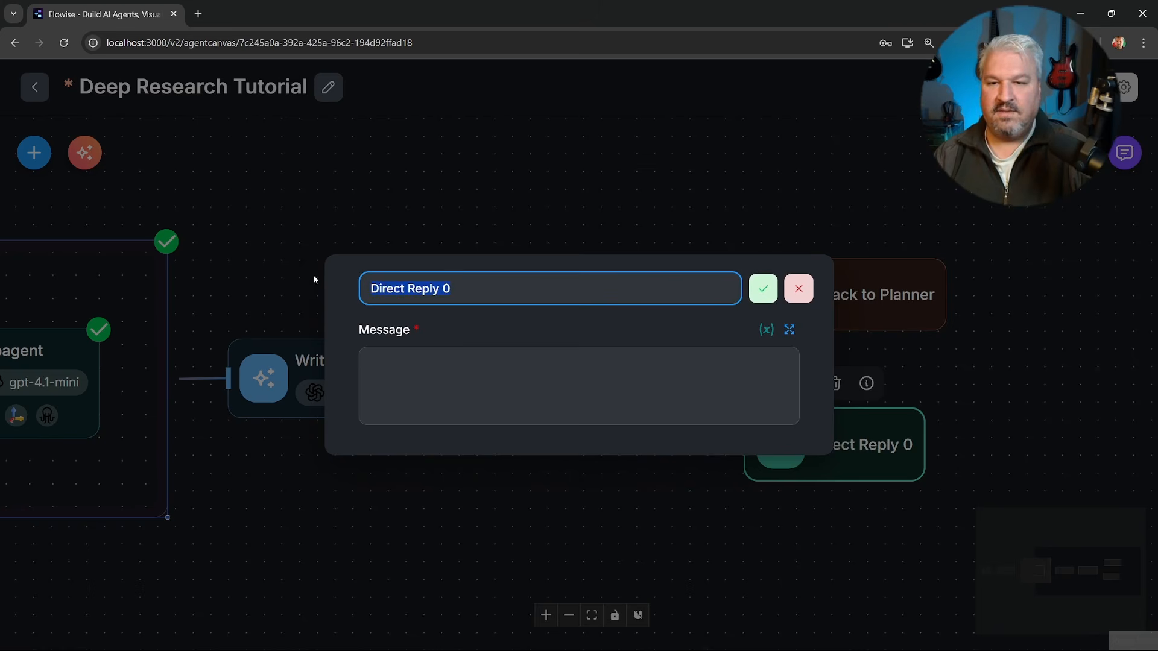
type("Generate ")
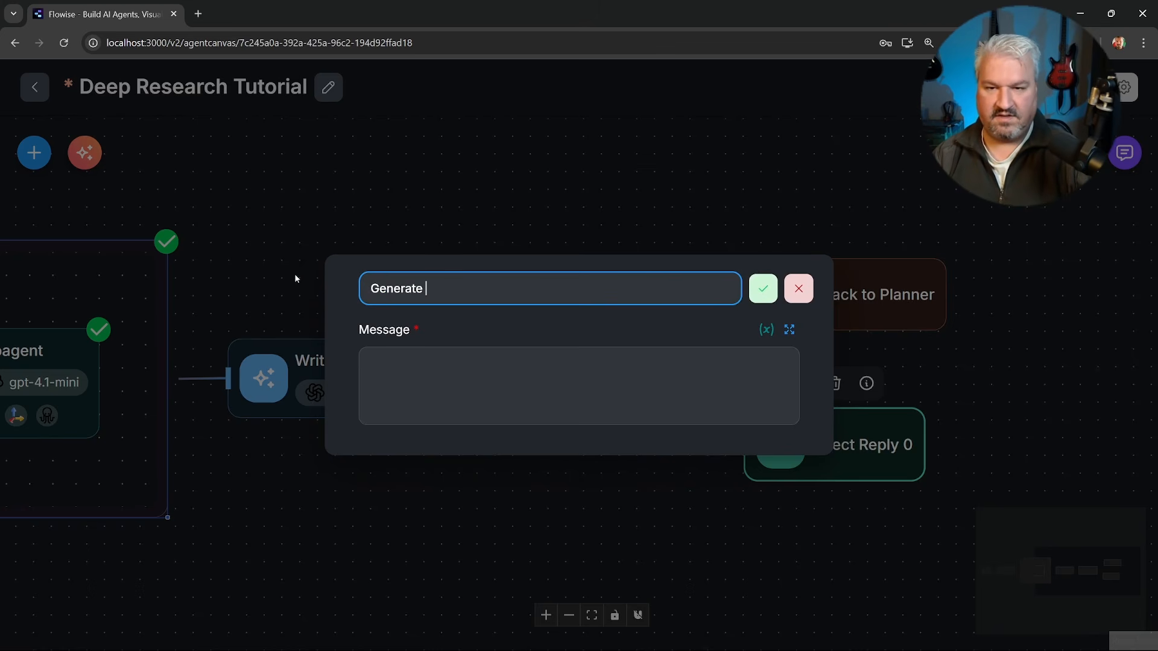
type("Report")
key("Return")
left_click(551, 391)
type("{{")
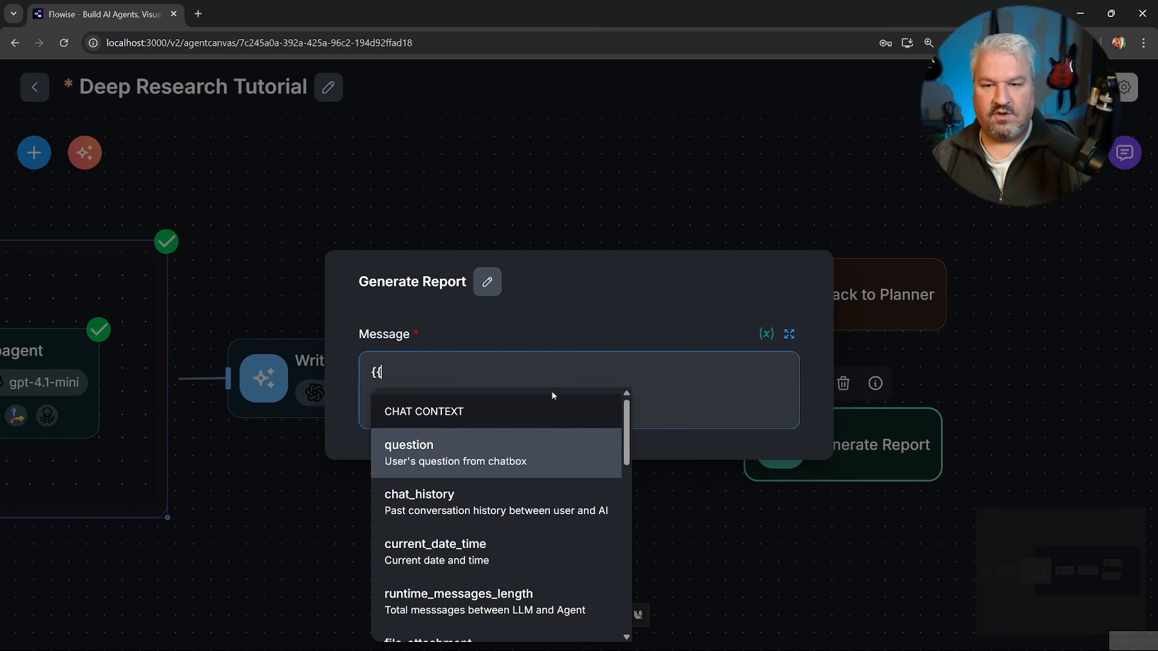
scroll(535, 435, "down", 10)
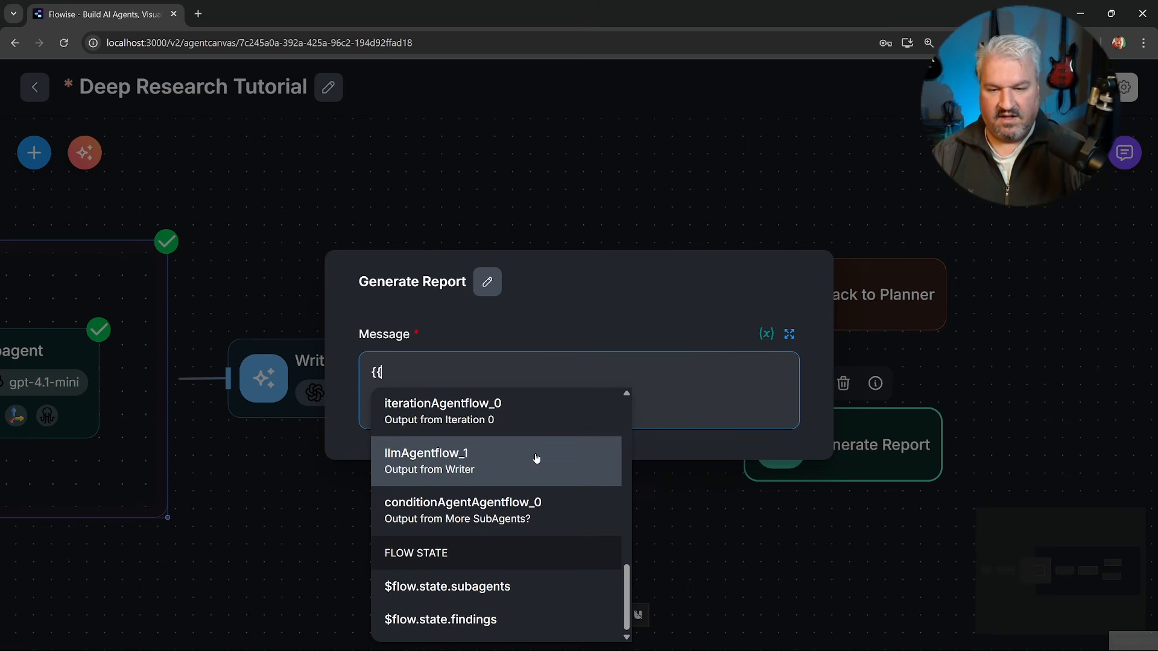
left_click(469, 622)
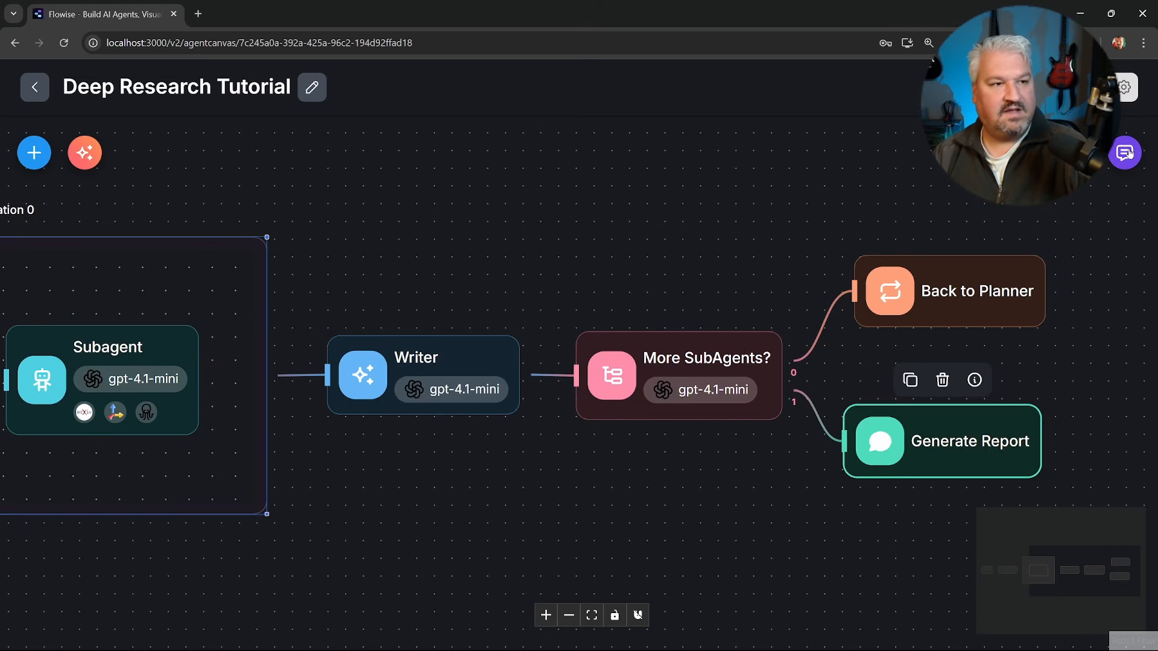
Run the workflow in the expanded chat with the query "Differences between OpenAI, Meta and Anthropic in how they approach training models and their target markets".
left_click(1139, 161)
left_click(1024, 152)
left_click(582, 389)
key("ctrl+v")
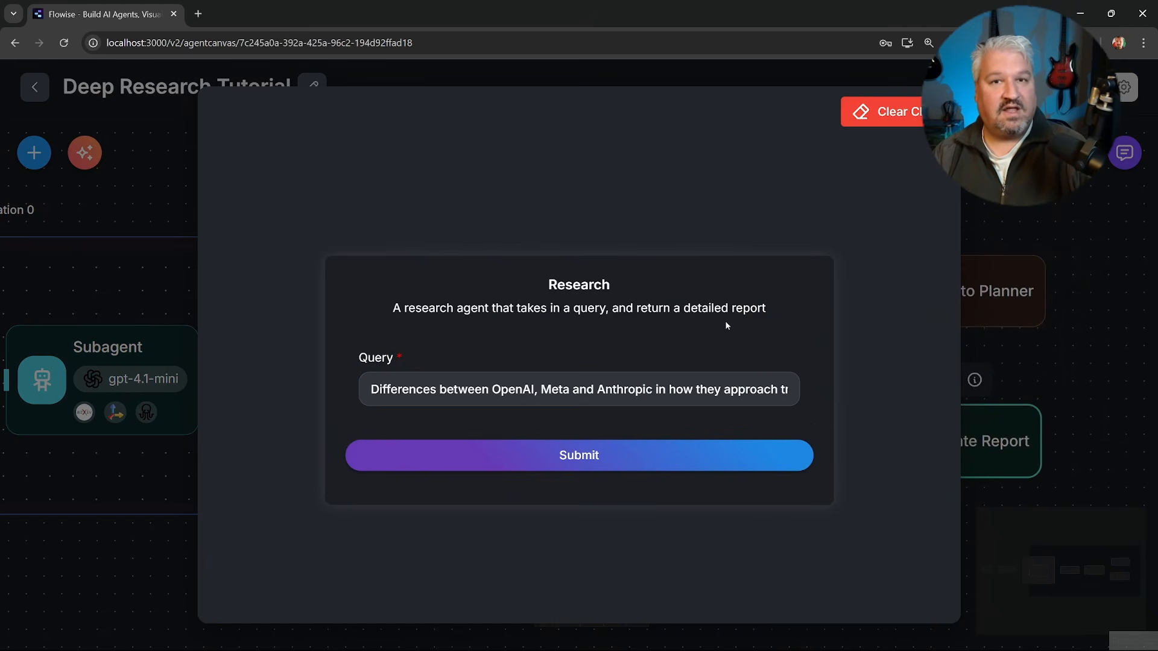
left_click(579, 455)
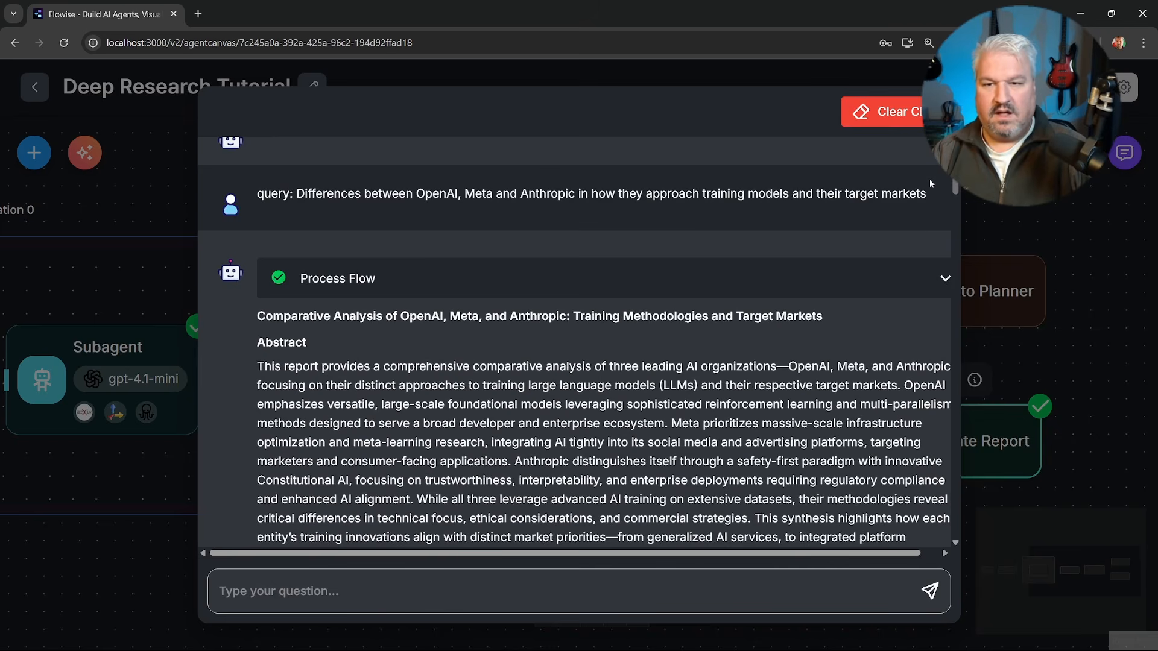
Read through the generated report from the abstract to the references, and close the chat.
scroll(929, 179, "down", 2)
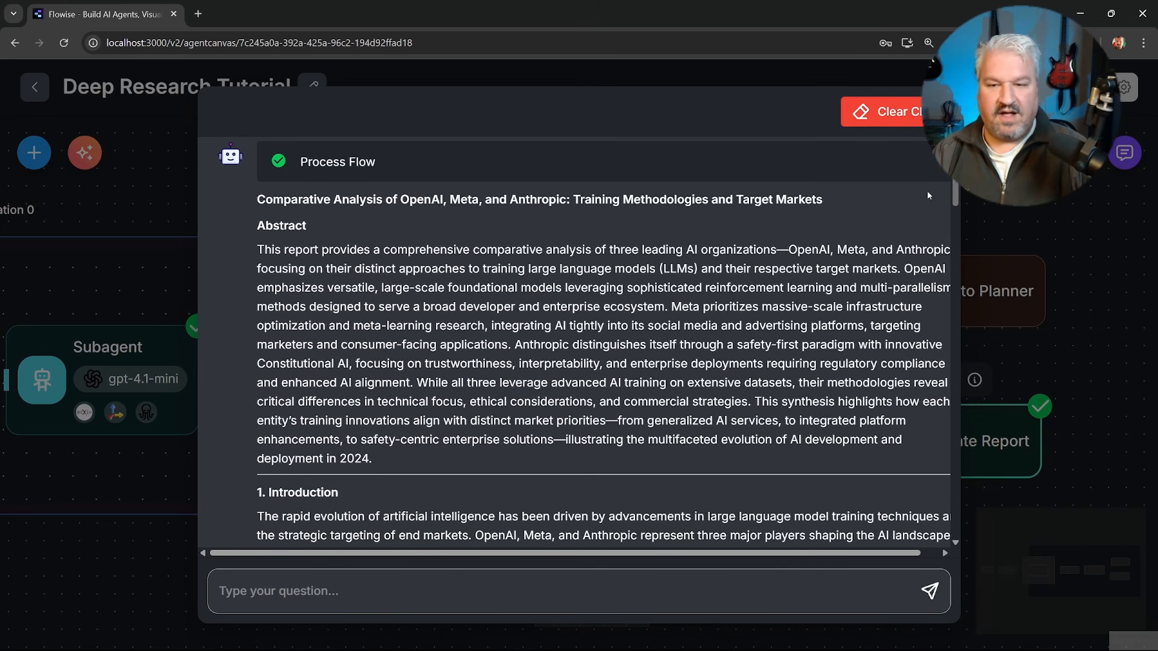
scroll(928, 191, "down", 3)
scroll(930, 216, "down", 5)
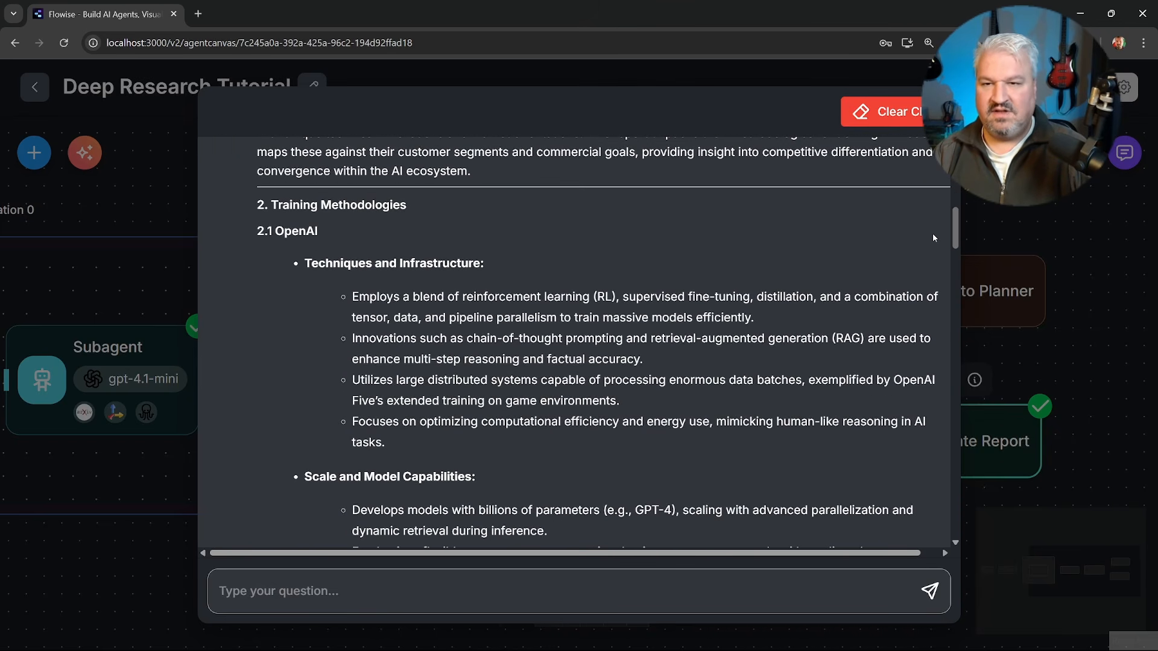
scroll(932, 244, "down", 15)
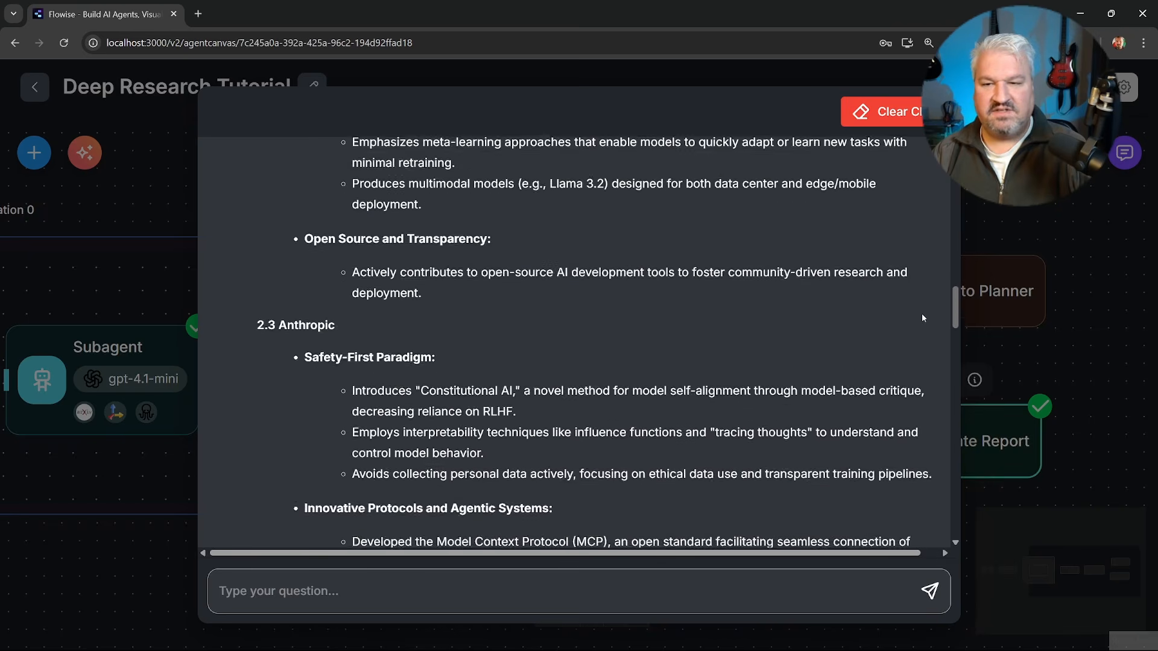
scroll(916, 338, "down", 15)
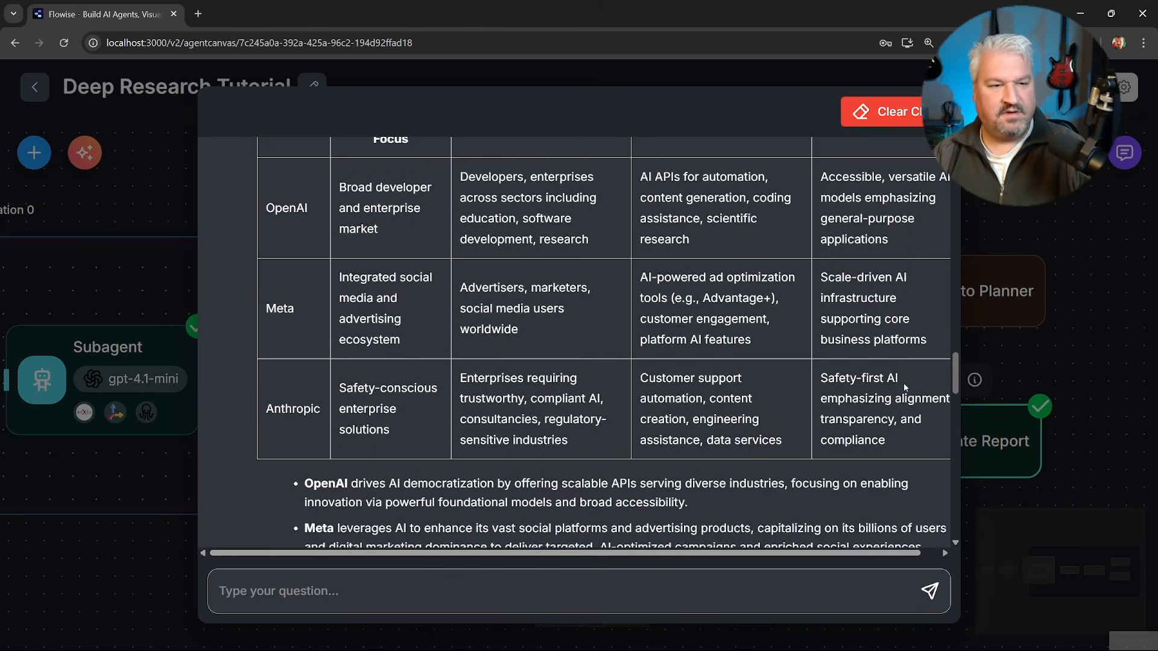
scroll(899, 452, "down", 15)
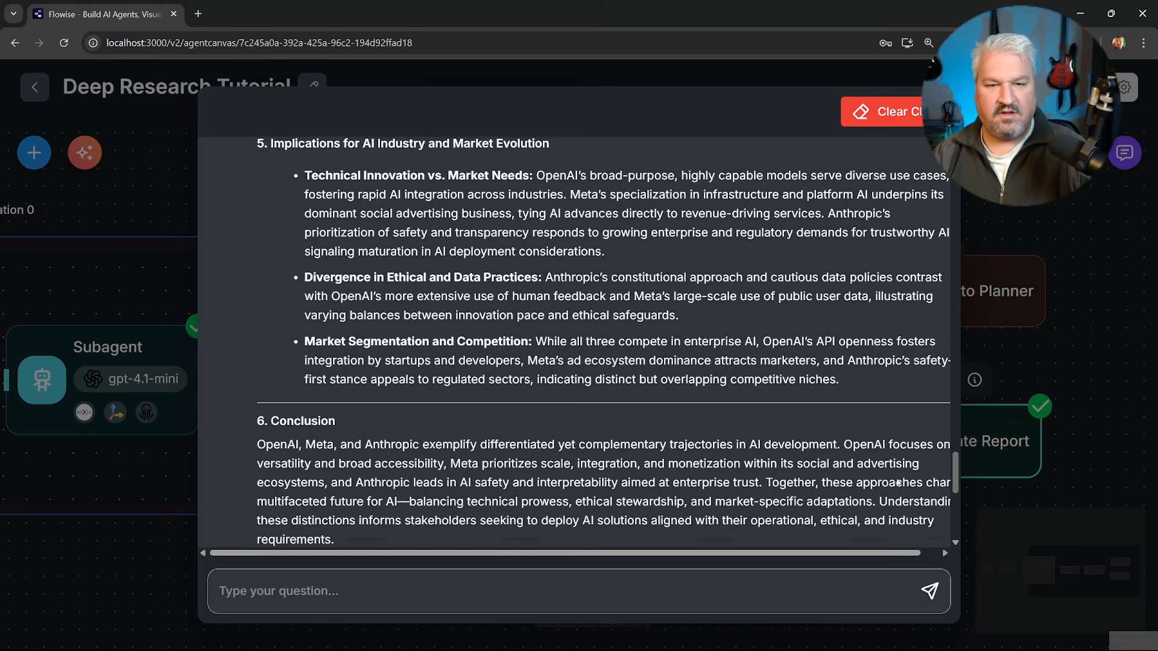
scroll(910, 503, "down", 5)
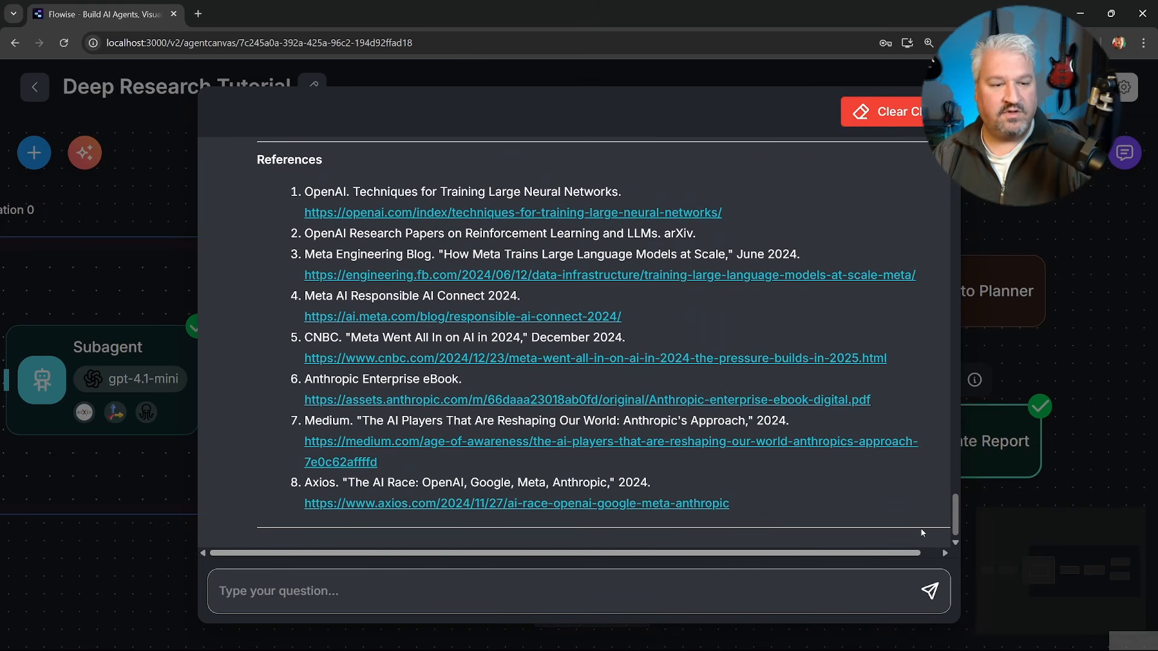
left_click(1069, 369)
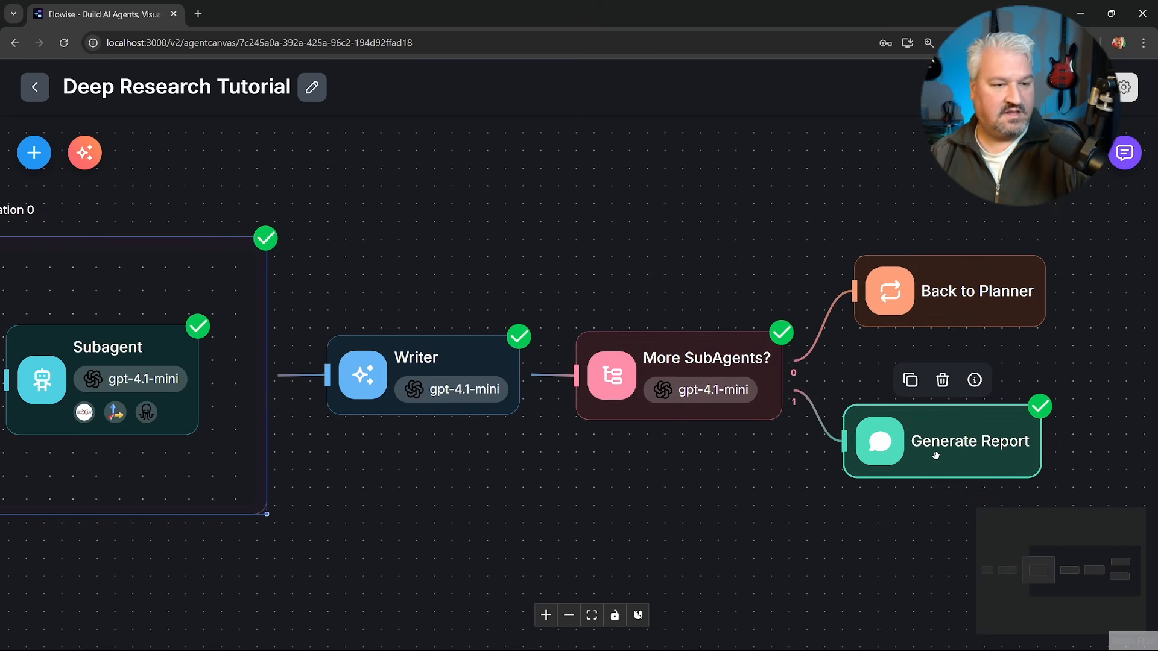
left_click_drag(507, 489, 577, 489)
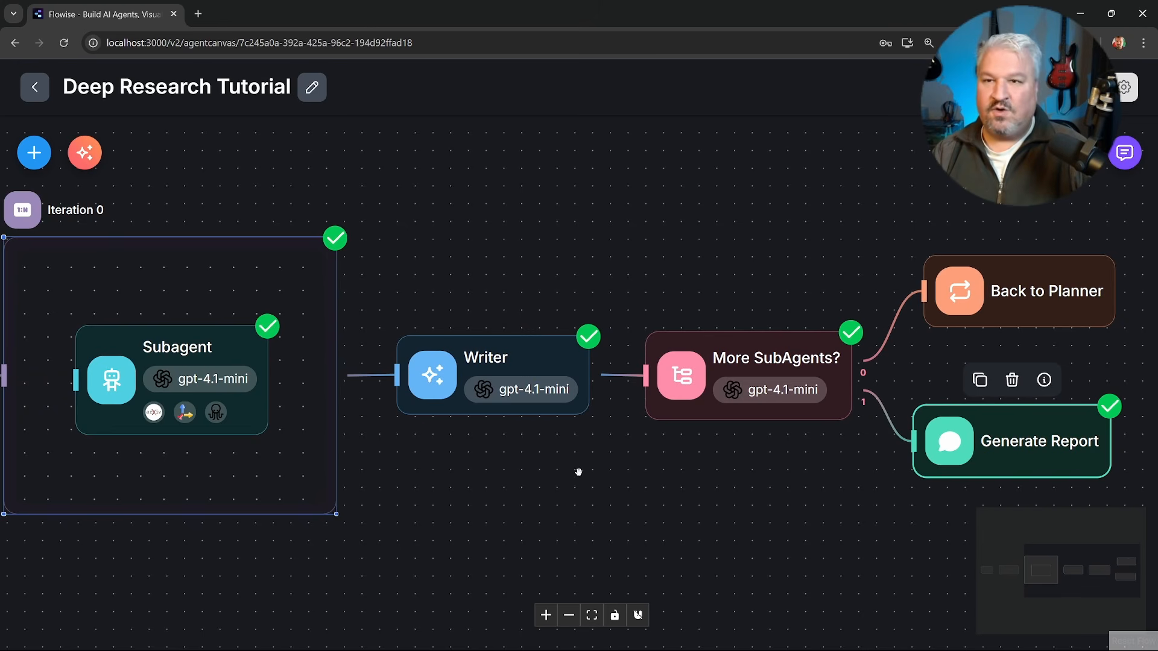
scroll(465, 512, "down", 2)
left_click_drag(465, 512, 544, 505)
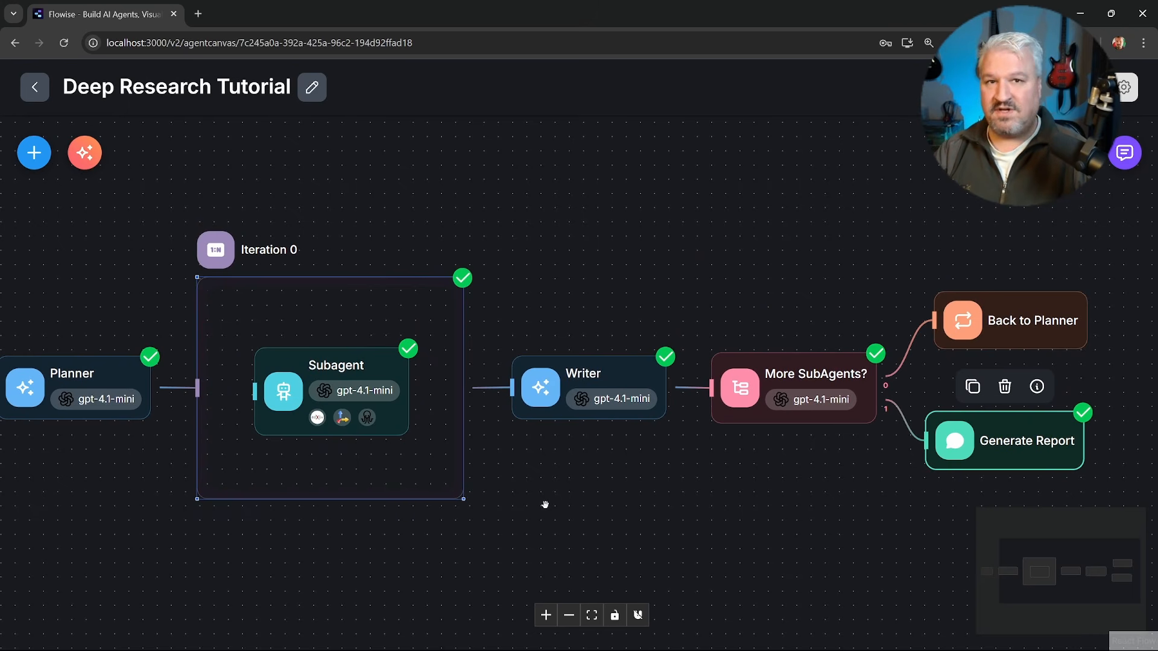
left_click_drag(545, 505, 596, 494)
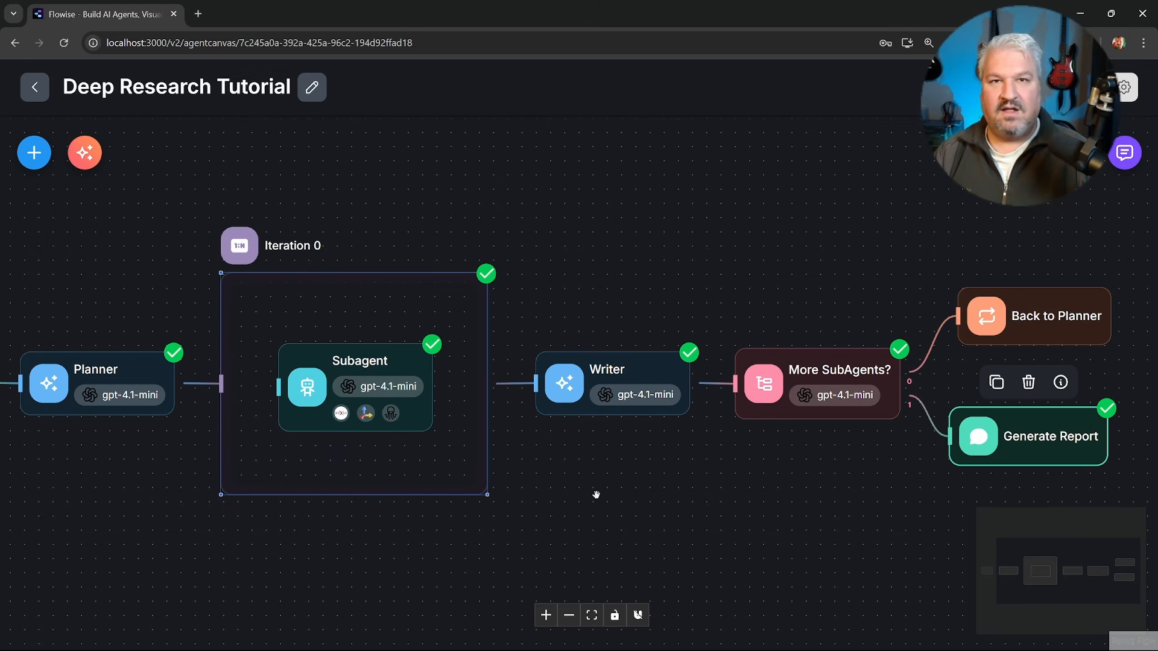